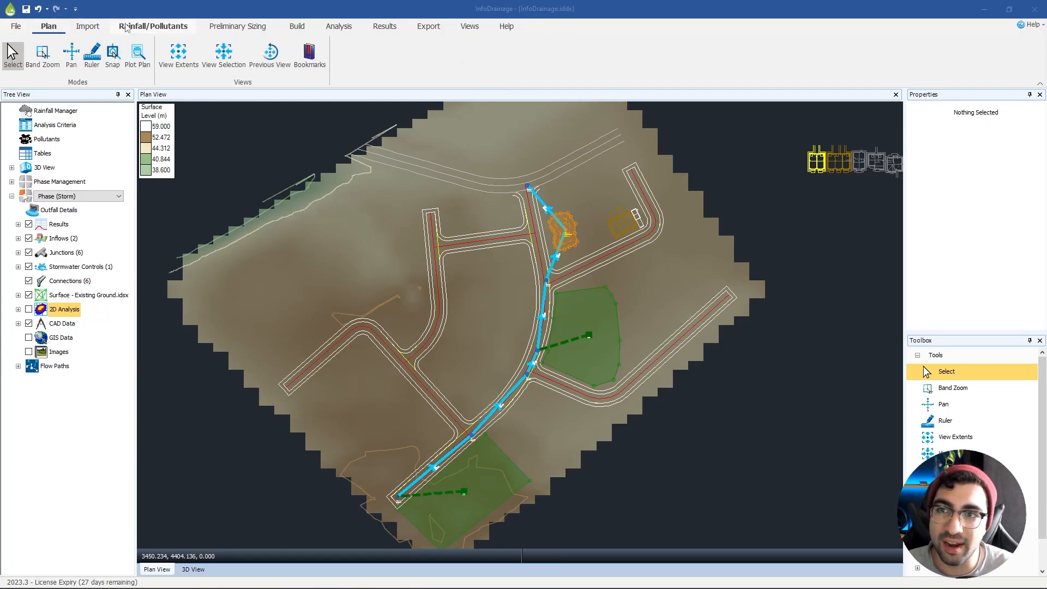
Step: Look over the commands for sizing, building, analysis, results, export, views and help, plus the file and plan view commands
click(234, 27)
click(296, 28)
click(338, 27)
click(385, 27)
click(428, 27)
click(469, 27)
click(507, 27)
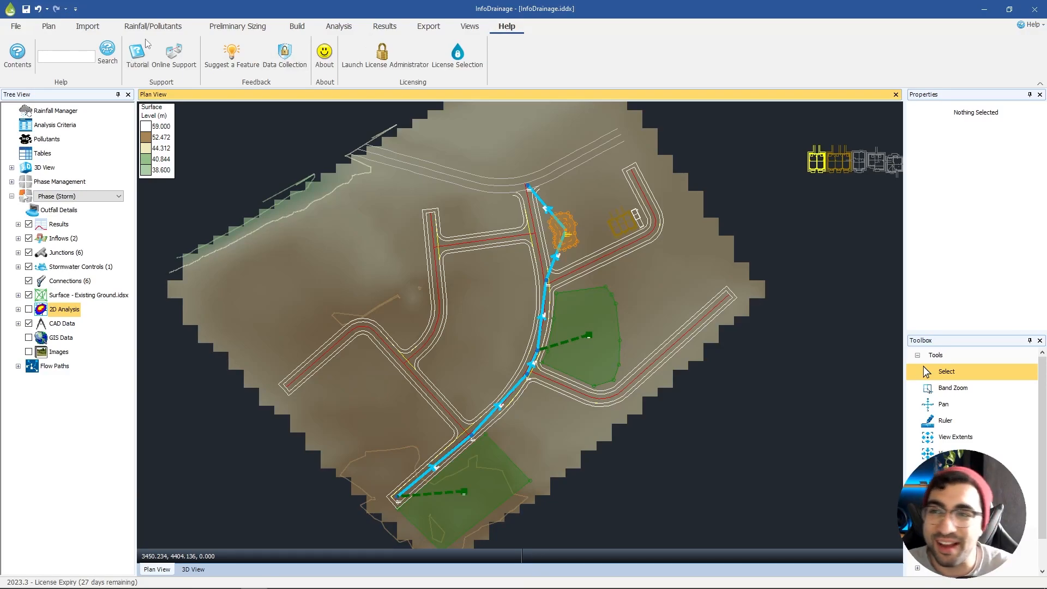
click(18, 27)
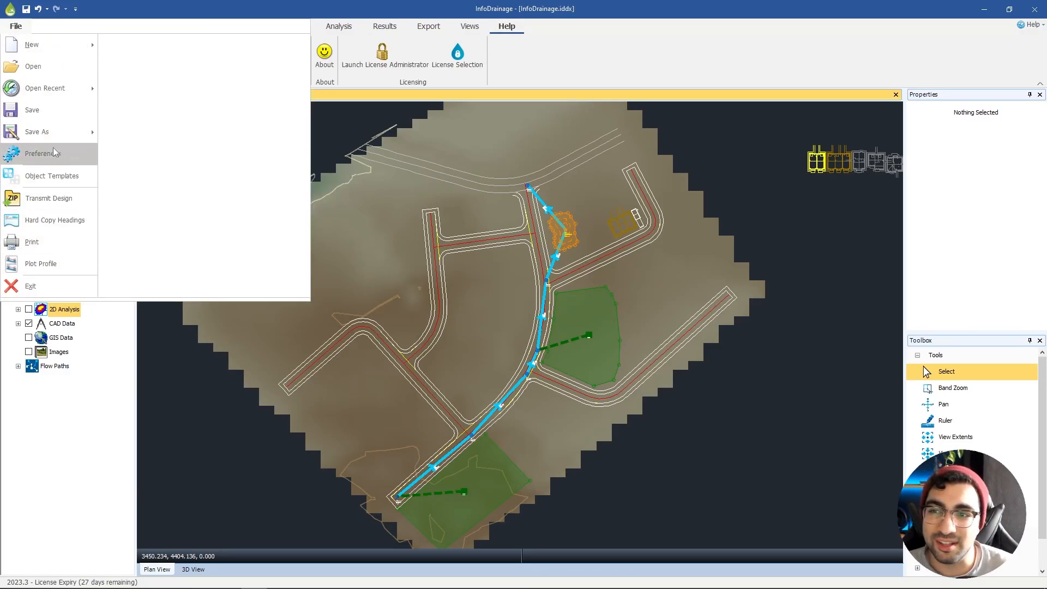
click(125, 8)
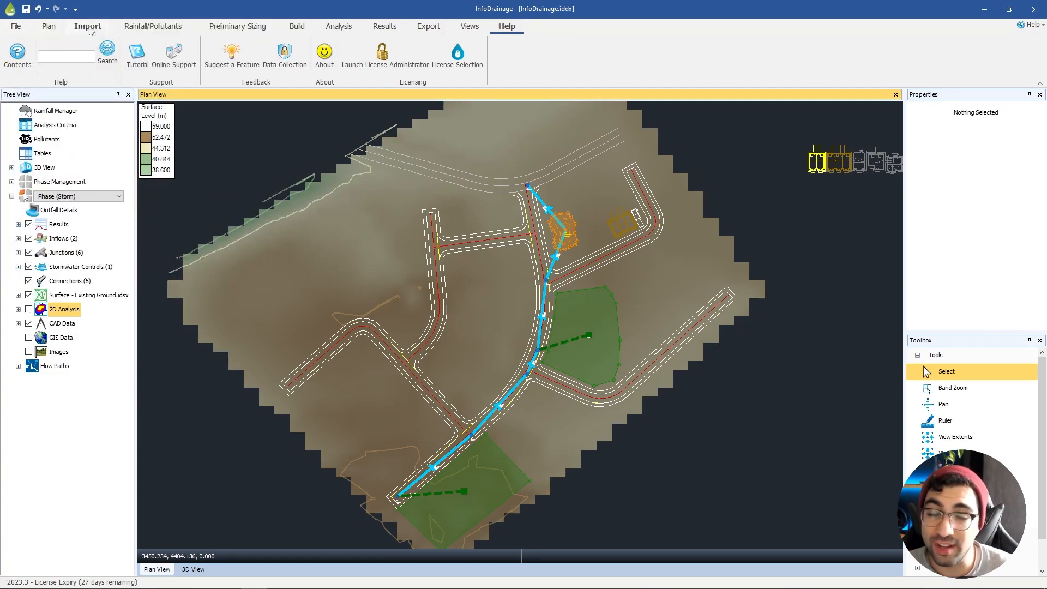
click(54, 32)
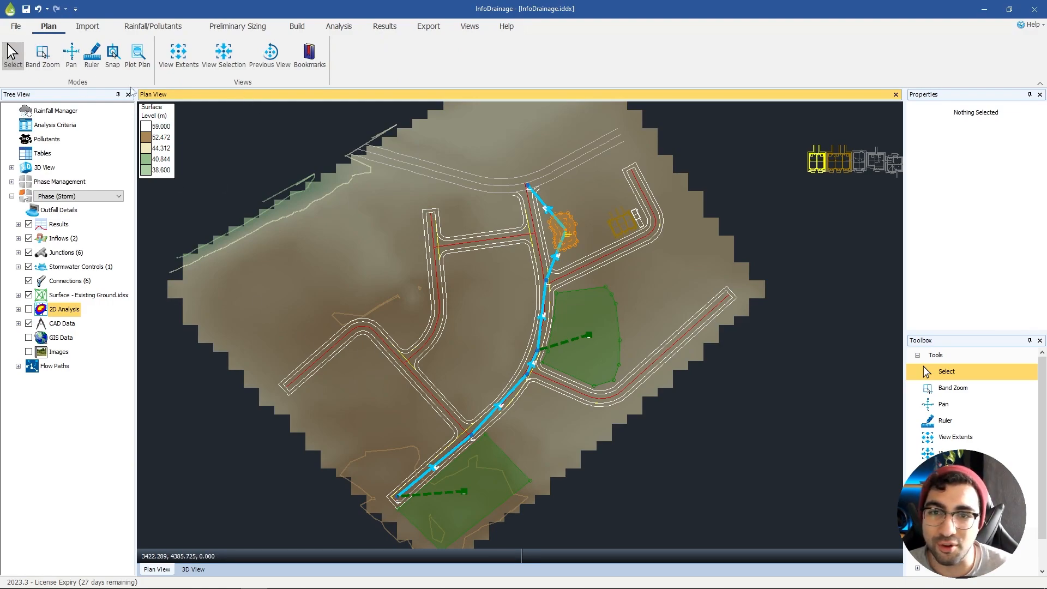
Step: Inspect the pipe connection between S5 and the pond and its properties in the plan
scroll(546, 264, up, 5)
click(595, 161)
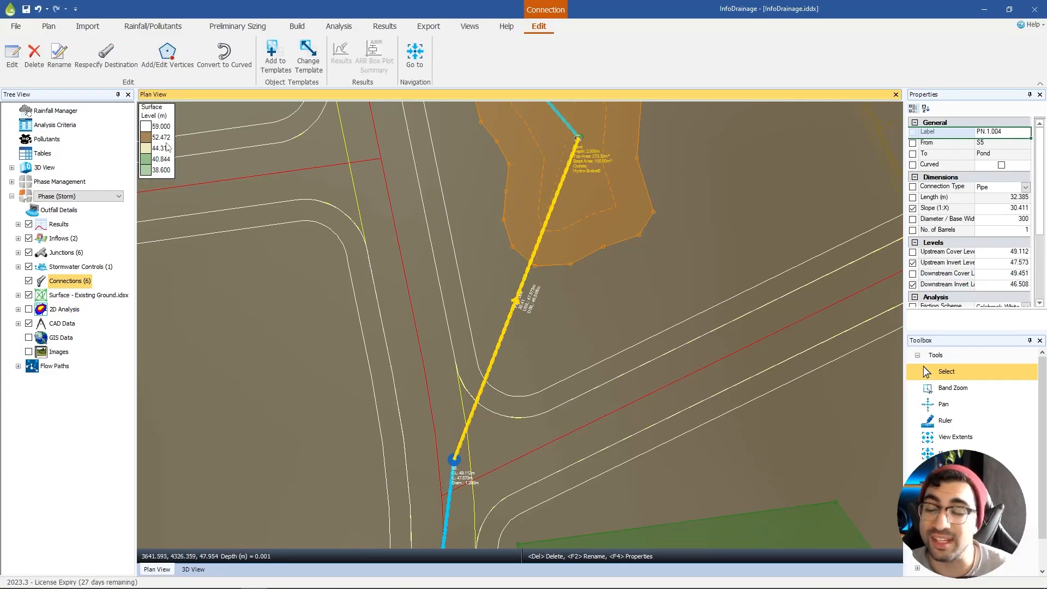
scroll(385, 261, down, 6)
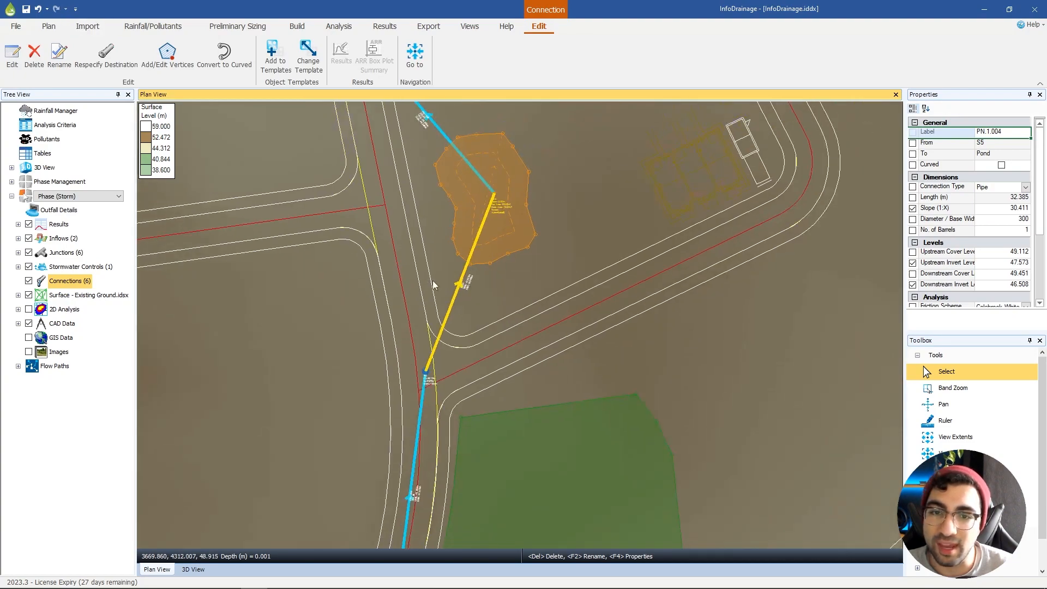
scroll(482, 246, down, 2)
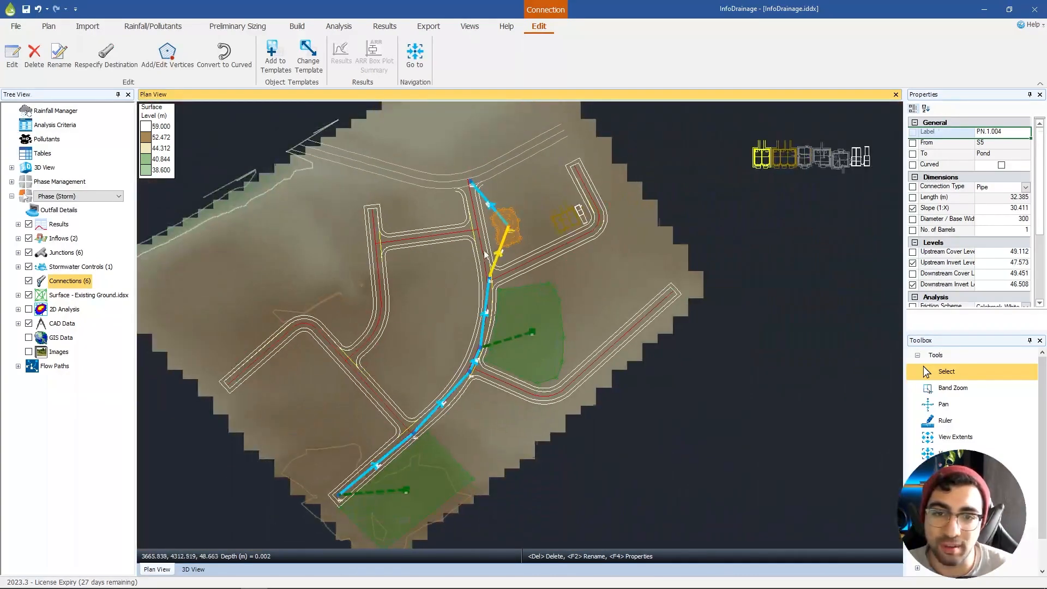
click(16, 27)
key(Escape)
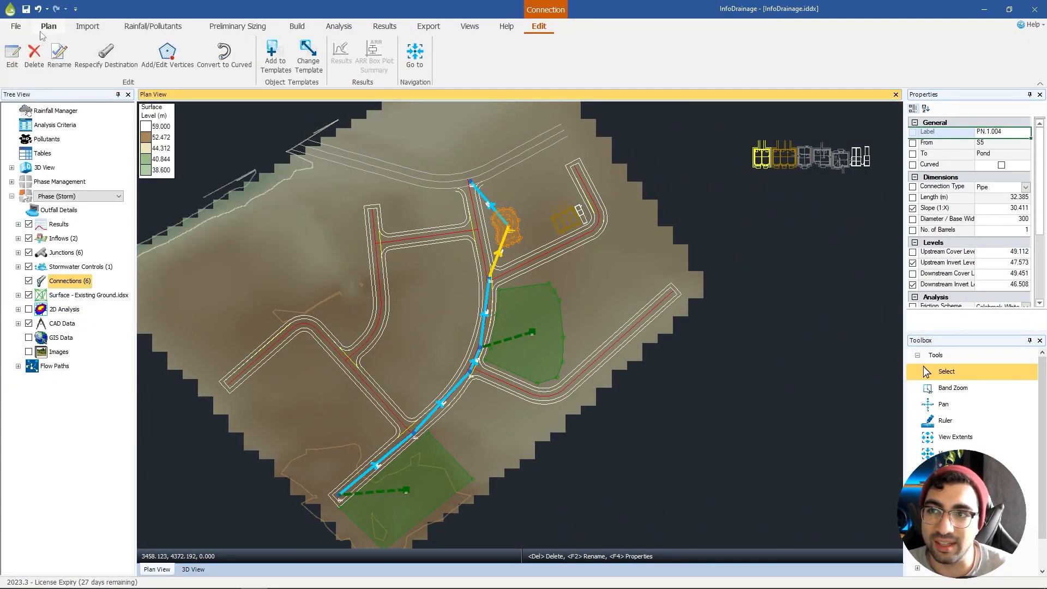
Step: Try panning and zooming the plan, and fit the view to the full model extents
click(48, 26)
click(71, 53)
drag(569, 282, 529, 303)
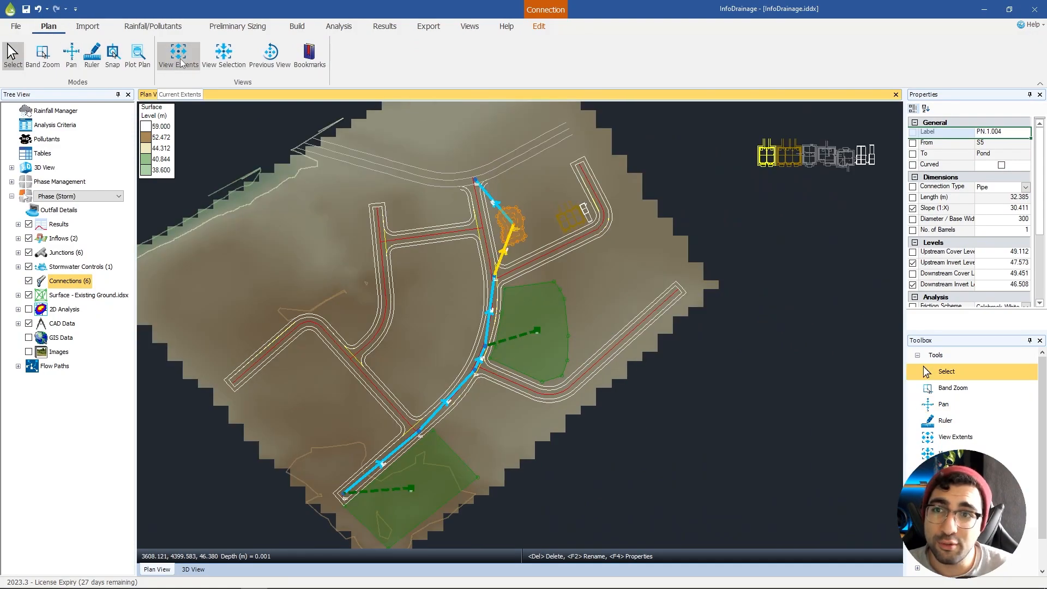
click(178, 53)
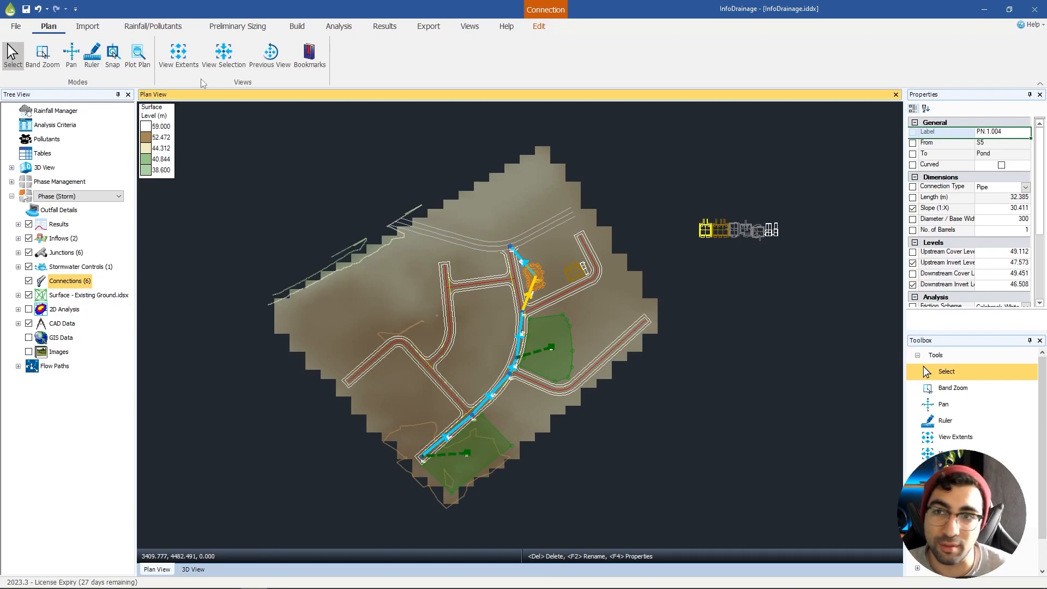
scroll(452, 267, up, 3)
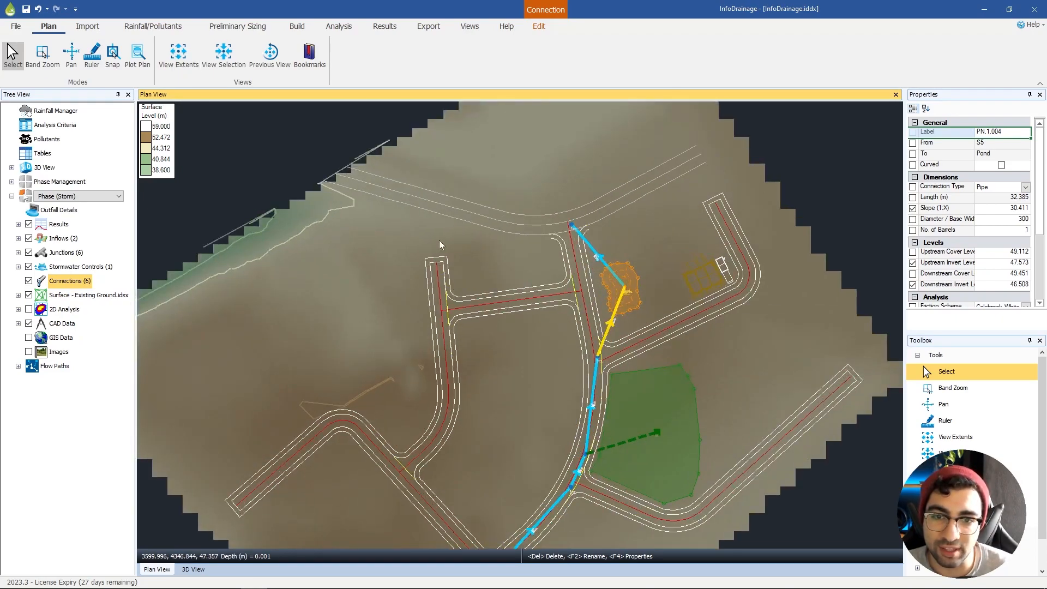
click(183, 62)
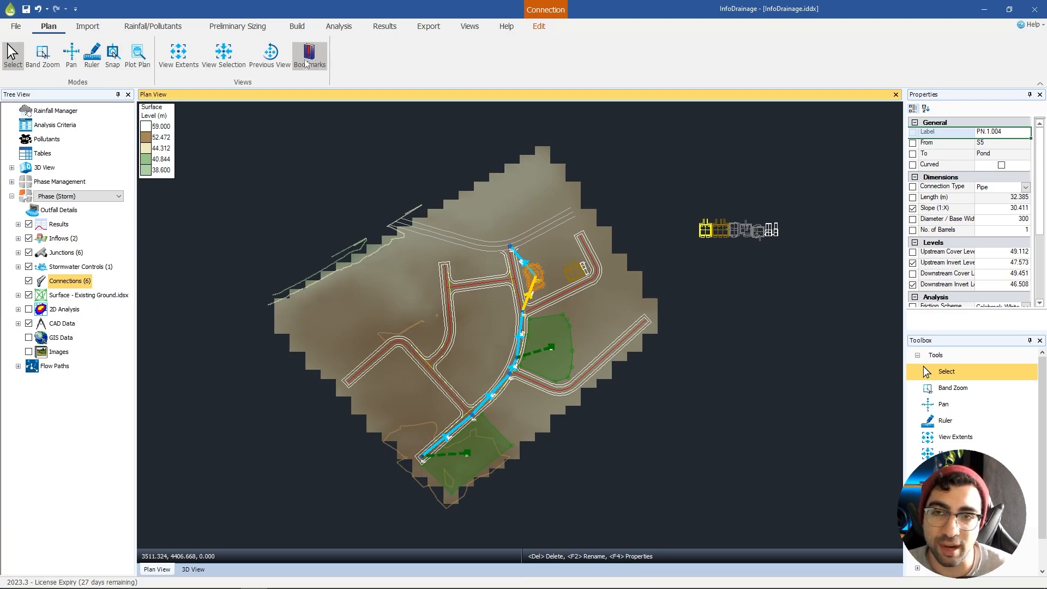
Step: Frame the pond in the plan and save the view as a bookmark named Pond
scroll(544, 211, up, 10)
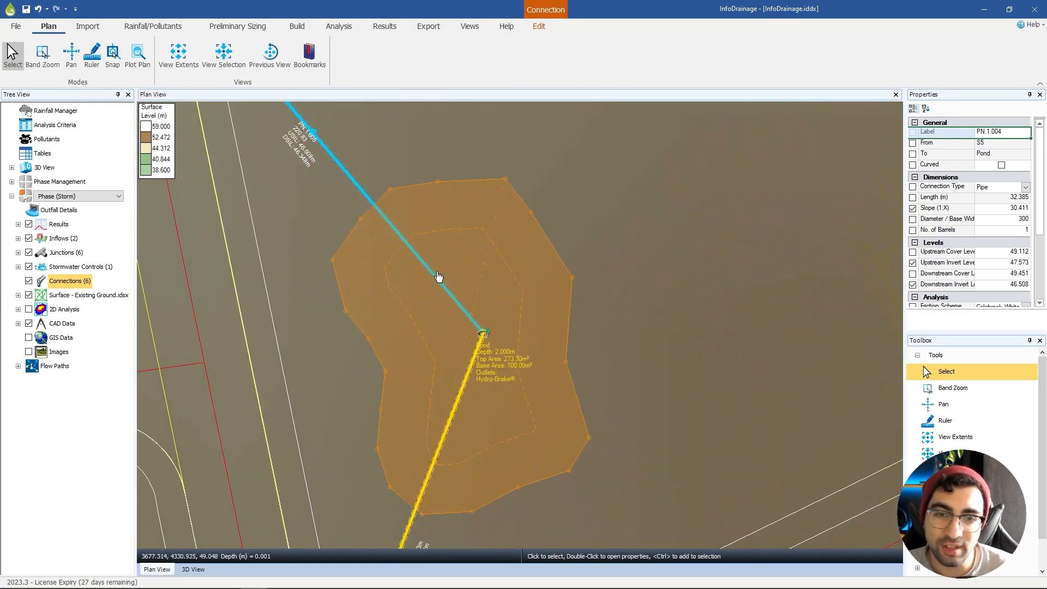
middle_drag(483, 253, 481, 239)
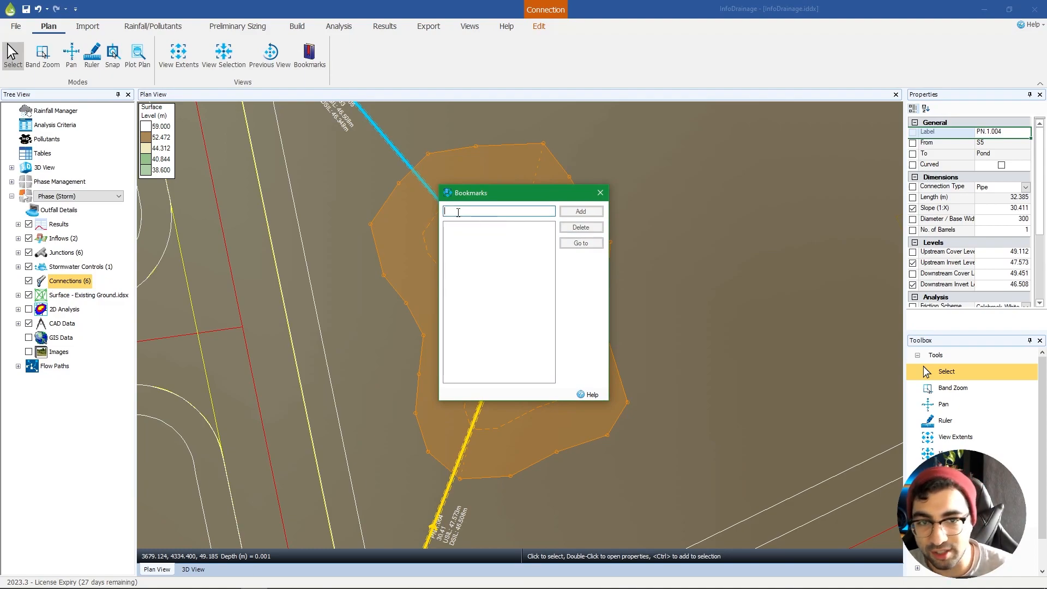
text(Pond)
click(577, 212)
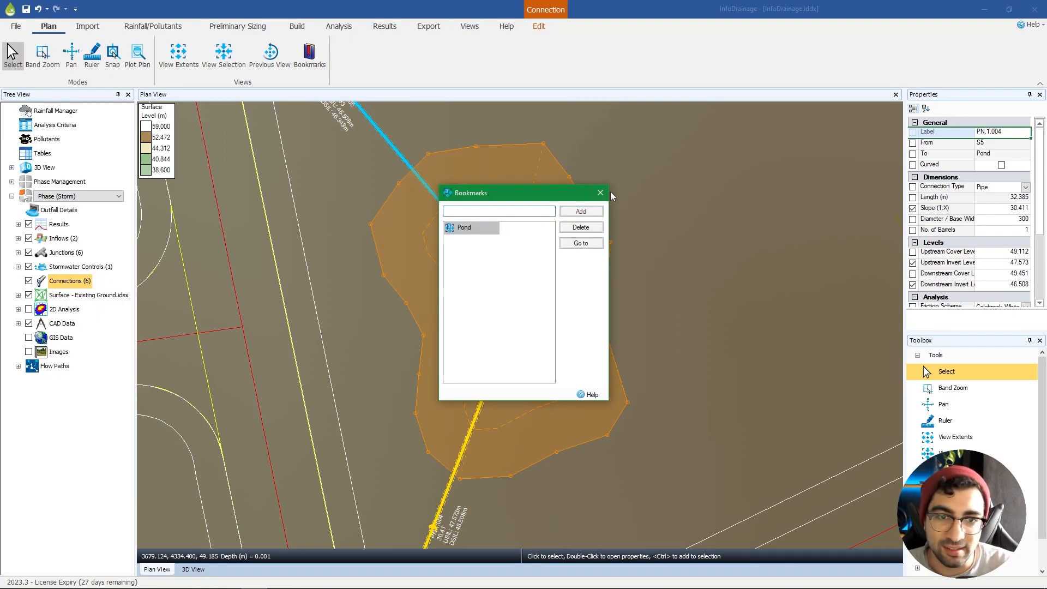
click(602, 193)
Step: Move the plan away to the road end and return to the pond using the Pond bookmark
scroll(492, 271, down, 6)
middle_drag(218, 382, 621, 148)
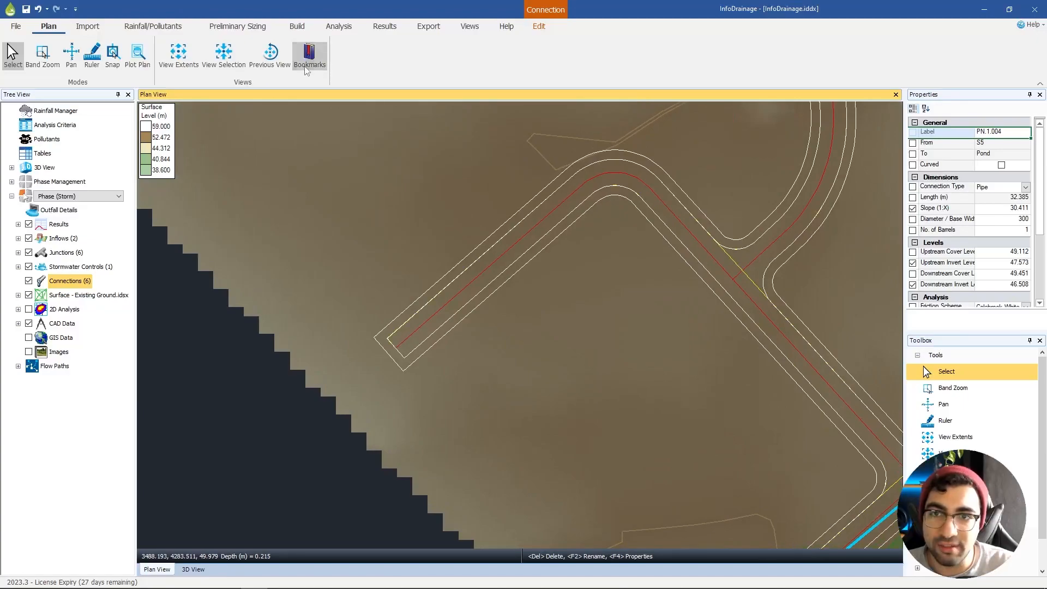
click(309, 55)
double_click(467, 230)
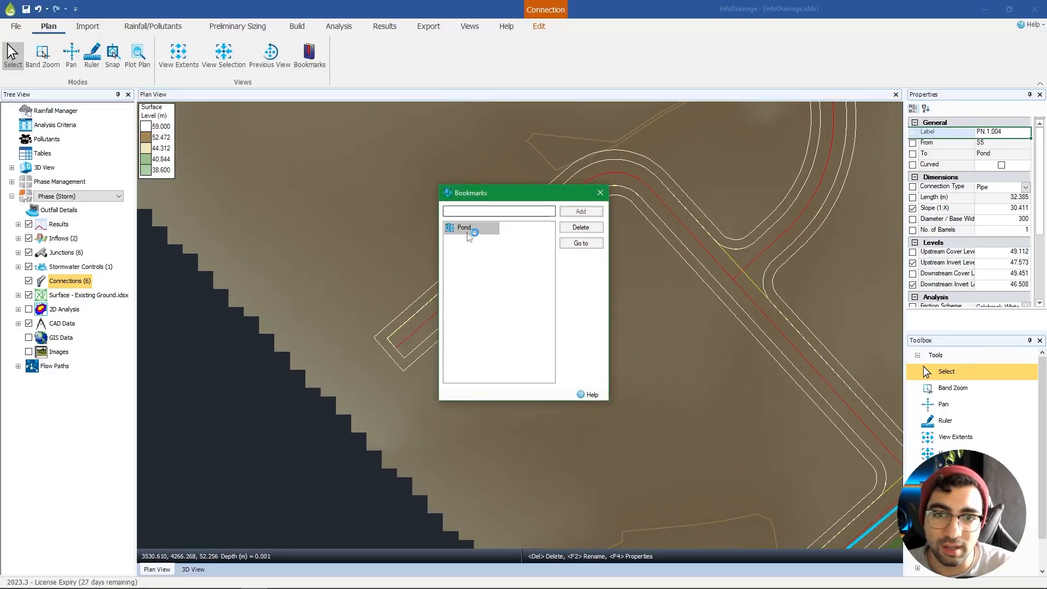
click(581, 243)
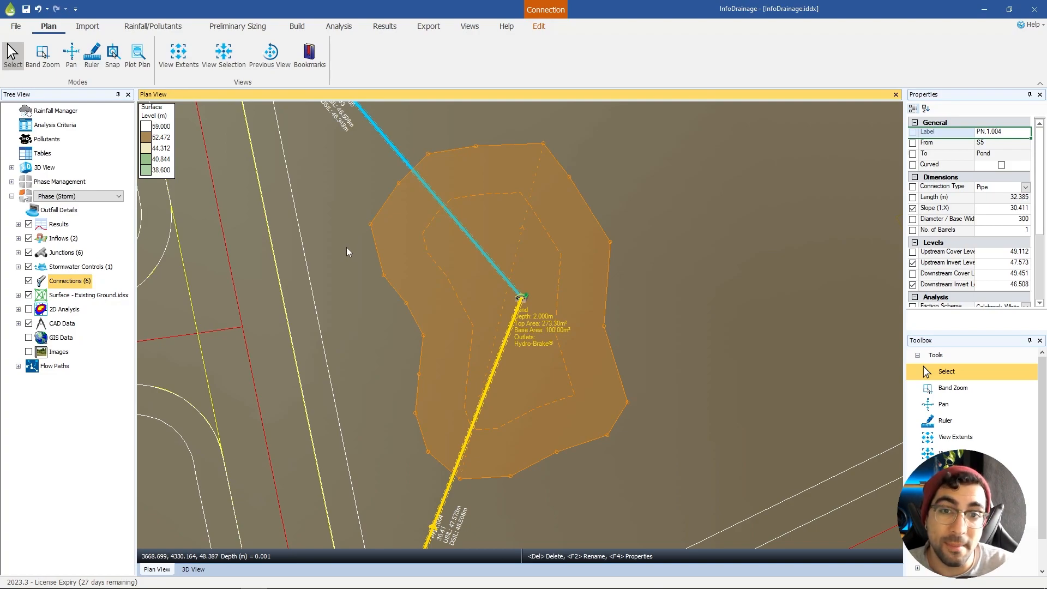
Step: Deselect the connection and look over the pond, its pipes and the surrounding road layout in the plan
scroll(345, 251, down, 5)
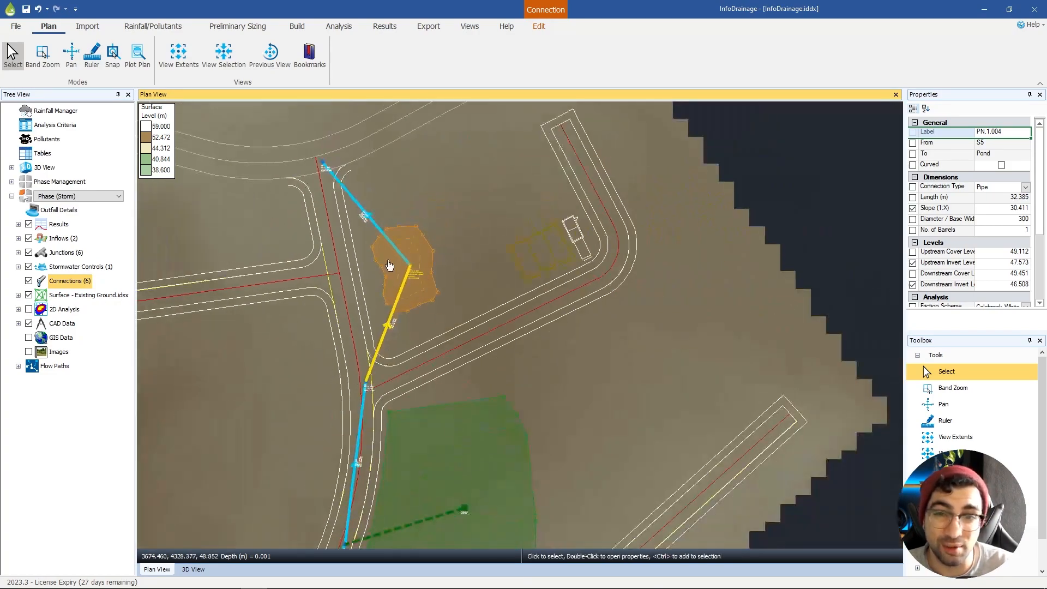
scroll(360, 273, down, 2)
middle_drag(349, 281, 417, 262)
click(498, 215)
middle_drag(293, 244, 374, 225)
scroll(631, 227, up, 3)
middle_drag(460, 221, 546, 209)
scroll(555, 182, up, 6)
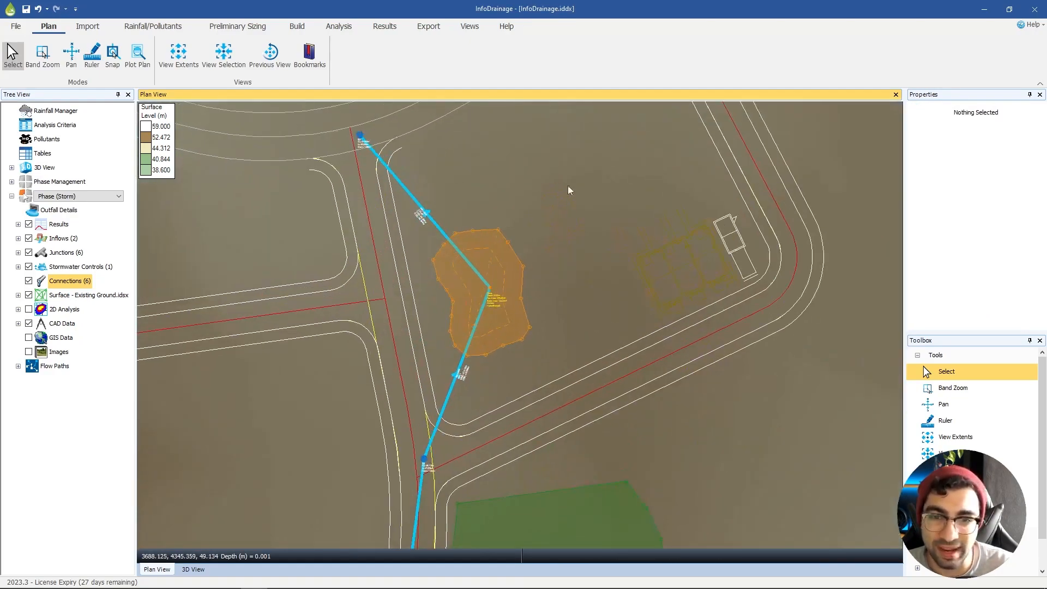
scroll(545, 232, down, 6)
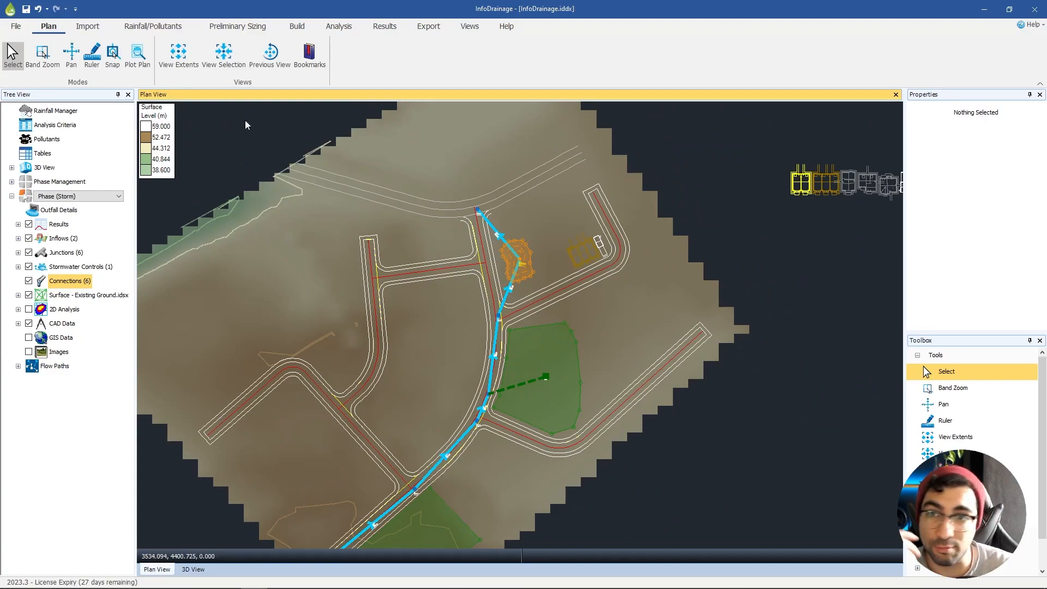
Step: Open the surface data import and examine the elevation points and surface creation options
click(88, 28)
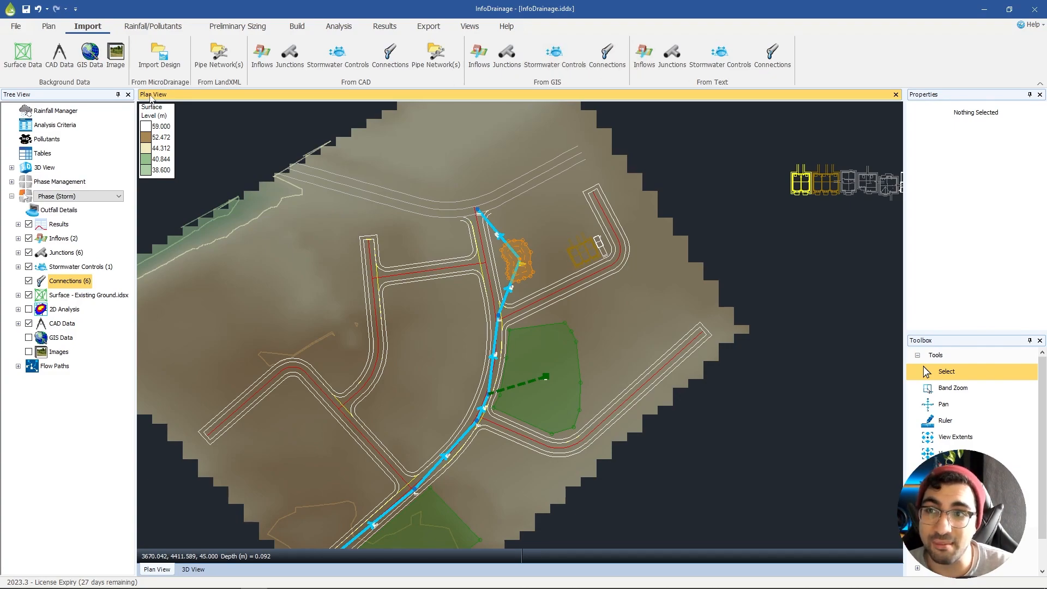
click(23, 55)
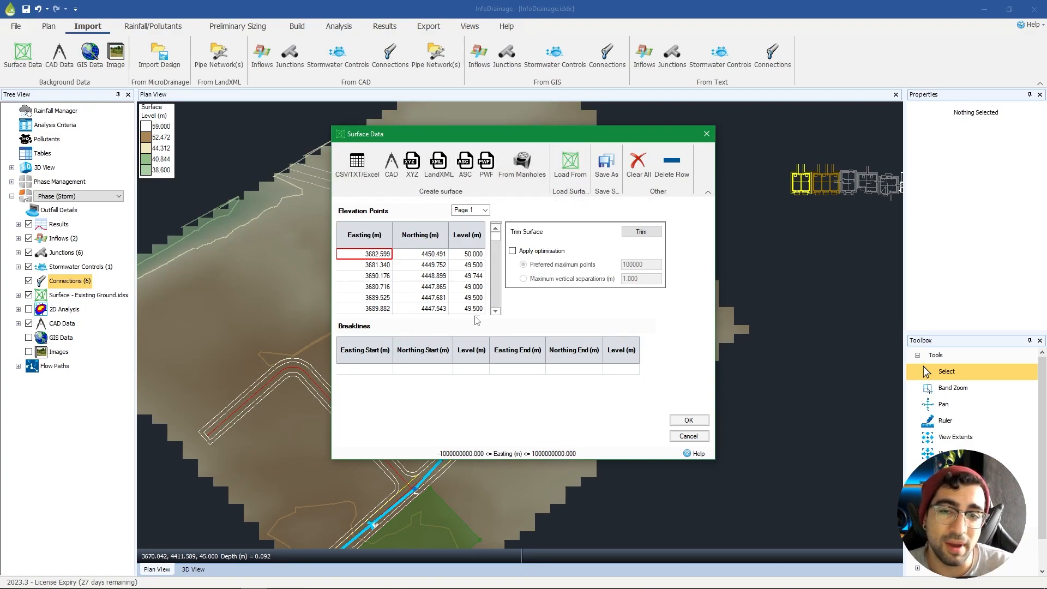
drag(496, 237, 493, 304)
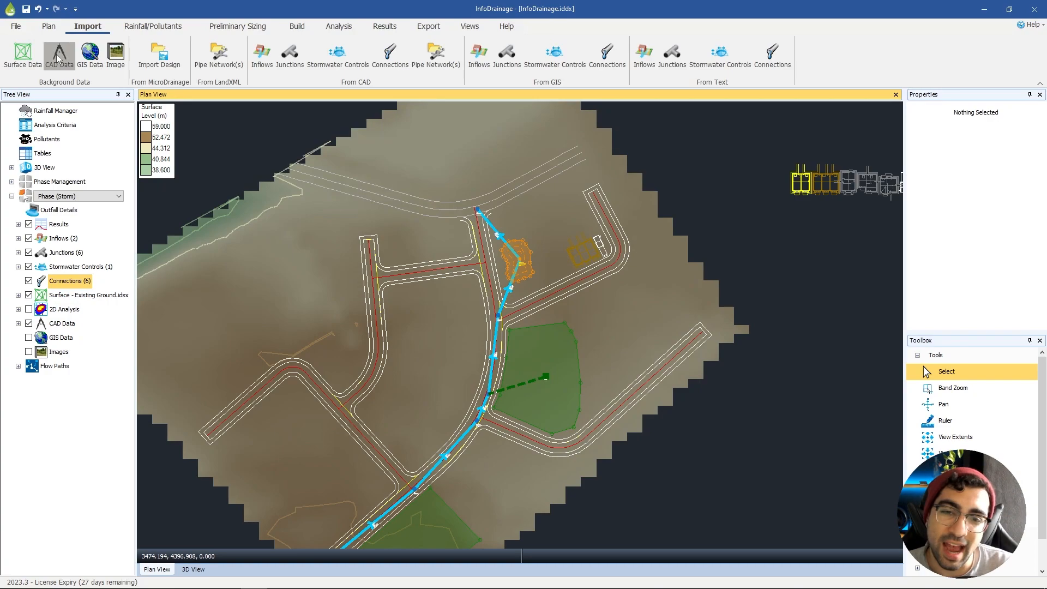
Step: Review the background CAD and GIS import wizards, including the GIS file formats, and close both without importing
click(58, 54)
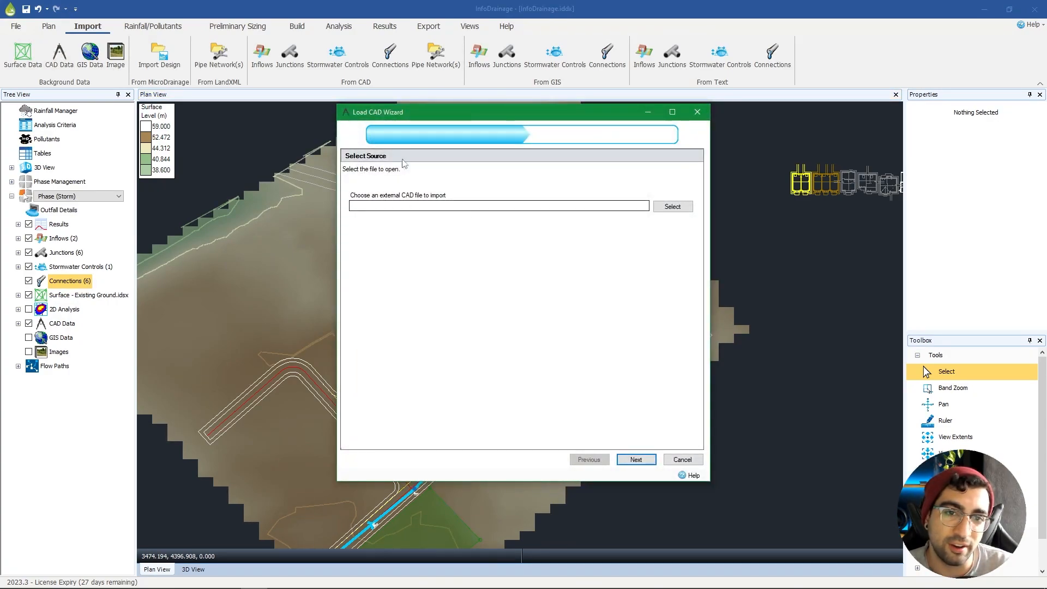
click(682, 459)
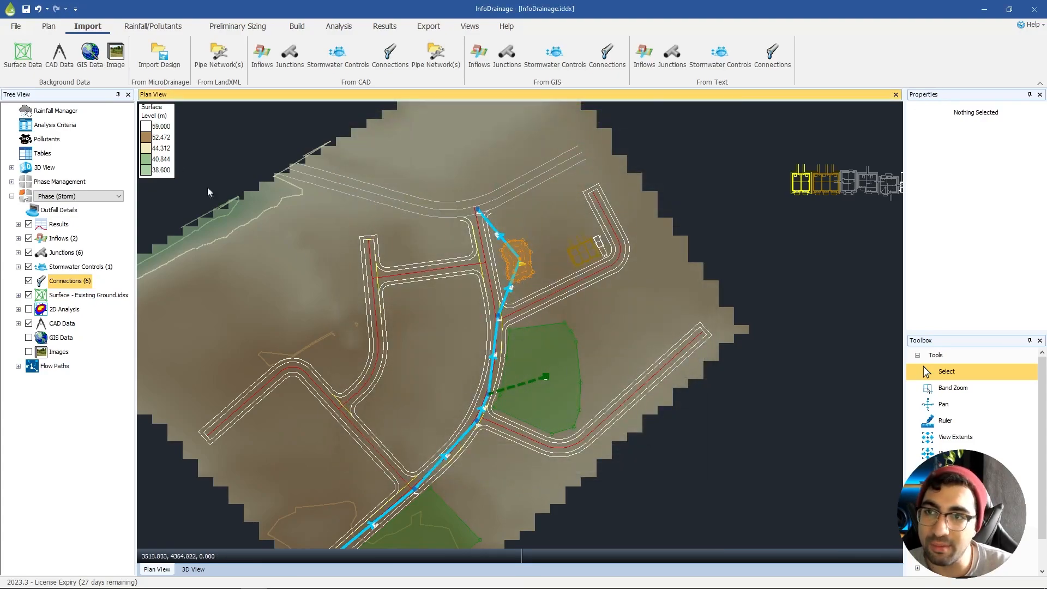
click(90, 54)
click(408, 255)
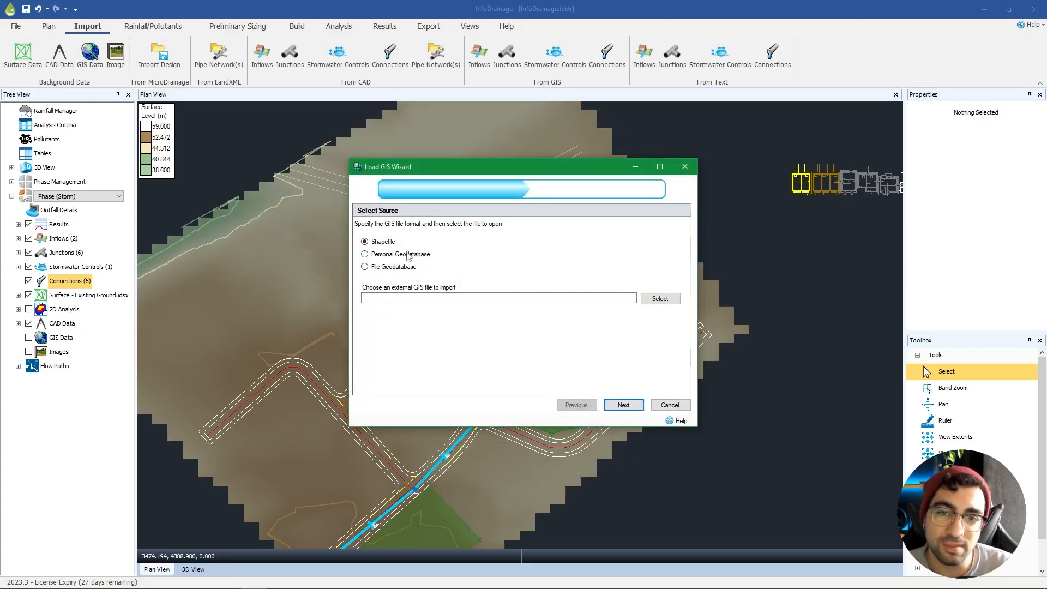
click(670, 405)
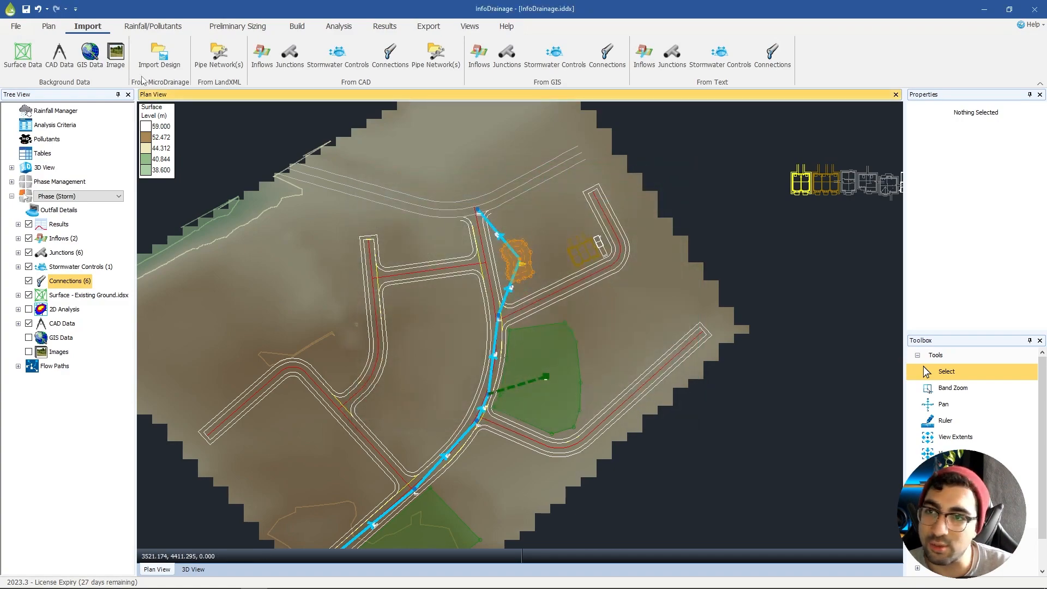
Step: Check which image formats can be loaded as a background, and leave the file selection without opening one
click(115, 54)
click(616, 419)
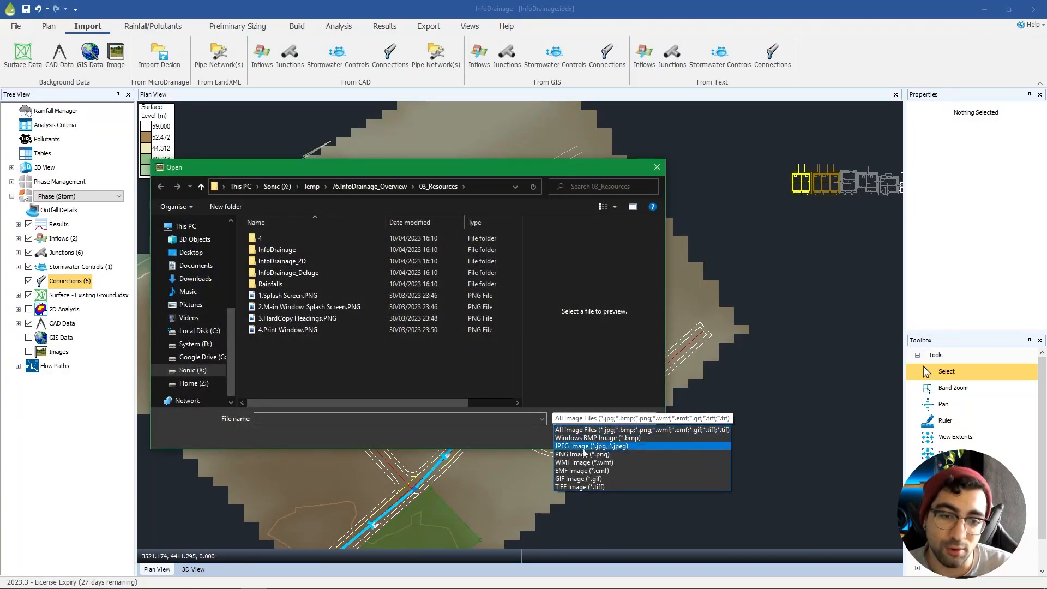
click(646, 440)
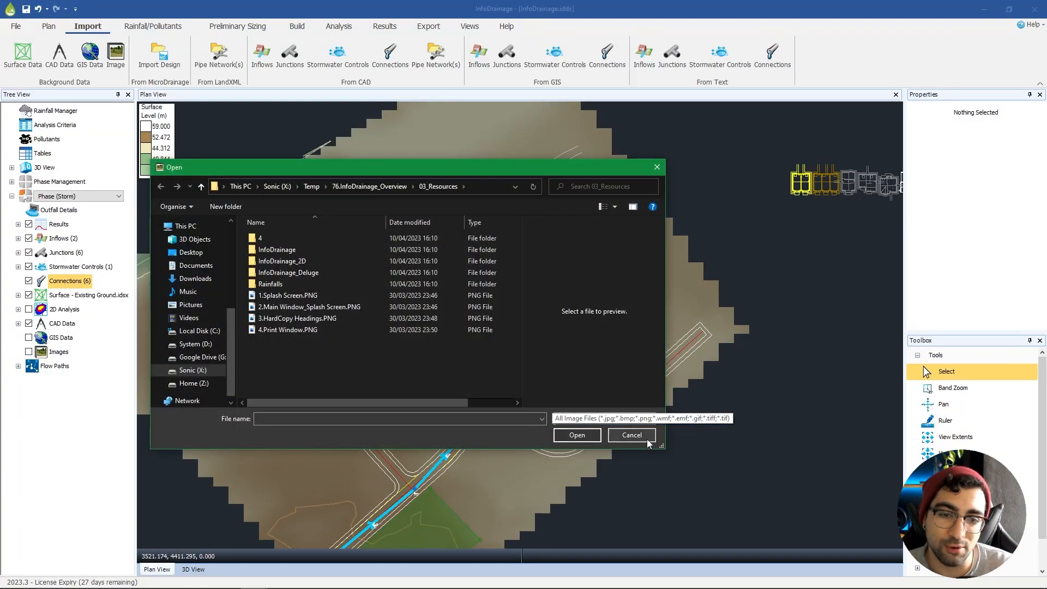
click(646, 439)
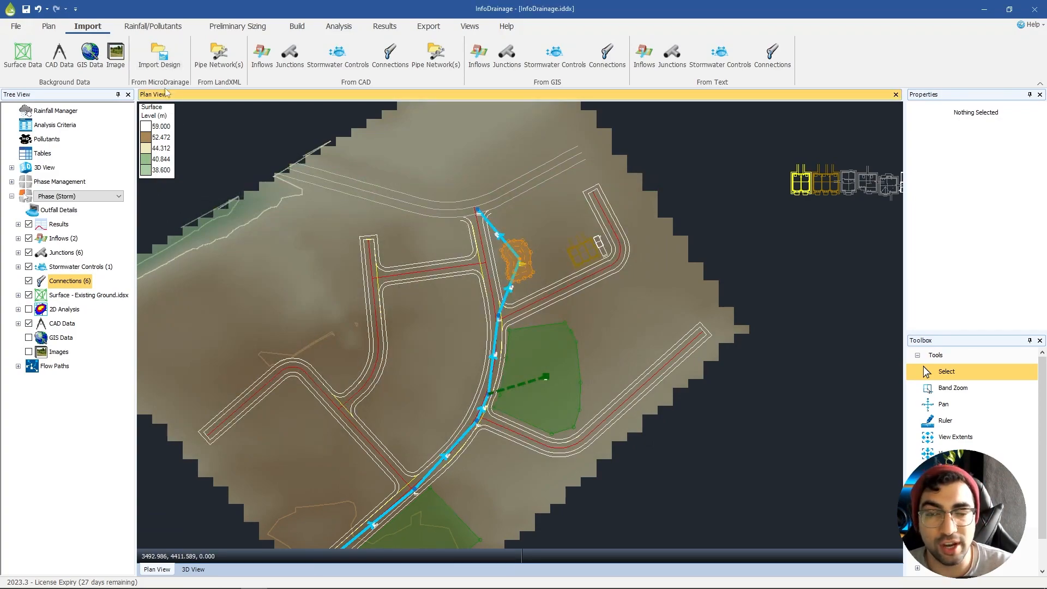
Step: View the wizard for importing drainage network objects from a CAD file and cancel it
middle_drag(402, 233, 433, 221)
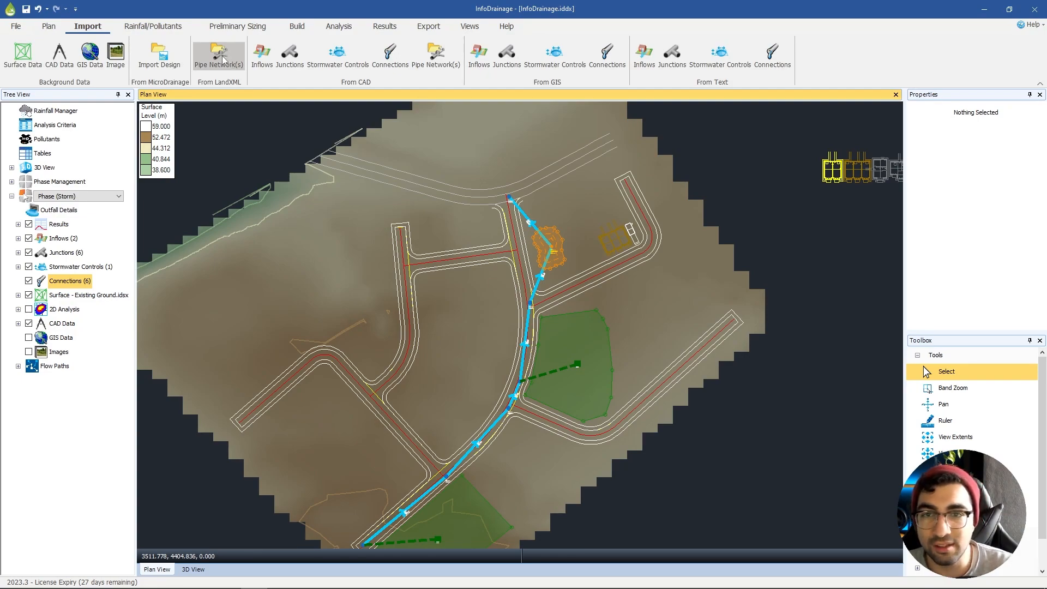
click(281, 53)
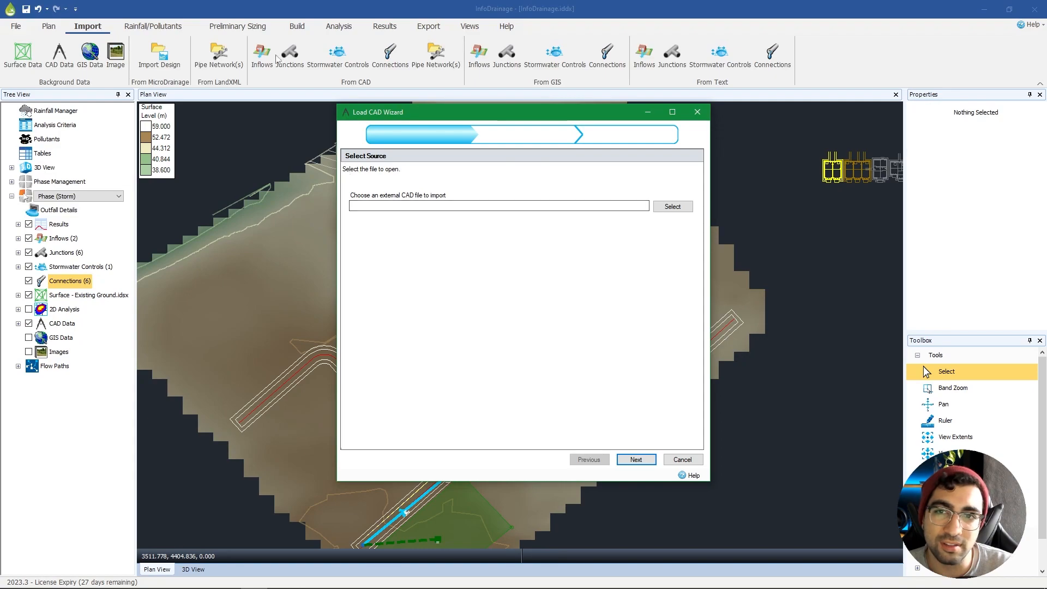
click(681, 459)
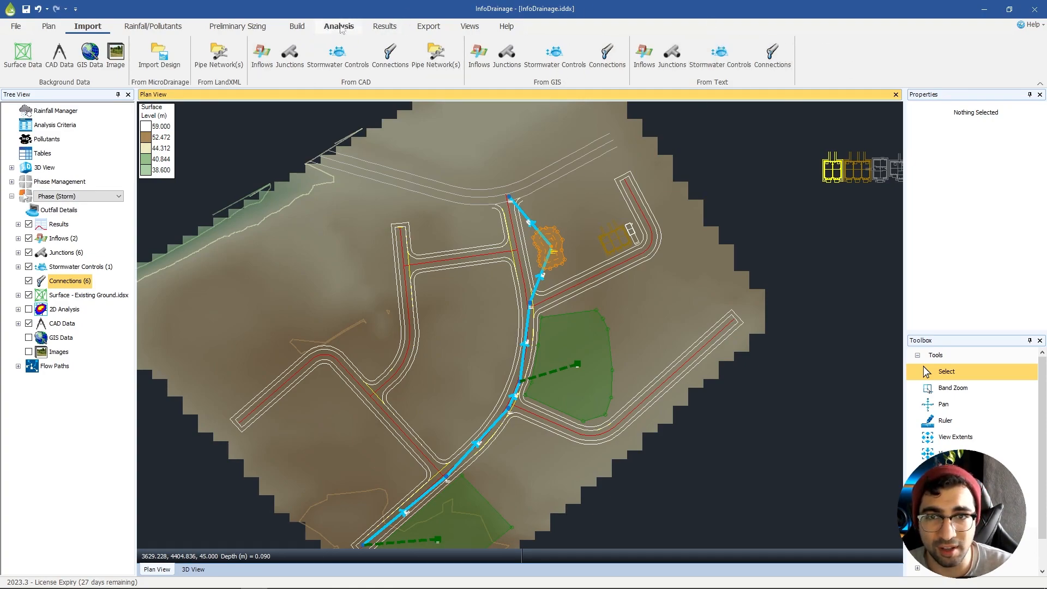
Step: Start a new FSR design storm and look over its label, rainfall parameters and return periods
click(135, 30)
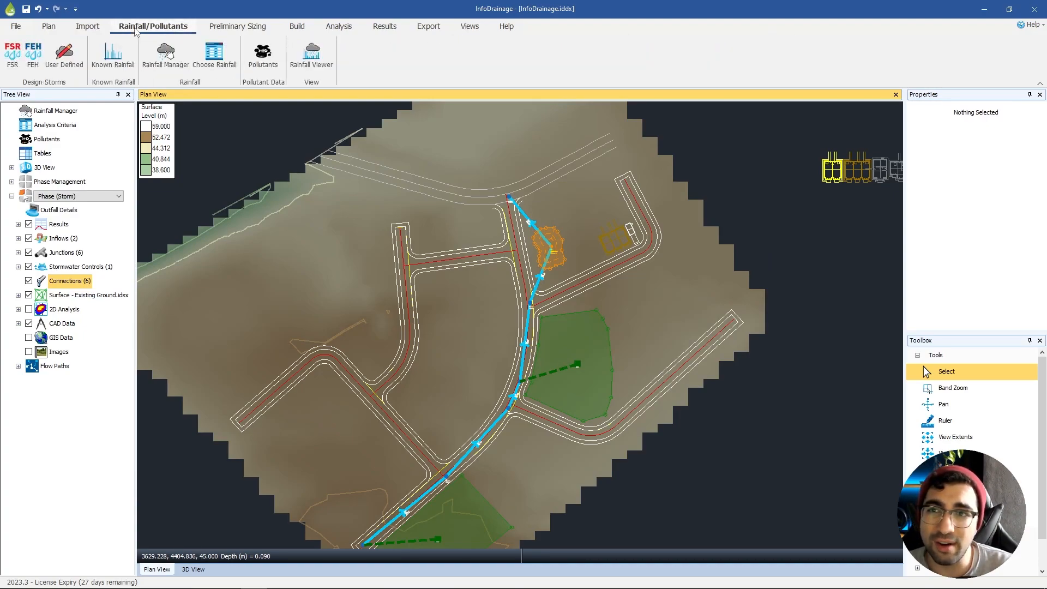
click(12, 64)
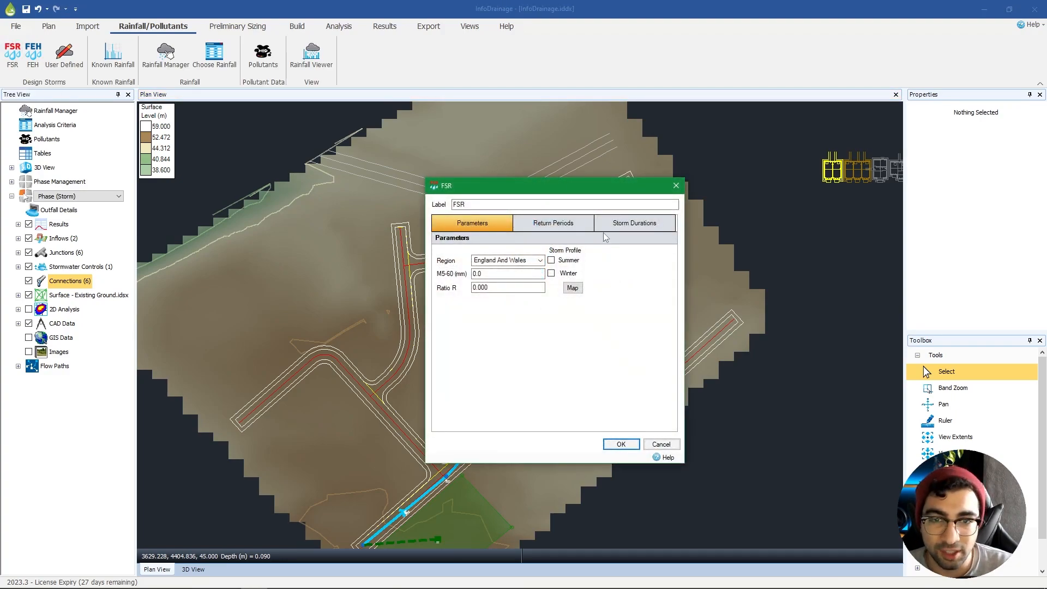
click(480, 205)
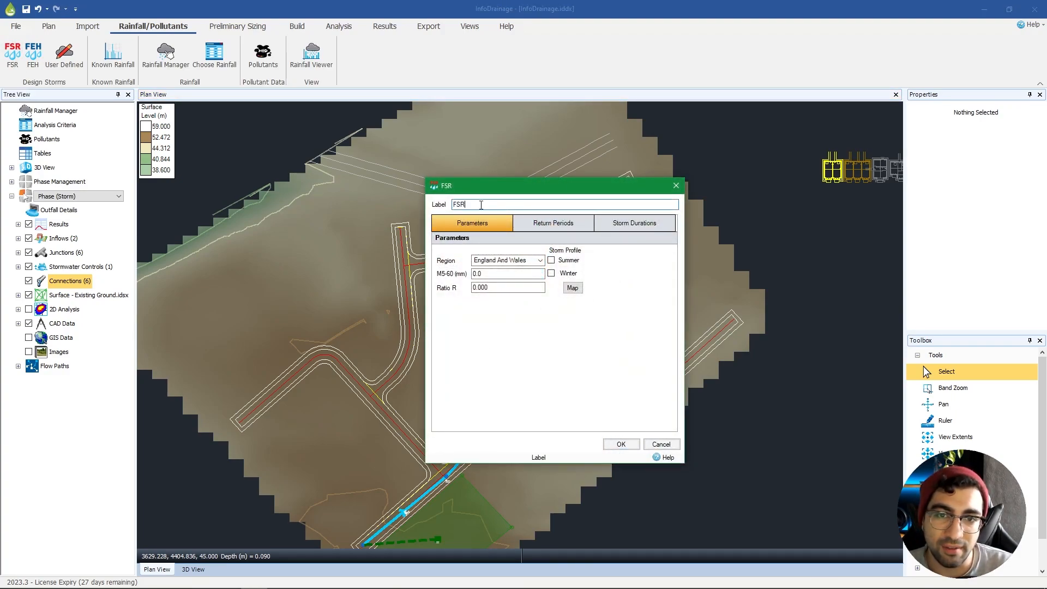
click(543, 228)
click(477, 229)
Step: Browse the FSR geographical data maps for England, Wales and Scotland and for Ireland, and close the maps
click(572, 287)
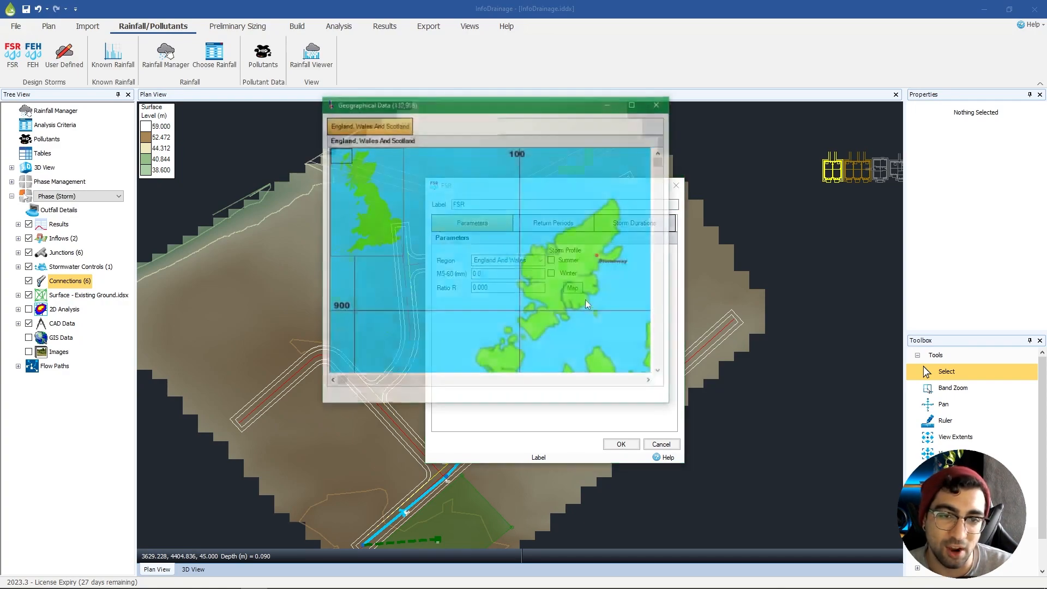
drag(664, 164, 662, 214)
click(380, 225)
click(377, 222)
click(372, 206)
click(377, 206)
click(384, 221)
click(378, 228)
click(374, 226)
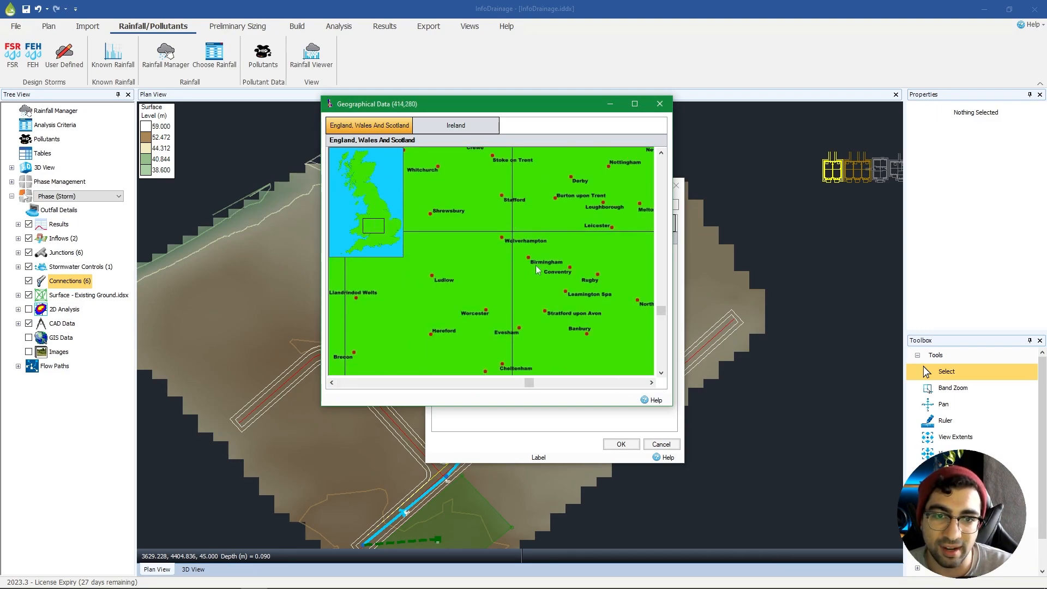
click(456, 125)
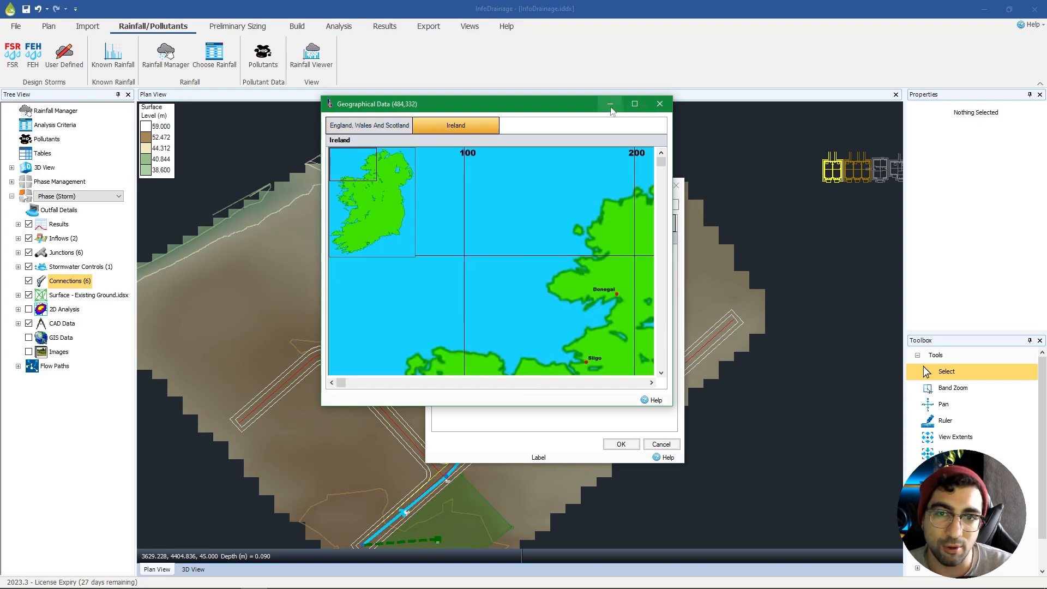
click(659, 103)
Step: Review the return period and storm duration settings of the new FSR storm, and cancel it
click(553, 223)
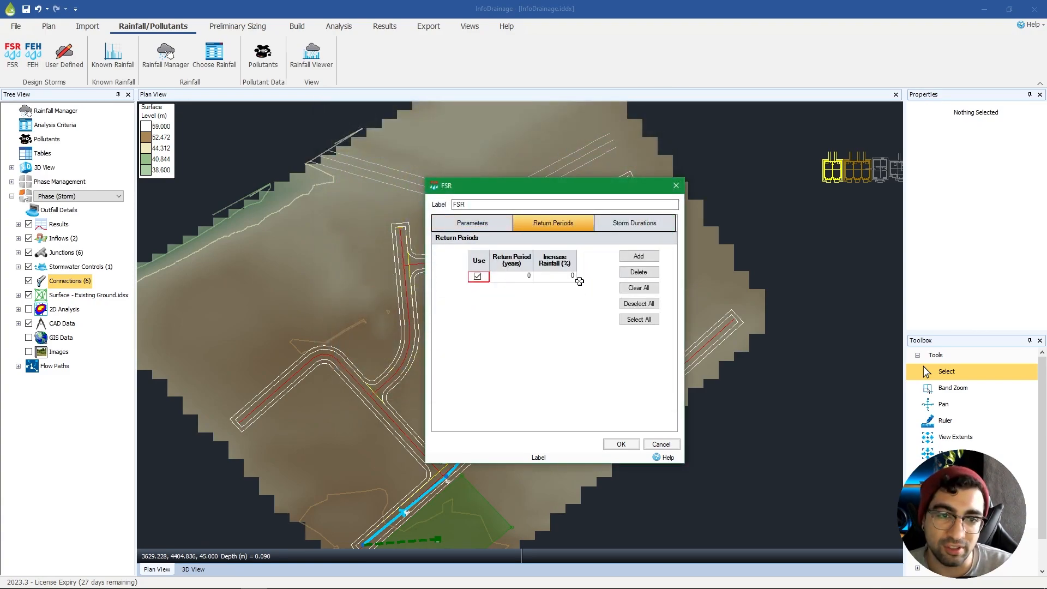
click(634, 222)
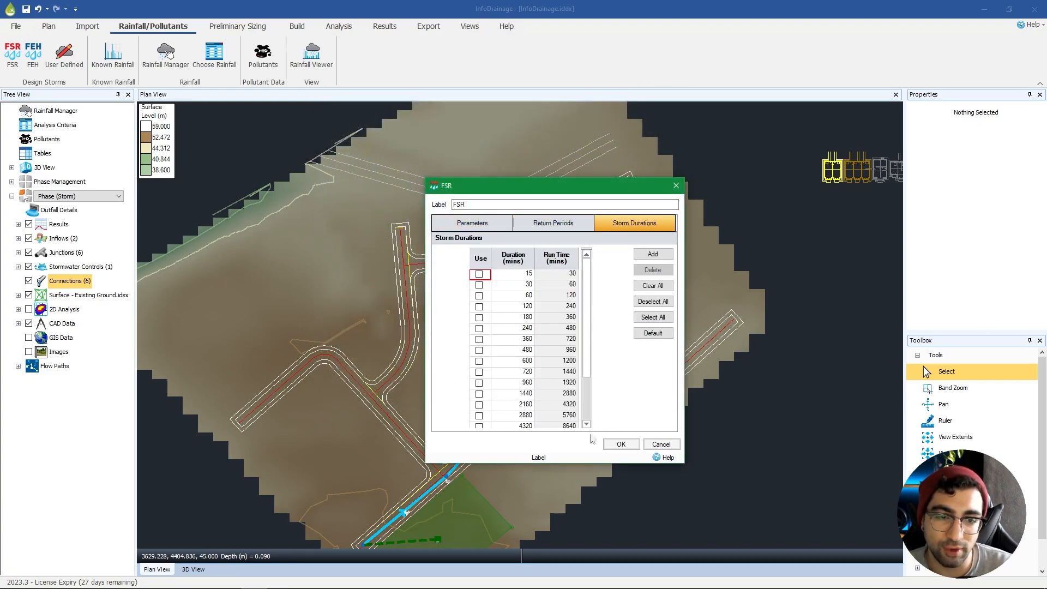
click(658, 445)
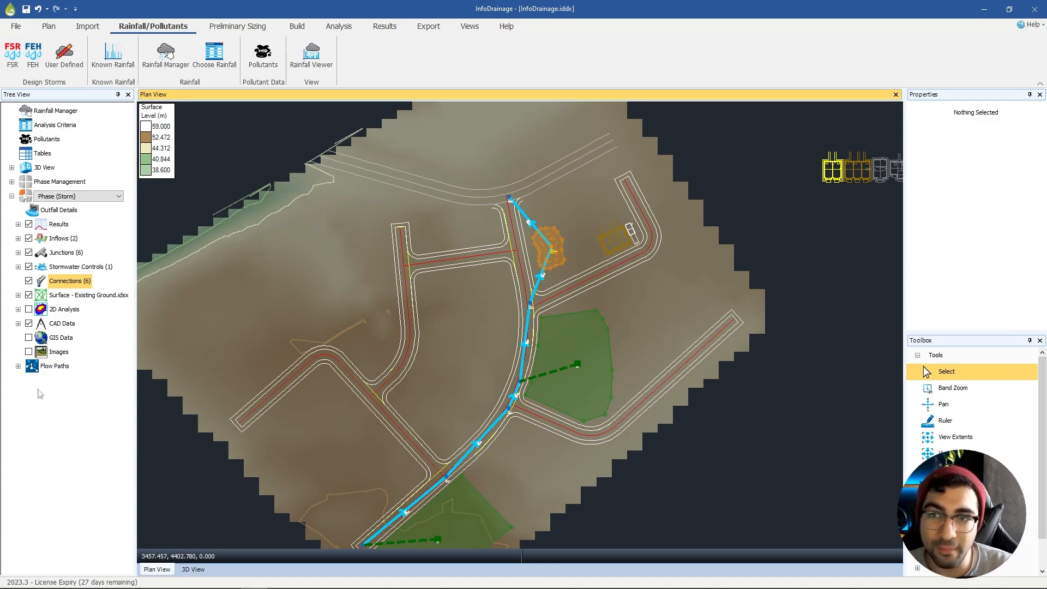
Step: Open the Rainfall Manager and examine the parameters, return periods and durations of the Storm - FSR design storm
double_click(46, 111)
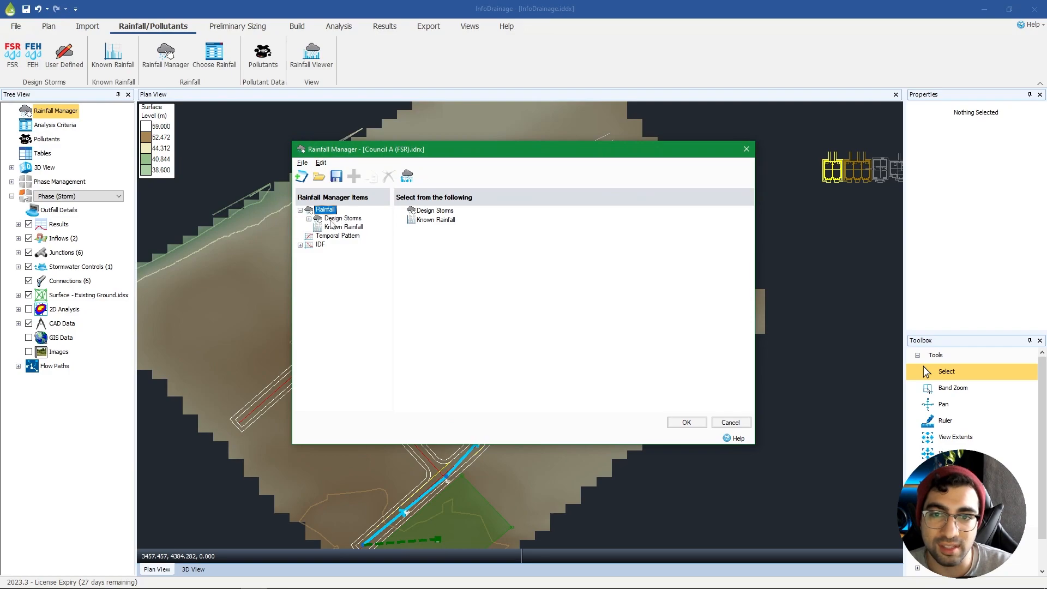
click(309, 219)
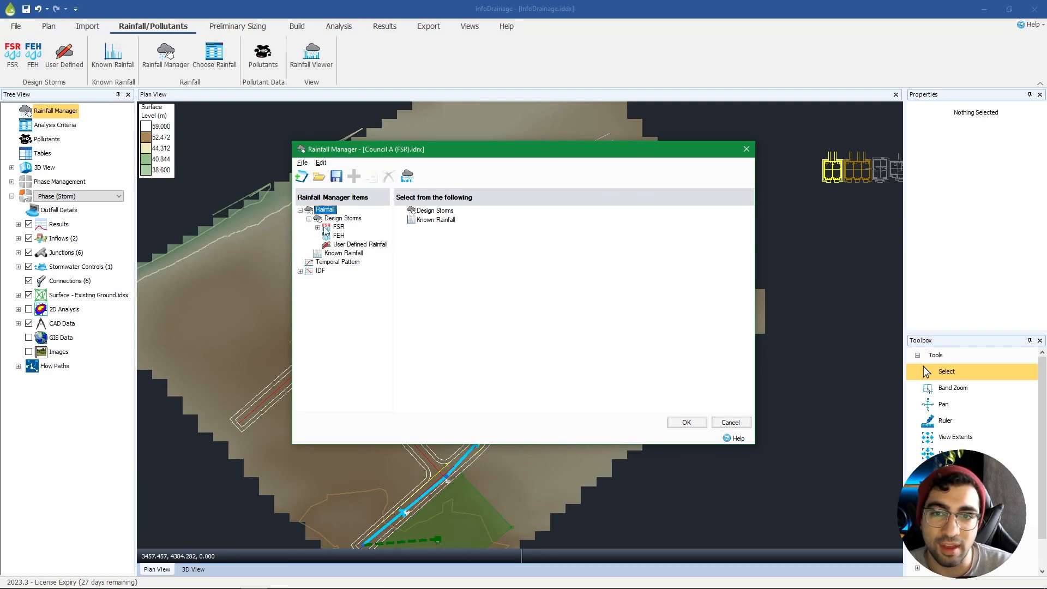
click(318, 228)
click(355, 237)
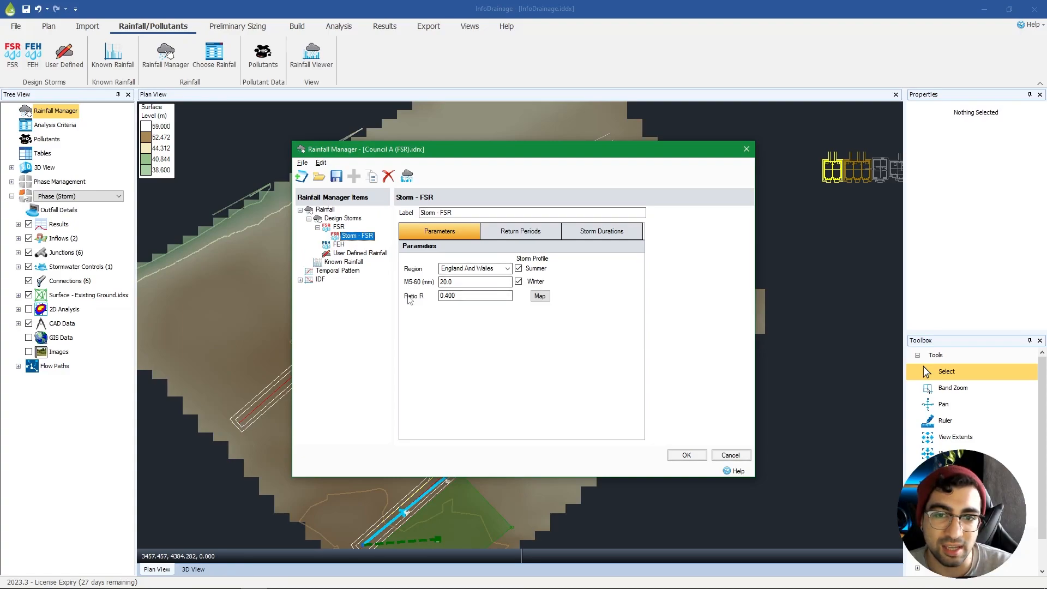
click(533, 232)
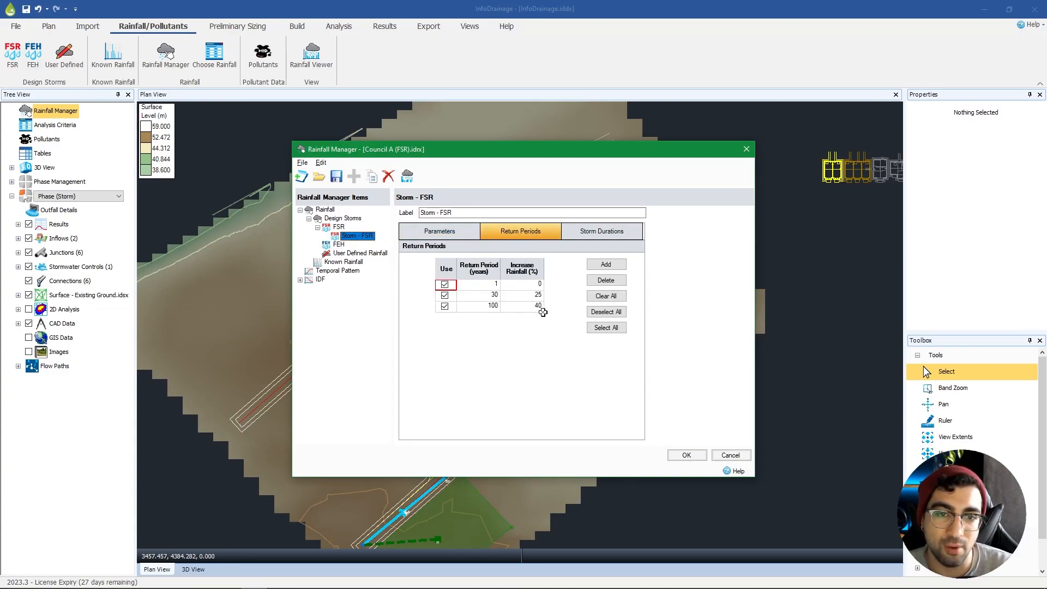
click(572, 227)
click(506, 234)
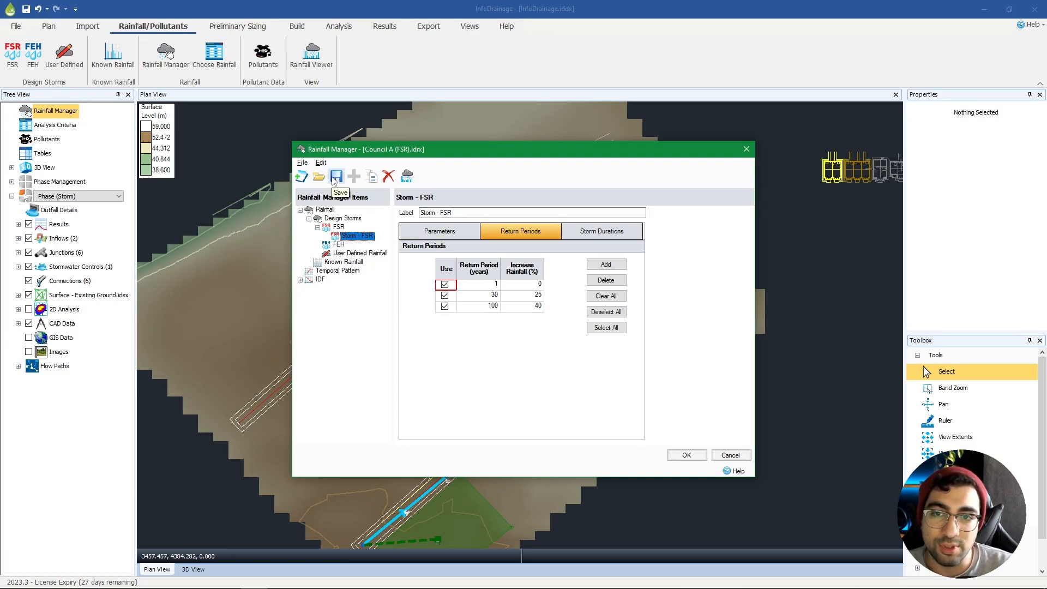
Step: View the rainfall items importable from Council A.idrx in the Rainfalls folder, mark Storm - FSR, and cancel the import
click(304, 163)
click(322, 204)
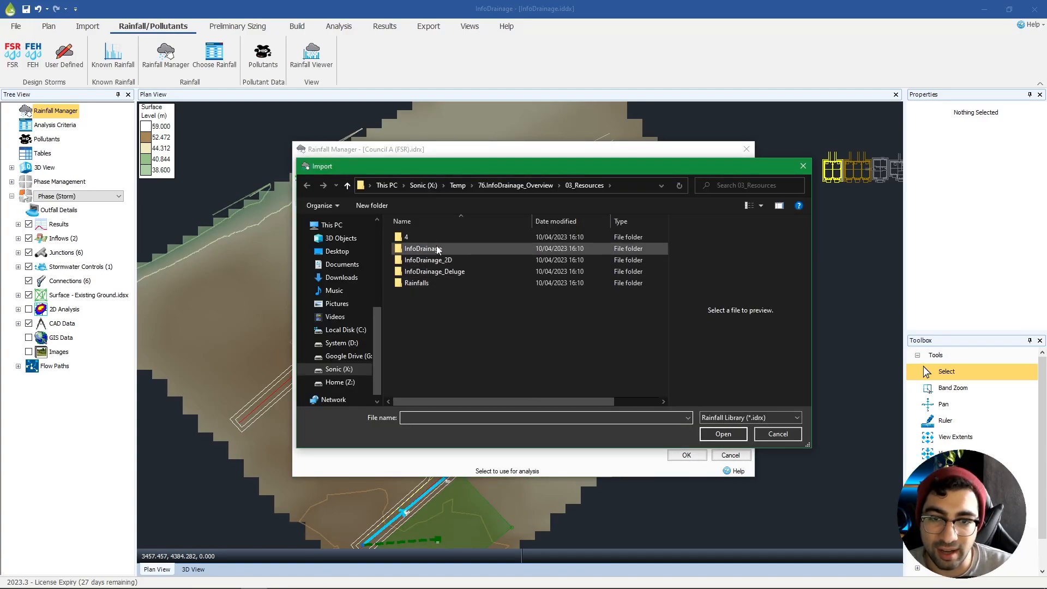
click(420, 286)
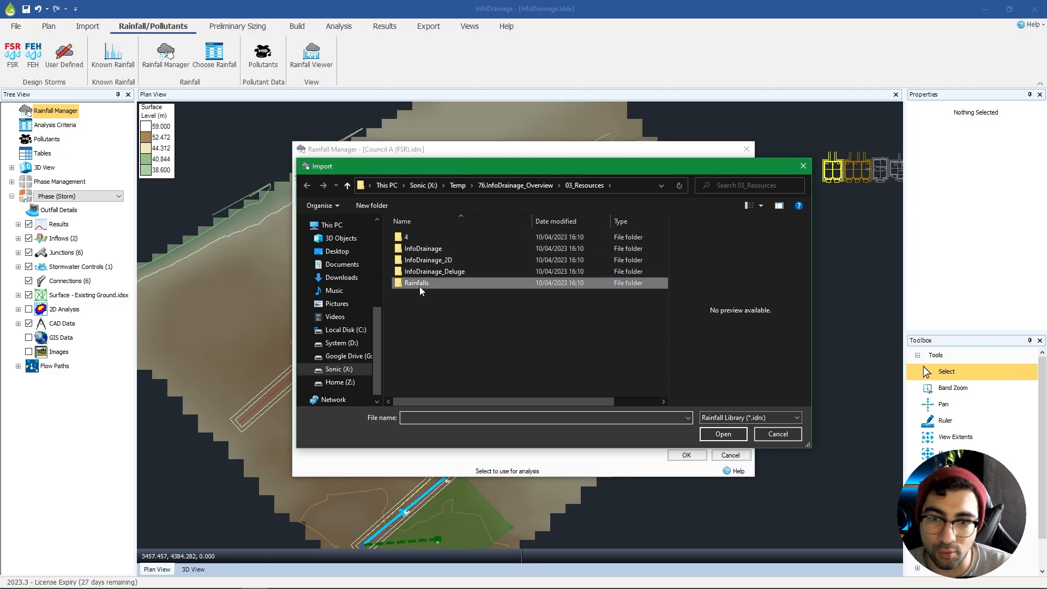
double_click(419, 286)
click(422, 240)
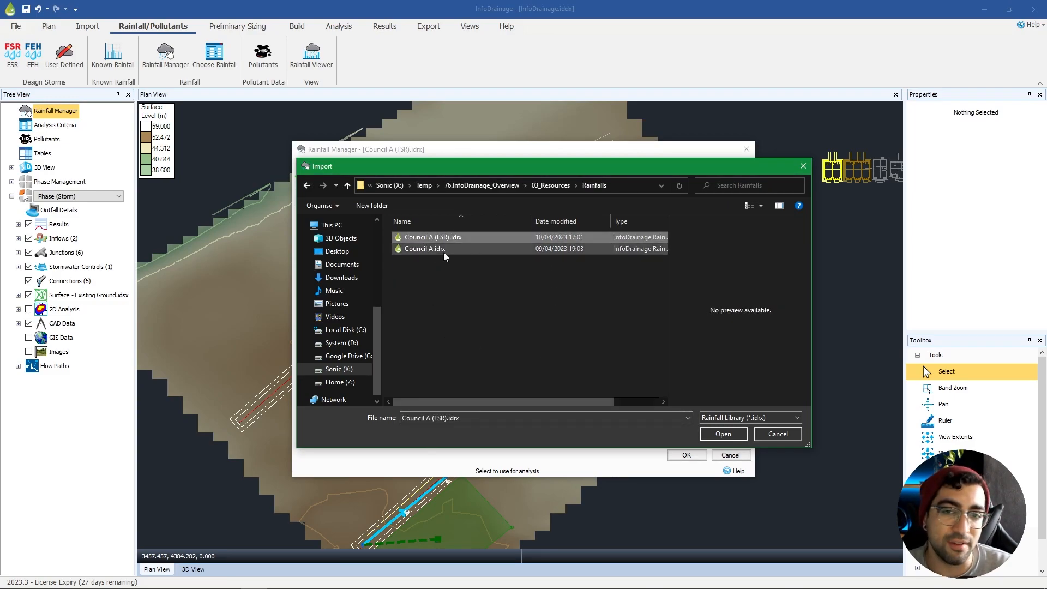
click(420, 250)
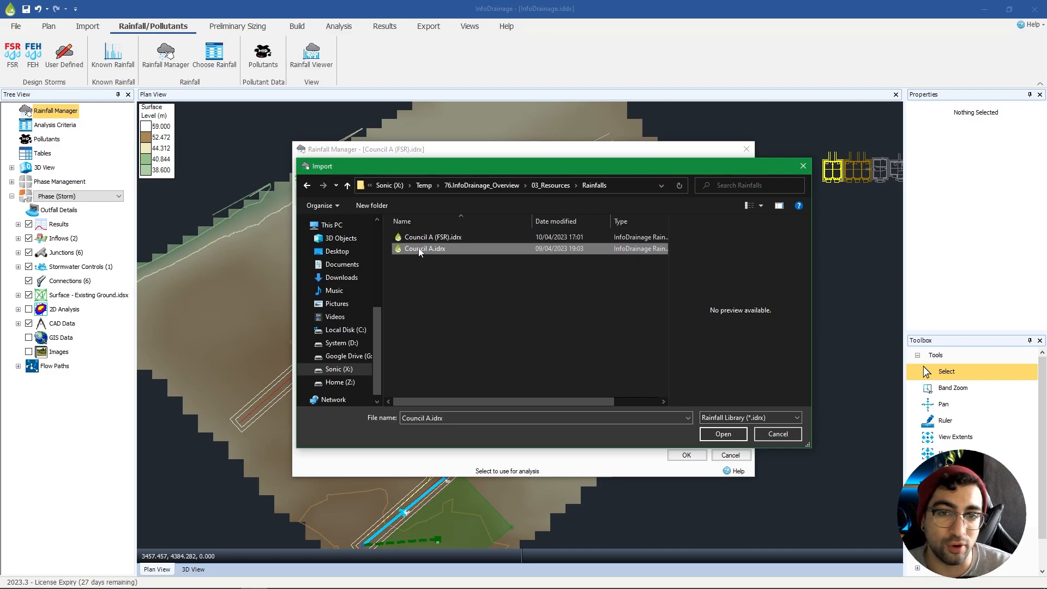
double_click(420, 250)
click(404, 185)
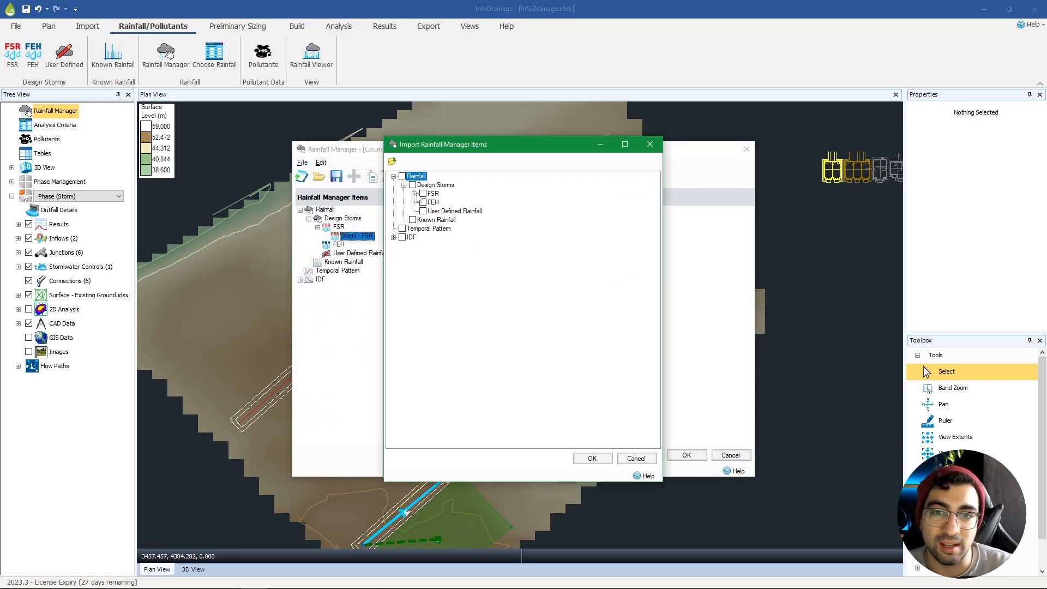
click(415, 194)
click(434, 203)
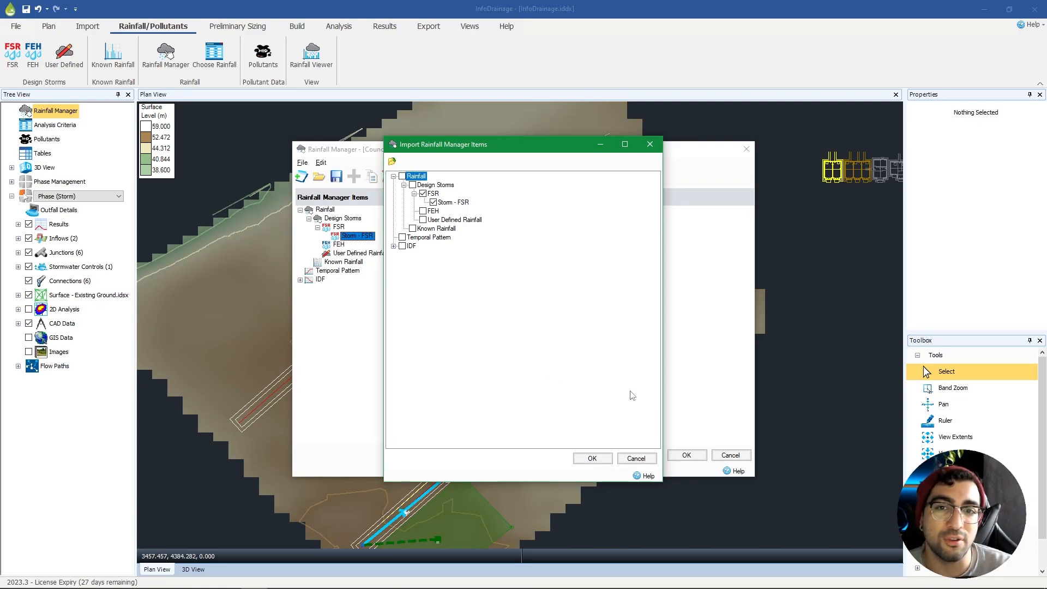
click(637, 458)
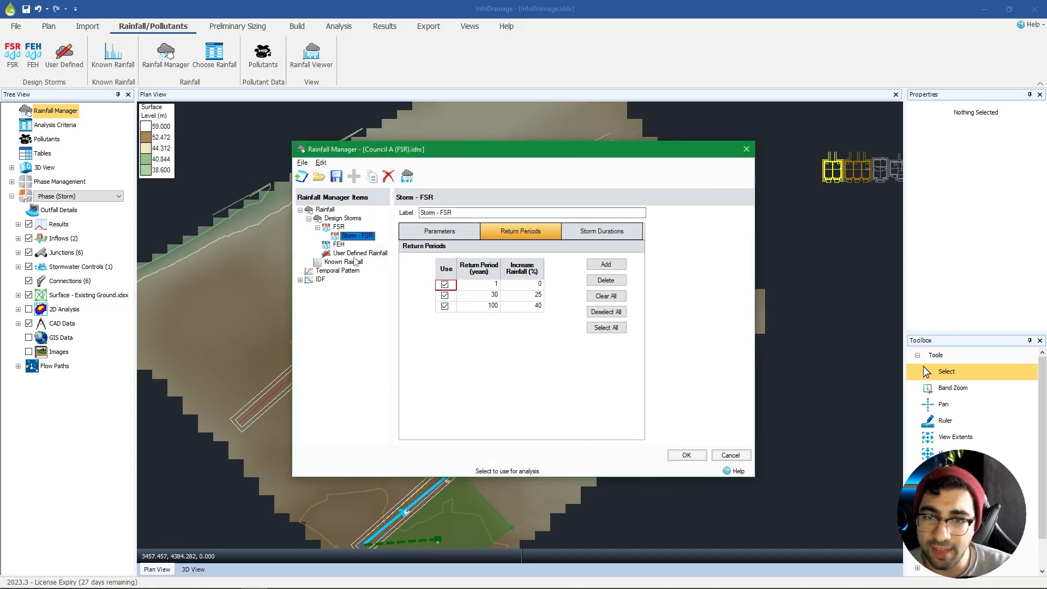
Step: Check the Storm - FSR durations and view the 100 years: 1440 mins: Winter profile in the Rainfall Viewer
click(605, 231)
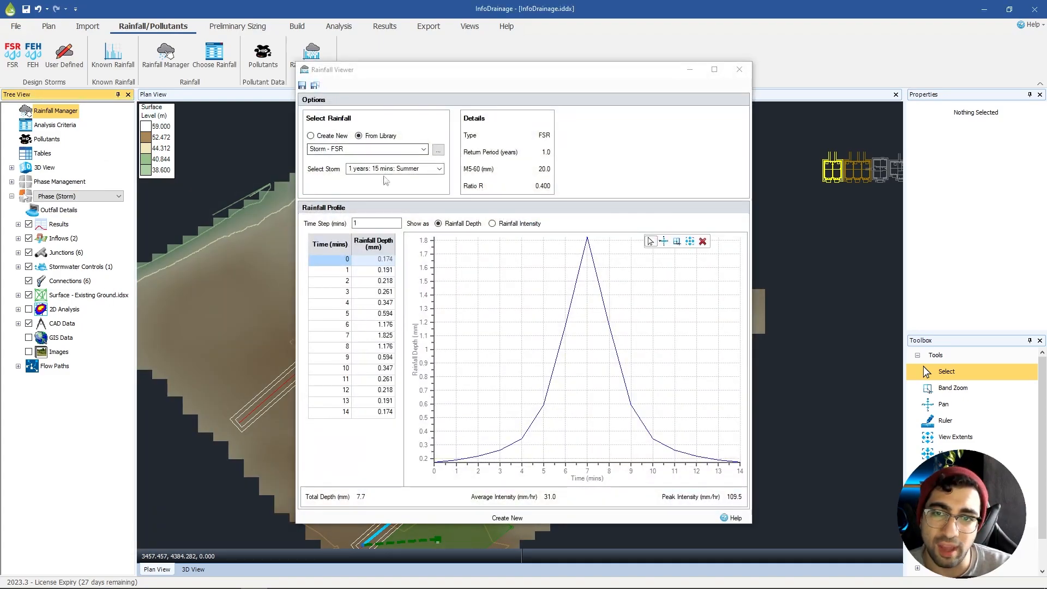
click(392, 169)
scroll(392, 273, down, 8)
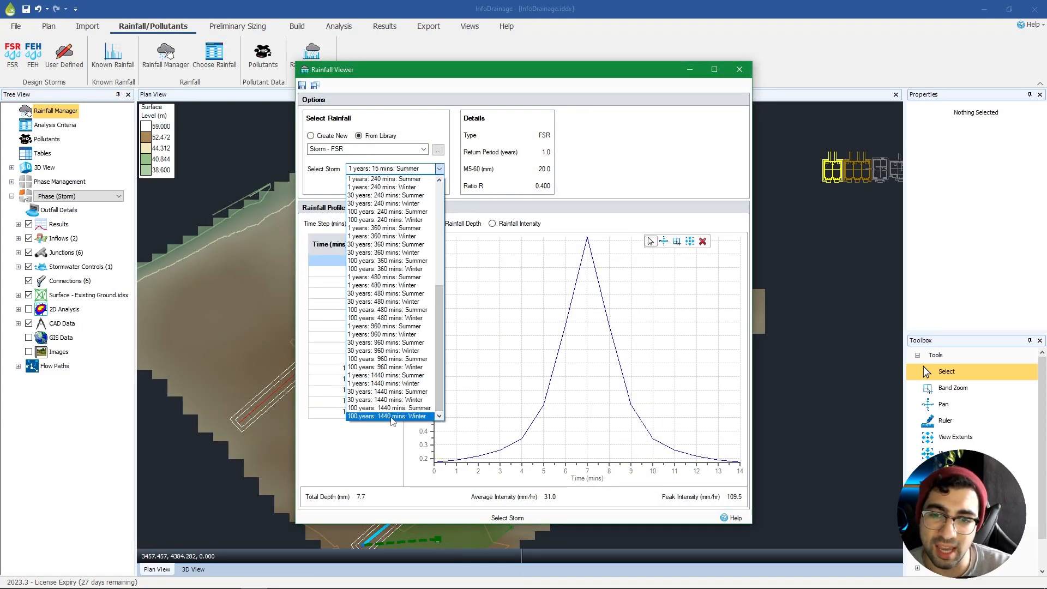
click(392, 417)
click(739, 69)
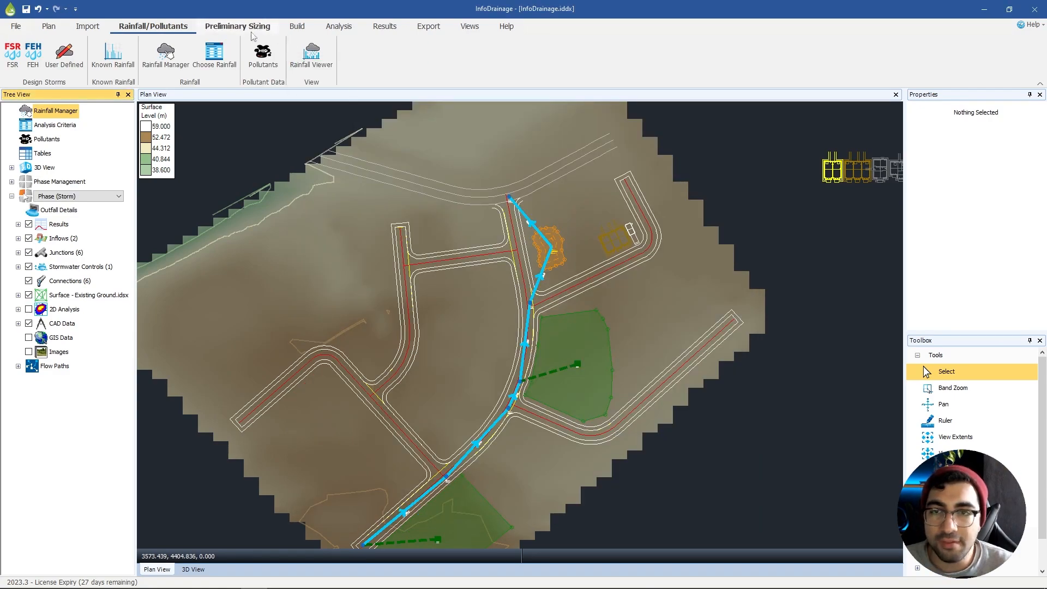
Step: Add a pollutant named Pollutant A to the project's pollutant list
click(267, 56)
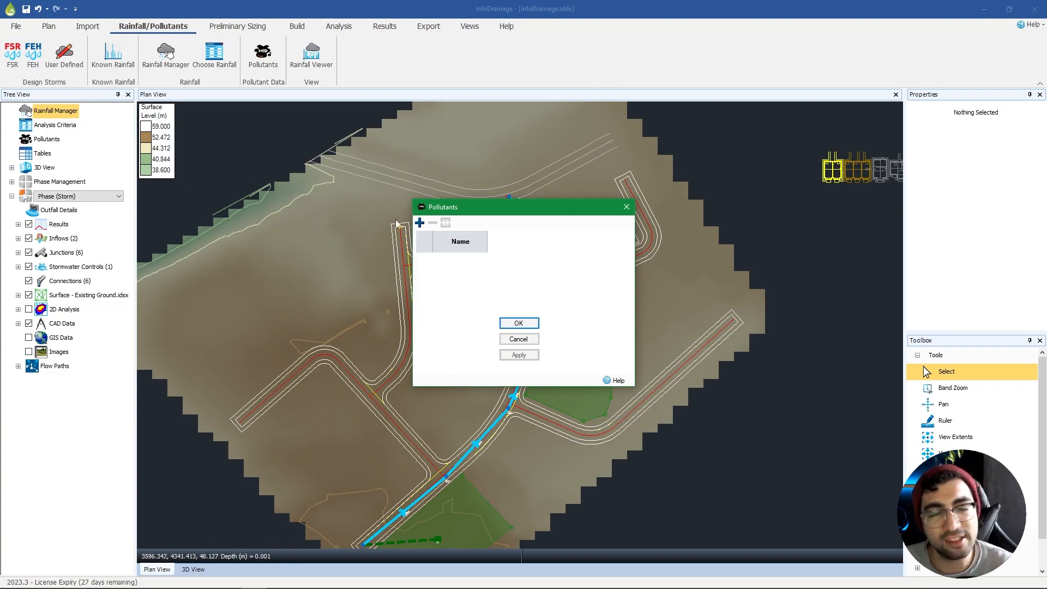
click(420, 222)
click(468, 258)
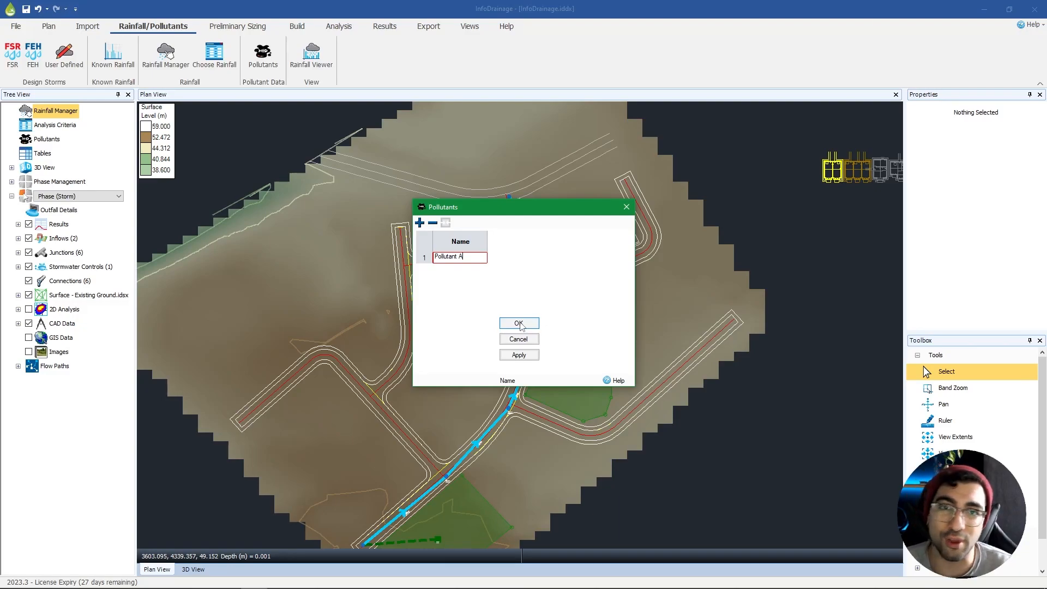
click(519, 324)
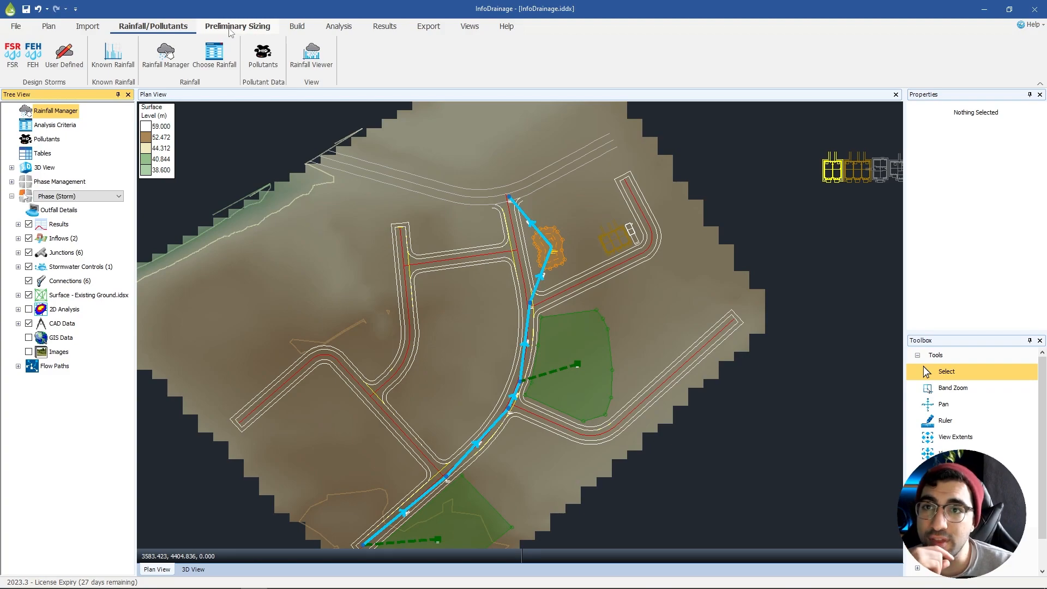
Step: Run a Deluge analysis with Manning's n set to Rural and a start depth of 100 mm
click(231, 28)
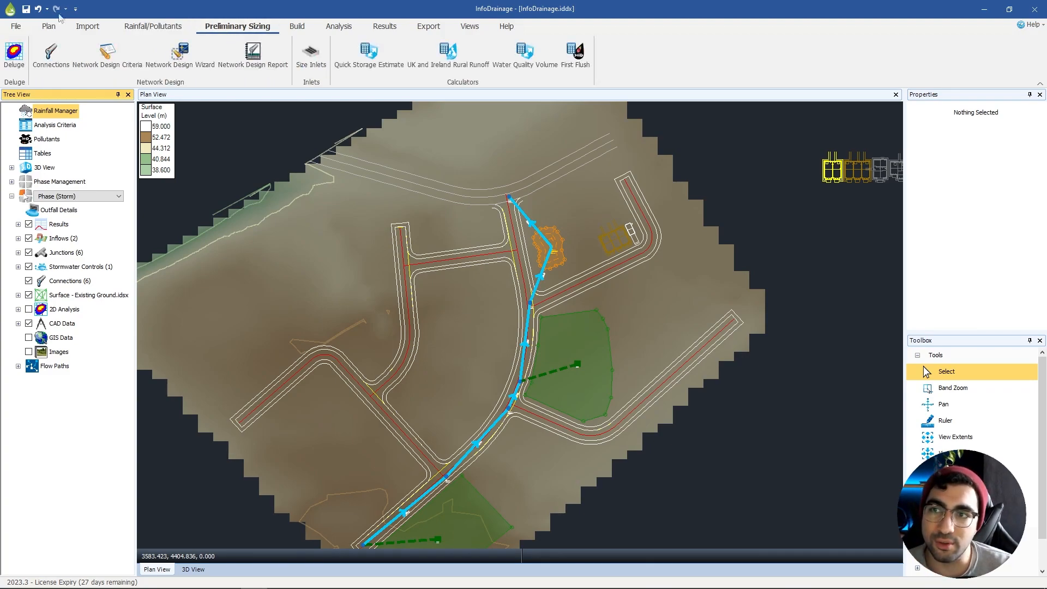
click(15, 60)
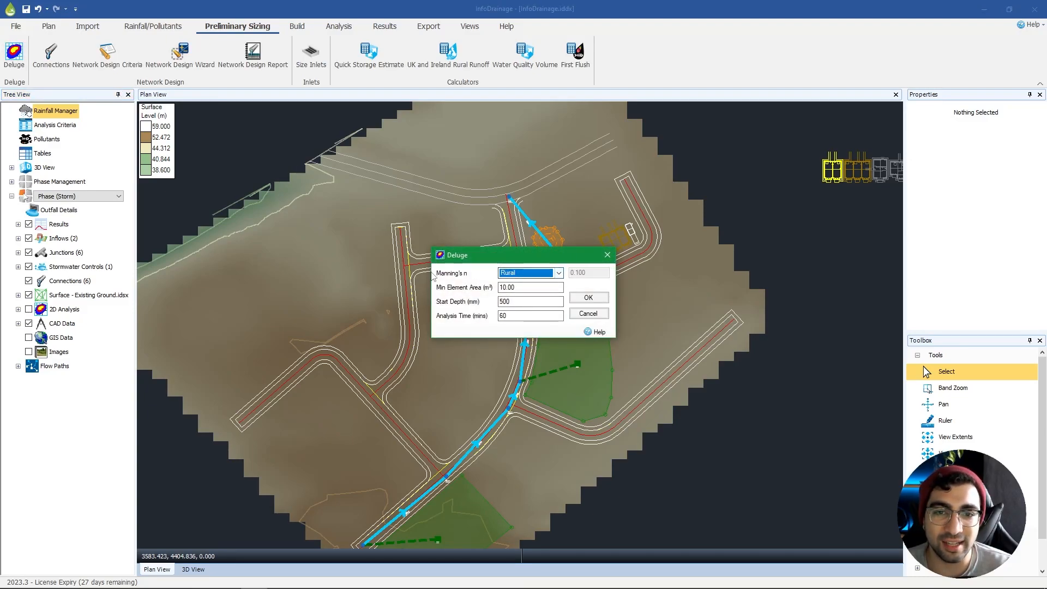
click(518, 273)
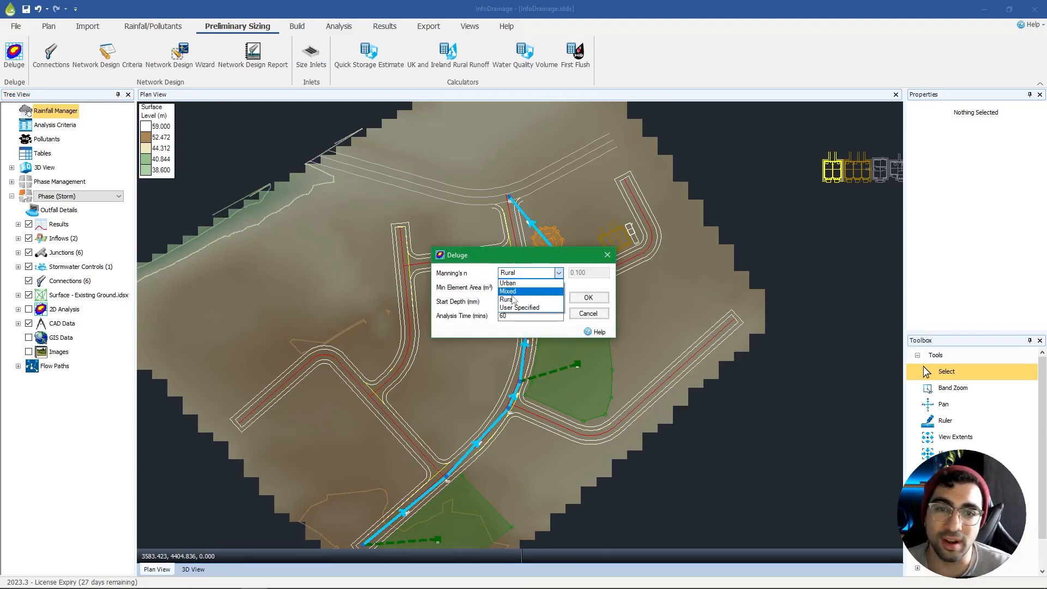
click(511, 300)
click(527, 287)
click(535, 302)
drag(535, 302, 407, 285)
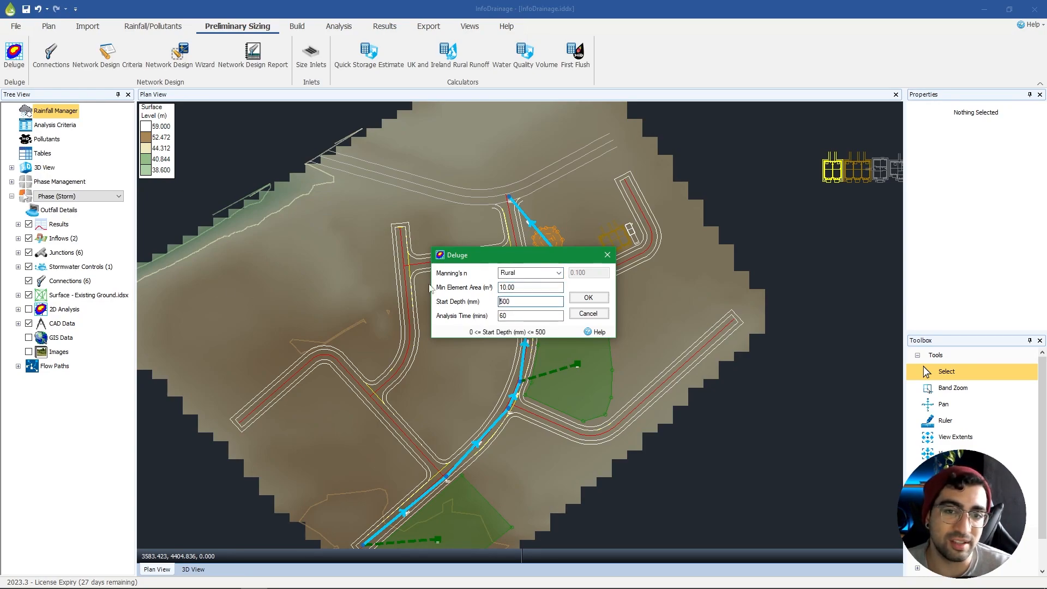
drag(532, 315, 385, 313)
click(552, 300)
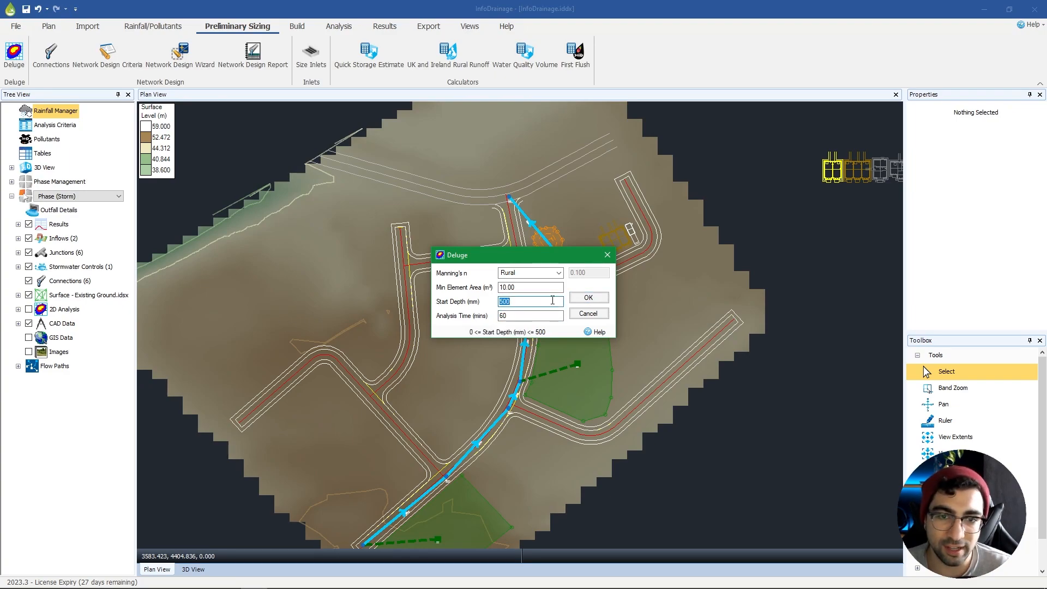
text(100)
click(588, 297)
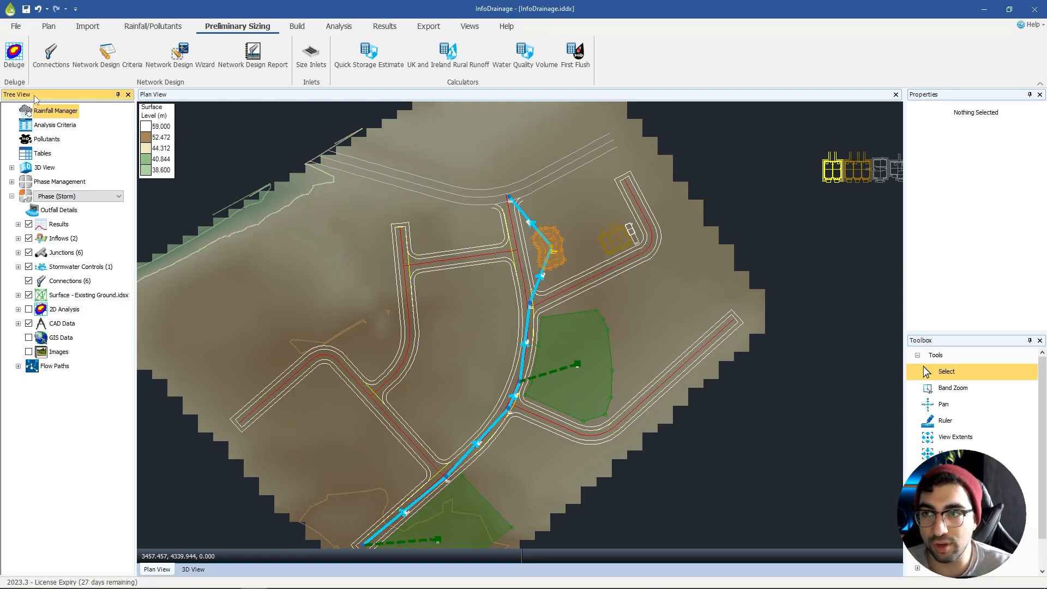
Step: Display the Deluge depth and flow direction results of the 2D analysis on the plan
click(18, 310)
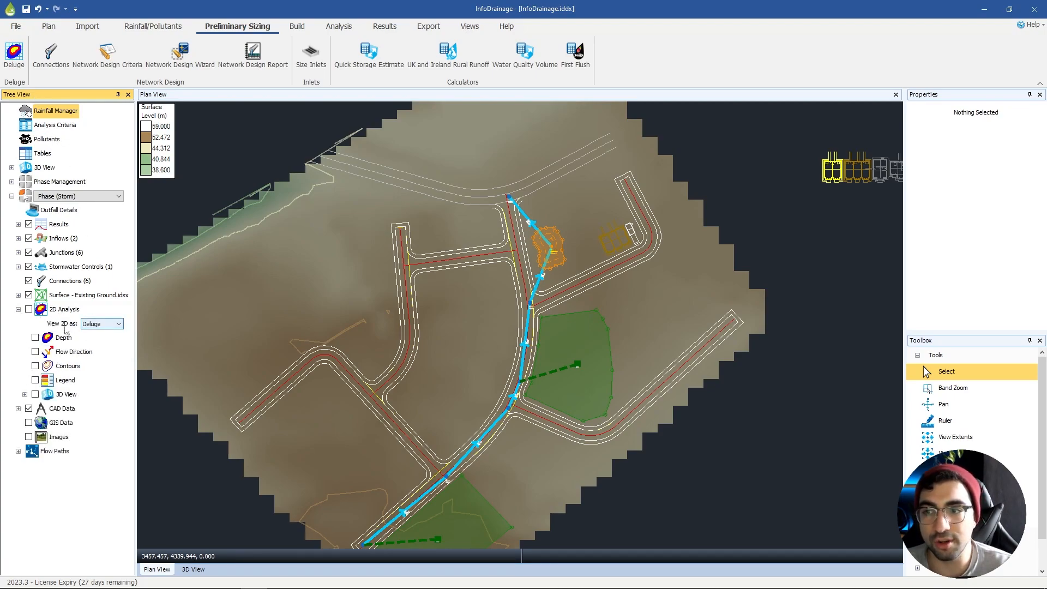
click(36, 338)
click(35, 352)
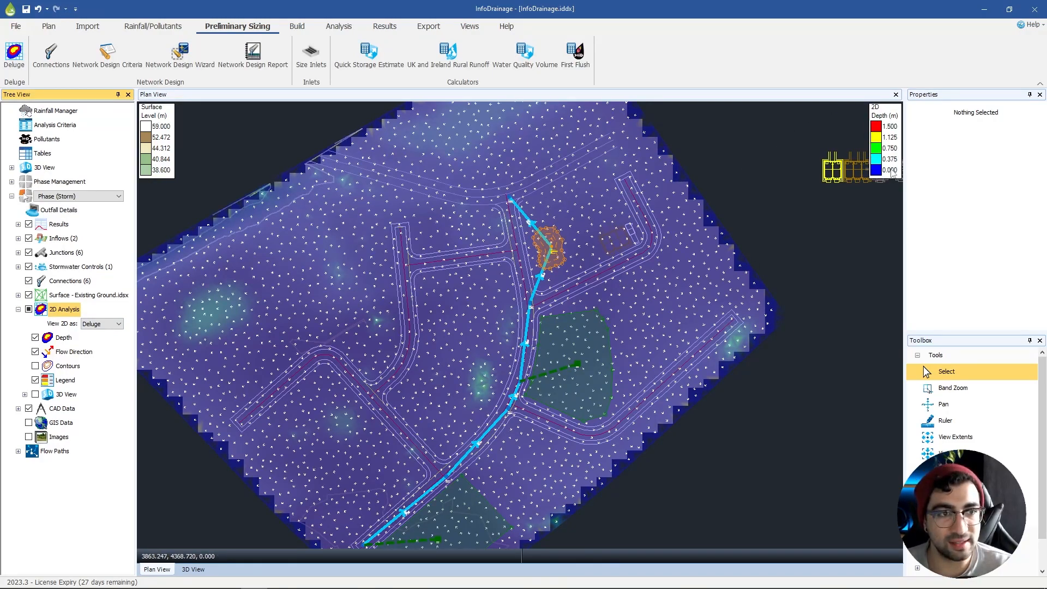
Step: Hide the Existing Ground surface and examine the Deluge ponding depths and flow direction arrows across the site plan
click(29, 296)
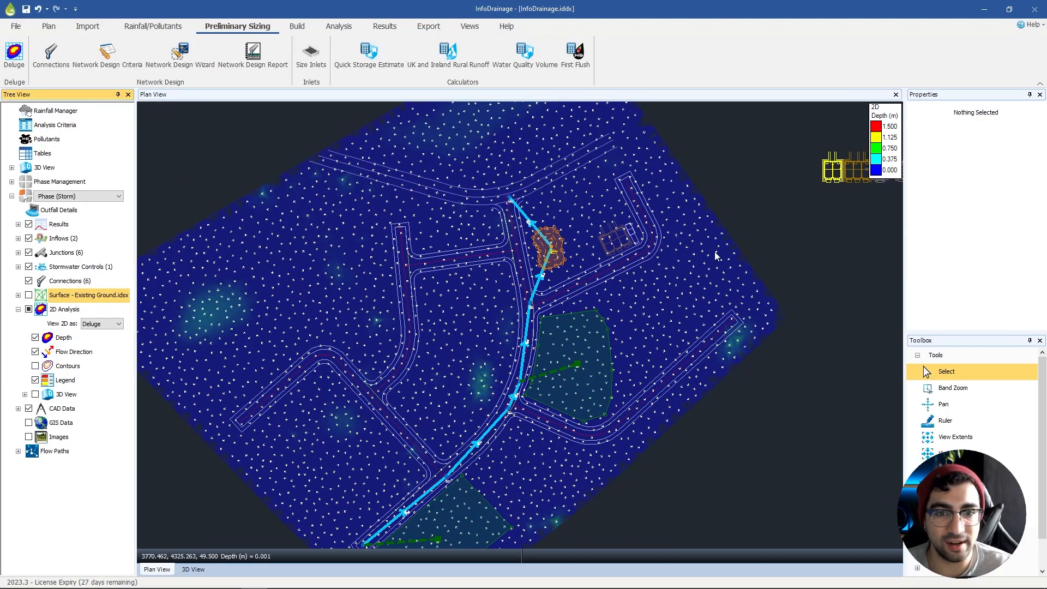
scroll(327, 338, up, 3)
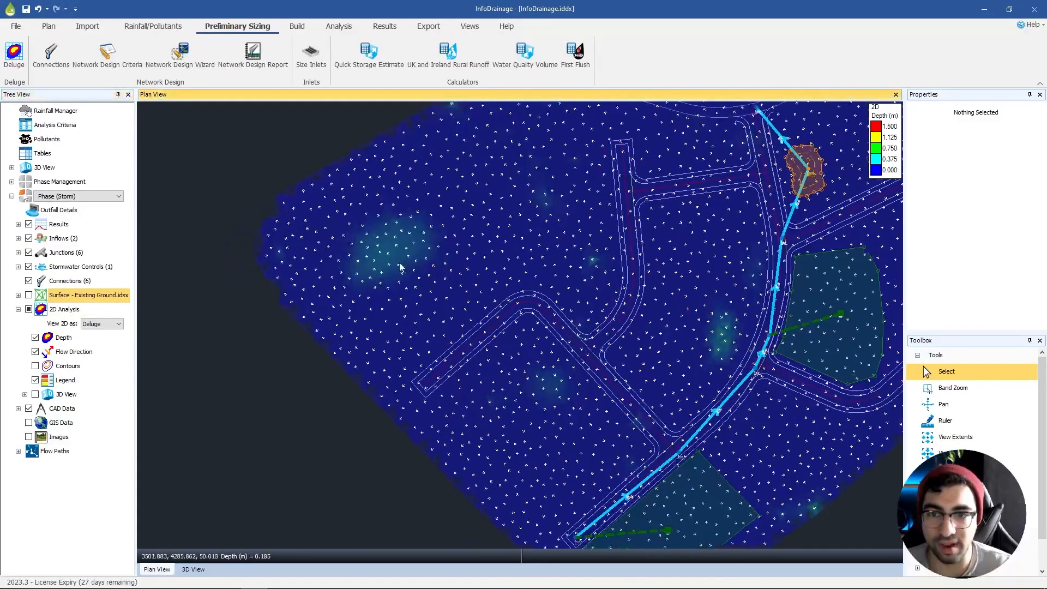
scroll(400, 268, up, 3)
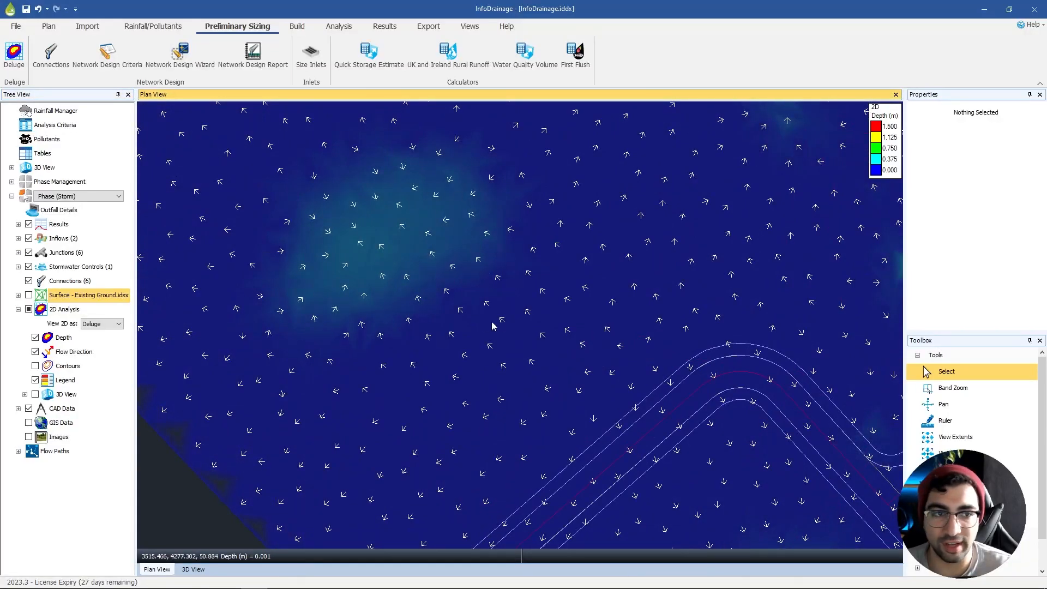
scroll(510, 333, down, 2)
middle_drag(598, 367, 306, 238)
scroll(627, 264, up, 2)
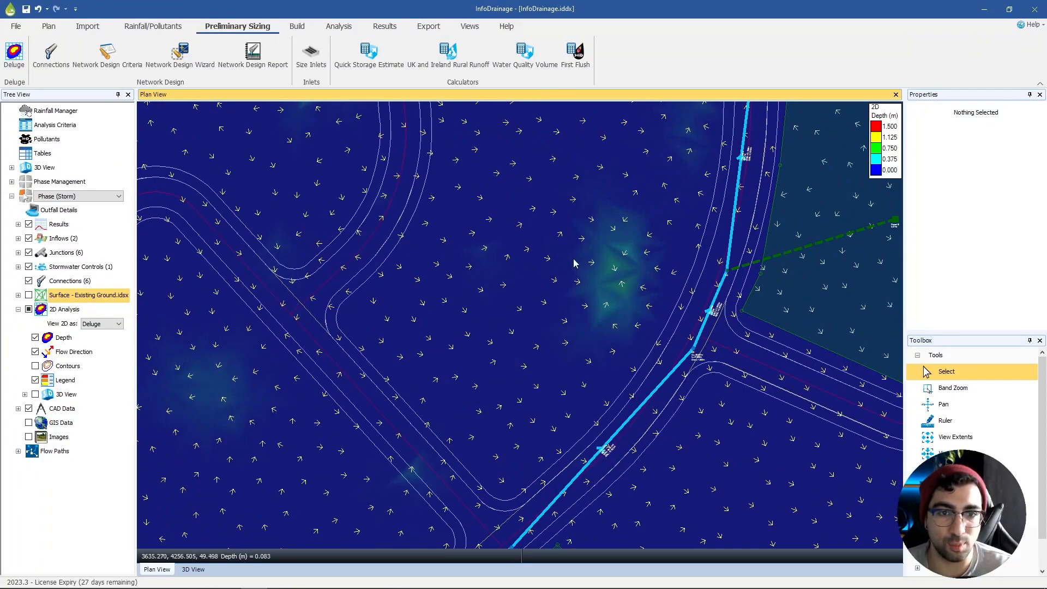
scroll(660, 306, down, 2)
middle_drag(660, 323, 540, 134)
scroll(663, 390, up, 3)
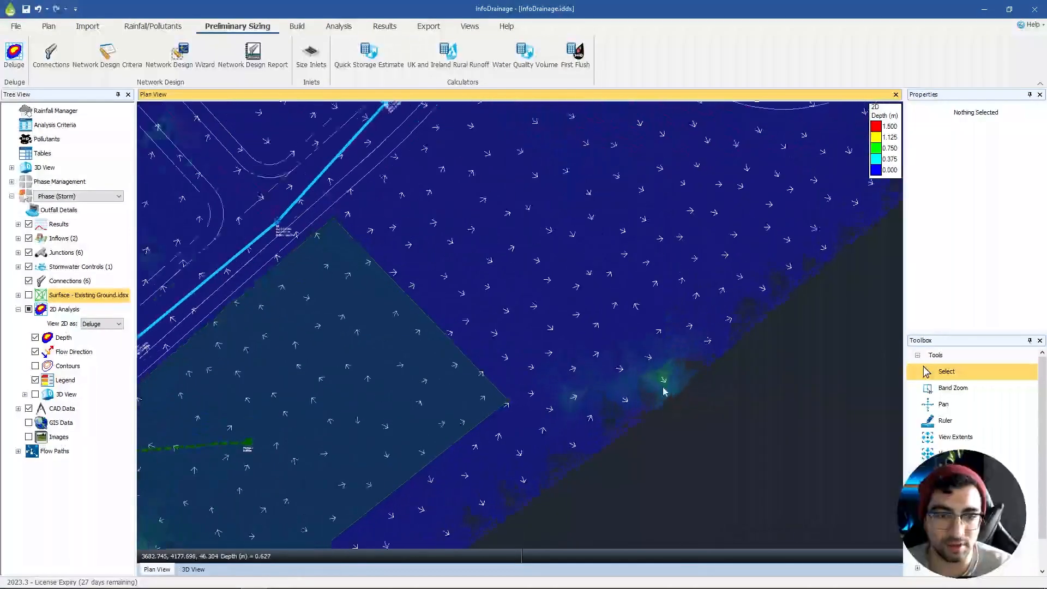
scroll(663, 390, down, 3)
scroll(468, 409, up, 2)
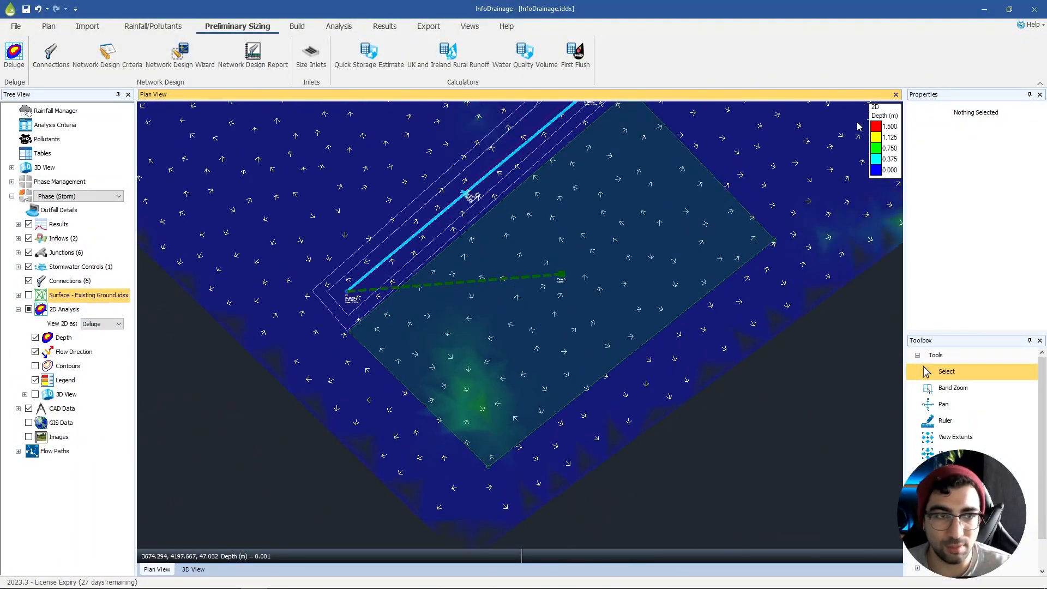
scroll(423, 299, down, 4)
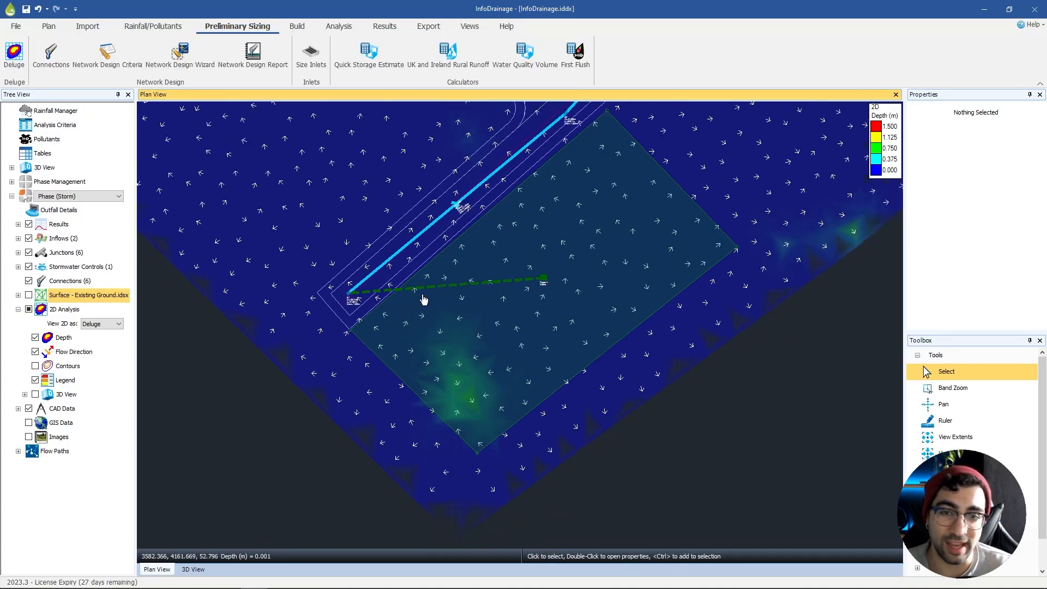
middle_drag(499, 392, 497, 422)
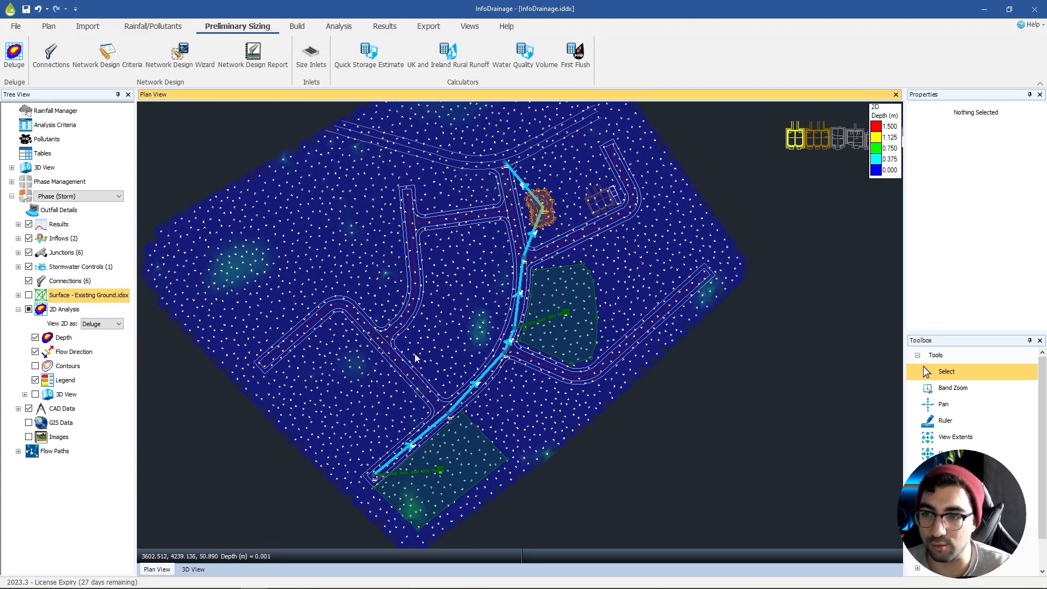
Step: Turn off the 2D Analysis results on the plan and display the Existing Ground surface again
click(28, 310)
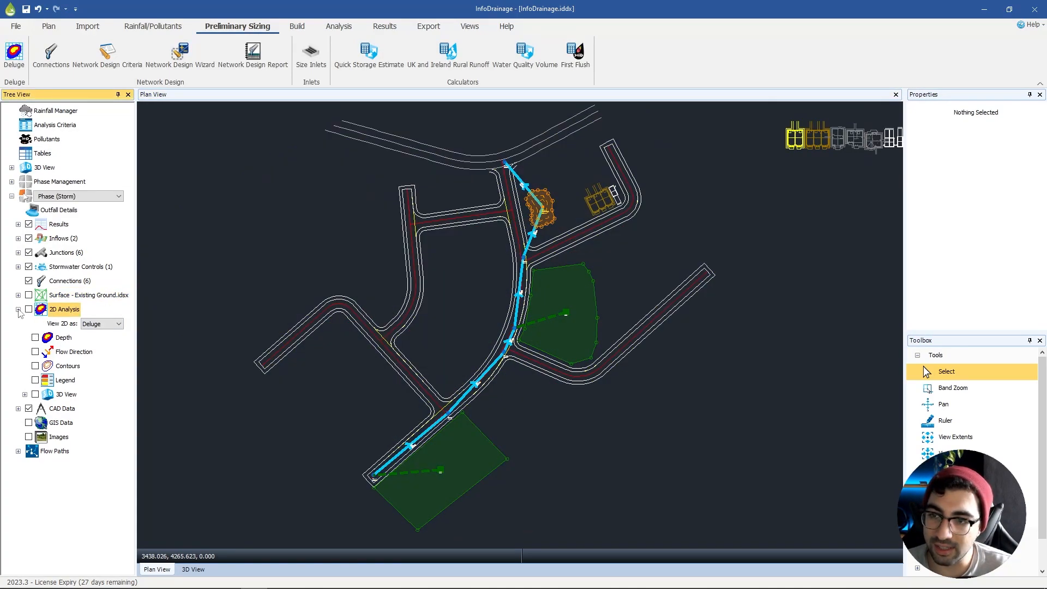
click(19, 309)
click(29, 295)
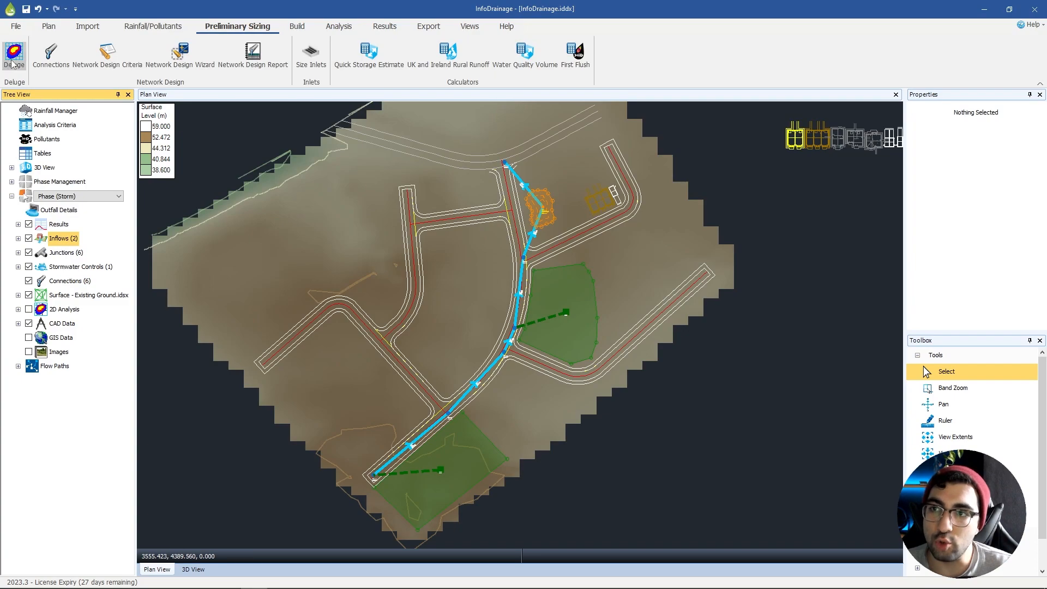
Step: Open the Connections table, filter it by Flow Path, and restore the All Connections filter
click(50, 60)
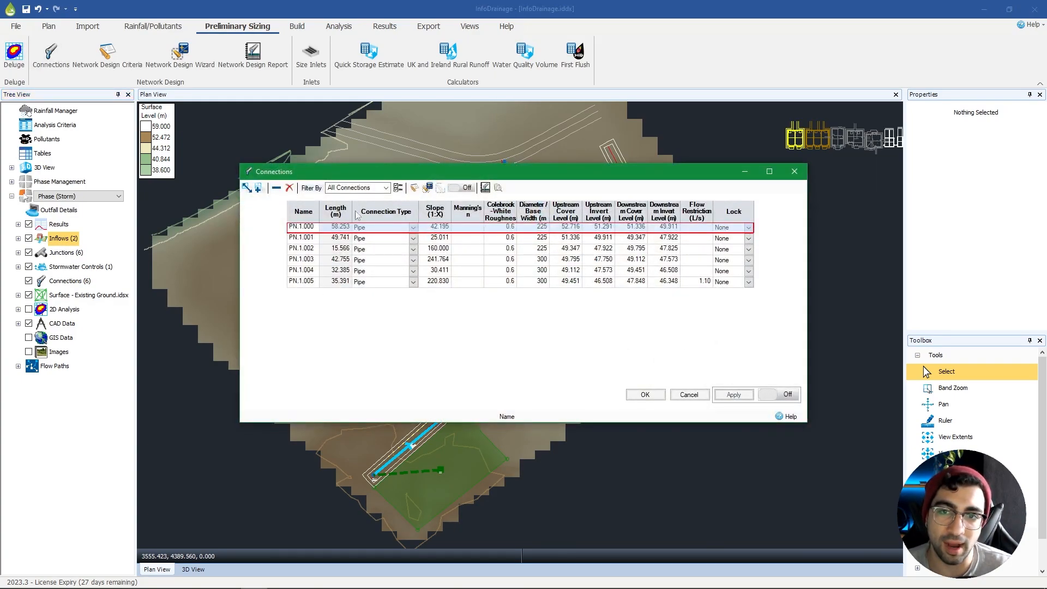
click(354, 188)
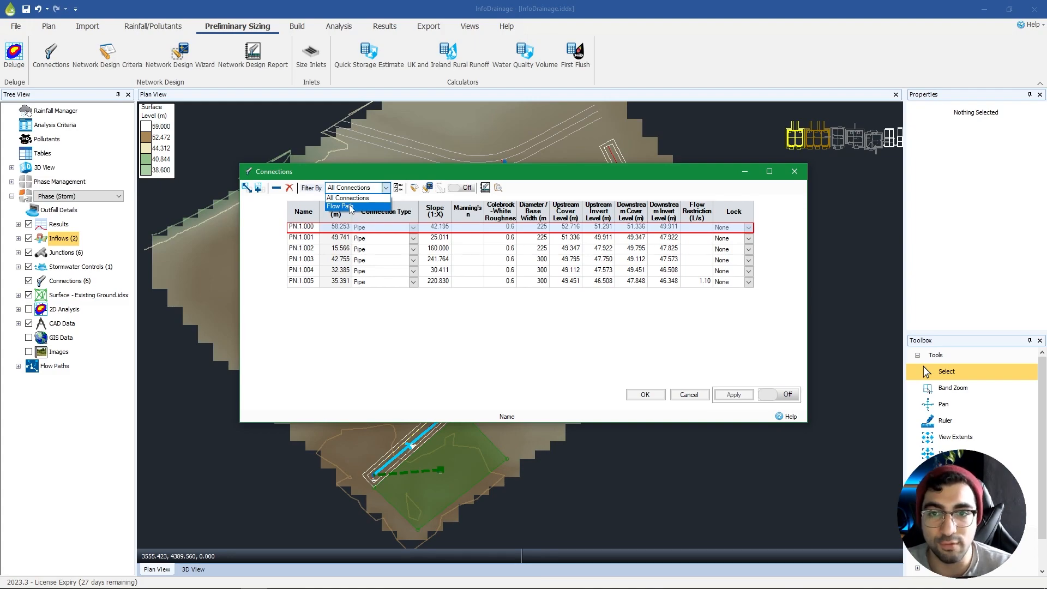
click(351, 208)
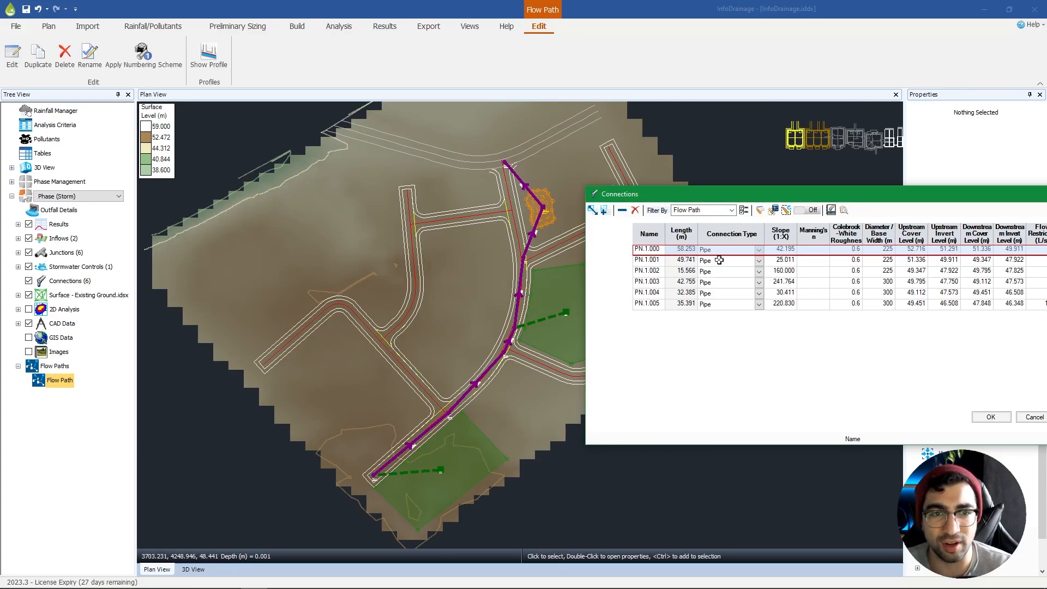
drag(758, 194, 497, 187)
click(436, 204)
click(425, 214)
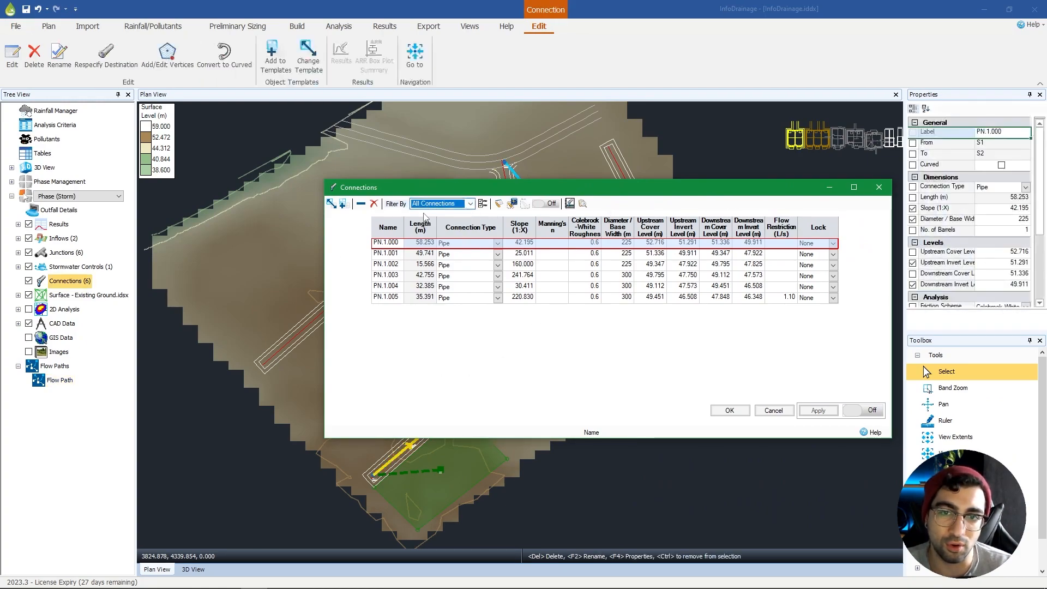
drag(423, 188, 363, 180)
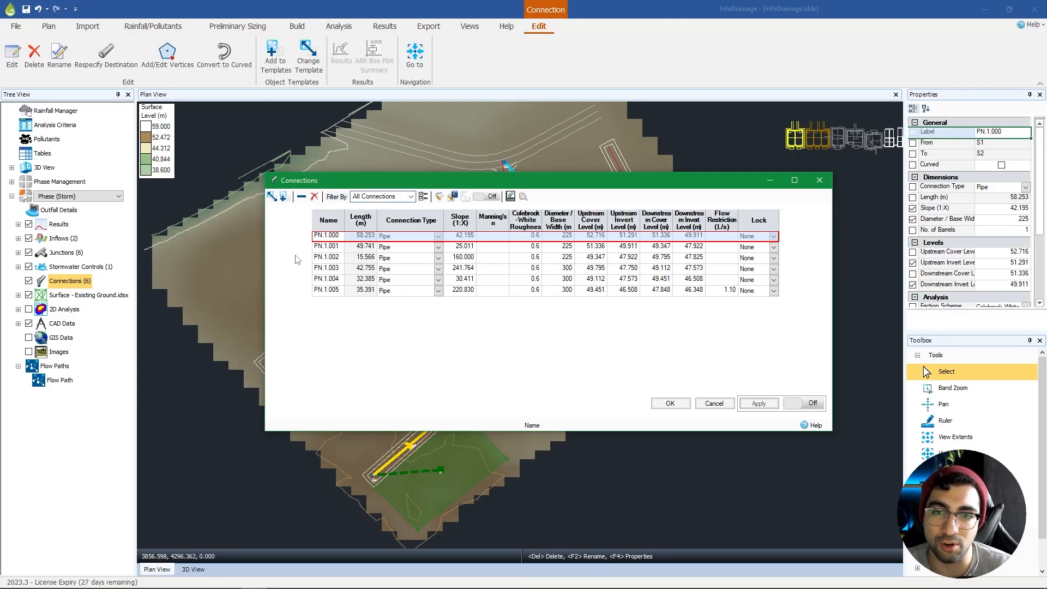
Step: Review the connection type options for pipe PN.1.000 and close the Connections table without keeping changes
click(439, 238)
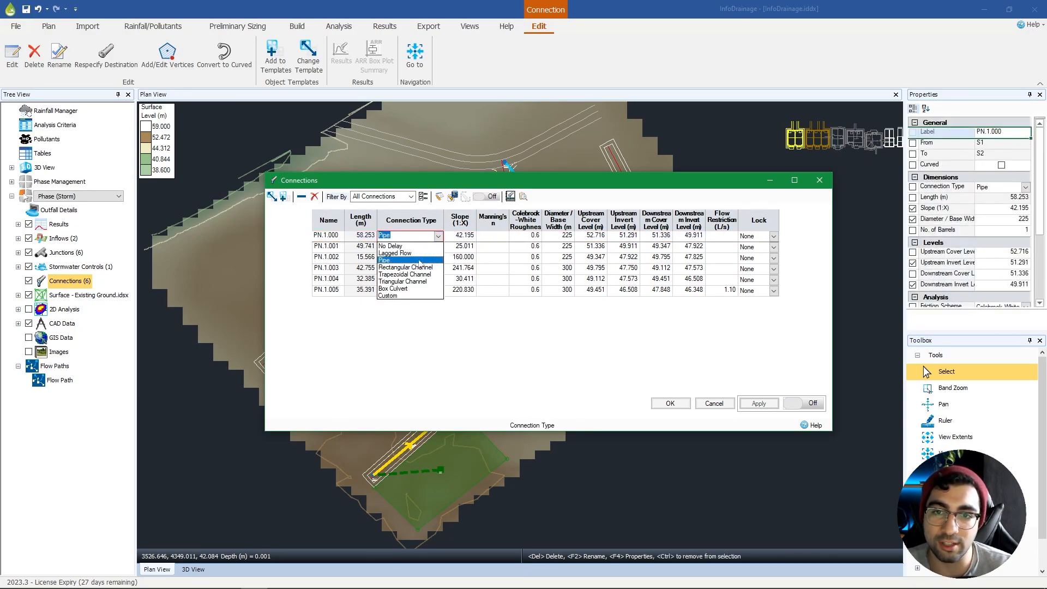
click(439, 238)
click(454, 236)
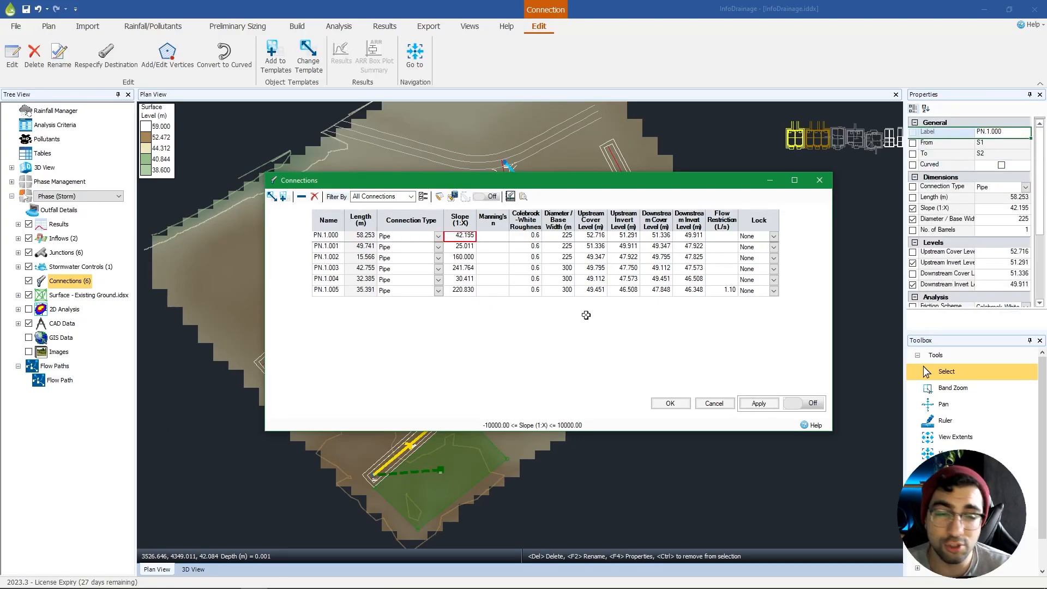
click(715, 404)
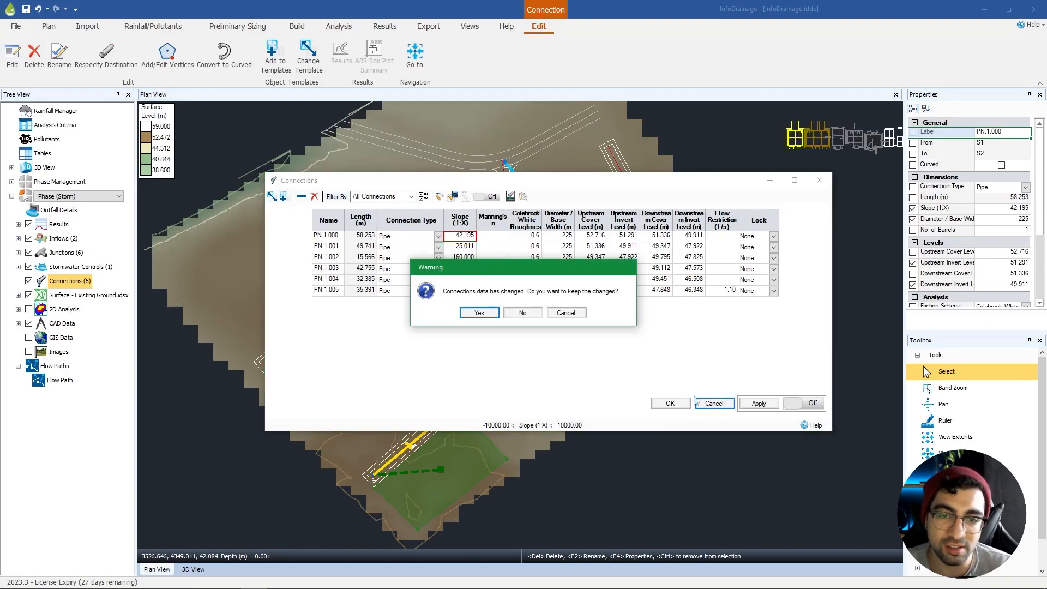
click(521, 313)
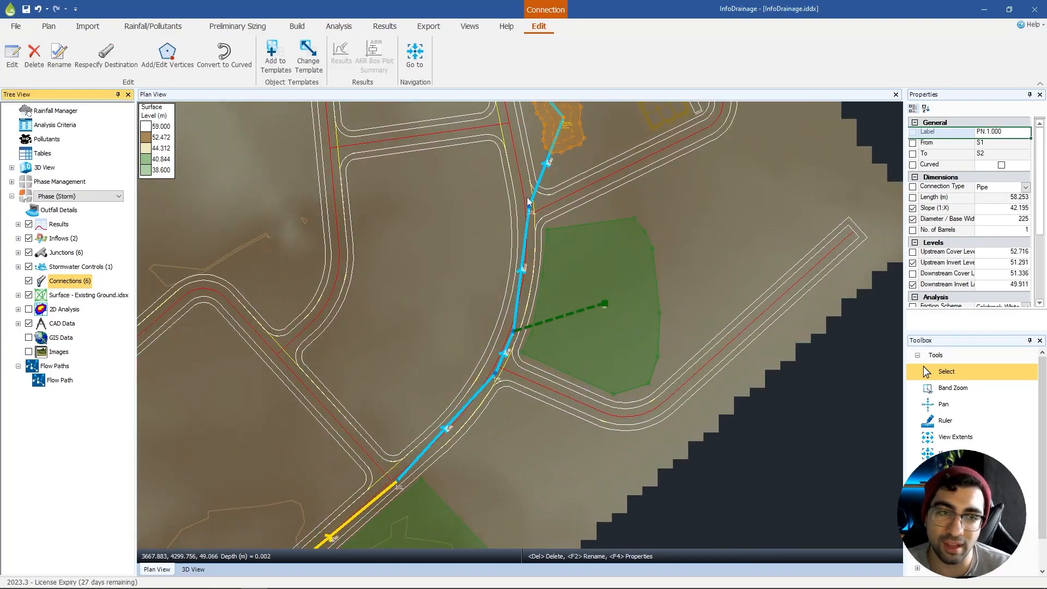
Step: Open the Network Design Criteria and choose (UK) Modified Rational Method as the peak flow calculation
middle_drag(220, 459, 346, 257)
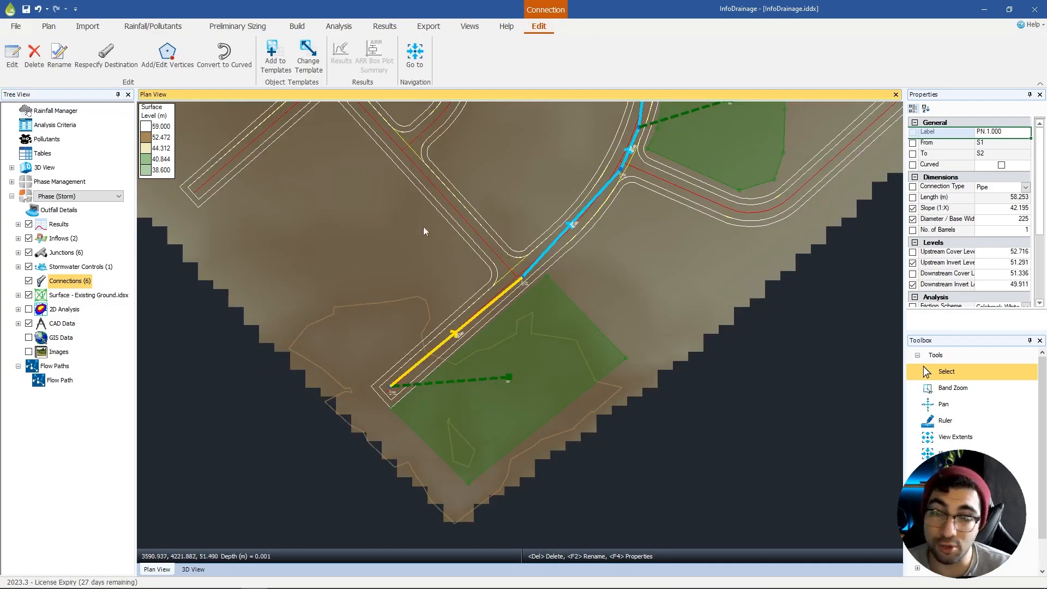
middle_drag(648, 205, 566, 281)
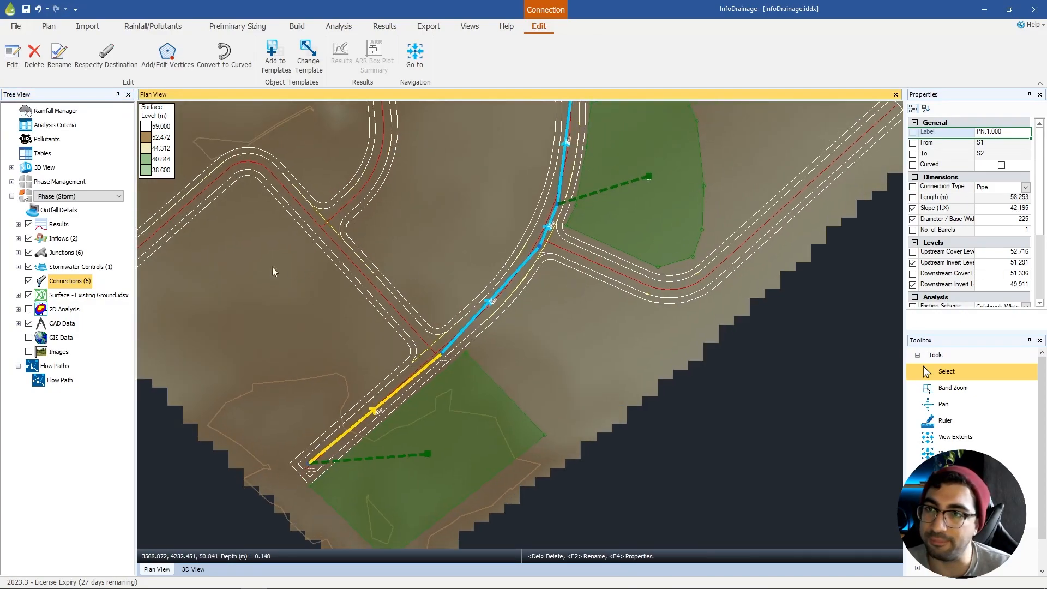
click(237, 26)
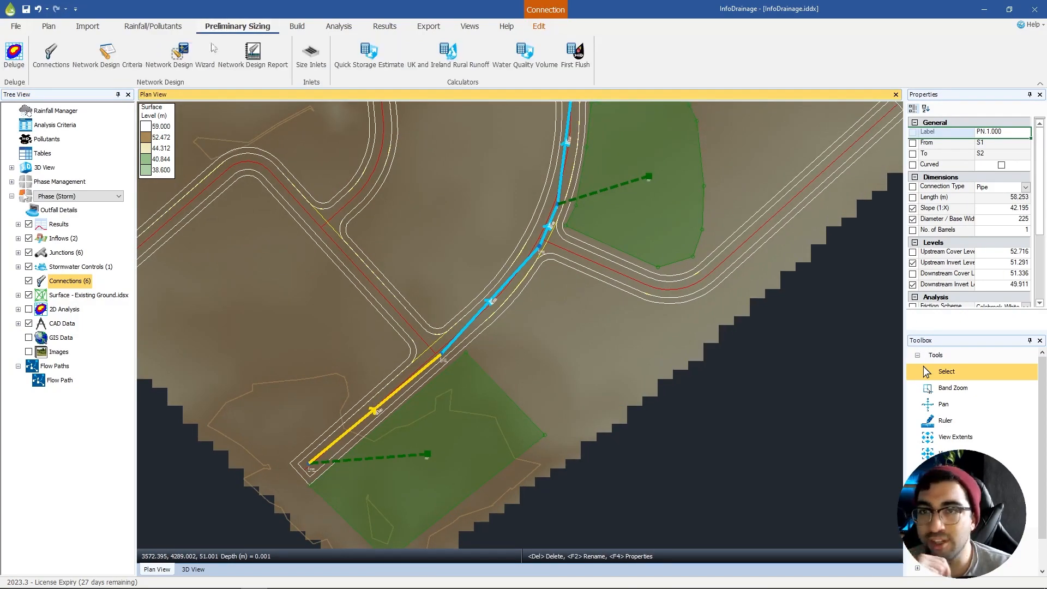
click(119, 57)
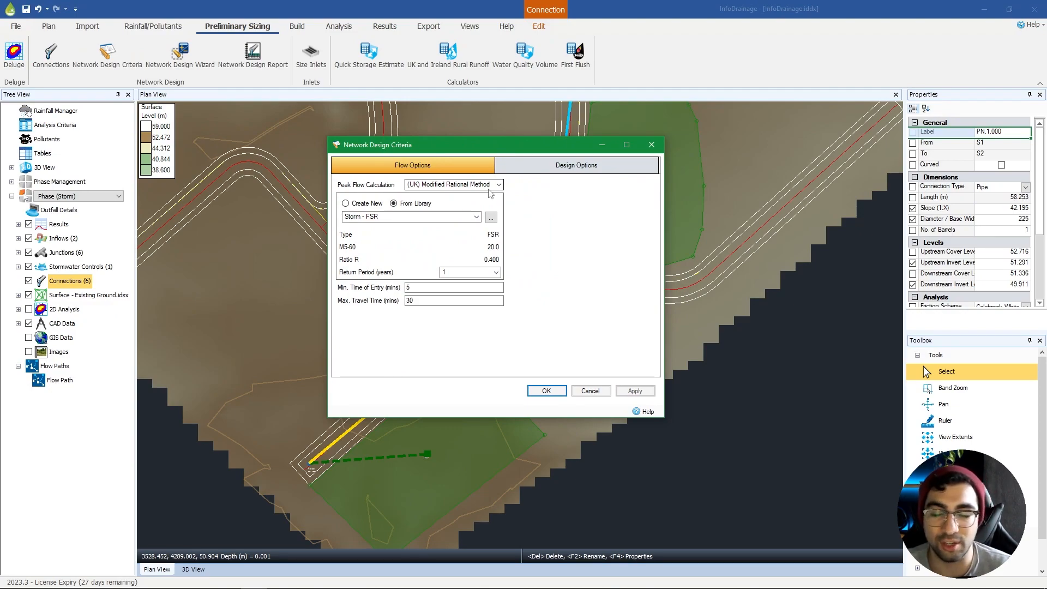
click(451, 185)
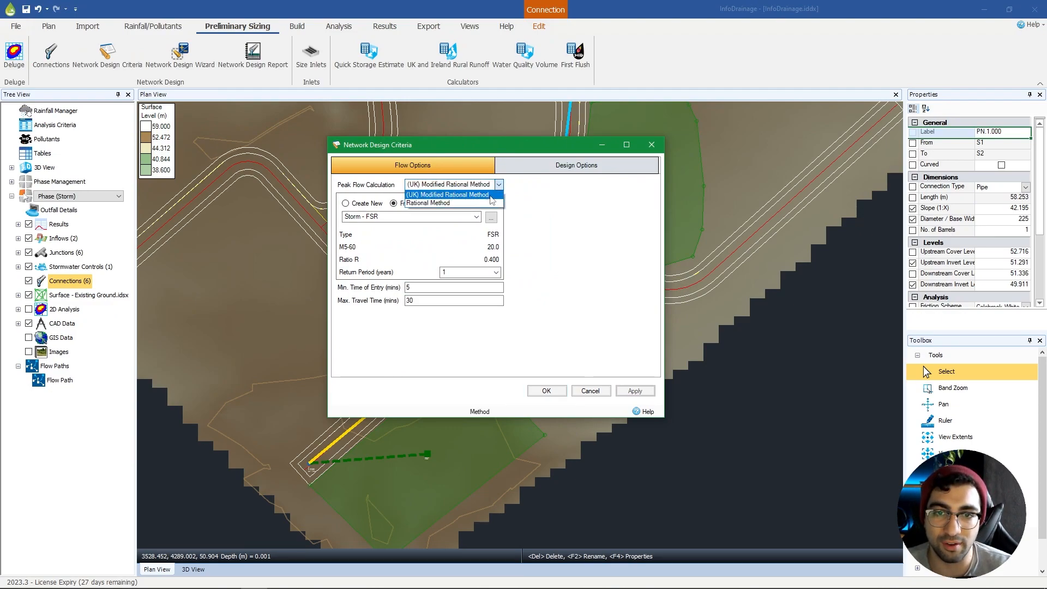
click(442, 194)
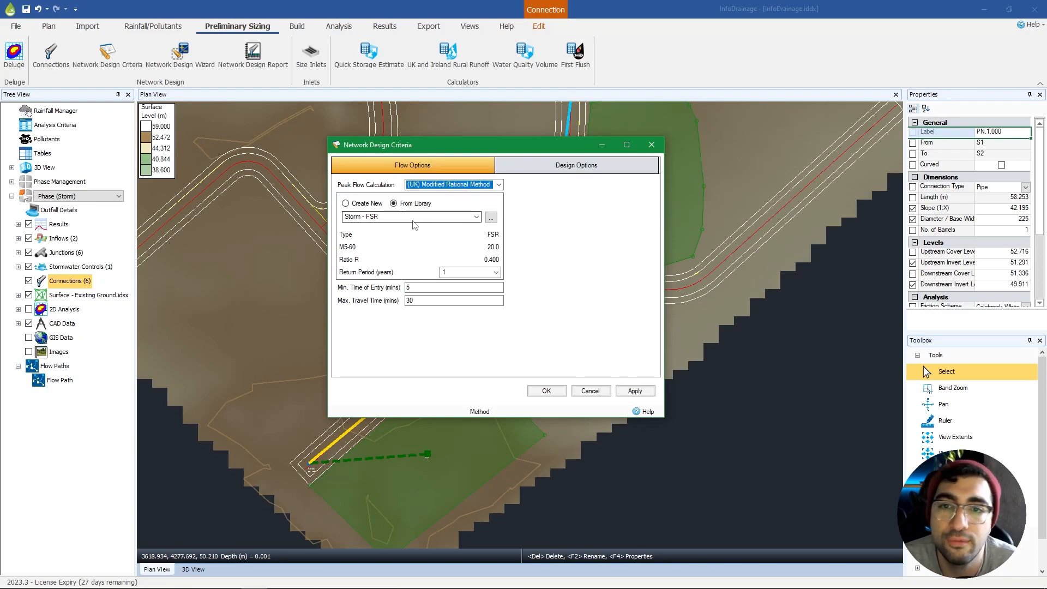
Step: Select the Storm - FSR library rainfall with a return period of 1 year and check the maximum travel time
click(418, 218)
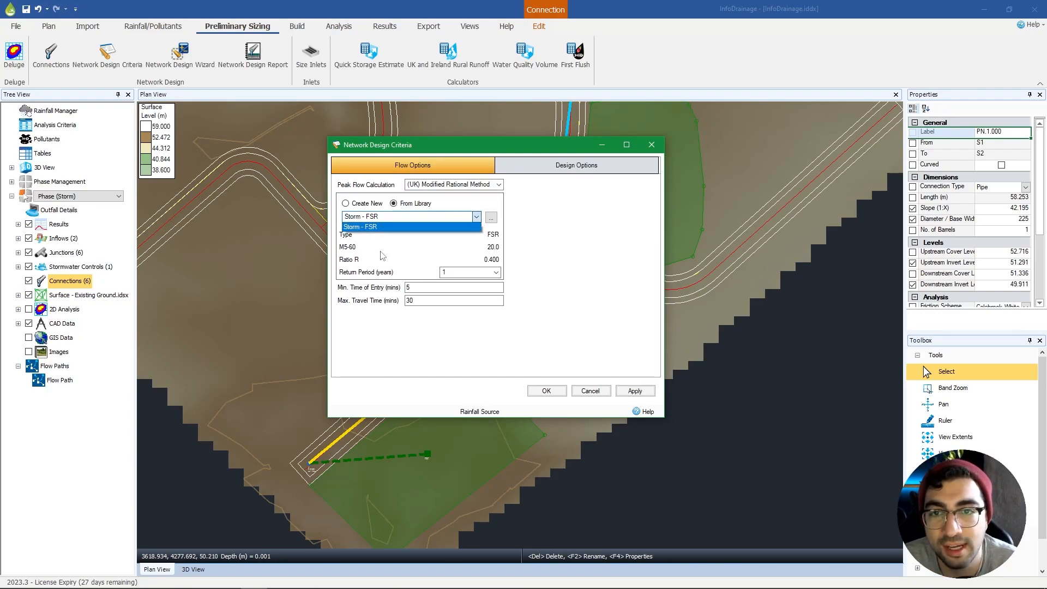
click(365, 228)
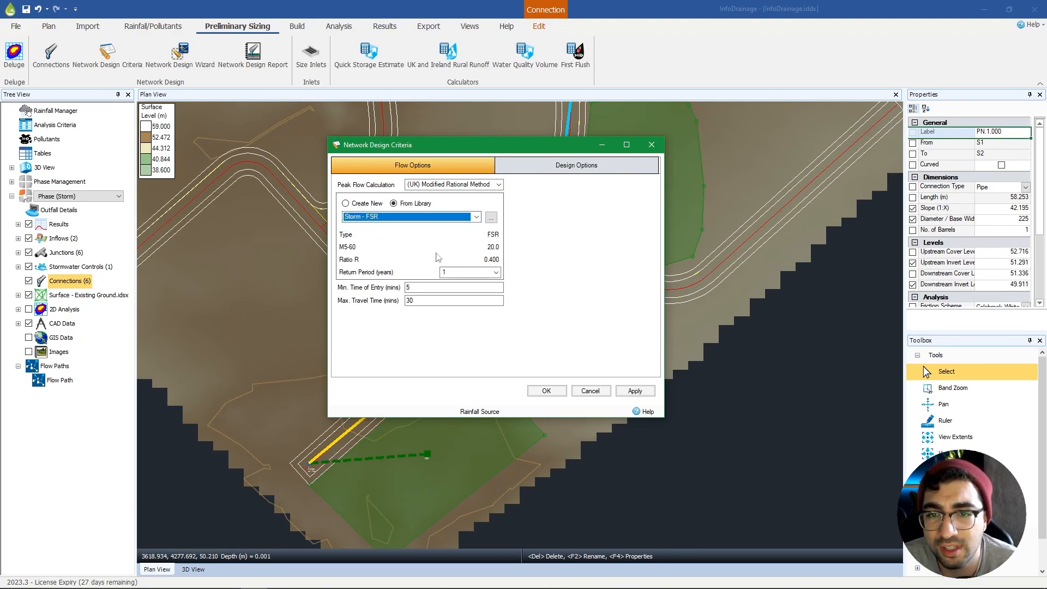
click(480, 272)
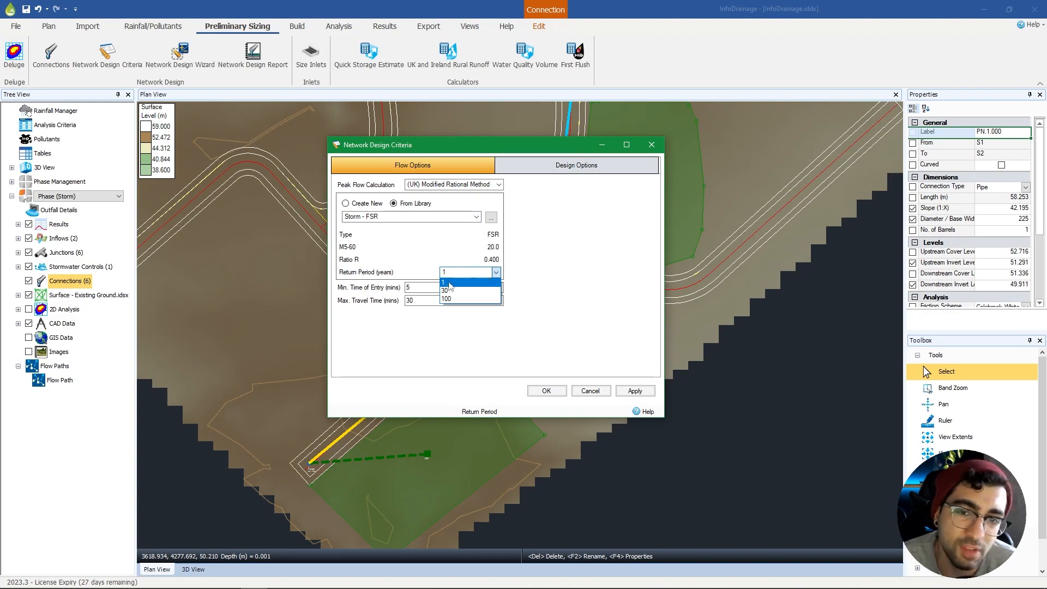
click(455, 283)
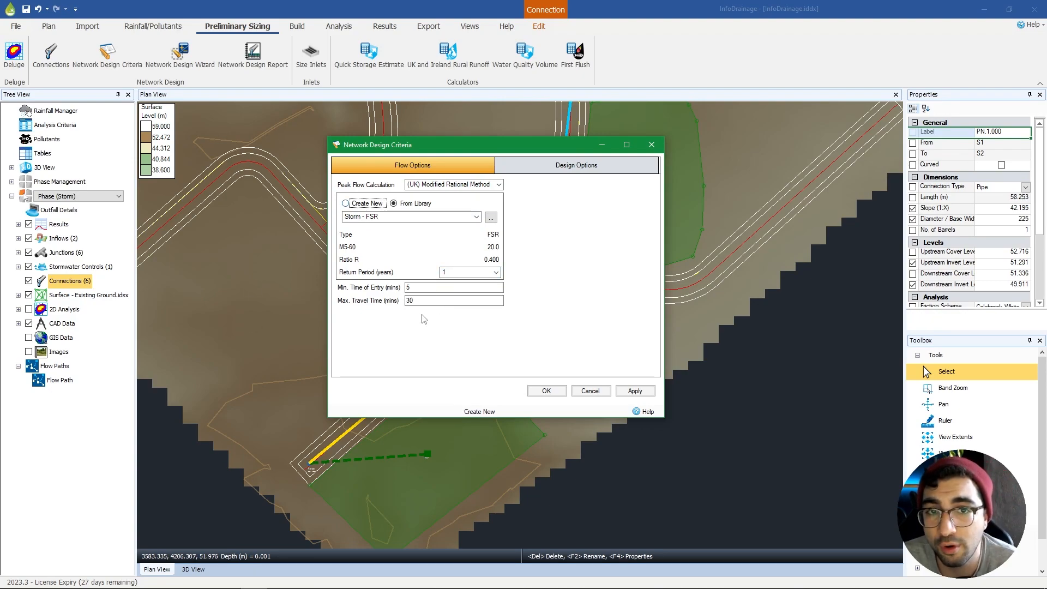
click(410, 301)
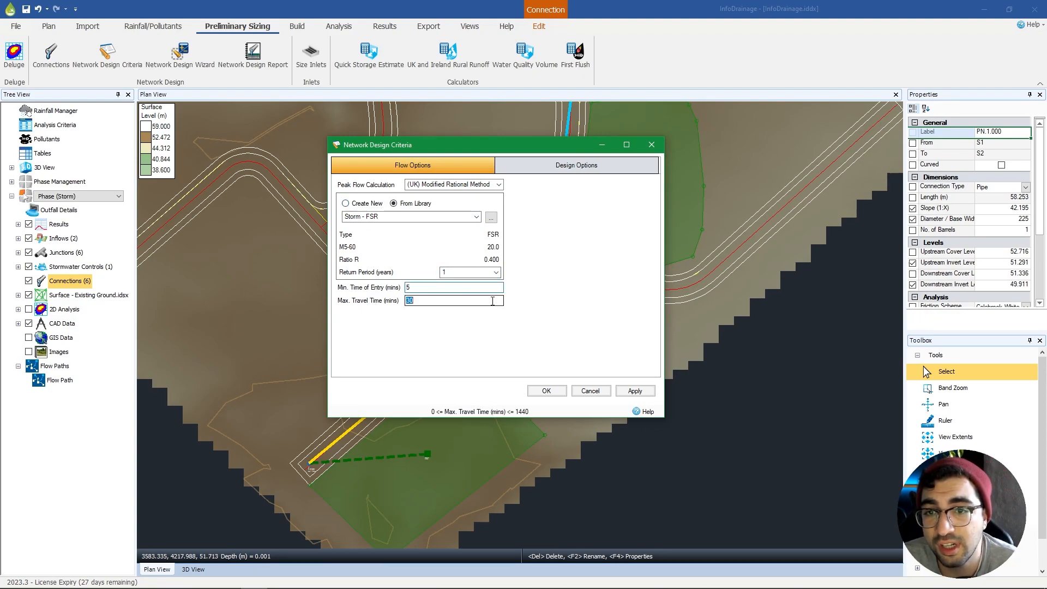
Step: Open the pipe size library in the design options and set the 225 mm pipe's maximum slope to 167.50
click(568, 169)
drag(451, 146, 406, 124)
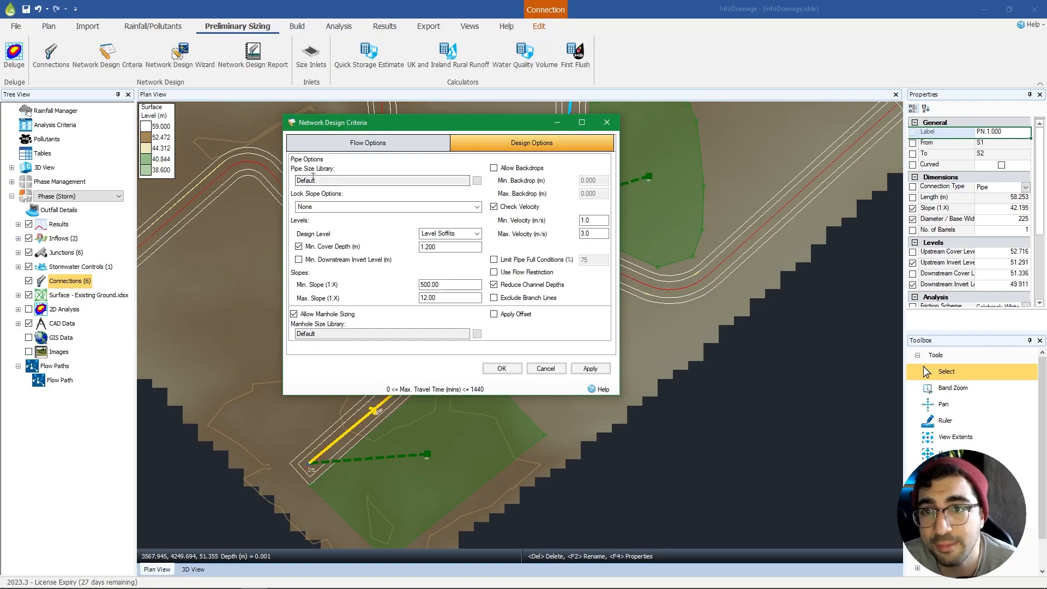
click(477, 180)
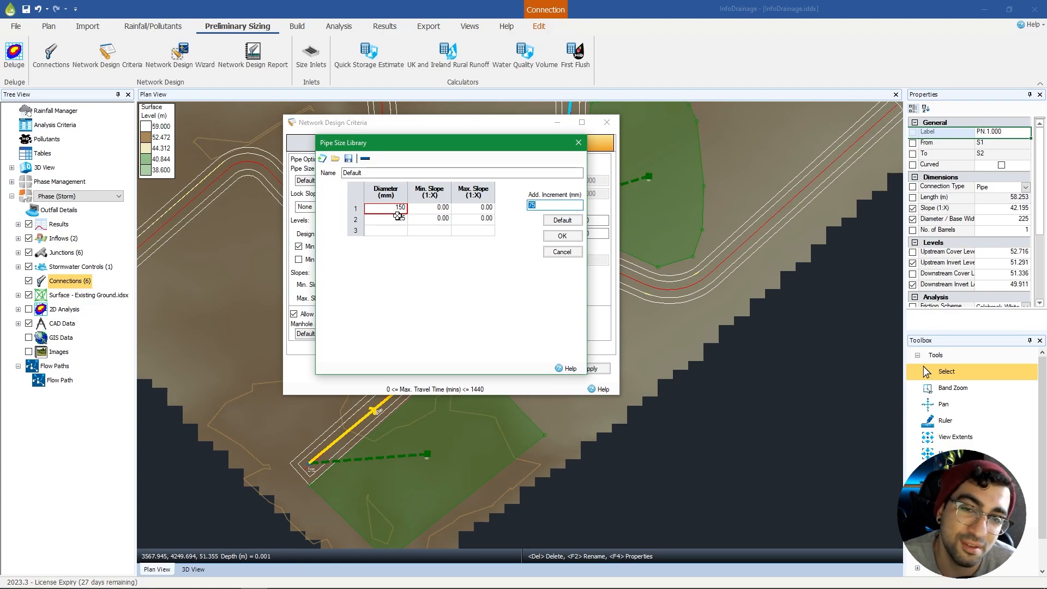
click(439, 211)
click(467, 209)
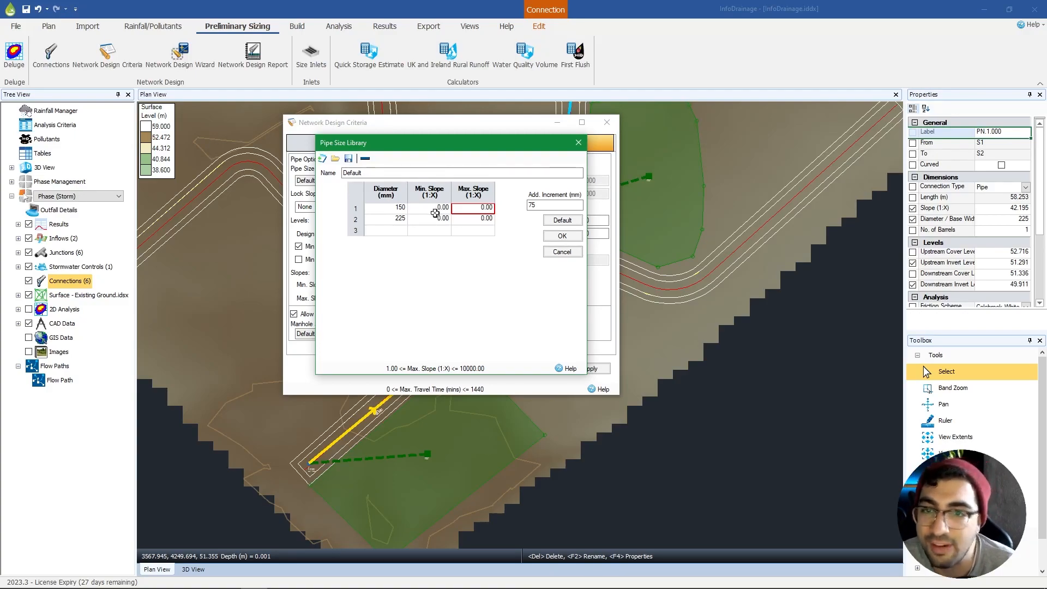
click(472, 219)
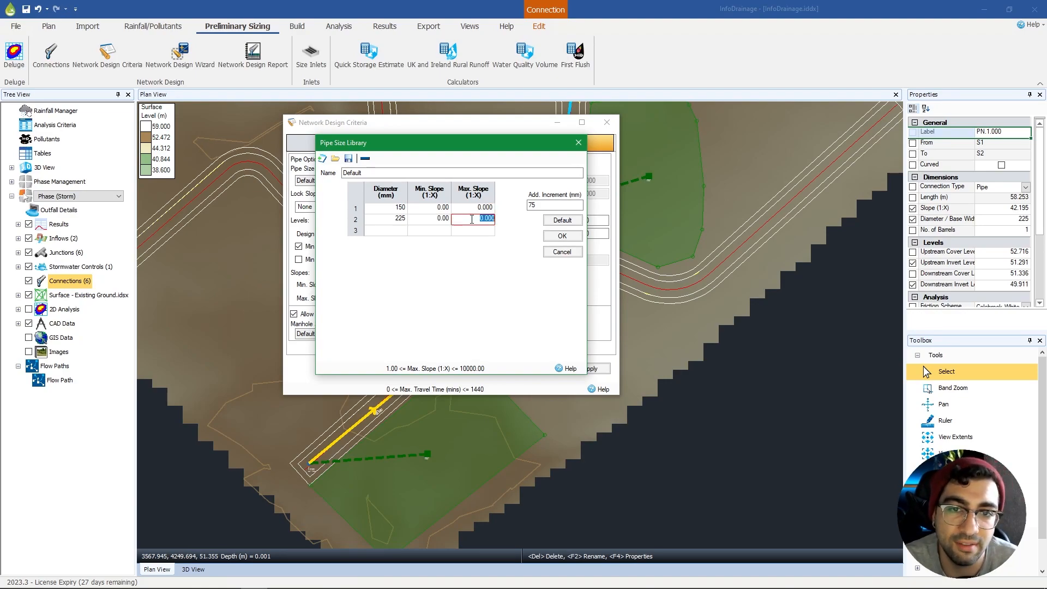
text(167)
click(475, 207)
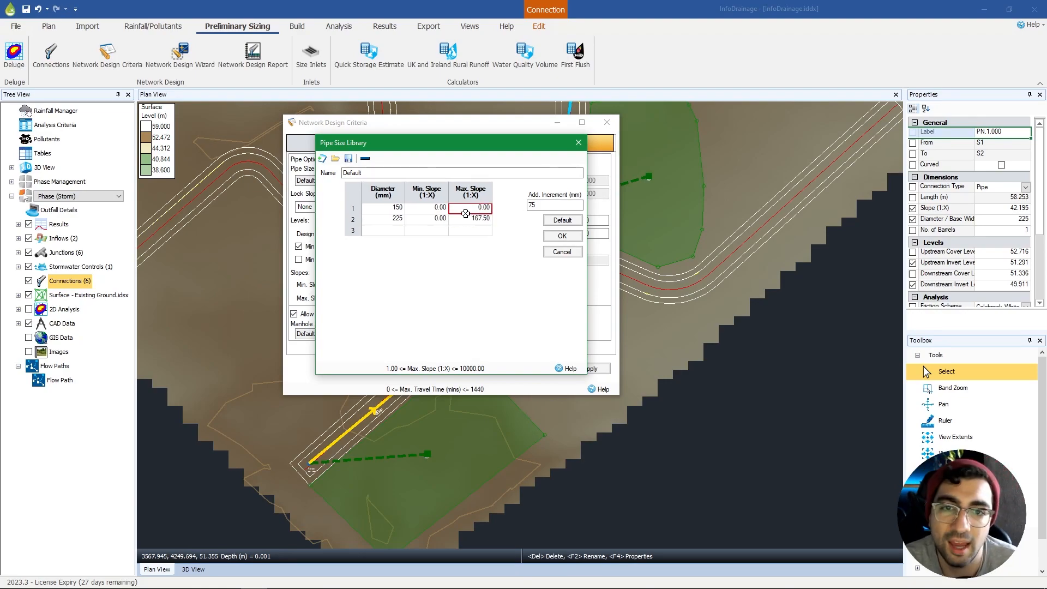
Step: Try to accept the pipe size library with the 150 mm pipe's maximum slope set to 100
text(100)
click(481, 230)
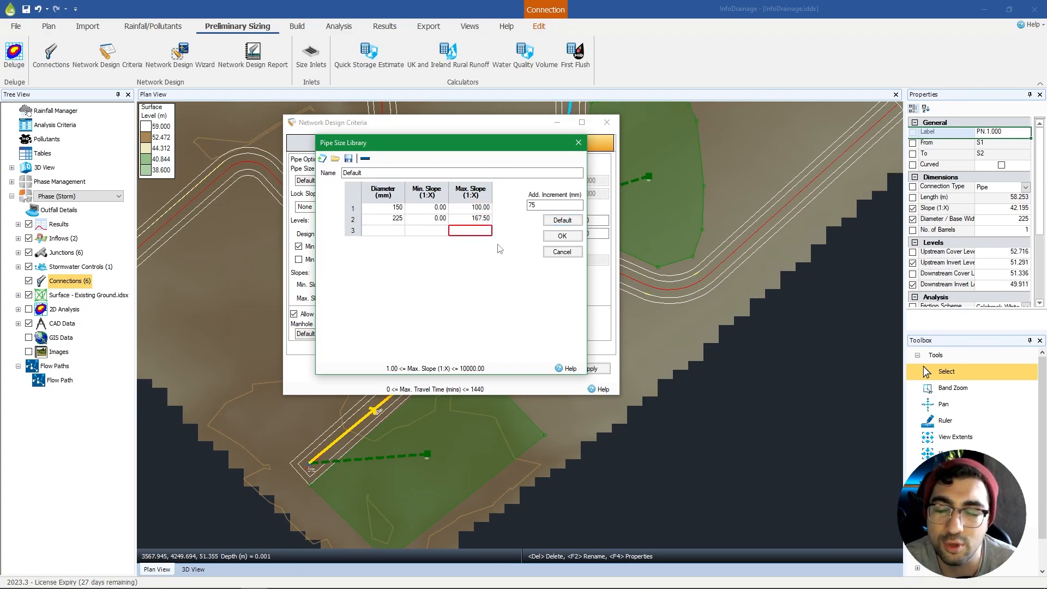
click(562, 239)
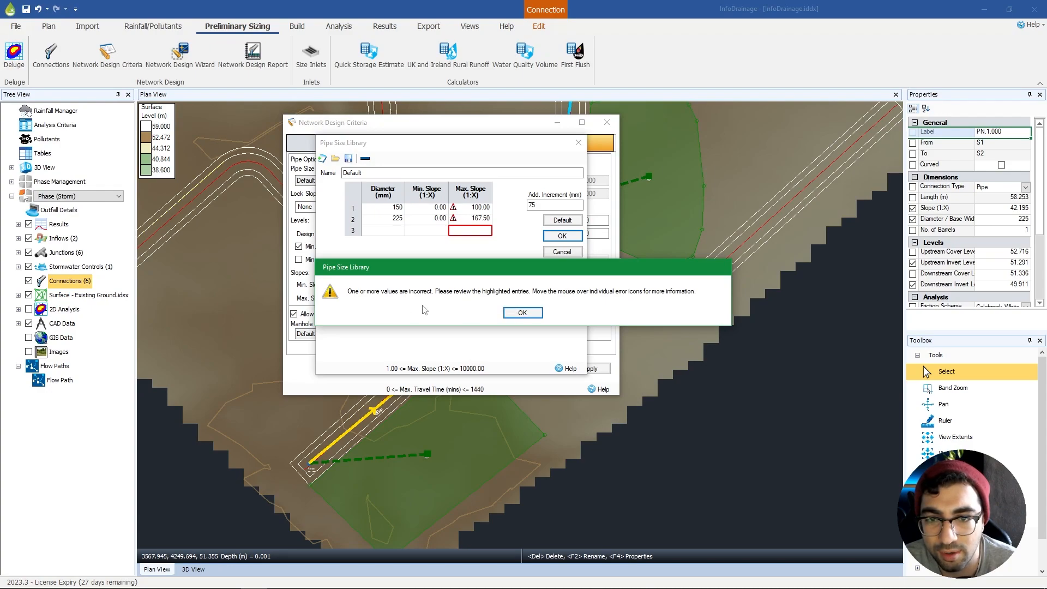
click(515, 313)
mouse_move(456, 218)
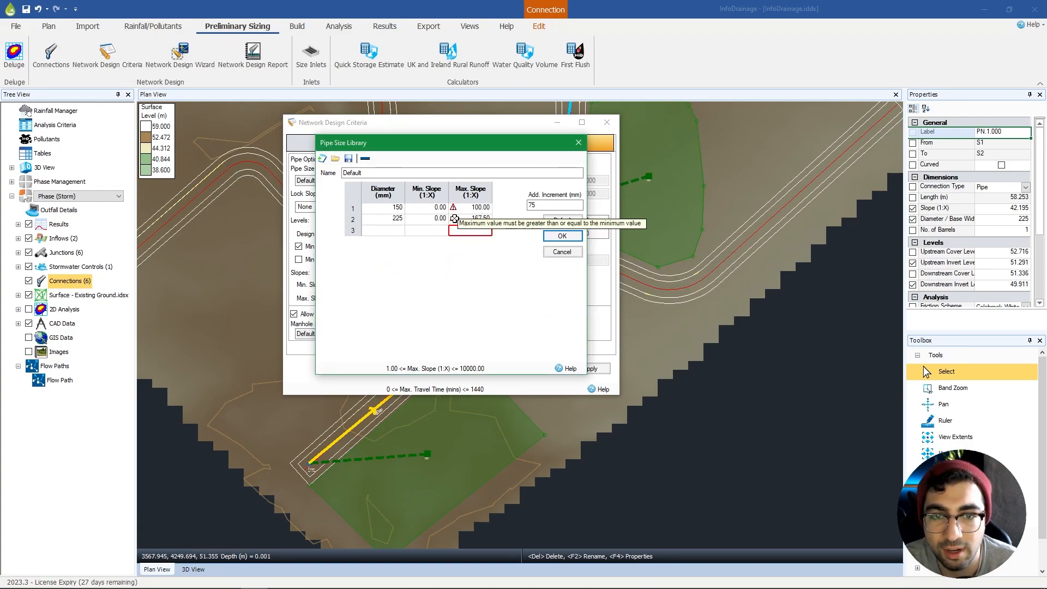
Step: Set both the minimum and maximum slopes to 12 for the 150 mm and 225 mm pipes
click(420, 218)
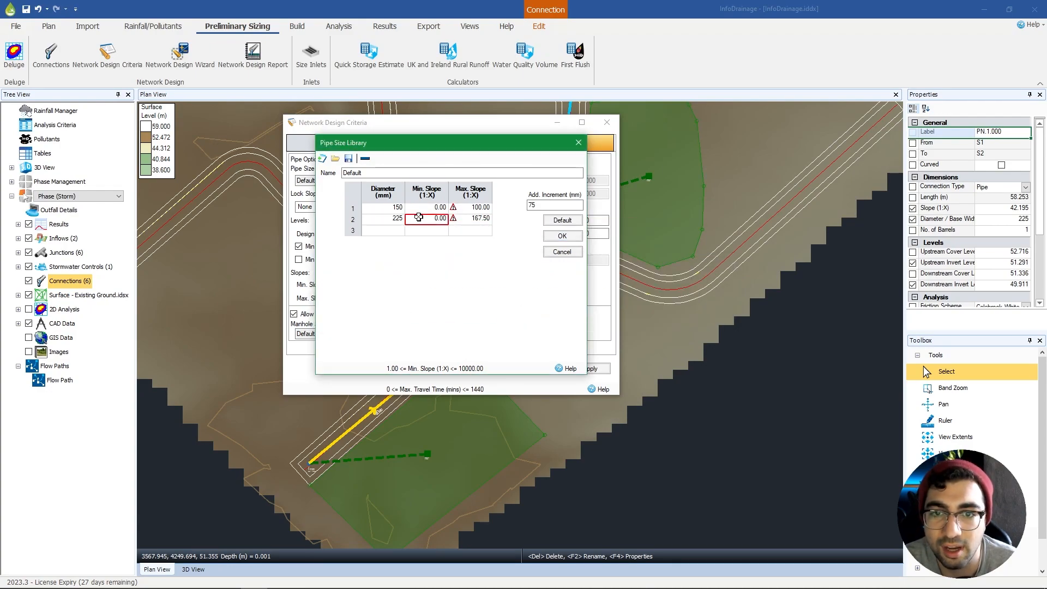
text(12)
click(430, 206)
text(12)
click(477, 220)
text(12)
click(479, 210)
text(12)
Step: Set the minimum slope to 167.5 for the 225 mm pipe and 100 for the 150 mm pipe, and accept the library
click(440, 219)
text(167.5)
click(438, 208)
text(100)
click(470, 219)
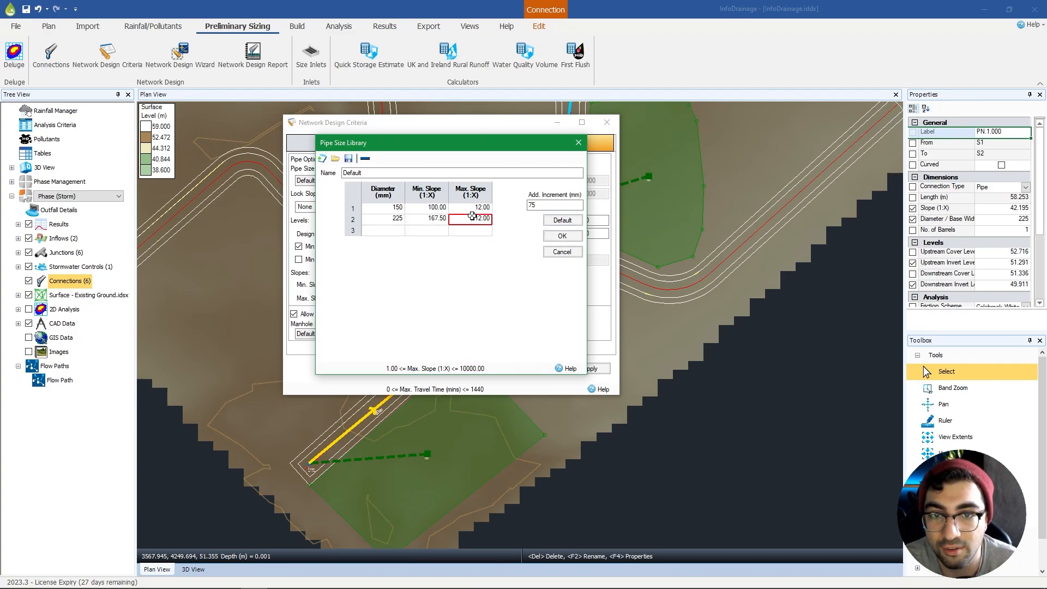
click(567, 236)
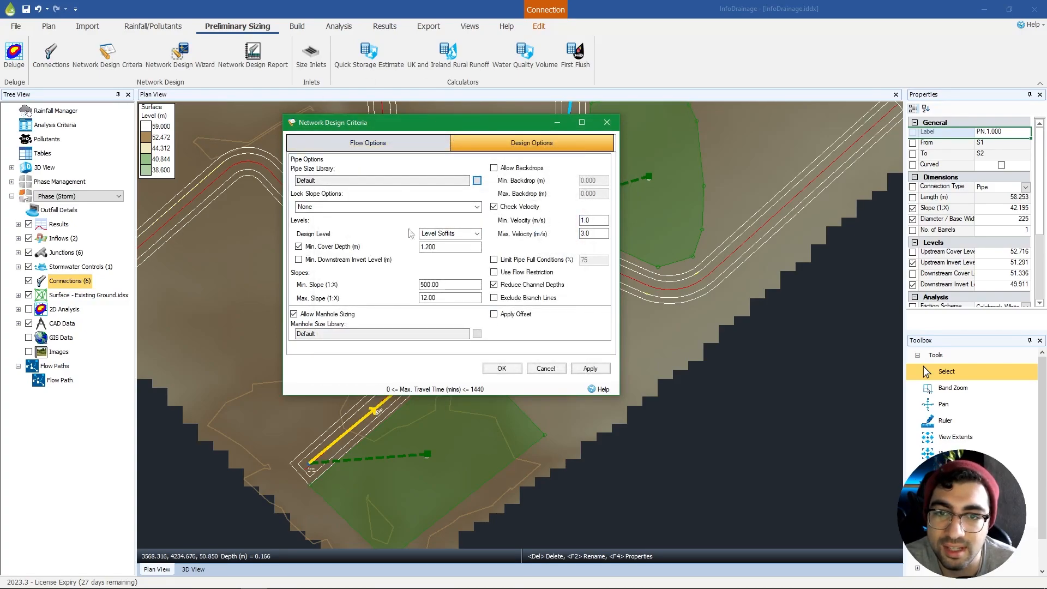
Step: Choose Level Soffits as the design level in the network design options
click(452, 234)
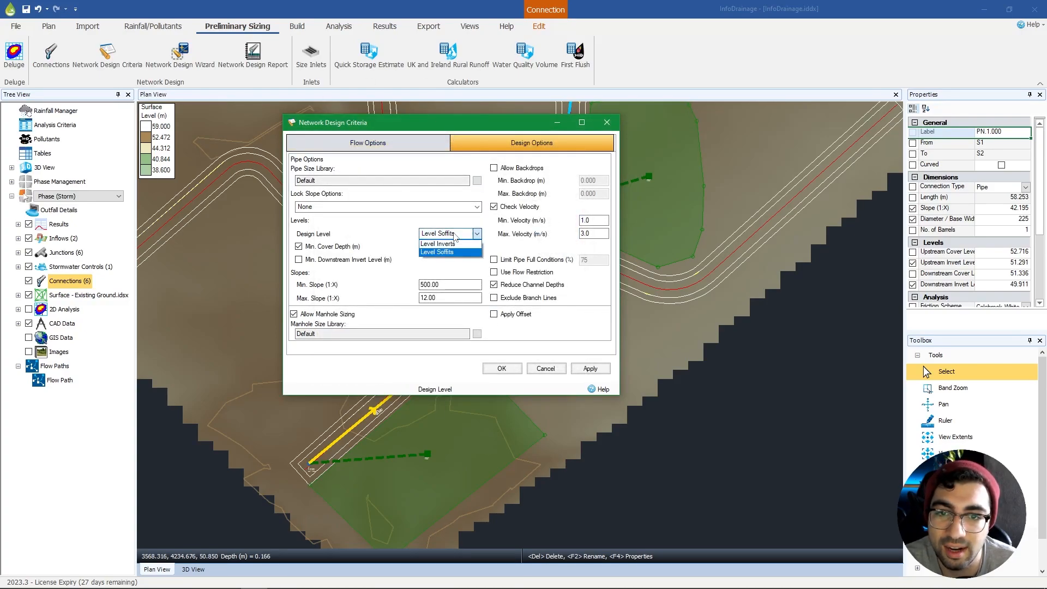
click(439, 252)
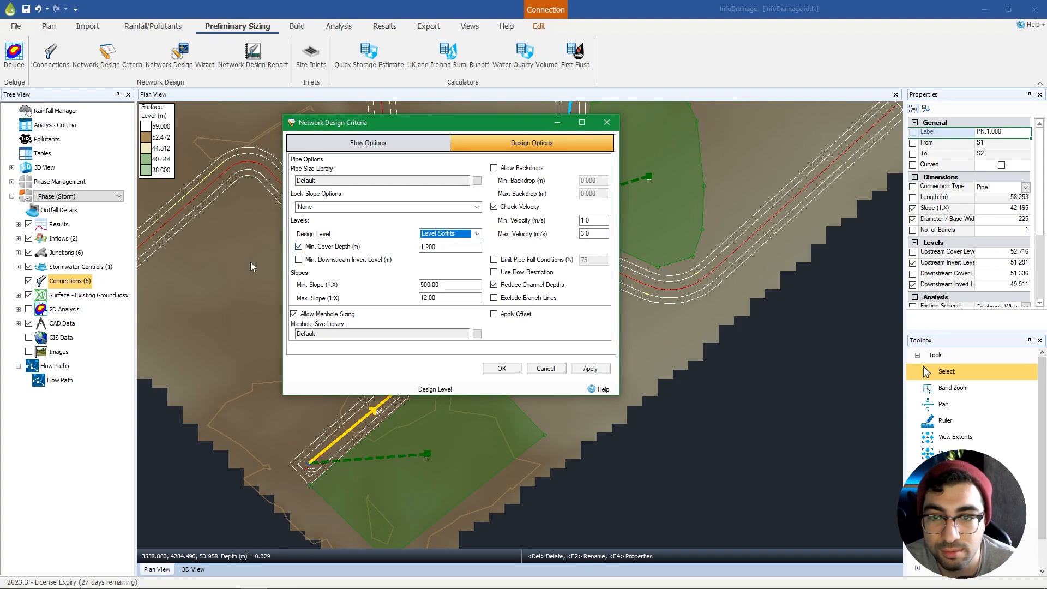
click(327, 262)
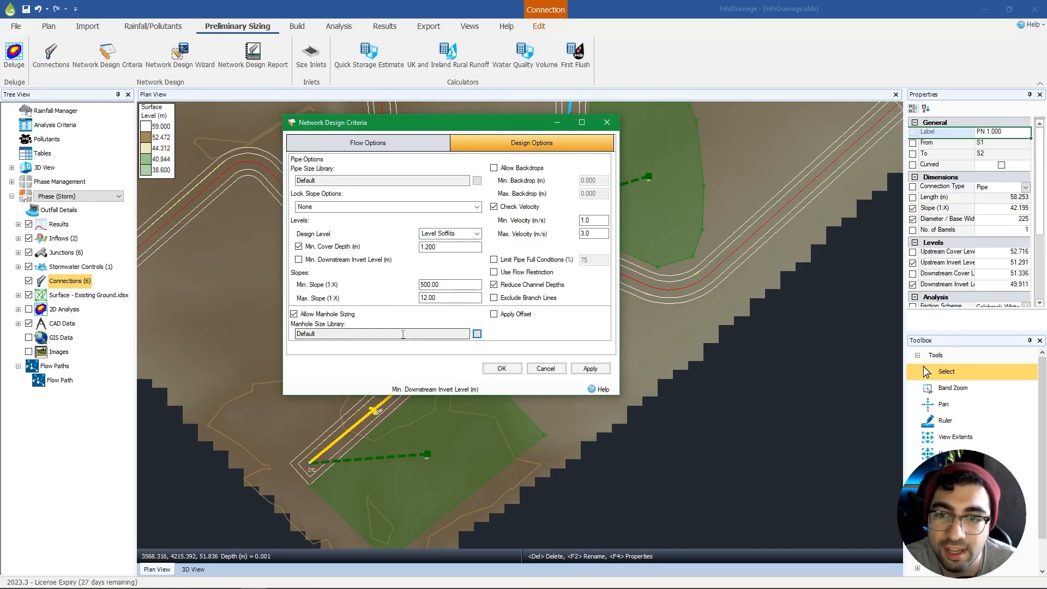
Step: Open the manhole size library and review the manhole diameters assigned to each connection size
click(477, 333)
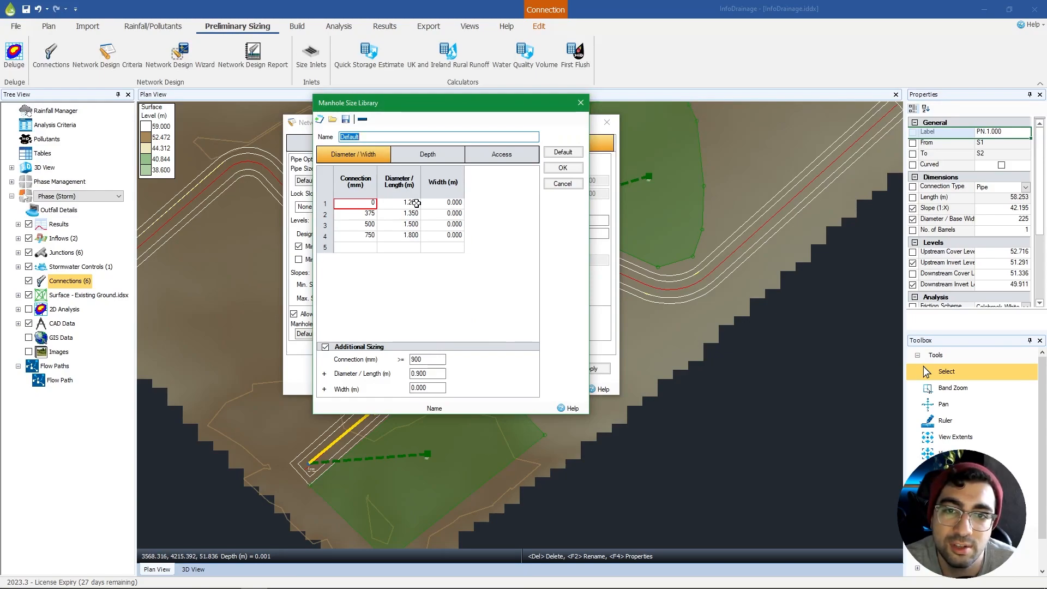
click(352, 215)
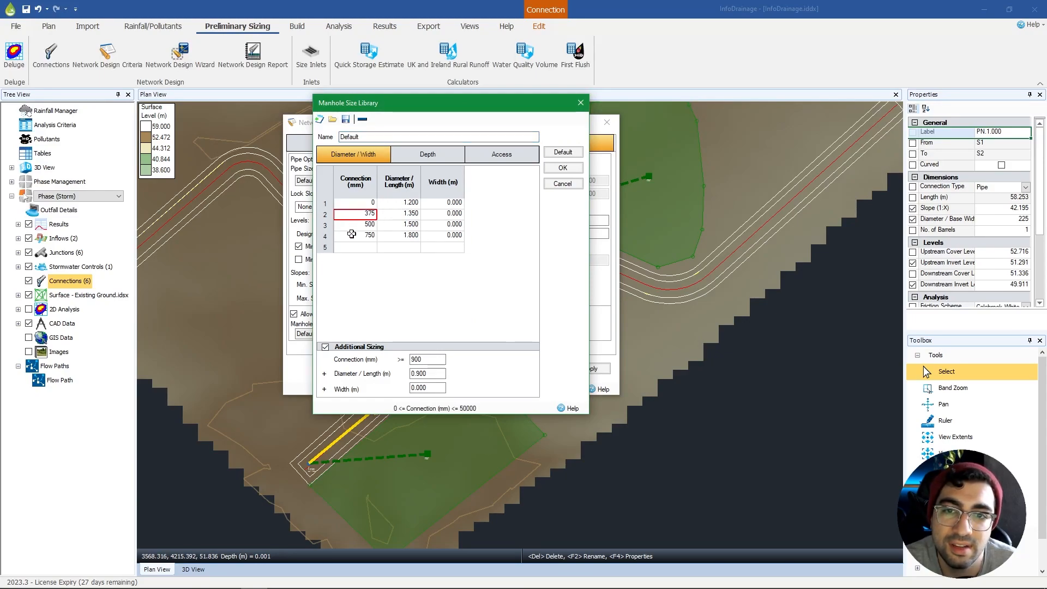
click(411, 213)
click(357, 226)
click(409, 227)
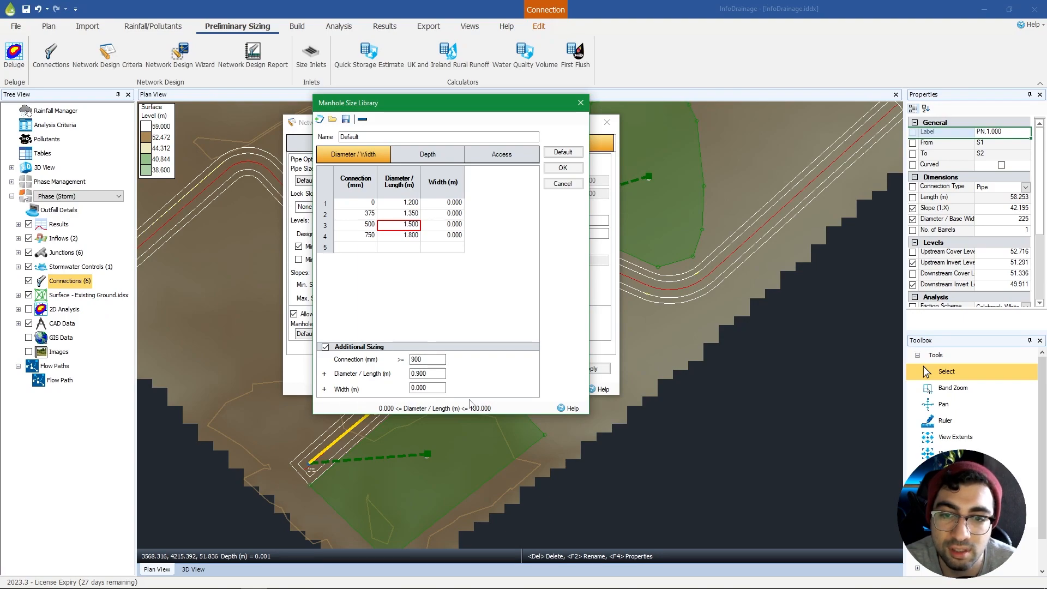
Step: Review the manhole library's depth and access sizing, and accept both the library and the network design criteria
click(417, 158)
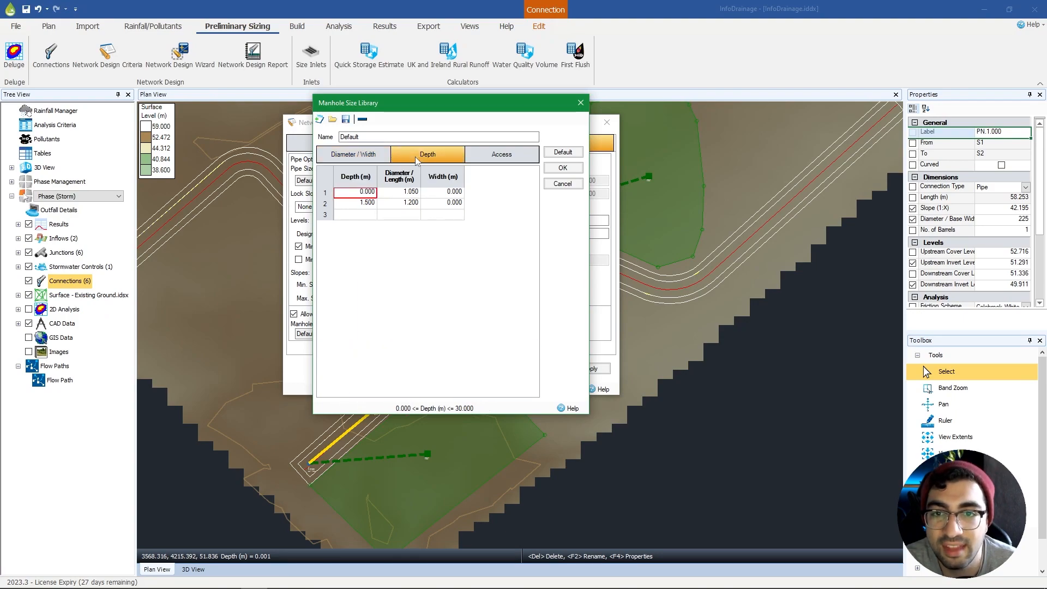
click(357, 204)
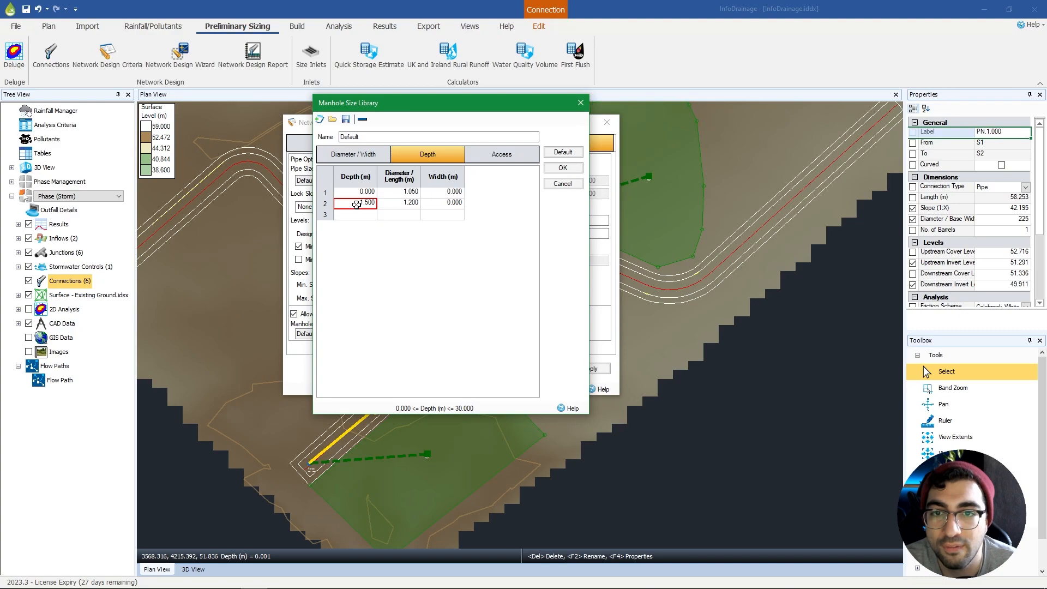
click(407, 202)
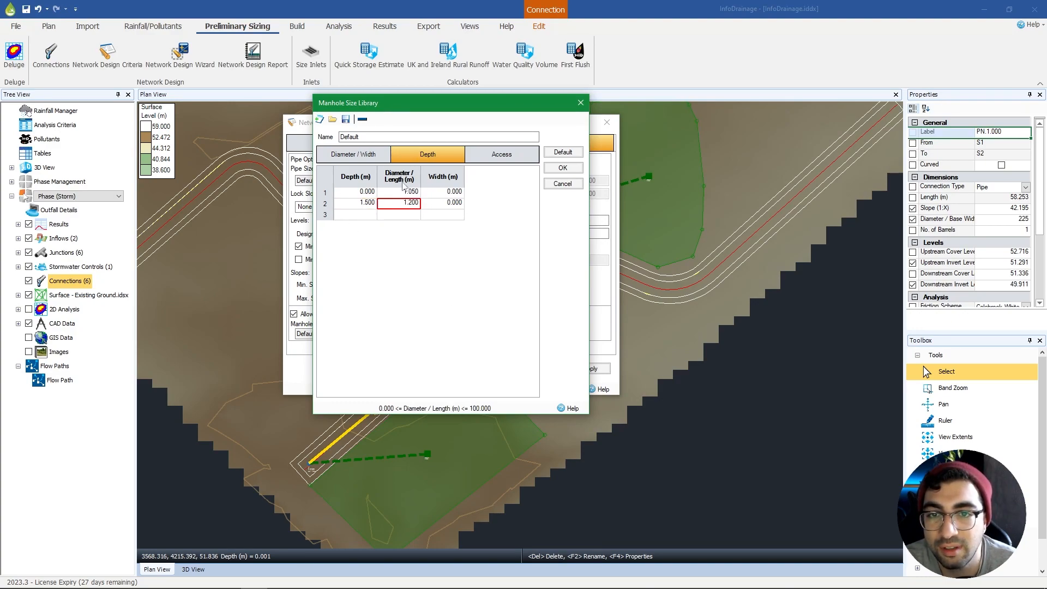
click(363, 154)
click(428, 159)
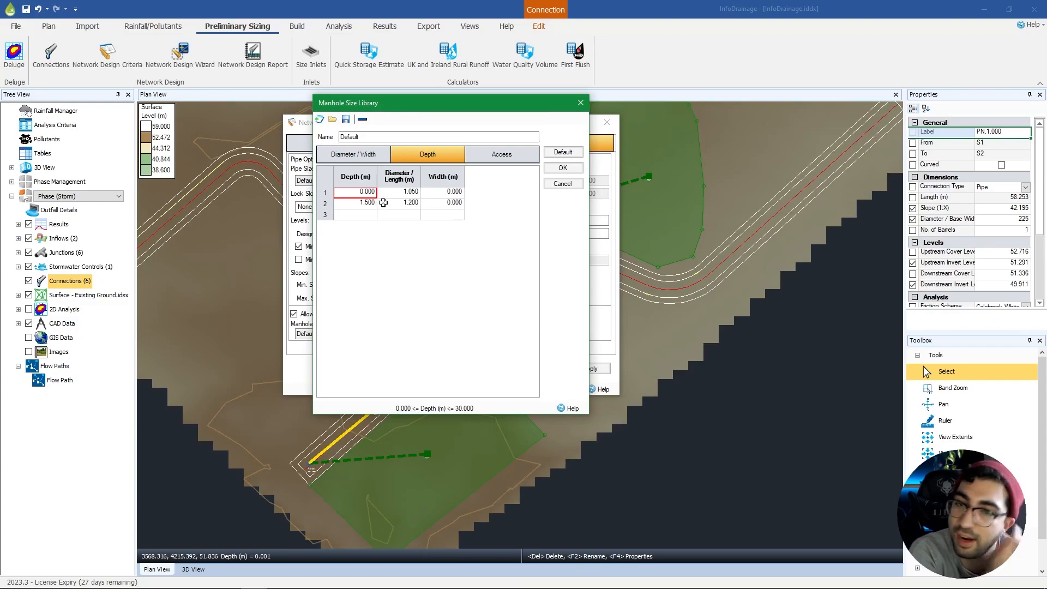
click(499, 155)
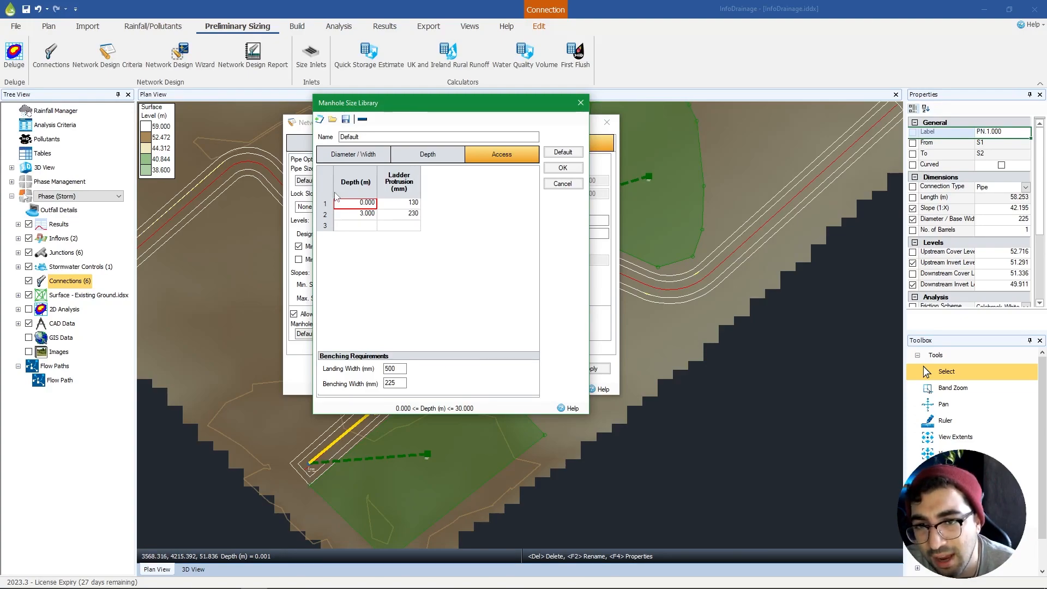
click(552, 167)
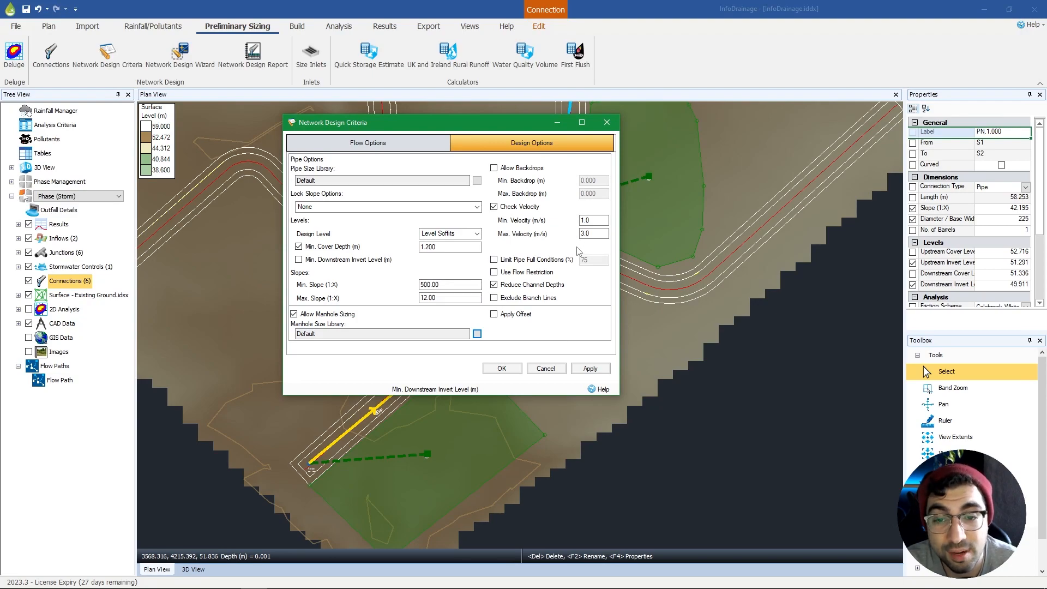
click(500, 369)
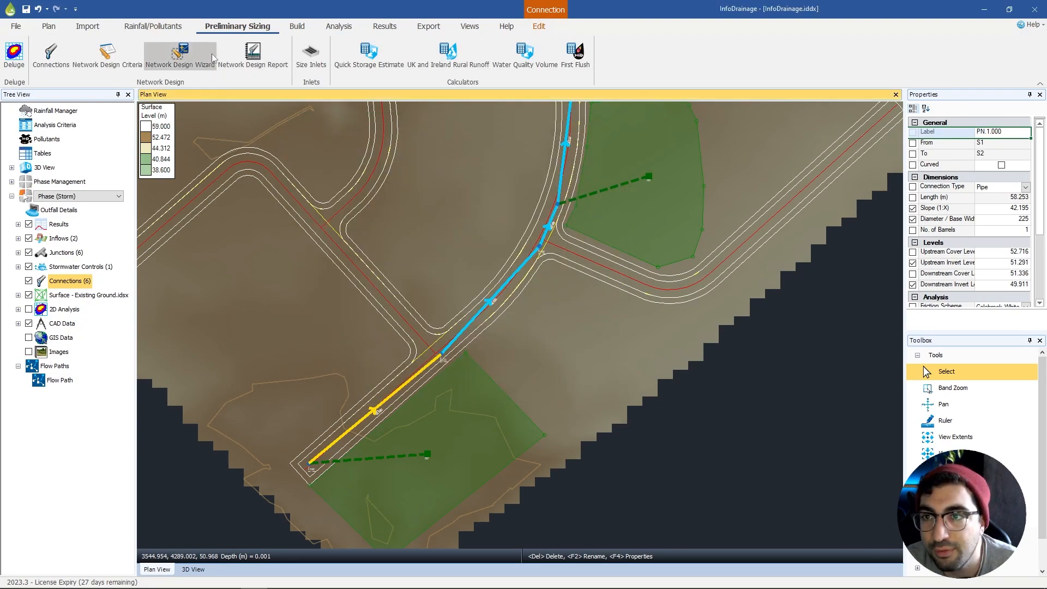
Step: Start the Network Design Wizard and select Flow Path as the flow path to design
click(204, 62)
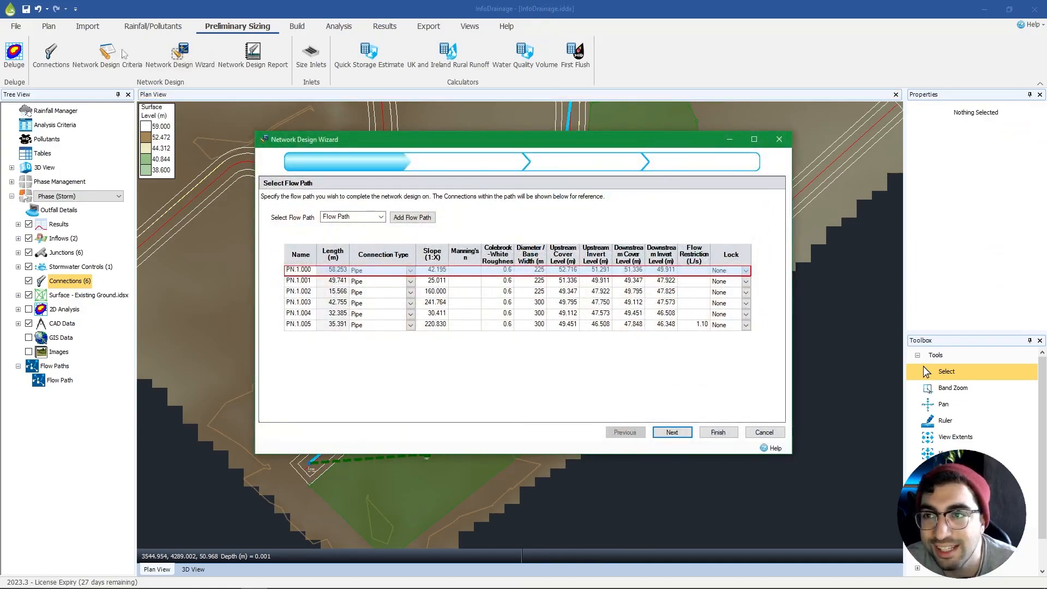
click(360, 217)
click(335, 229)
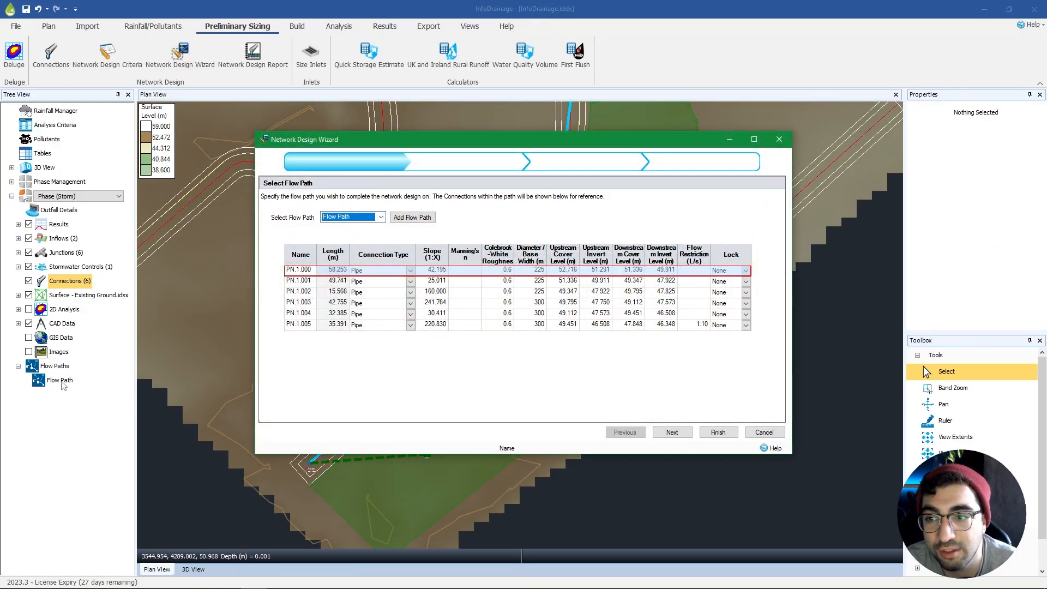
mouse_move(430, 143)
mouse_down()
mouse_move(655, 191)
mouse_move(423, 144)
mouse_up()
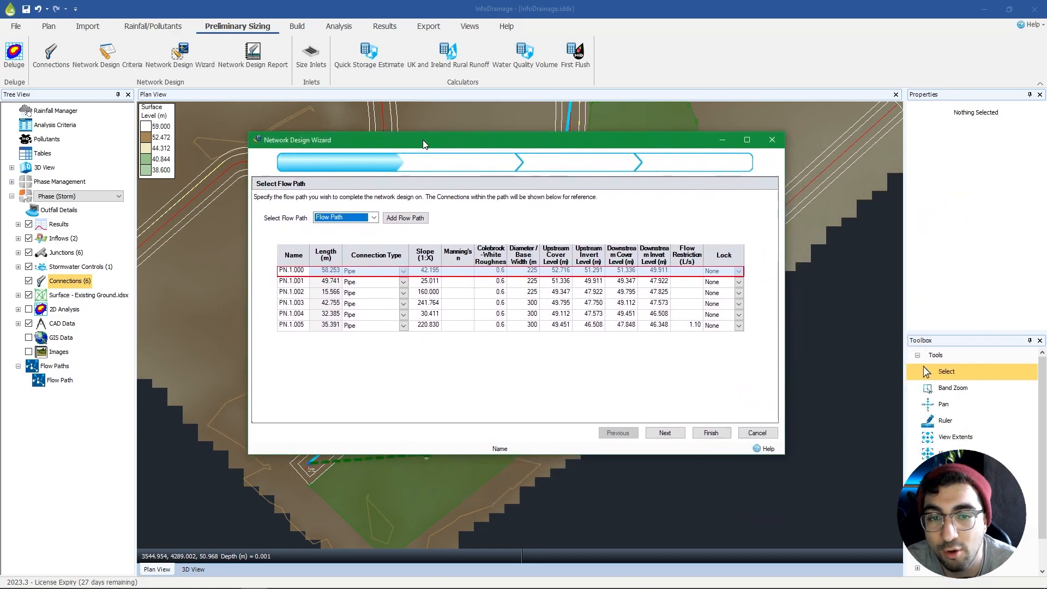
click(666, 434)
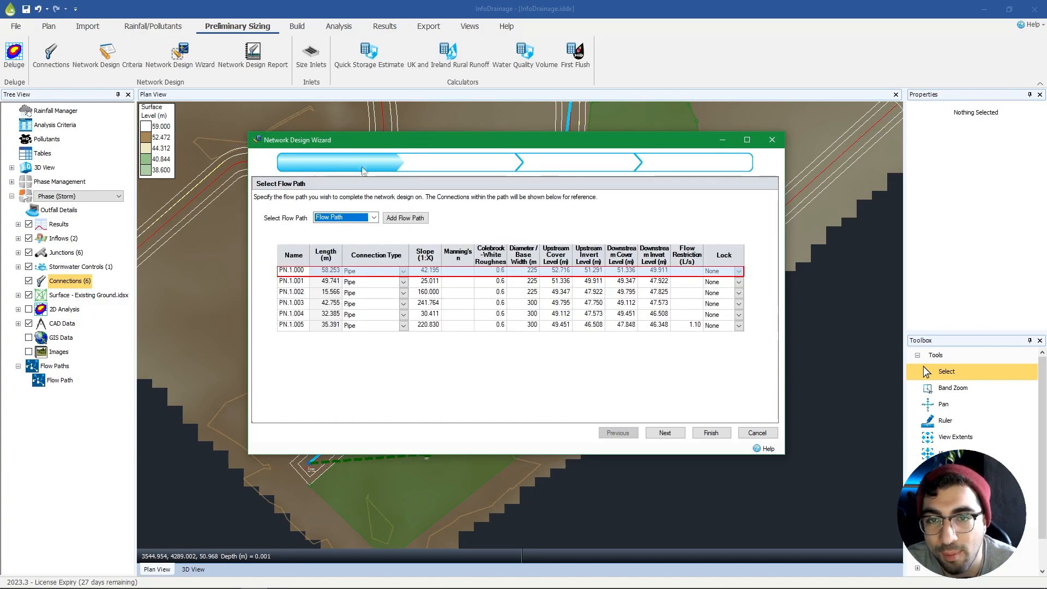
drag(362, 170, 548, 185)
drag(607, 167, 368, 161)
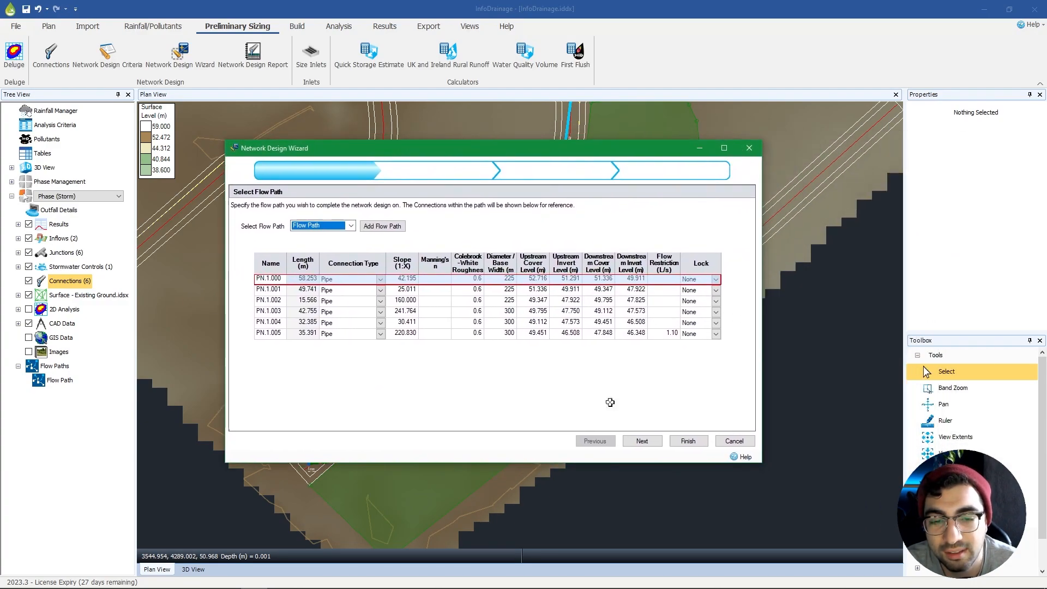
Step: Keep the wizard's flow criteria and design options, and review the summary of pipe and manhole changes
click(641, 441)
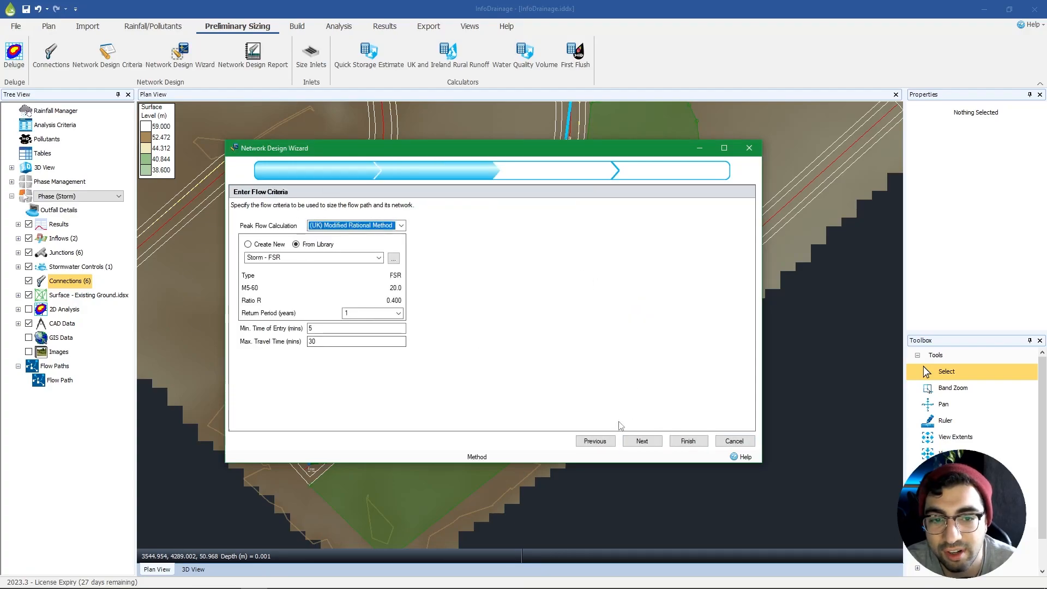
click(642, 441)
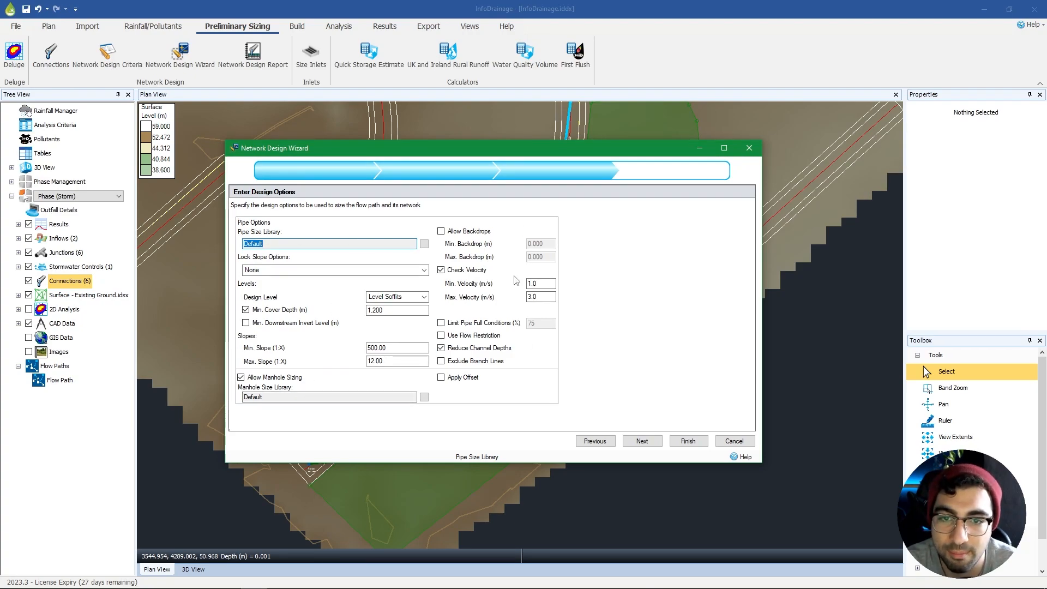
click(641, 441)
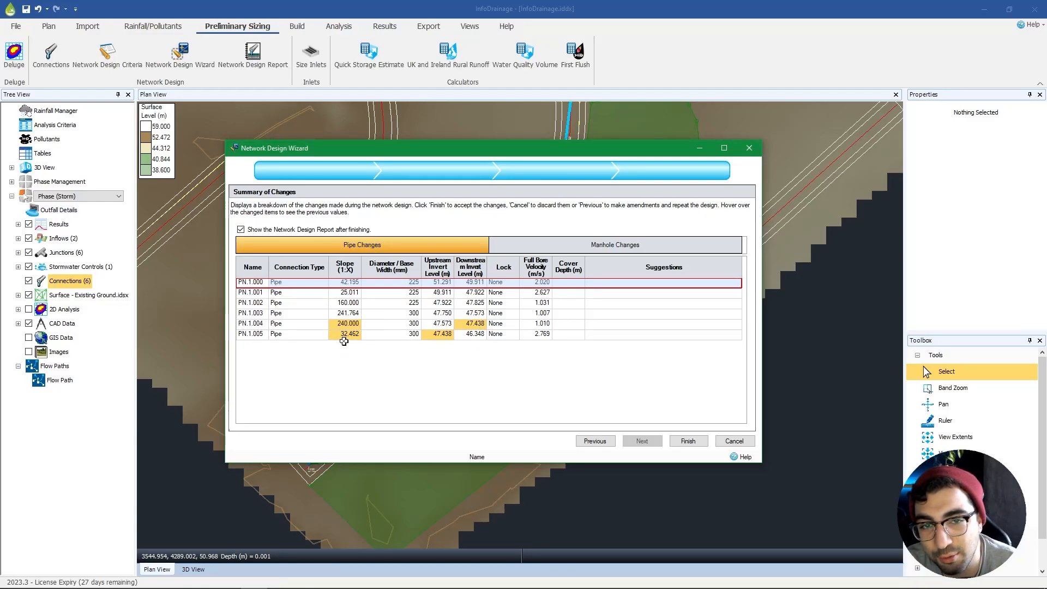
click(621, 250)
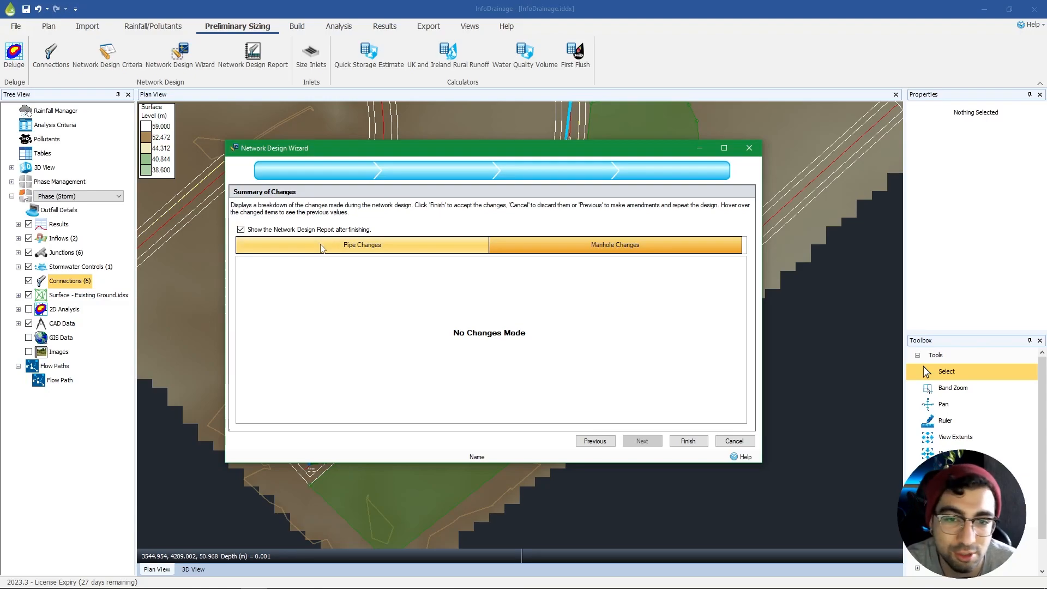
Step: Finish the network design, examine the Network Design Report across its columns, and close it
click(689, 442)
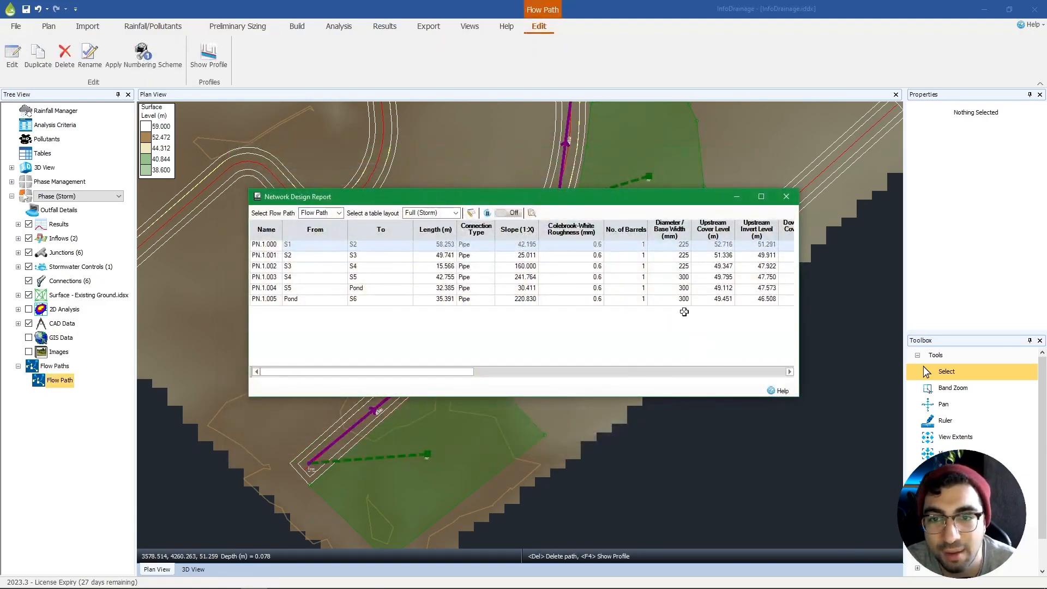
drag(469, 372, 715, 372)
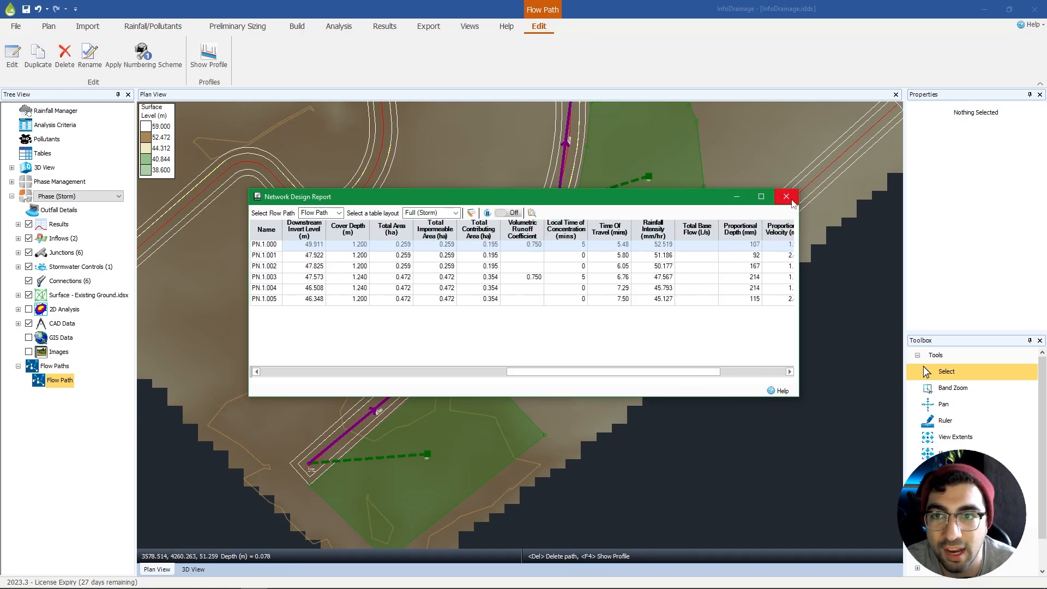
click(792, 202)
Step: Open the Quick Storage Estimate calculator and set its input type to Use Plan Data
click(238, 26)
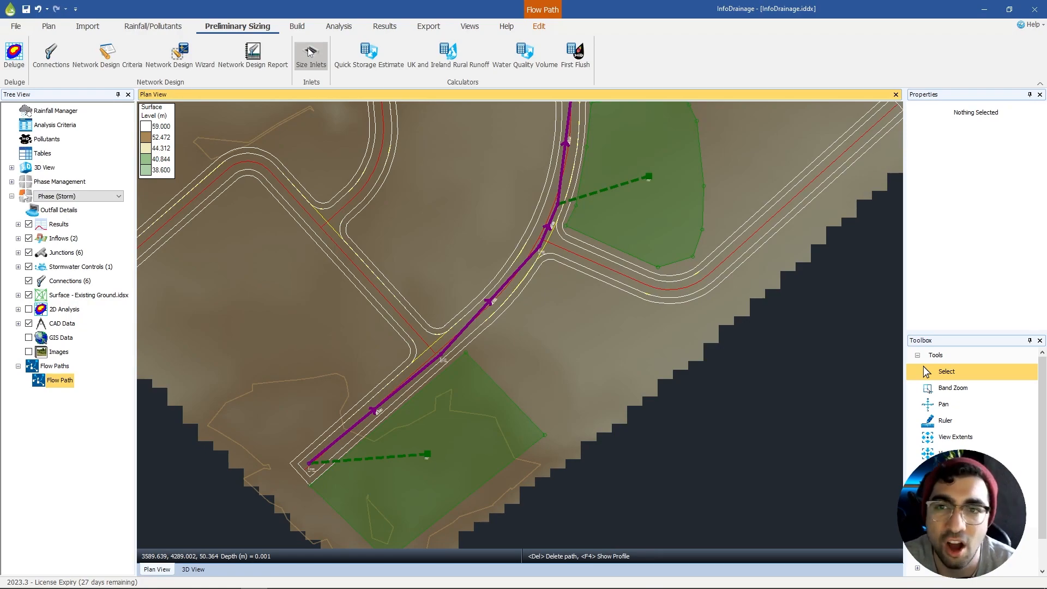
scroll(501, 168, down, 5)
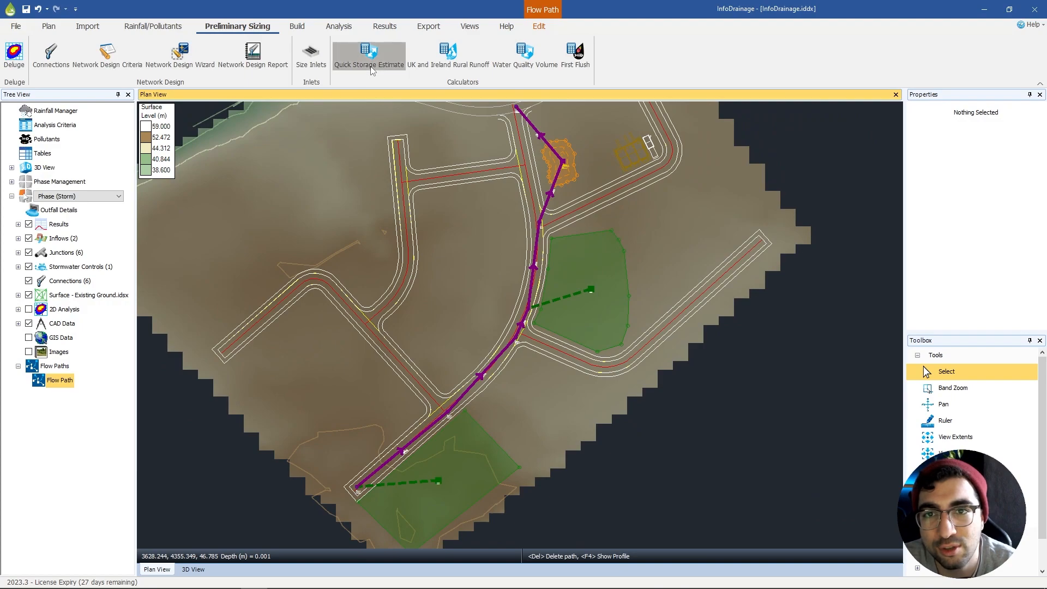
click(369, 52)
click(489, 165)
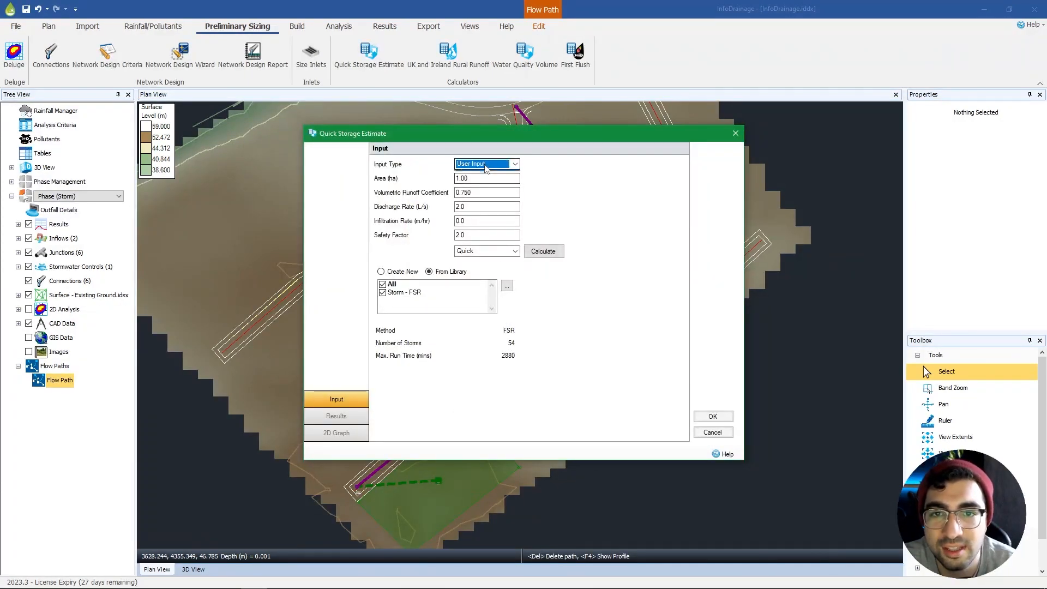
click(496, 175)
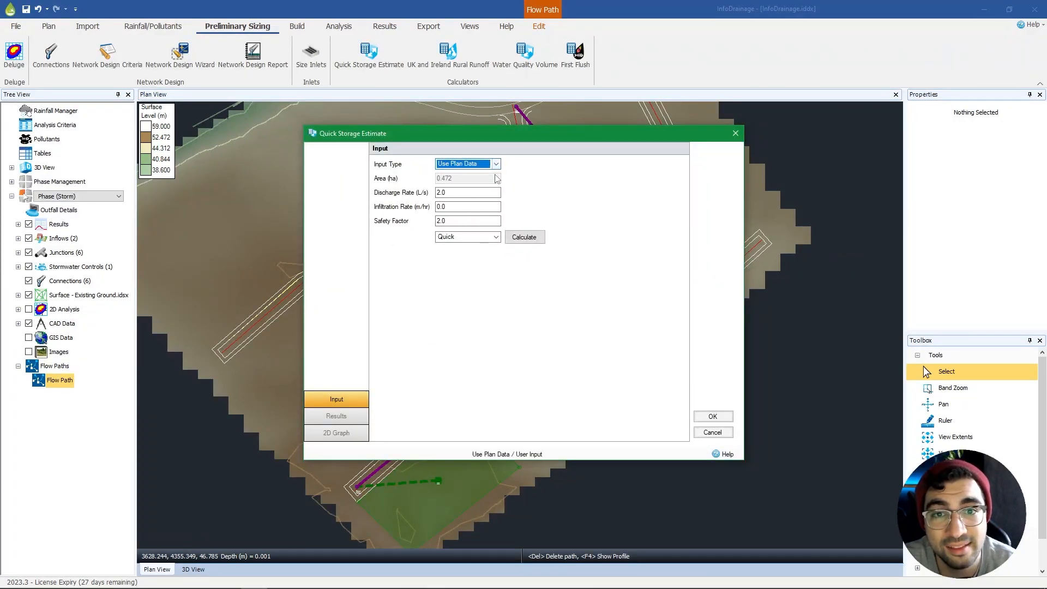
Step: Calculate the quick storage estimate with a discharge rate of 2.0 L/s and a safety factor of 2.0
click(473, 193)
click(475, 221)
click(524, 238)
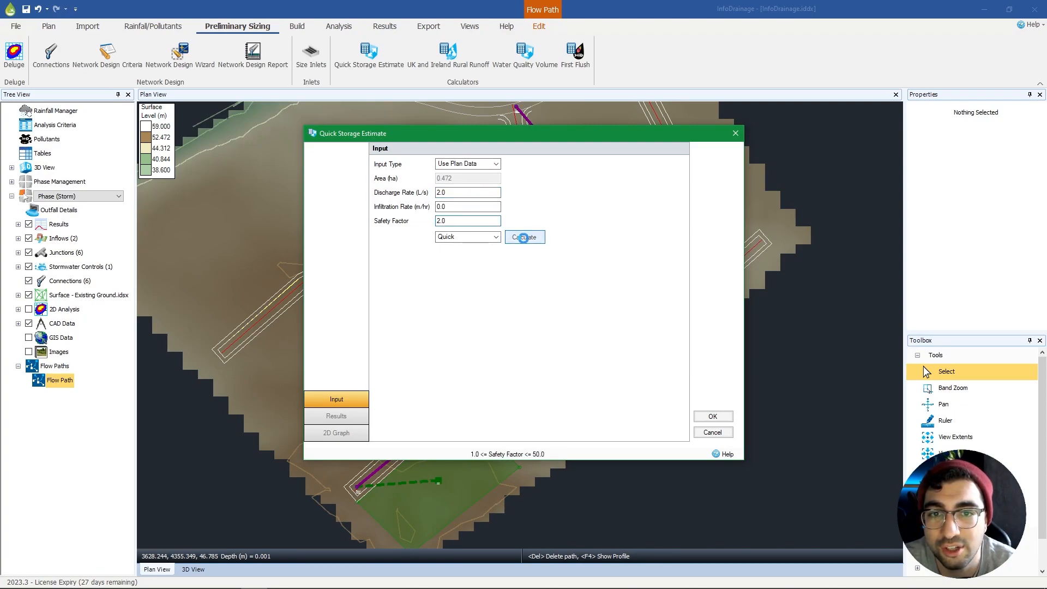
Step: Switch the quick storage estimate's input type to User Input and review its runoff coefficient and discharge rate fields
click(344, 401)
click(469, 164)
click(461, 180)
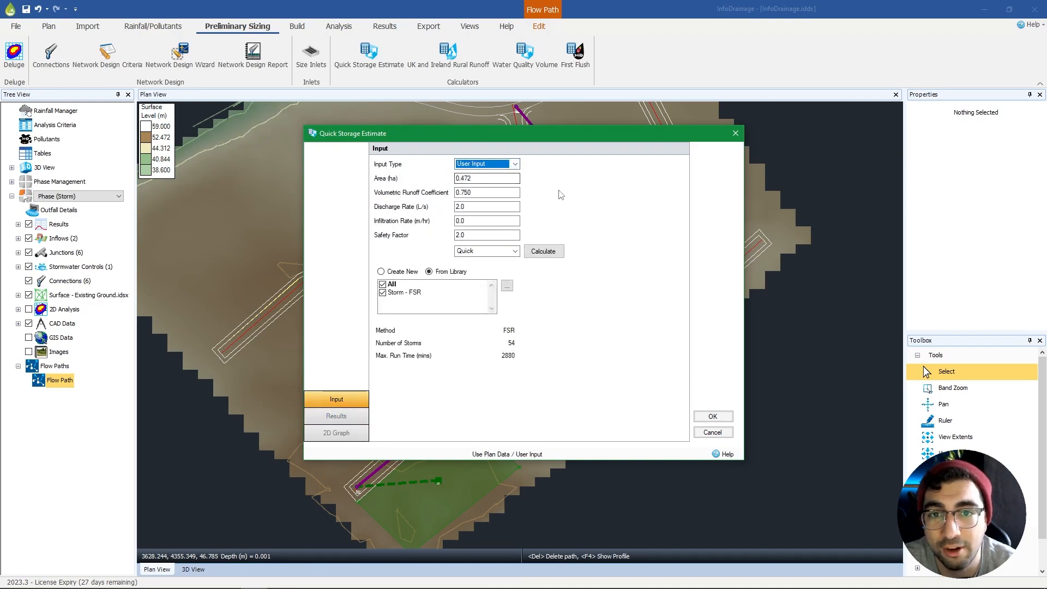
key(Tab)
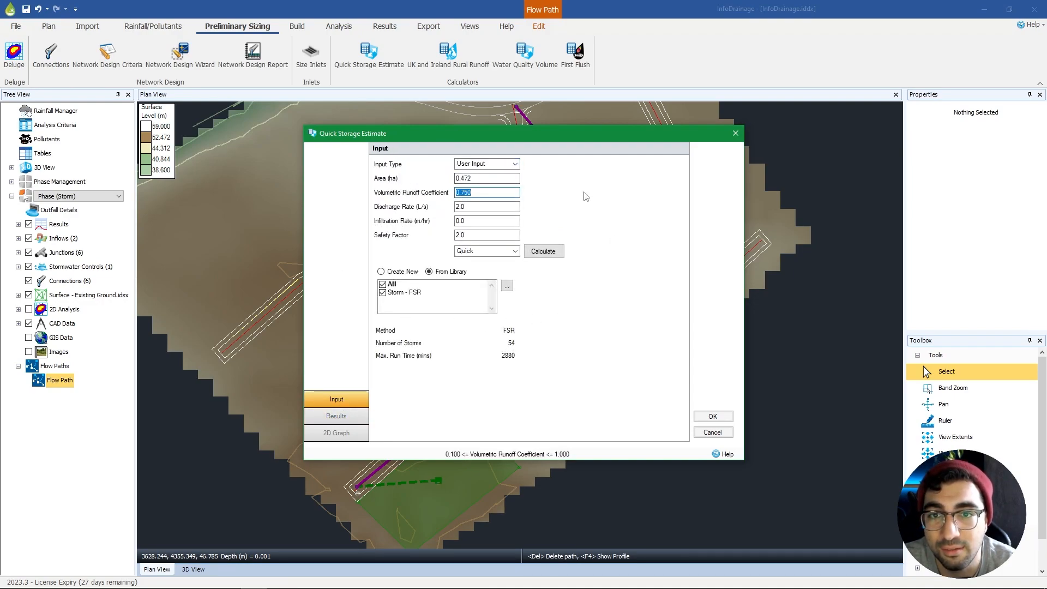
key(Tab)
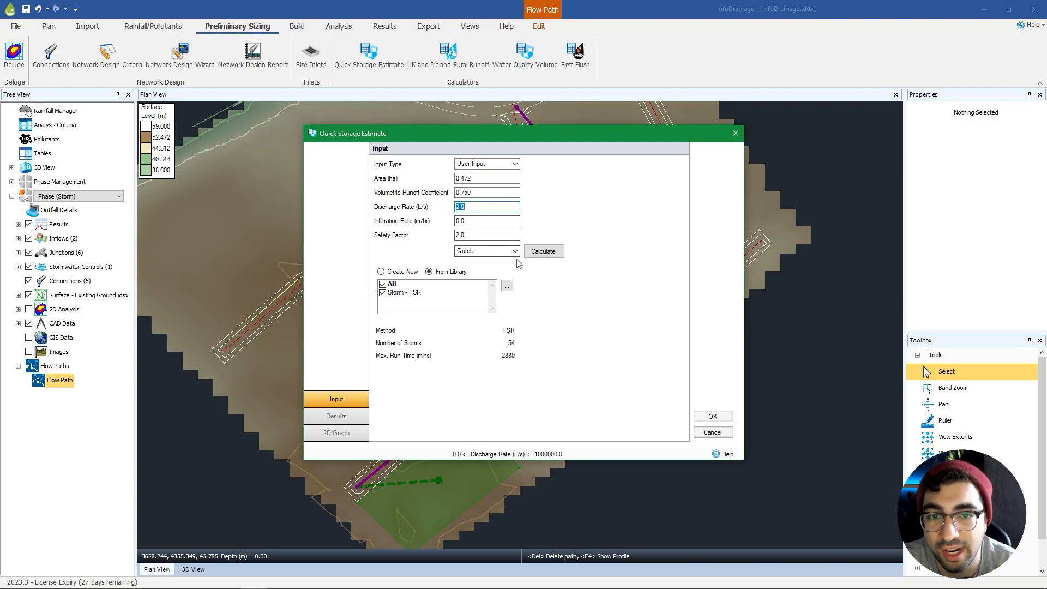
Step: Review the storage estimate's analysis types, keep Quick, and close the calculator without saving
click(491, 251)
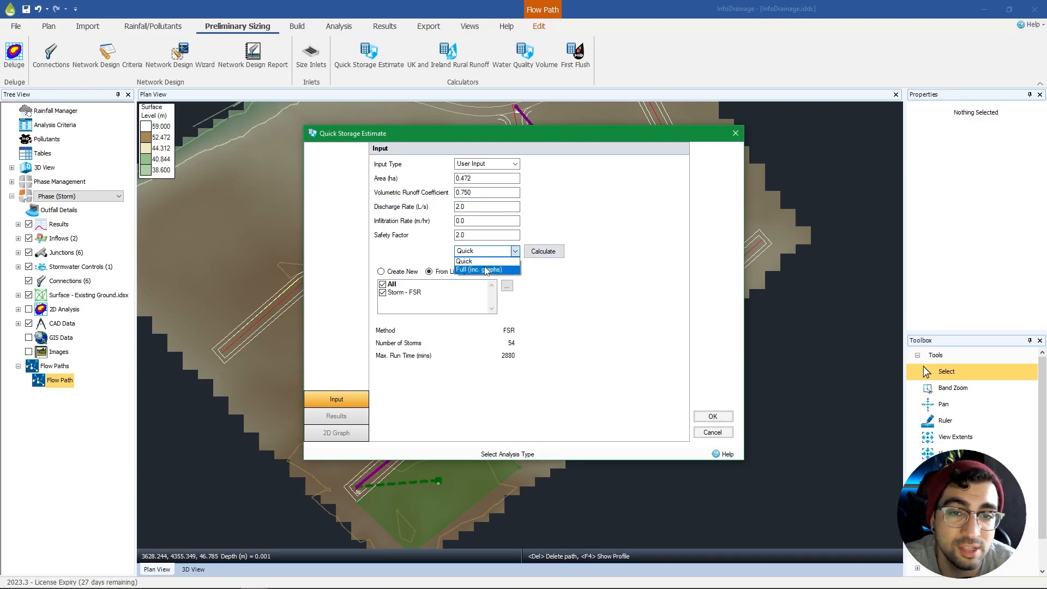
click(484, 262)
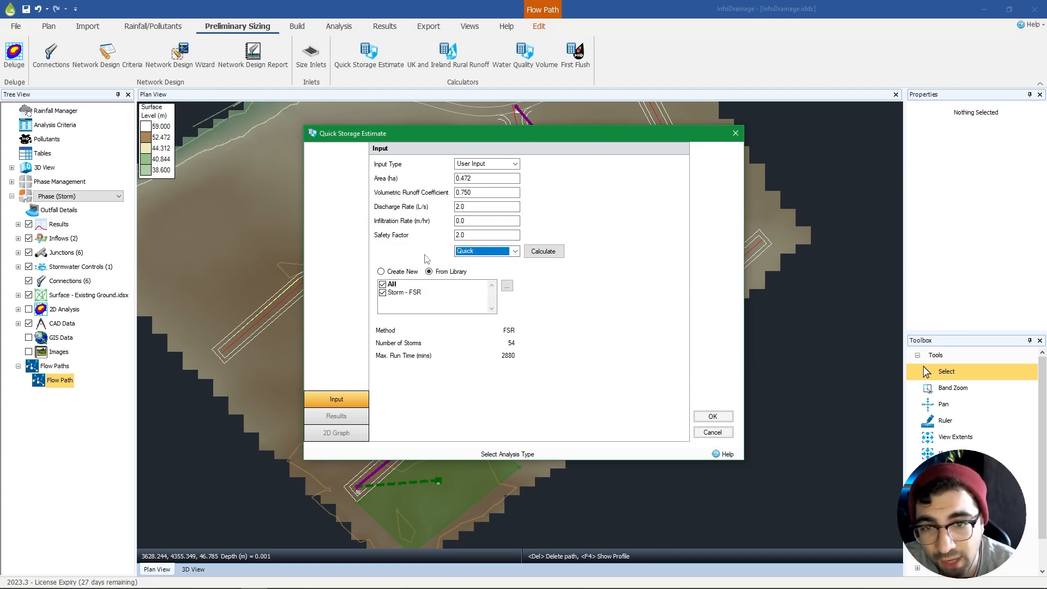
drag(415, 133, 366, 117)
click(657, 414)
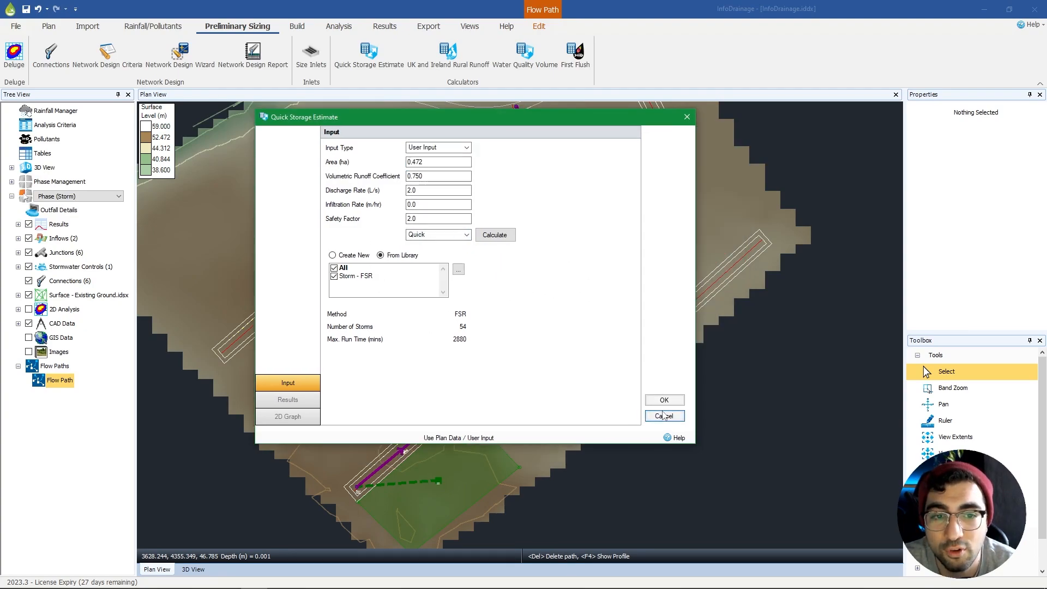
click(523, 313)
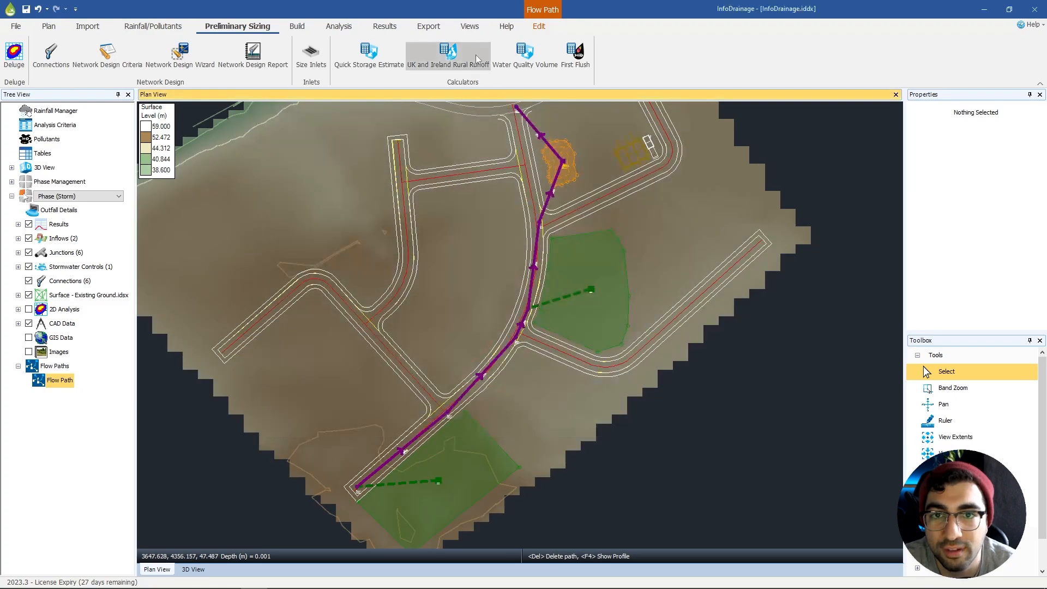
Step: In the UK and Ireland Rural Runoff Calculator, view the IH 124 method, return to ICP SUDS, and choose Region 4 on the map
click(476, 54)
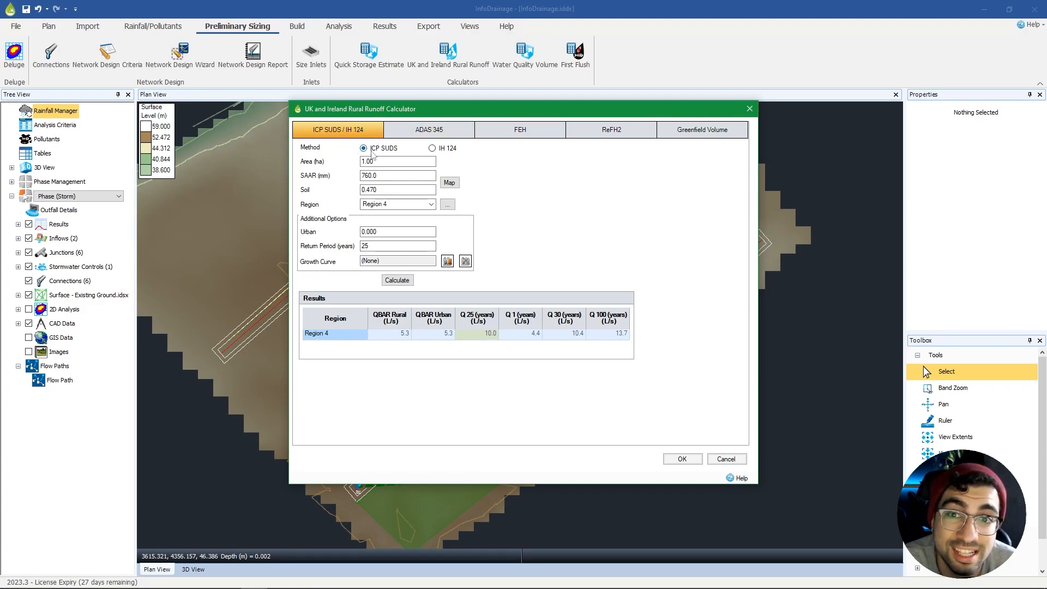
click(433, 149)
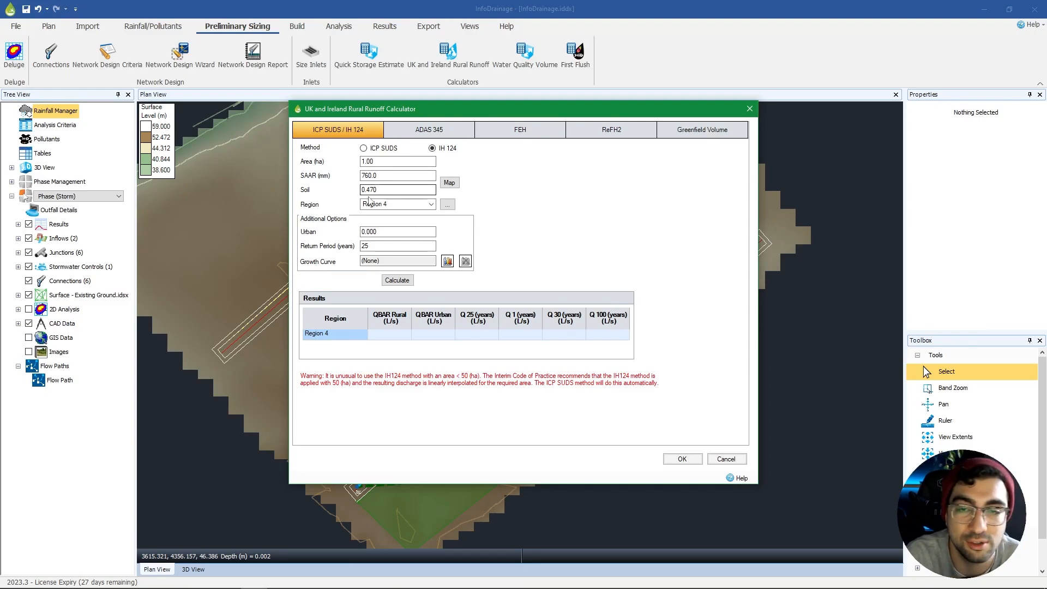
click(423, 193)
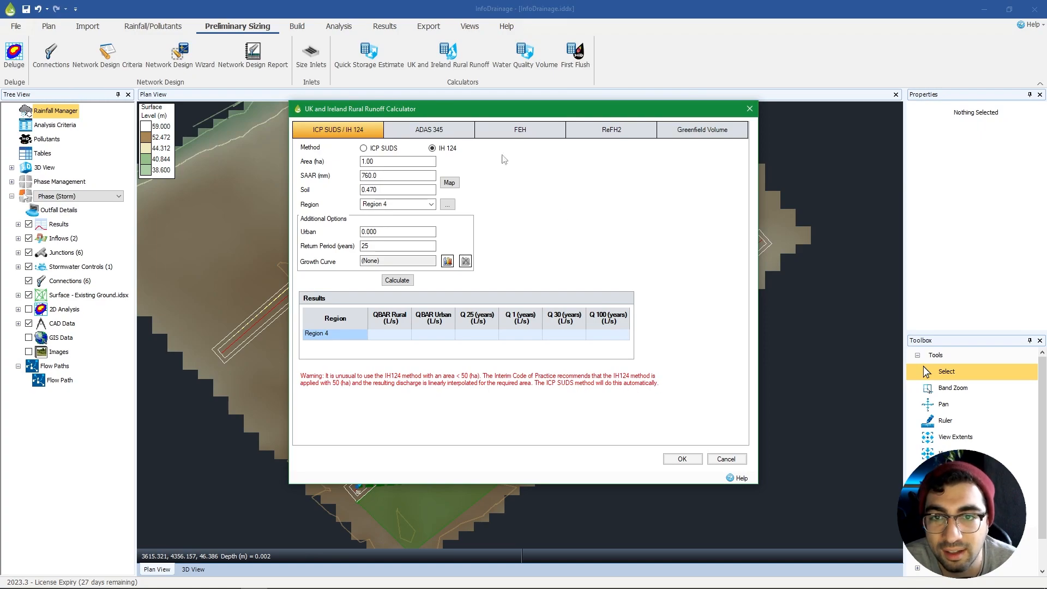
click(372, 149)
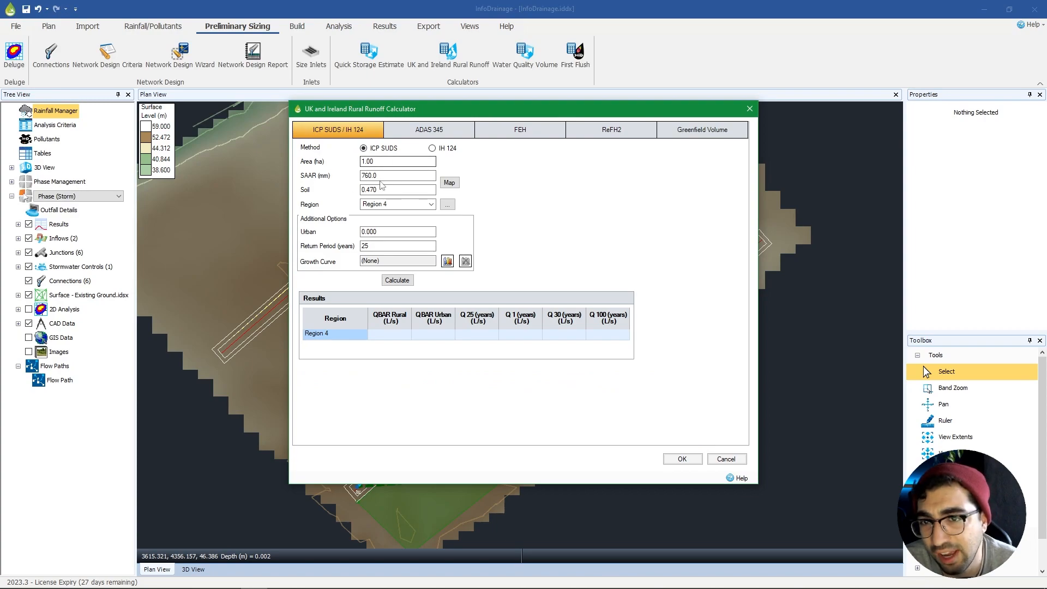
click(450, 207)
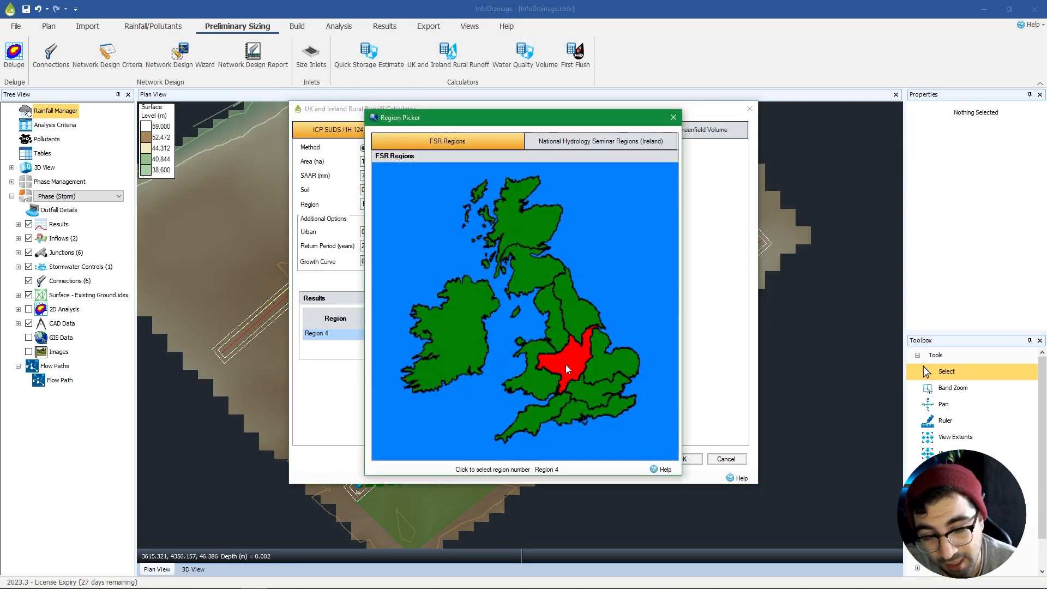
click(571, 367)
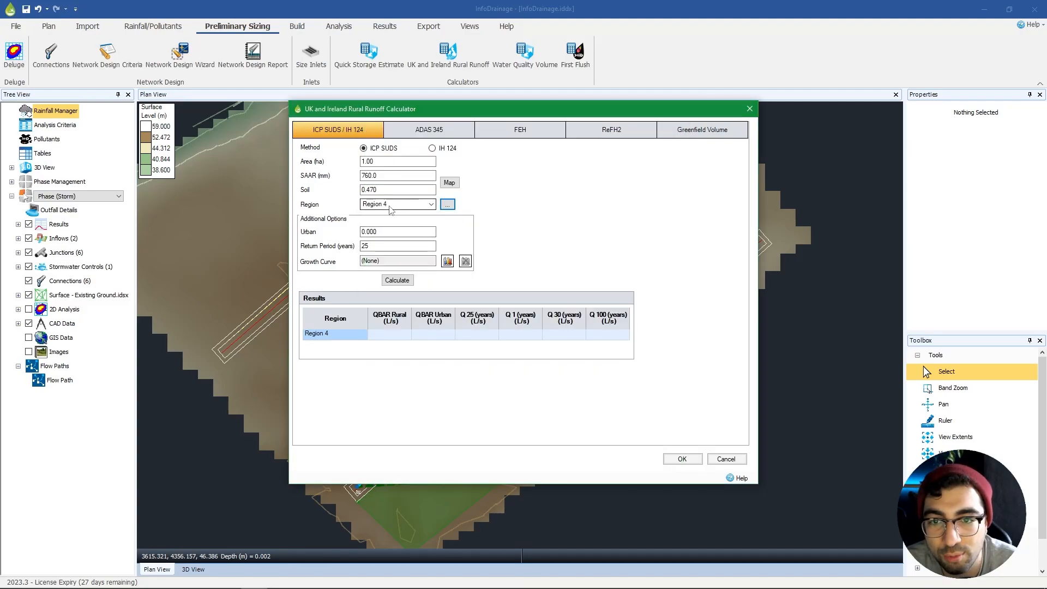
Step: Set the return period to 50 years and calculate the rural runoff rates
click(405, 246)
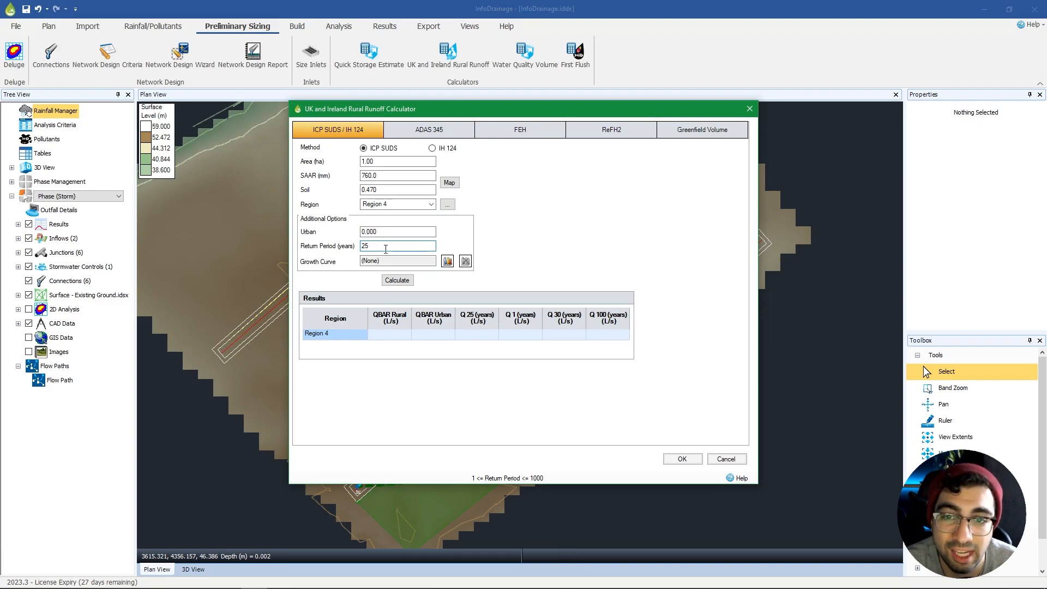
text(50)
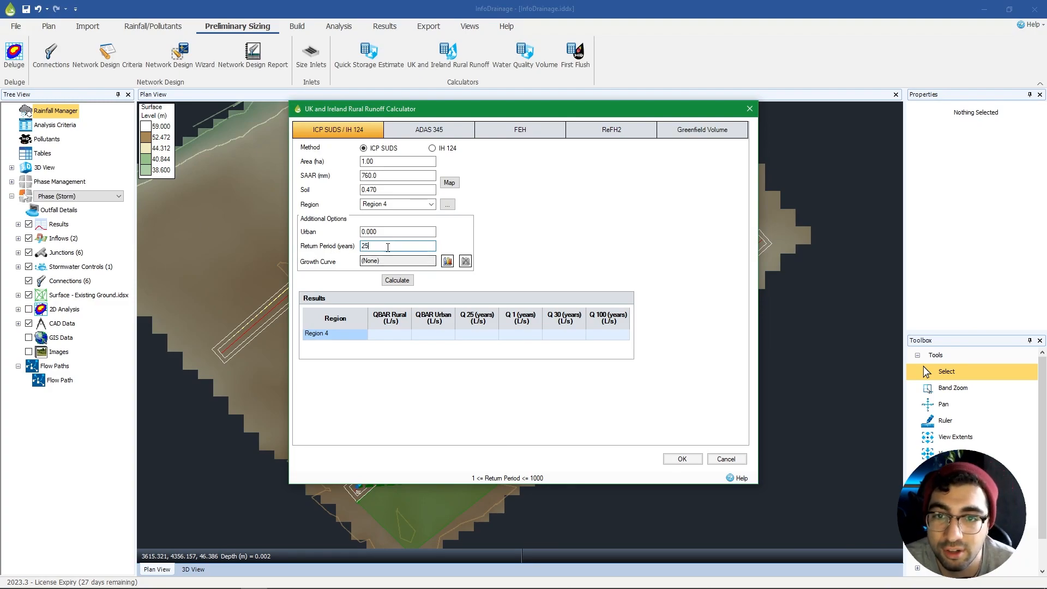
click(393, 280)
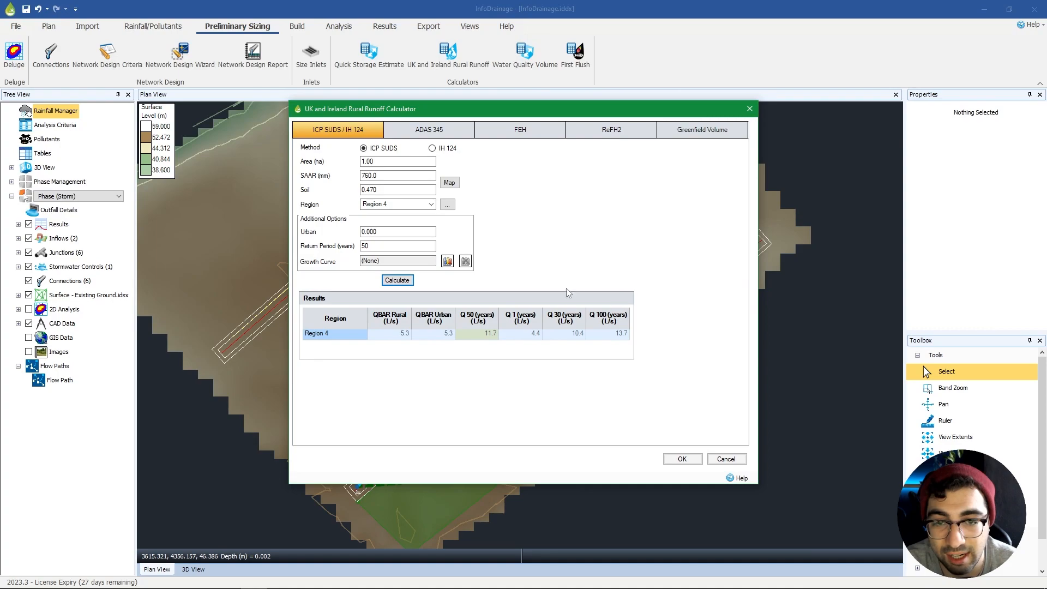
Step: Examine the Greenfield Volume inputs for the FSR calculation method and close the runoff calculator
click(706, 131)
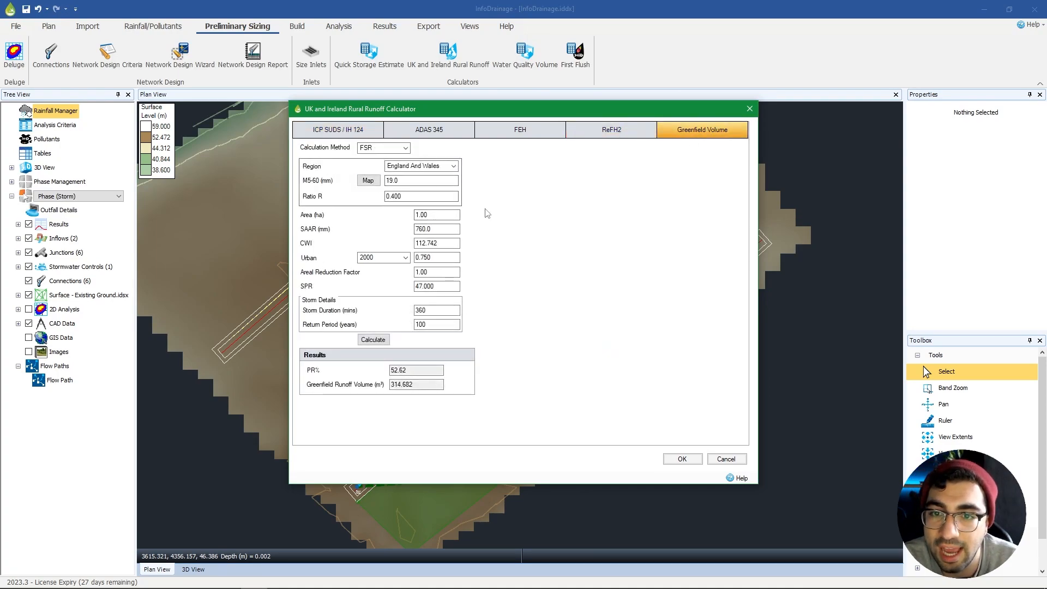
click(337, 379)
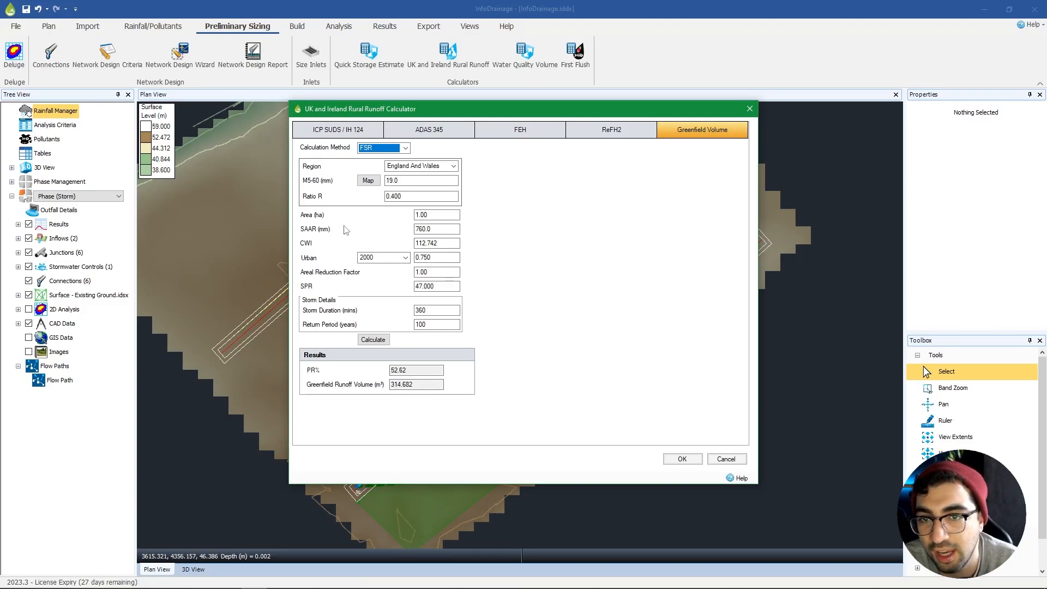
key(Escape)
Step: Open the Water Quality Volume calculator, keep the Simple Water Quality Volume method, and set the input type to User Input
click(525, 55)
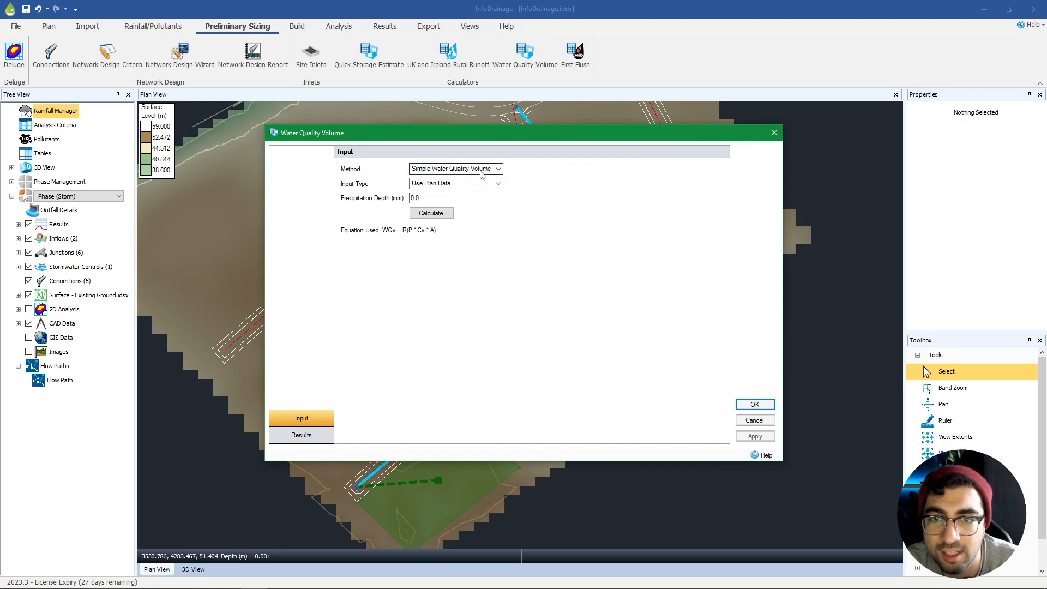
click(430, 169)
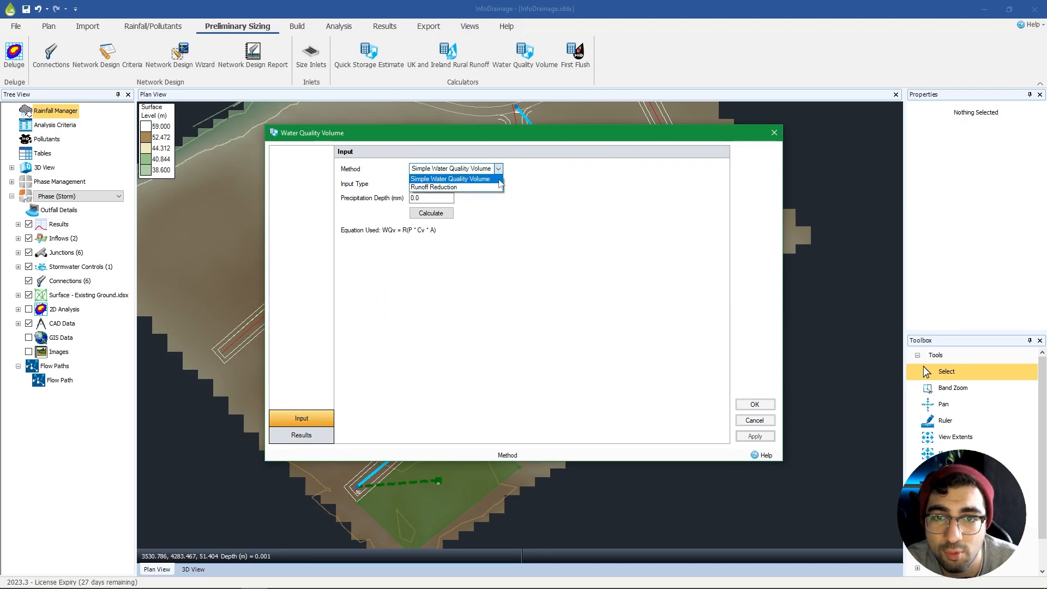
click(453, 179)
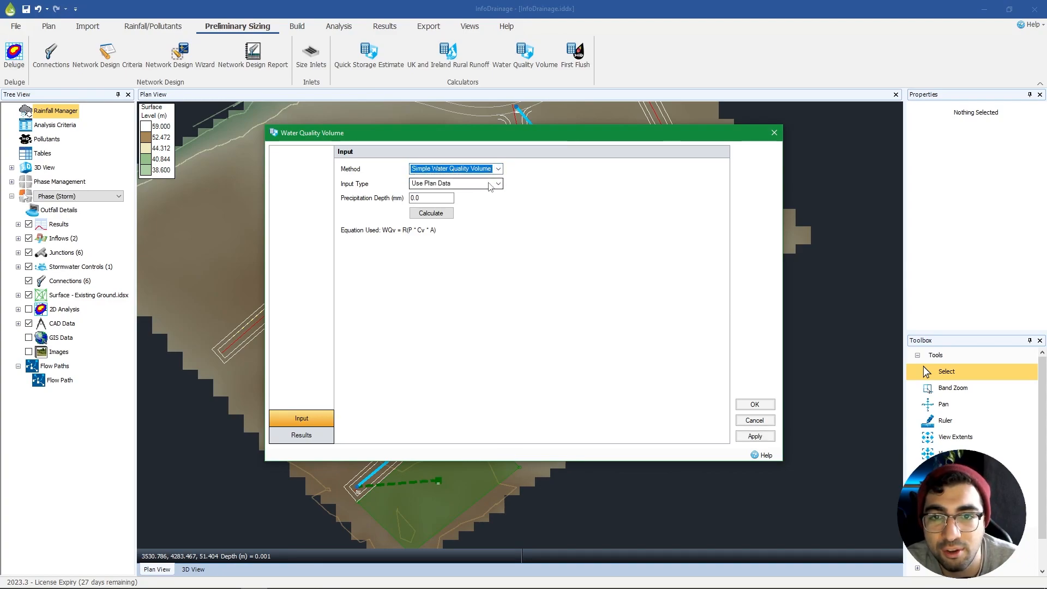
click(490, 183)
click(445, 199)
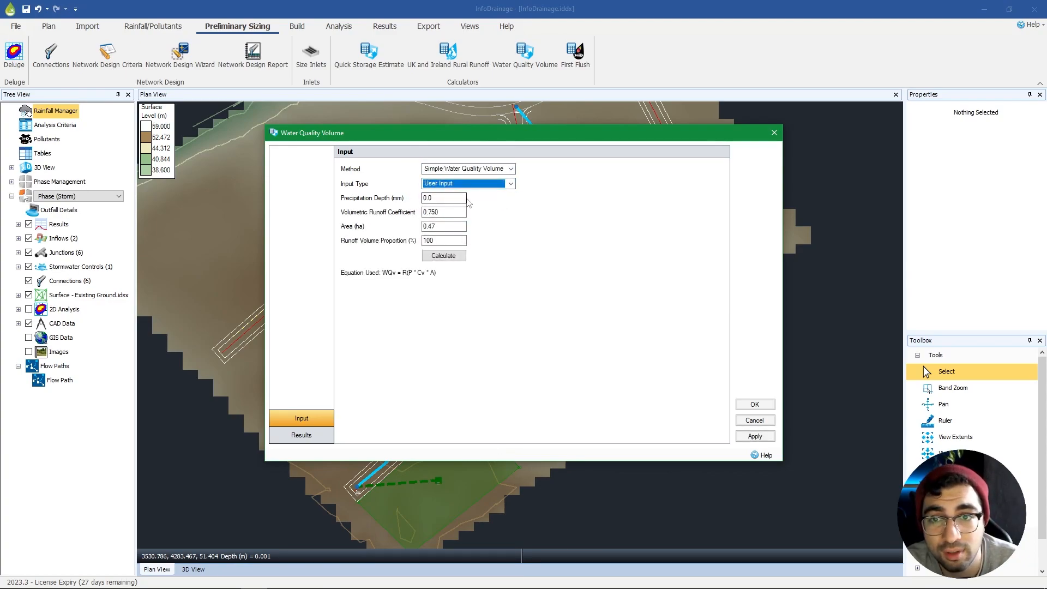
Step: Calculate the water quality volume with a precipitation depth of 5 mm, review the results, and close the calculator
key(Tab)
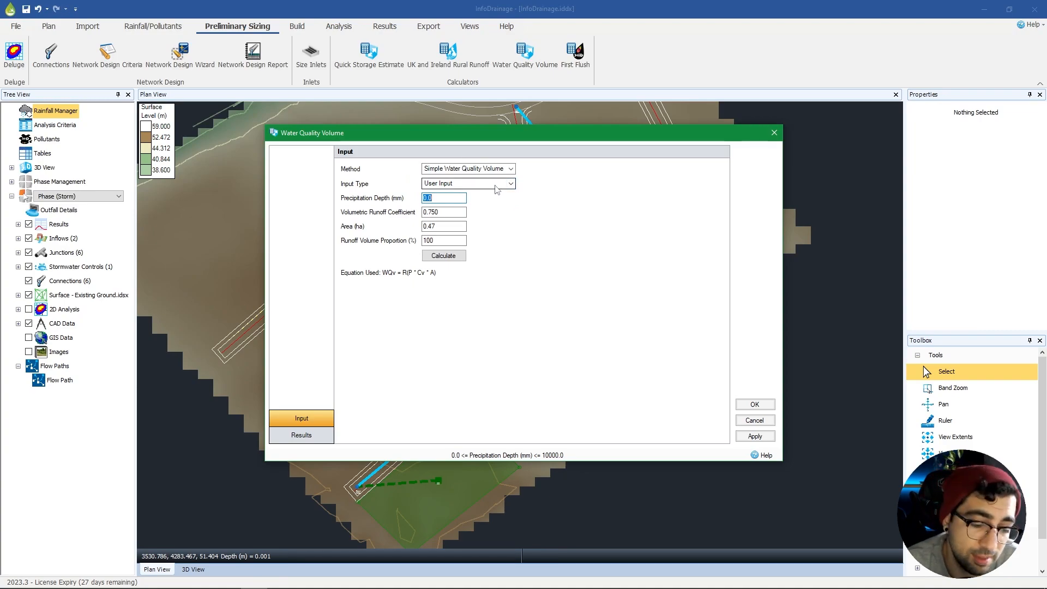
text(5)
key(Tab)
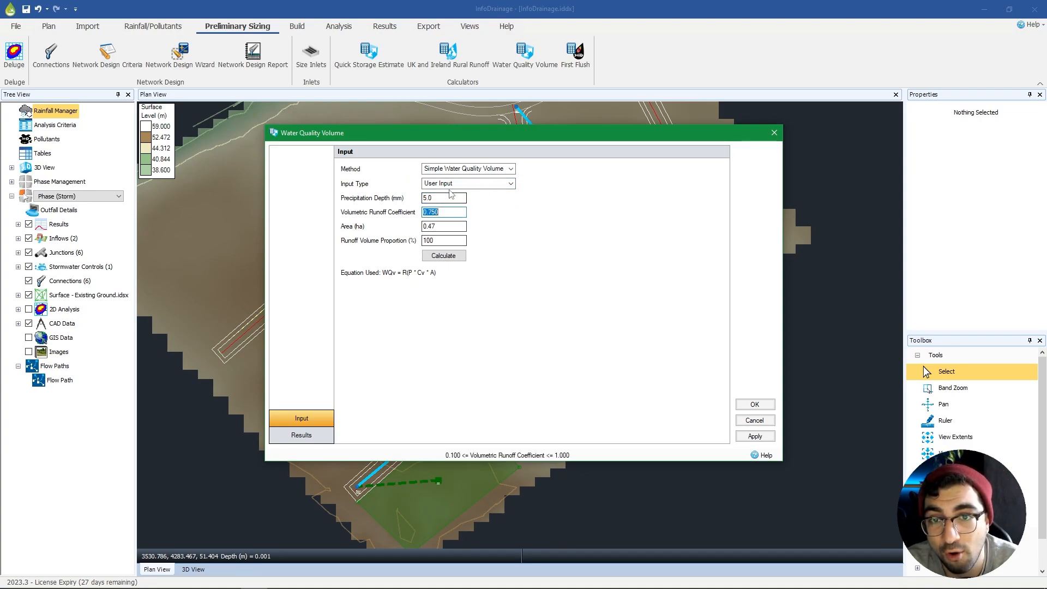
click(457, 255)
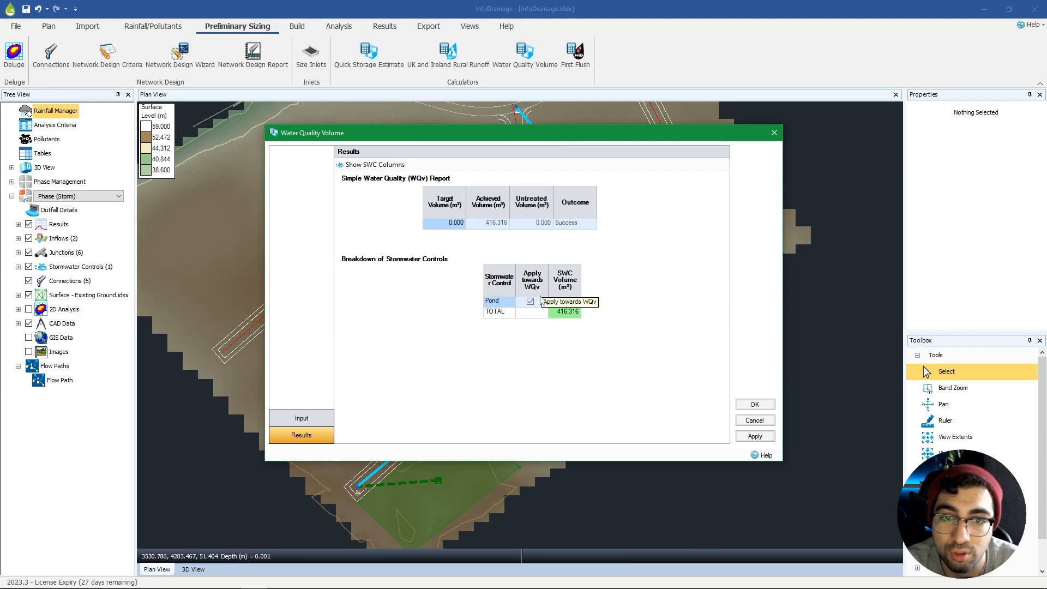
key(Escape)
Step: Open the First Flush calculator and calculate the totals with a rainfall depth of 75 mm
click(582, 61)
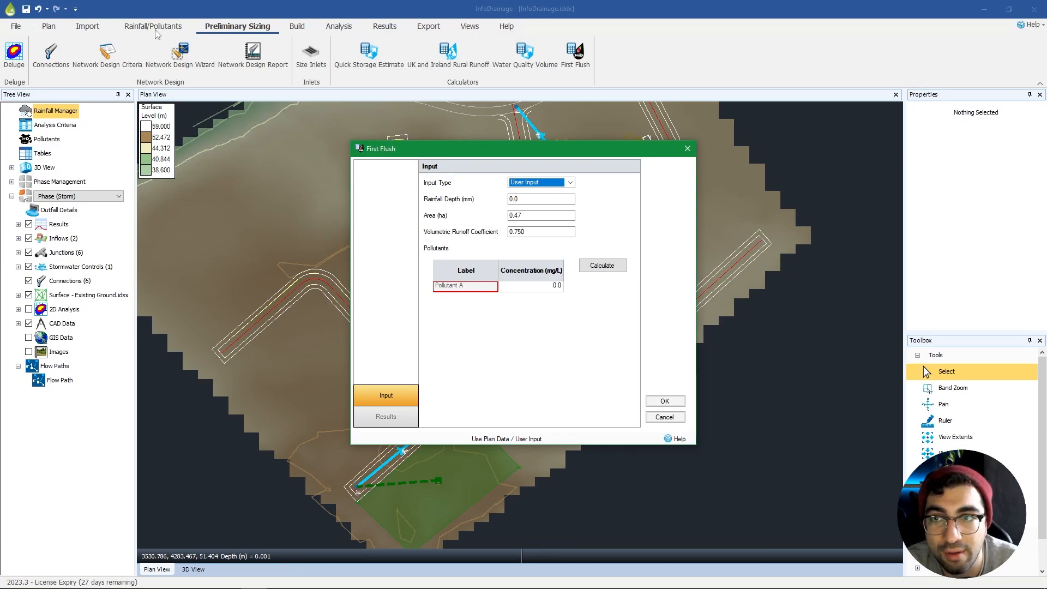
click(549, 287)
click(542, 198)
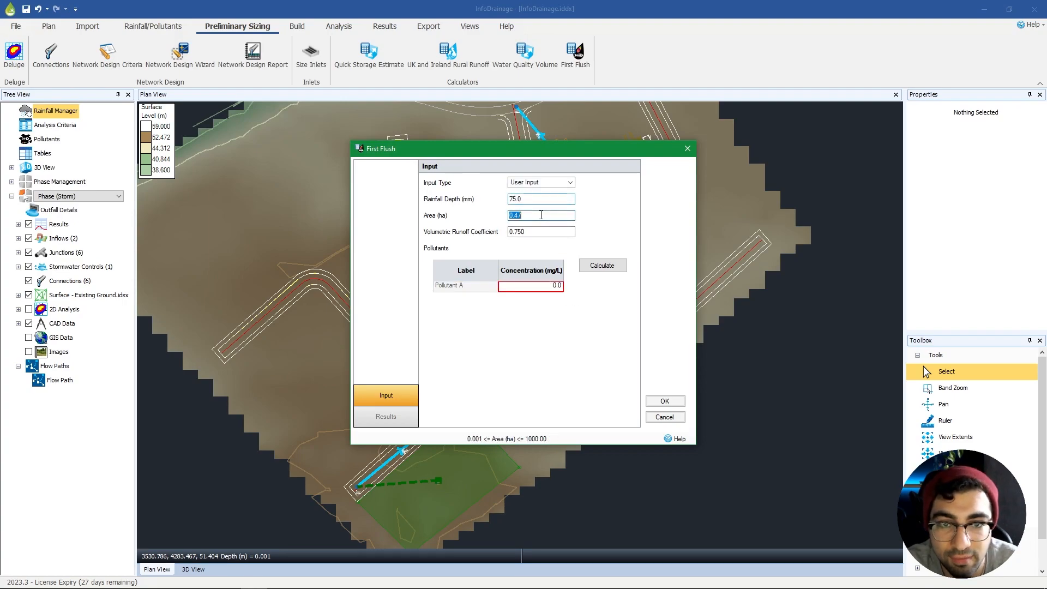
click(602, 265)
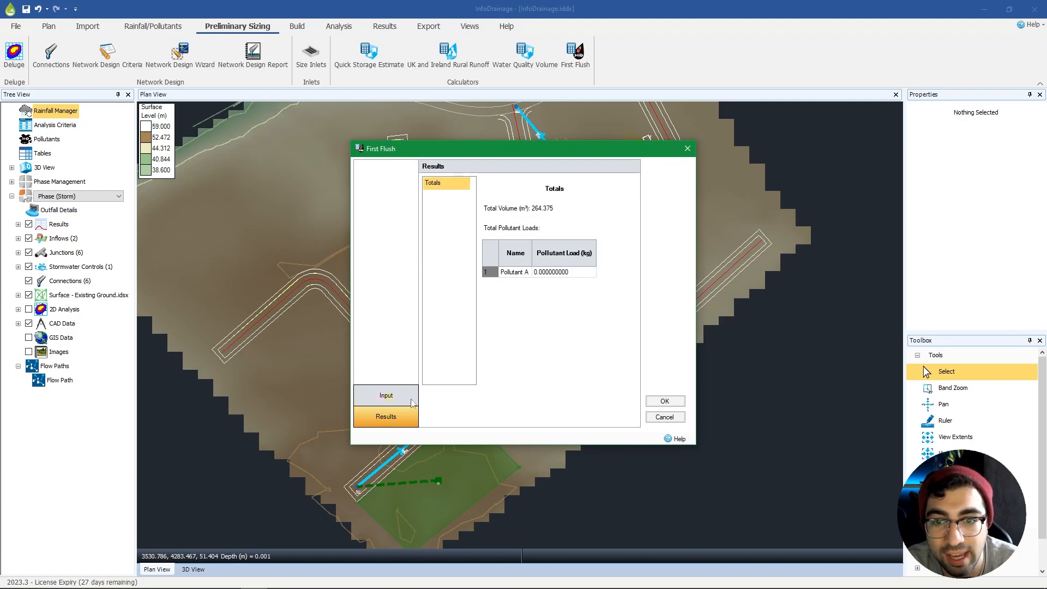
Step: Set the Pollutant A concentration to 1 mg/L, recalculate the first flush, and accept the calculator
click(385, 396)
click(539, 287)
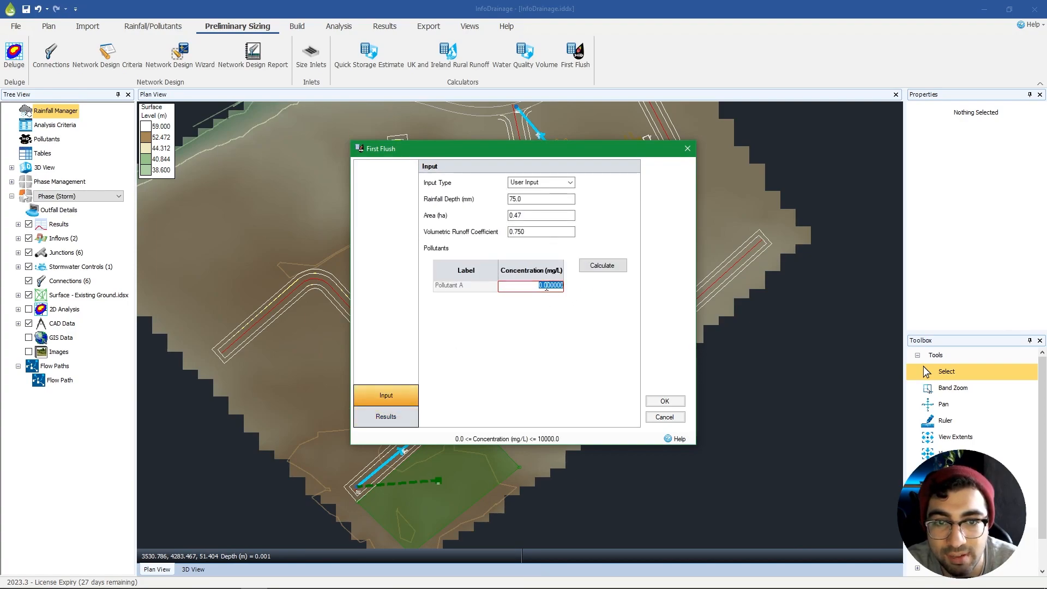
text(1)
click(592, 269)
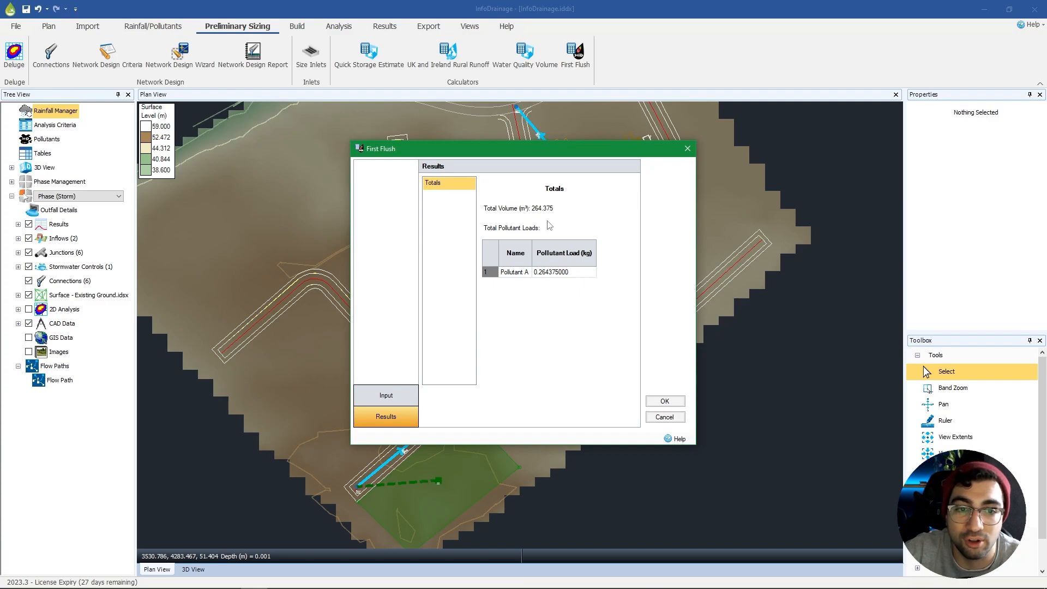
click(664, 400)
Step: Examine the inflow types and junction types available among the network build tools
click(297, 26)
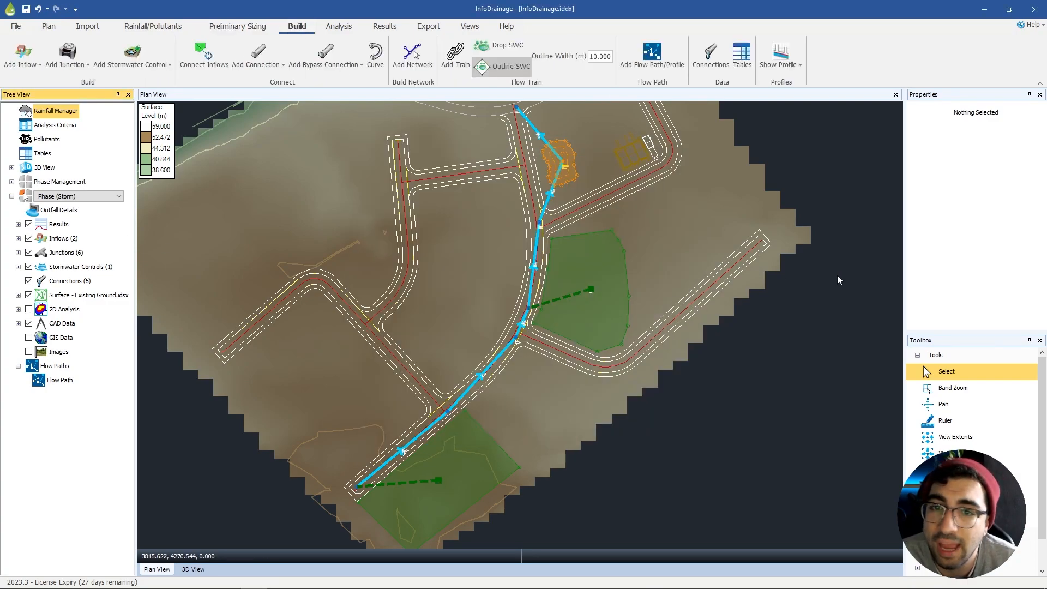
scroll(603, 241, down, 2)
middle_drag(603, 240, 545, 295)
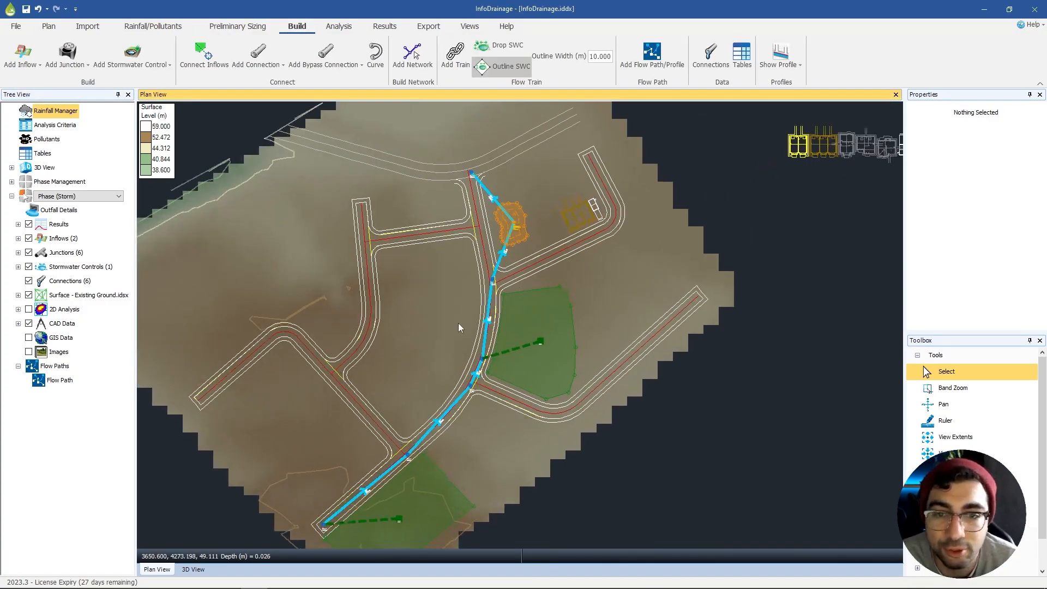
scroll(484, 370, up, 1)
middle_drag(476, 389, 502, 315)
click(29, 70)
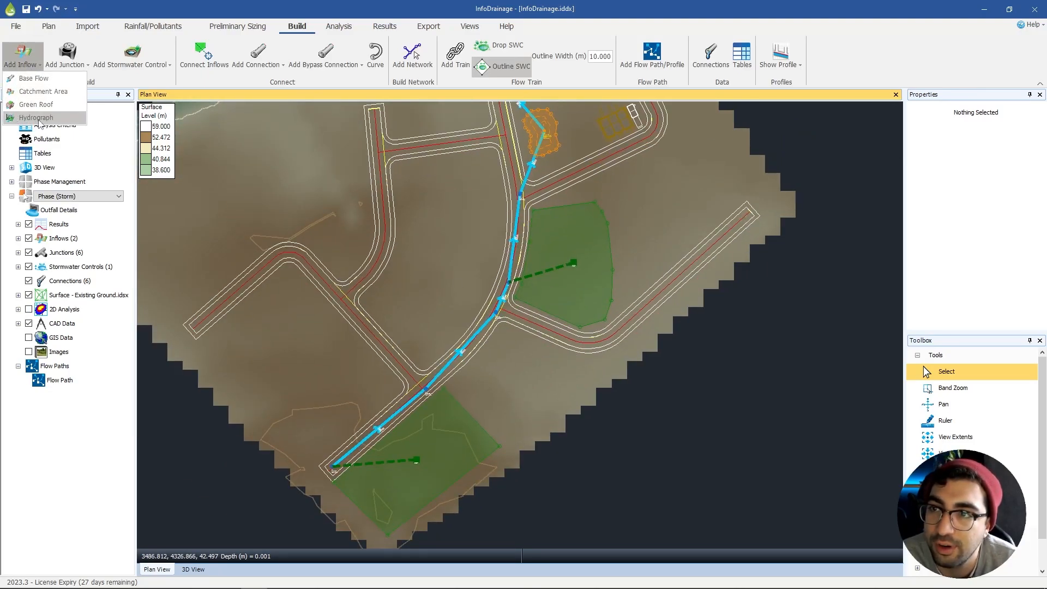
click(12, 63)
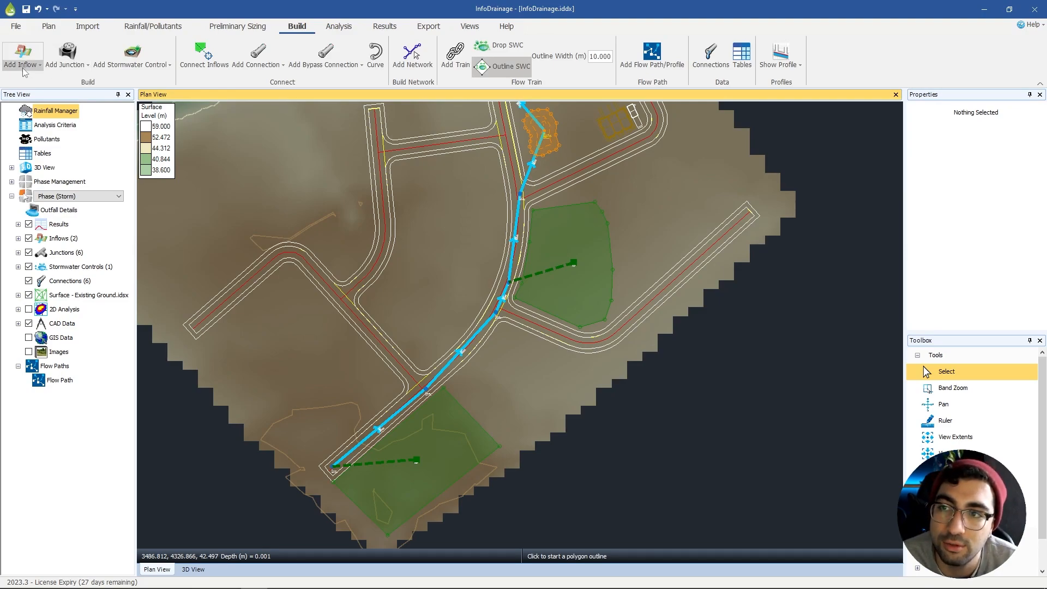
click(26, 69)
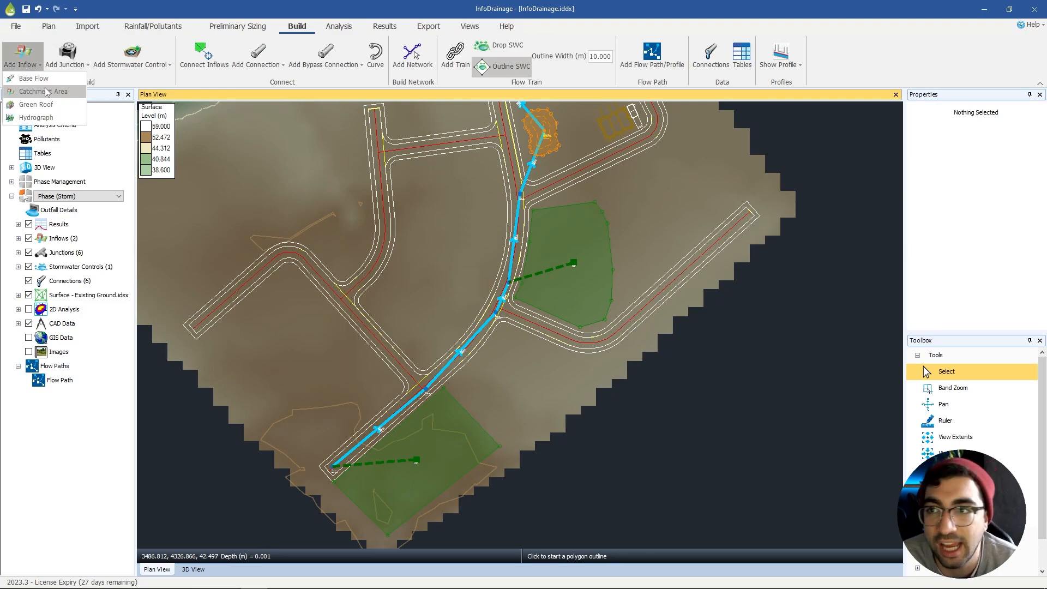
click(68, 52)
click(68, 52)
click(66, 64)
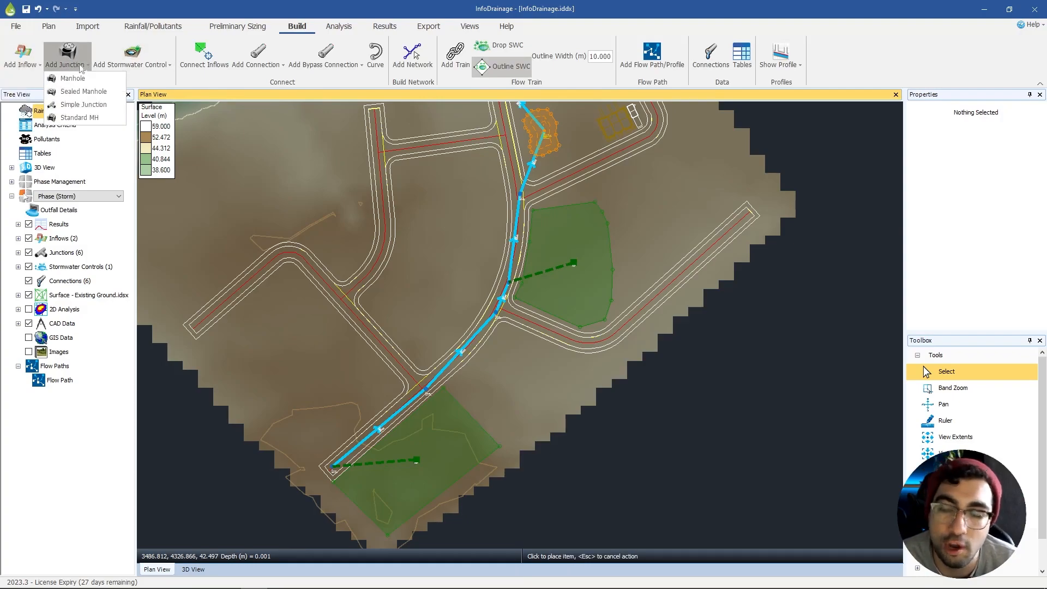
Step: Draw a rectangular Tank stormwater control of about 276 m² in the open ground west of the main pipe run
click(104, 61)
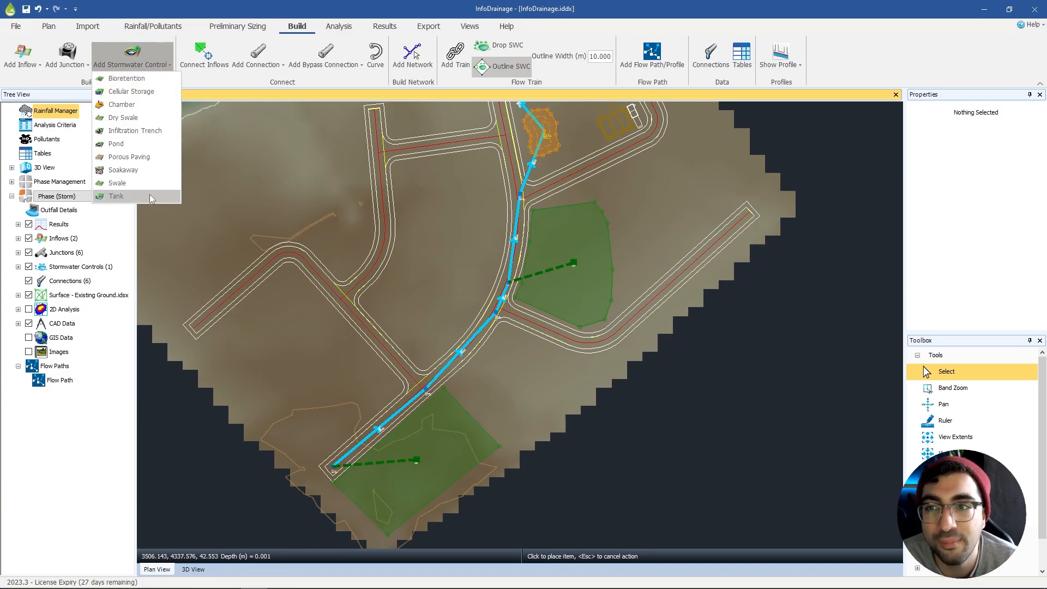
click(115, 196)
scroll(437, 245, up, 5)
click(439, 279)
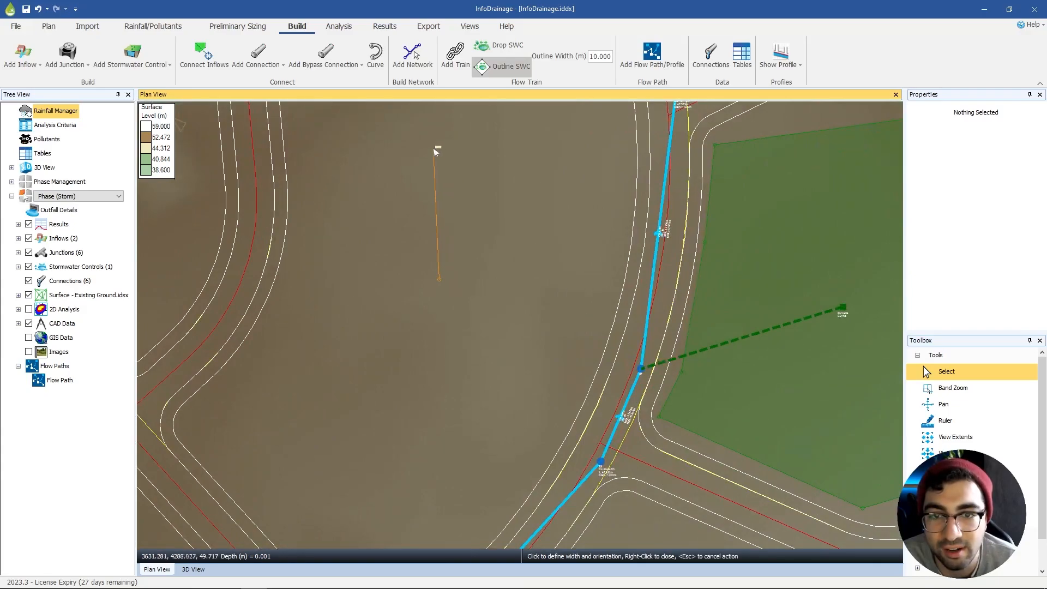
click(439, 129)
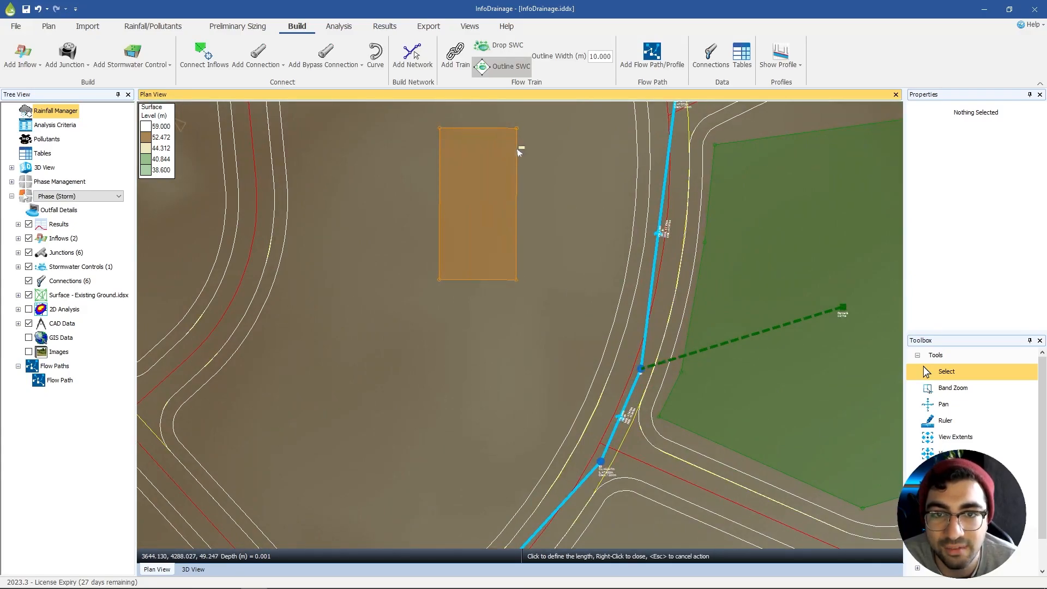
click(518, 153)
scroll(503, 259, up, 2)
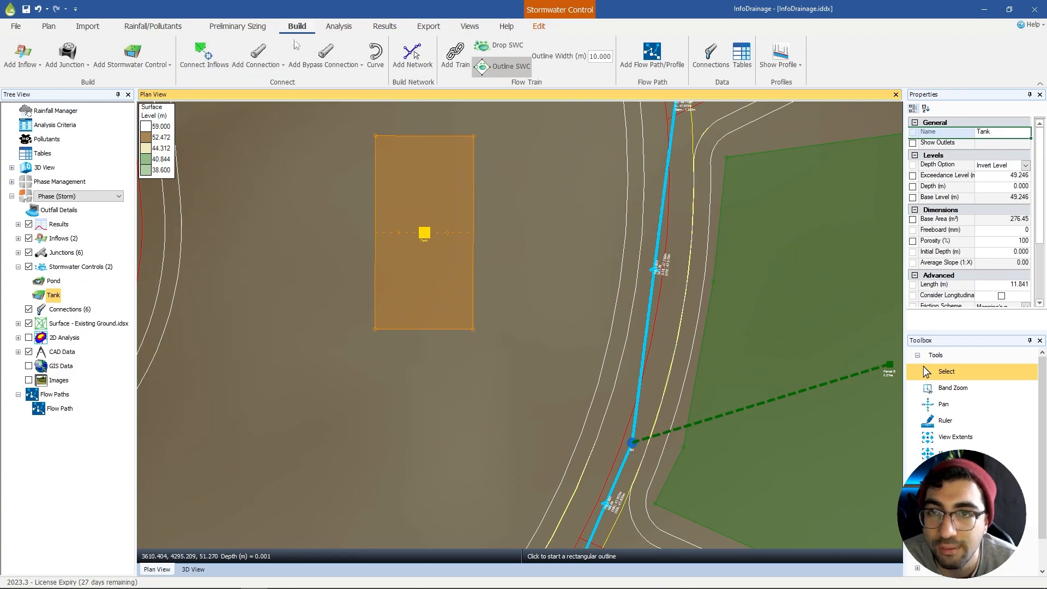
Step: Rotate the tank's outline about a quarter turn so it lies horizontally, and remove the outline from the plan
click(47, 28)
click(12, 55)
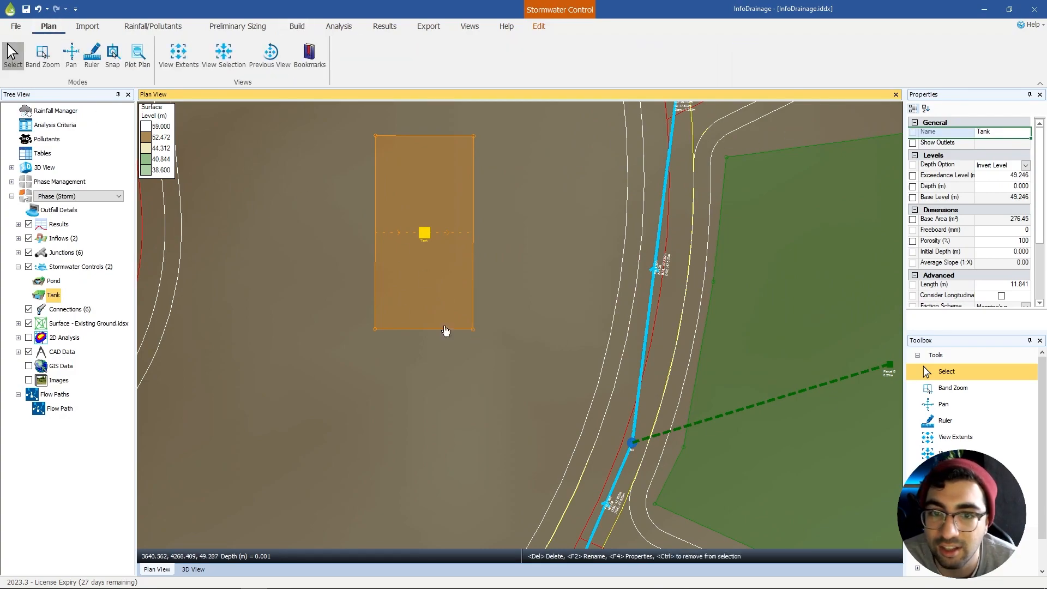
drag(473, 329, 521, 183)
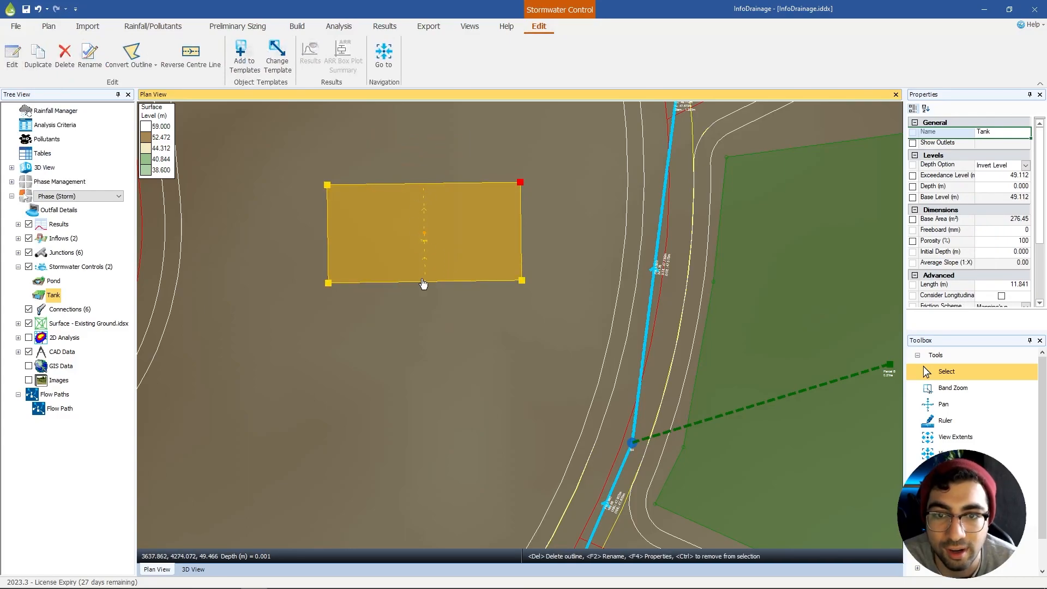
scroll(452, 300, down, 2)
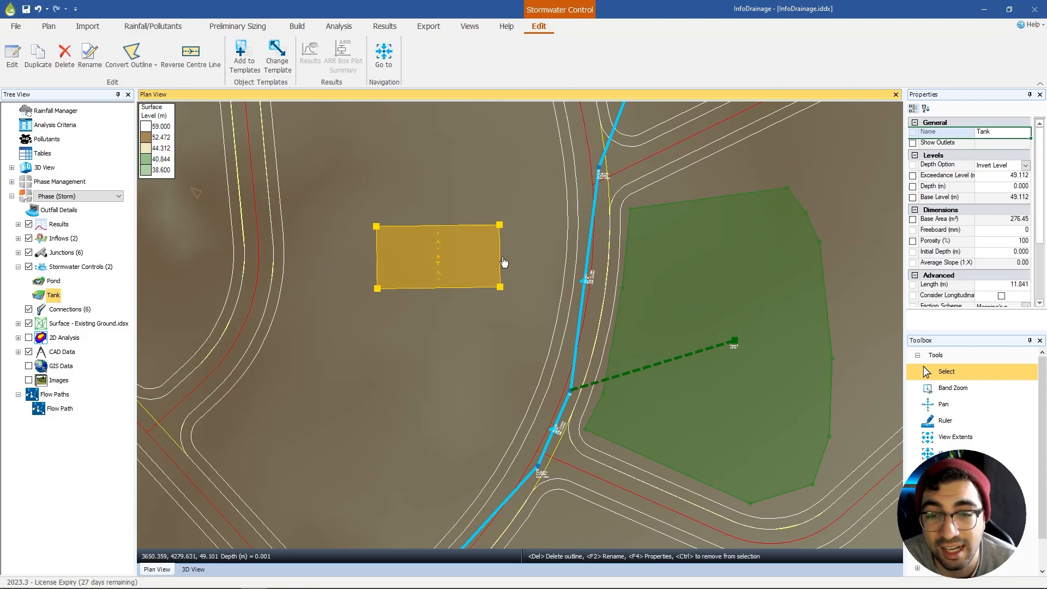
drag(500, 266, 443, 273)
key(ctrl+z)
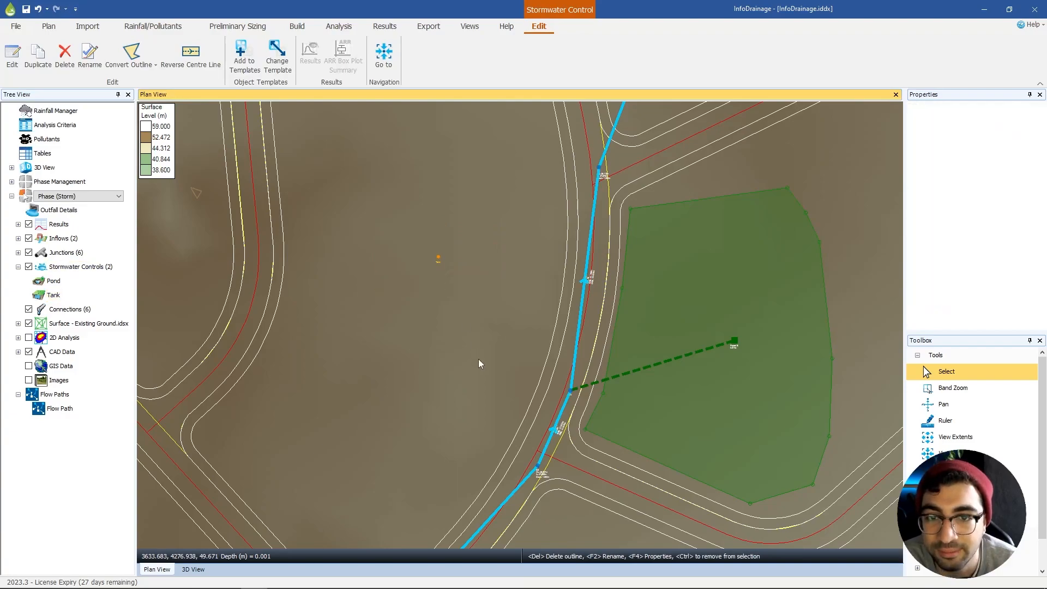
Step: Try to connect the catchment east of the main run to the junction north-west of it, and examine the connection types
click(133, 57)
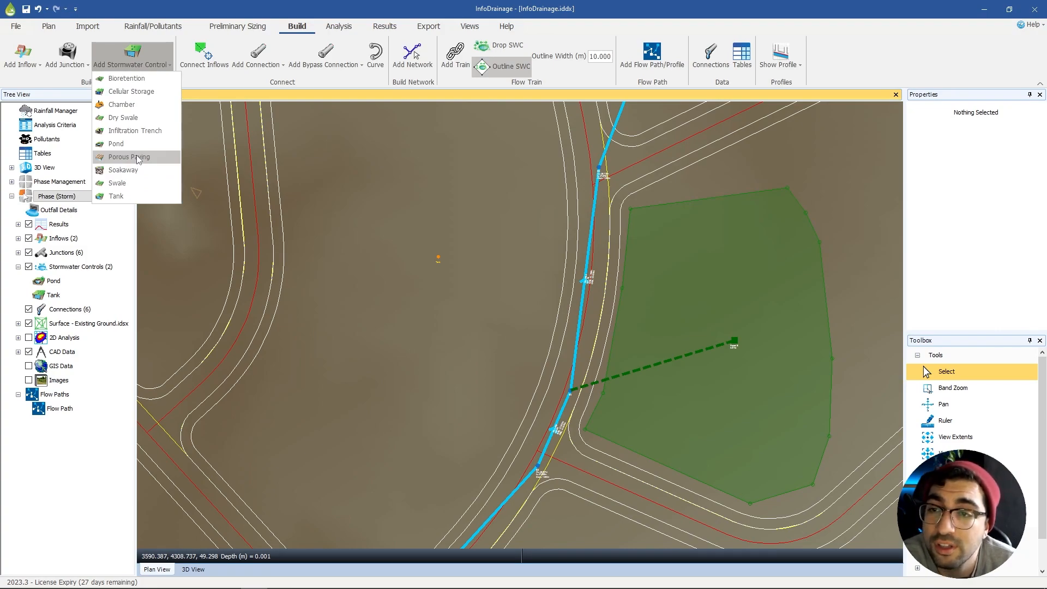
click(193, 60)
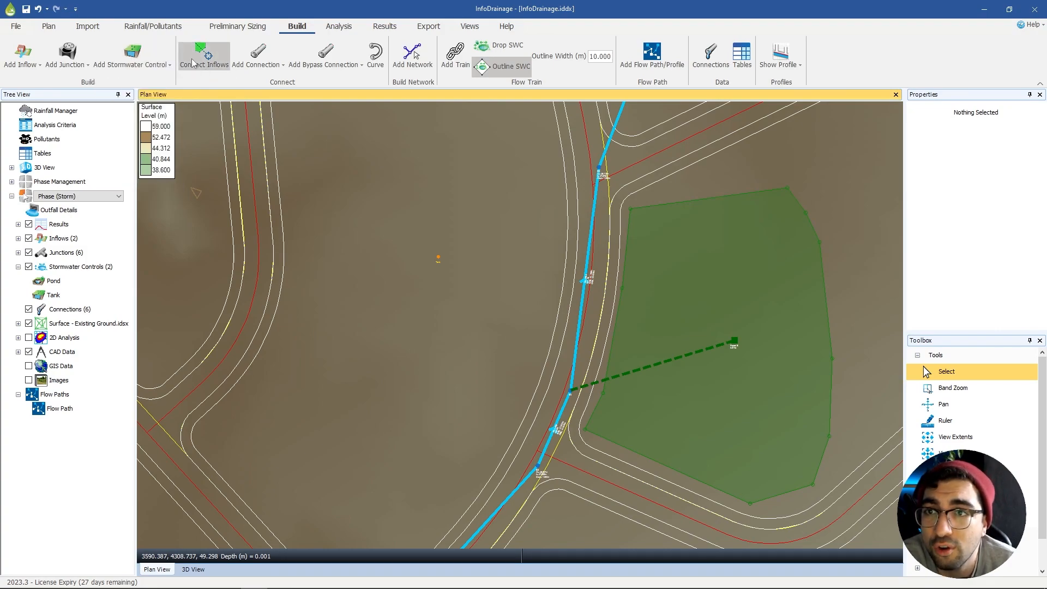
click(193, 60)
click(734, 341)
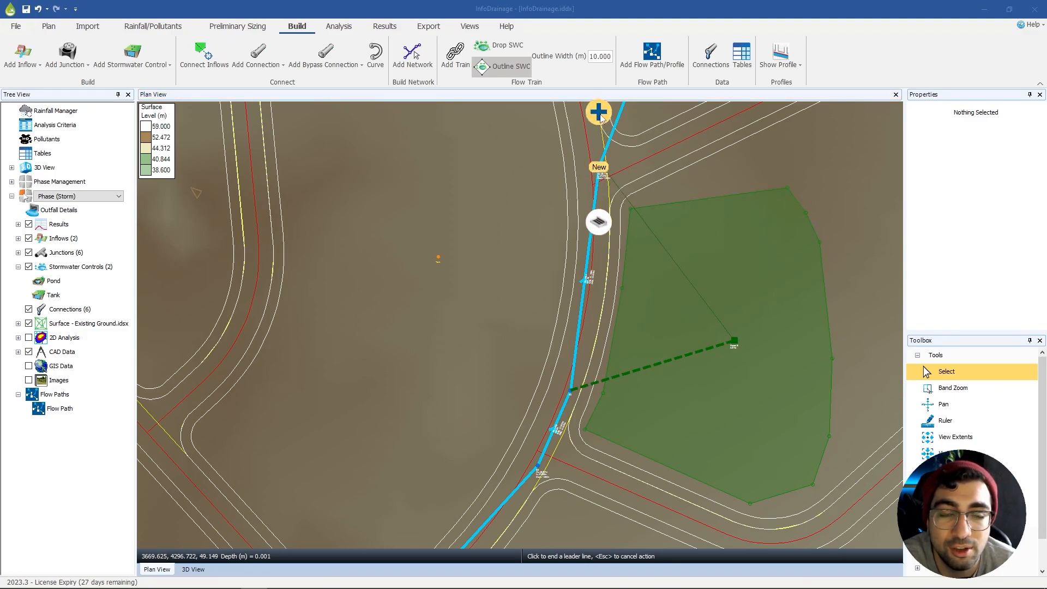
click(604, 232)
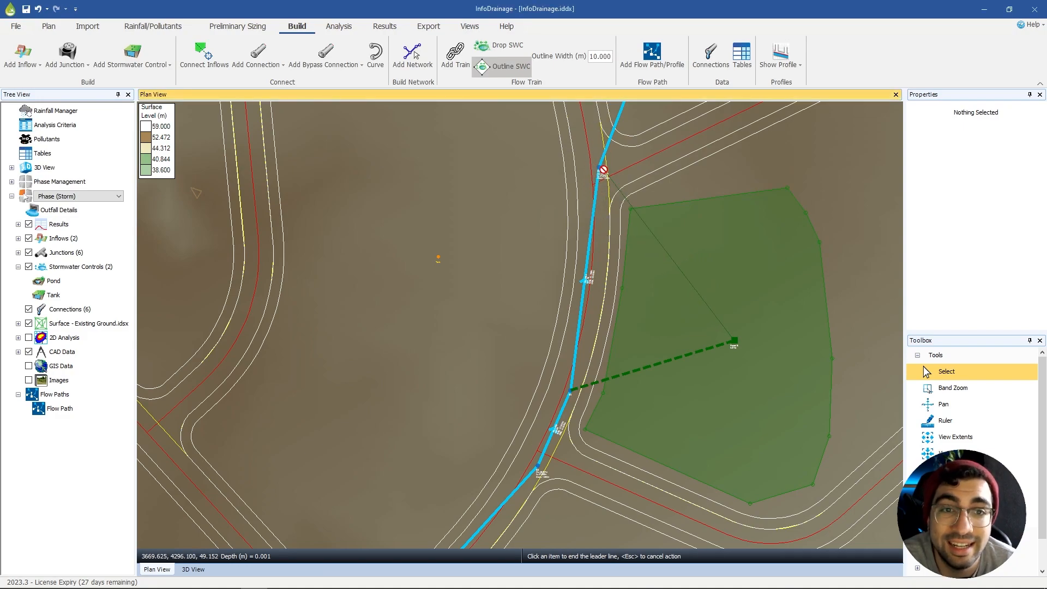
click(283, 67)
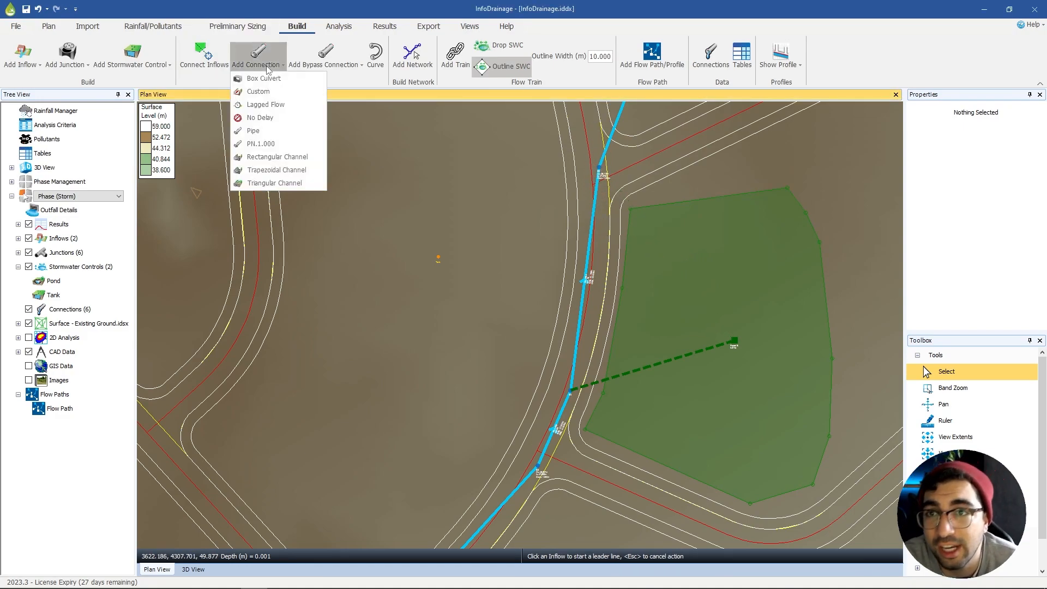
click(325, 61)
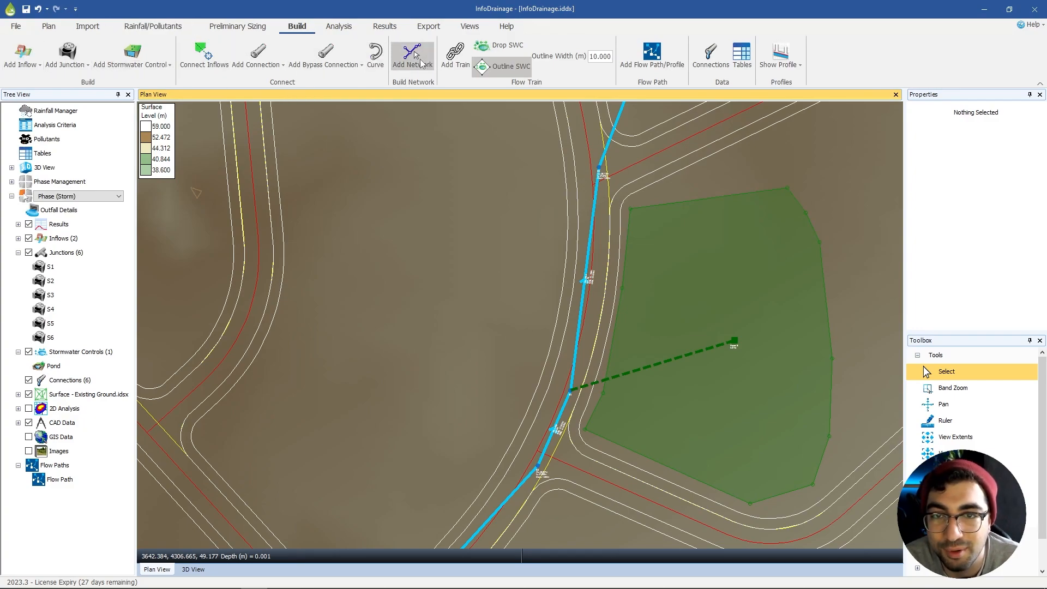
Step: Build a zigzag network train of five manholes joined by pipes in the open ground west of the main run
click(416, 60)
click(404, 403)
ctrl+click(463, 283)
ctrl+click(373, 210)
ctrl+click(408, 143)
ctrl+click(504, 115)
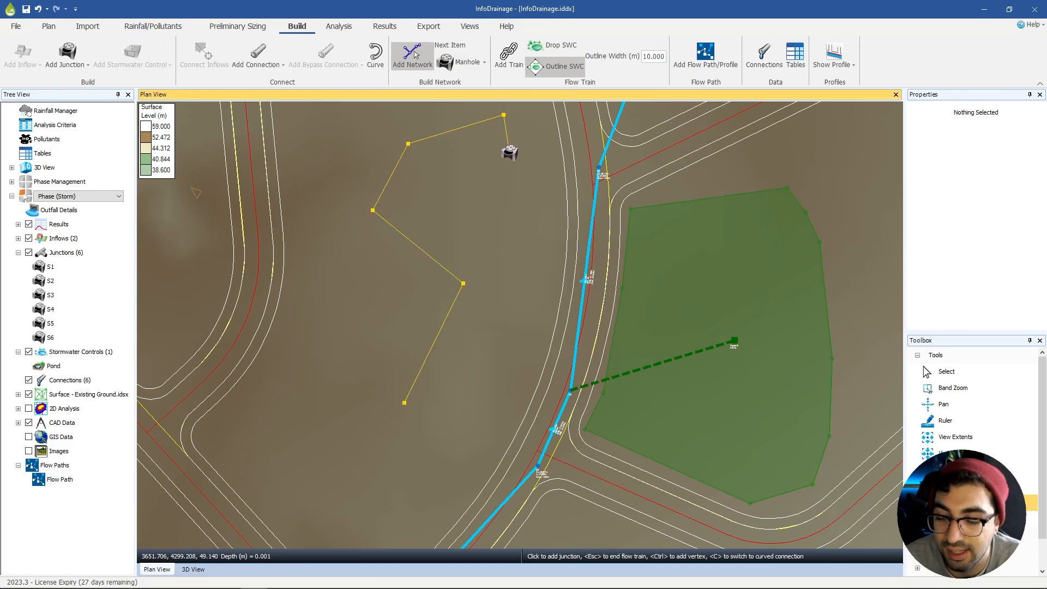
key(Escape)
Step: Examine the labels of the manholes and pipes along the new train
scroll(404, 419, up, 10)
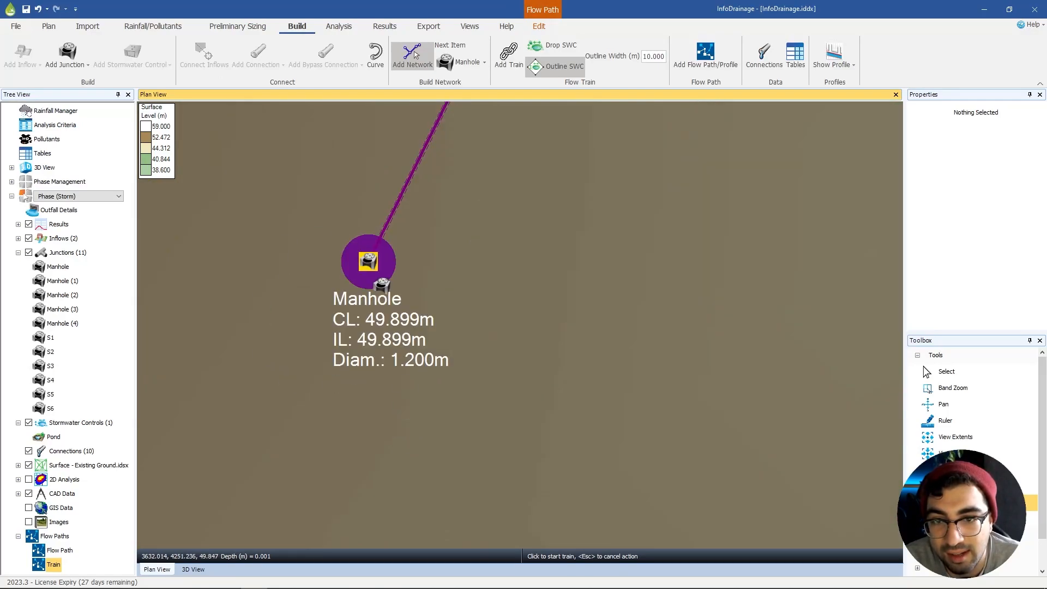
scroll(383, 287, down, 3)
scroll(484, 152, down, 3)
middle_drag(483, 153, 407, 451)
middle_drag(418, 241, 481, 371)
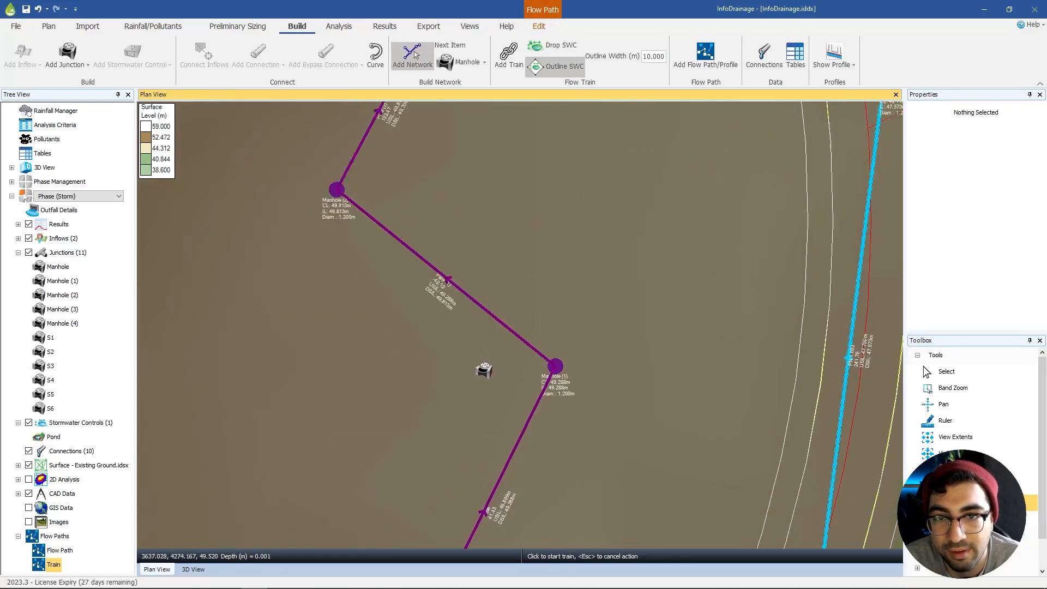
scroll(416, 184, down, 1)
key(Escape)
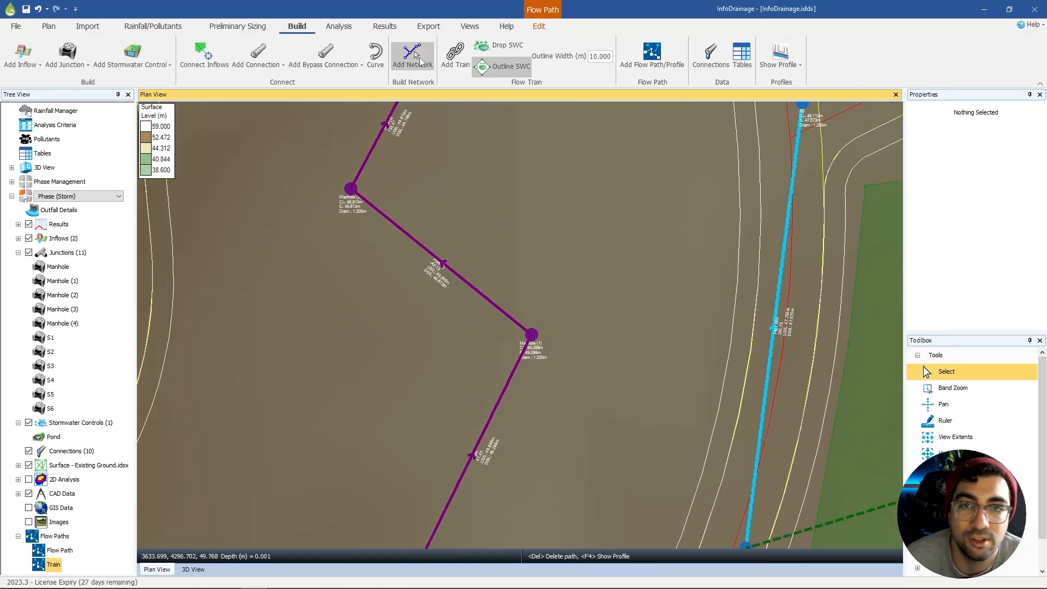
Step: Start a second network train with a Manhole placed in the open ground between the first train and the main run
click(412, 55)
scroll(456, 198, down, 1)
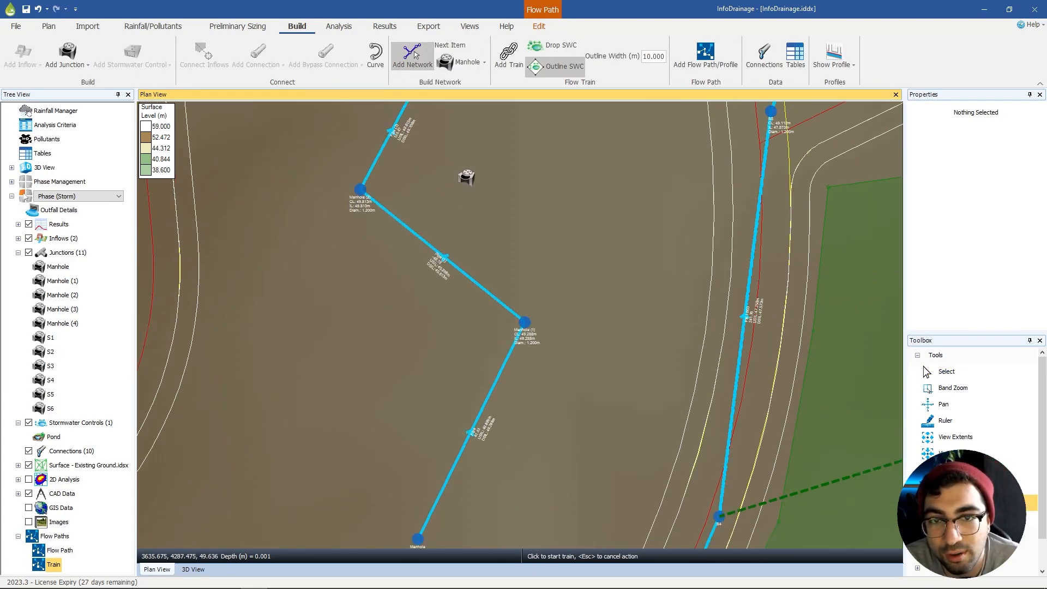
scroll(464, 175, down, 1)
middle_drag(462, 131, 441, 260)
click(485, 63)
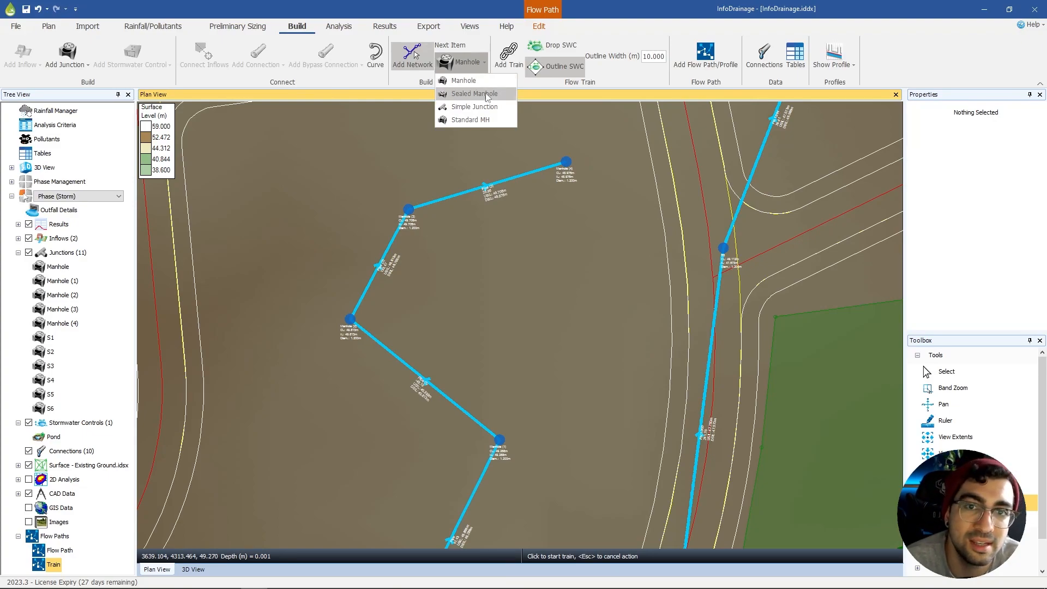
click(463, 80)
click(515, 320)
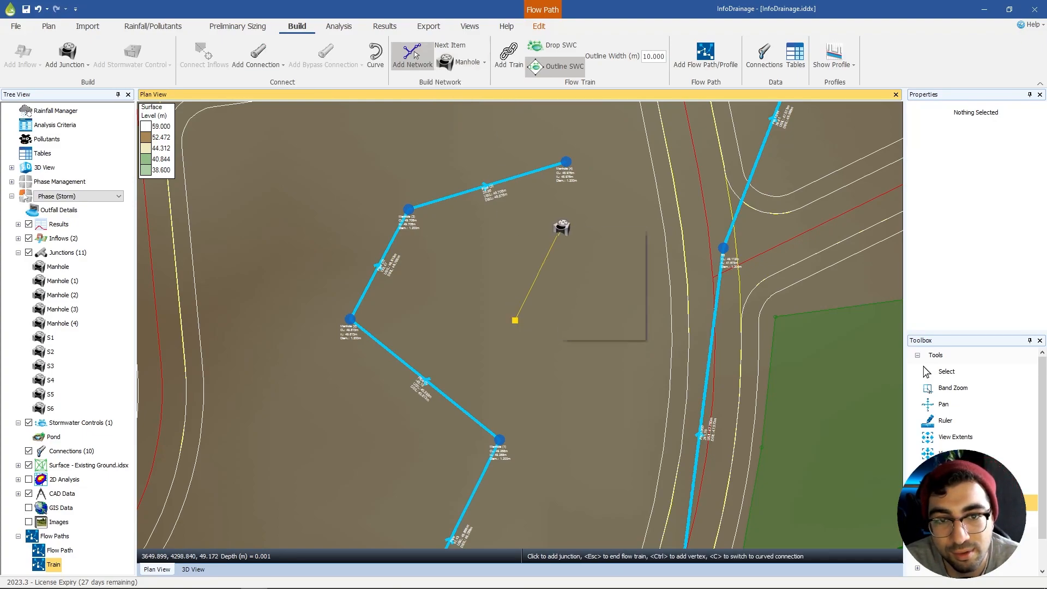
Step: Continue the second train with a Sealed Manhole to the north-east and a Standard MH north of it
right_click(561, 230)
mouse_move(607, 258)
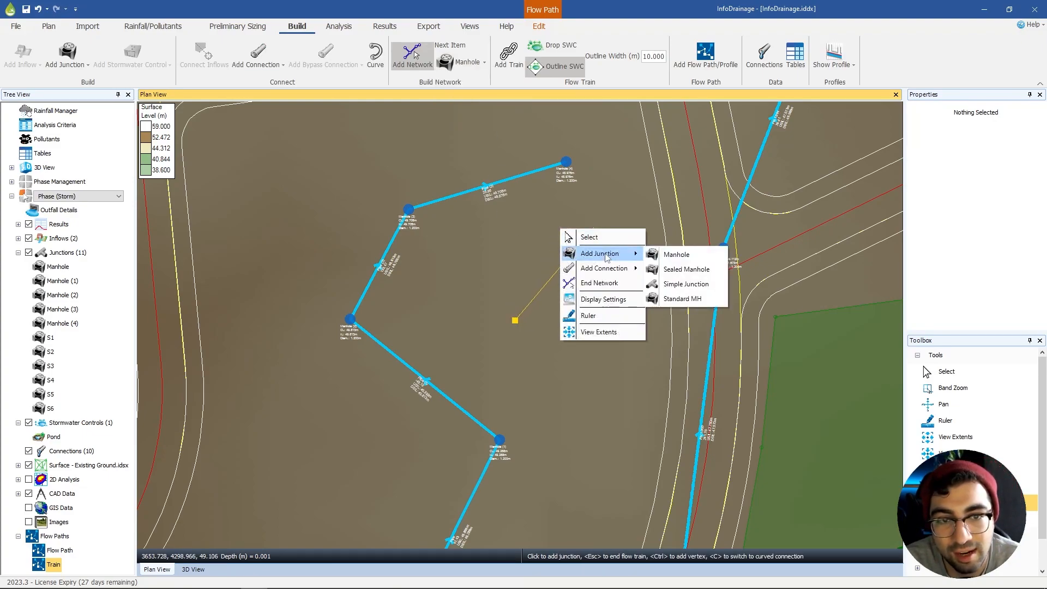
click(682, 270)
click(604, 226)
right_click(605, 155)
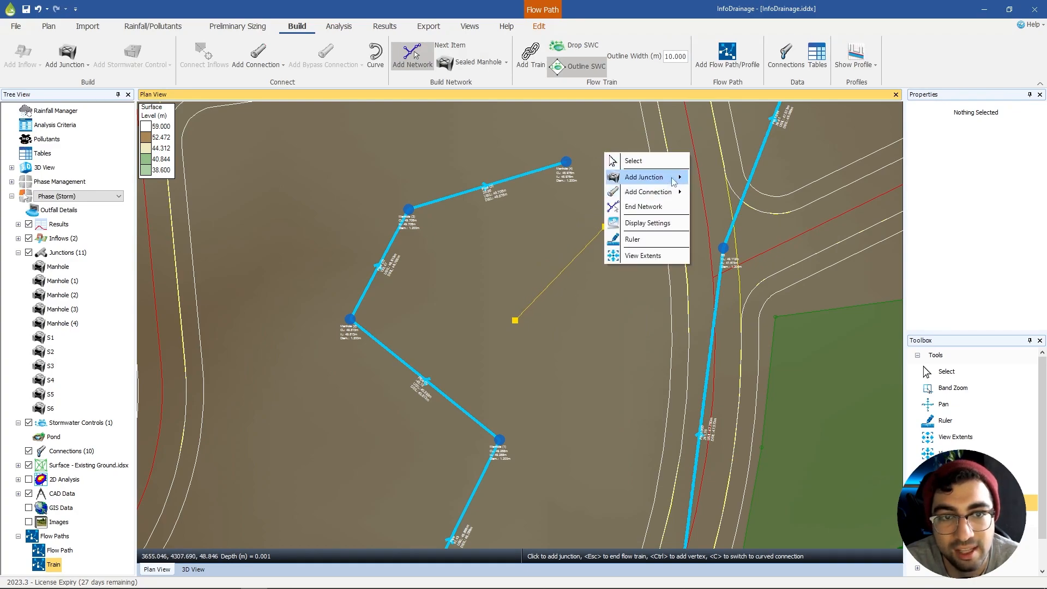
mouse_move(674, 181)
click(729, 220)
click(591, 136)
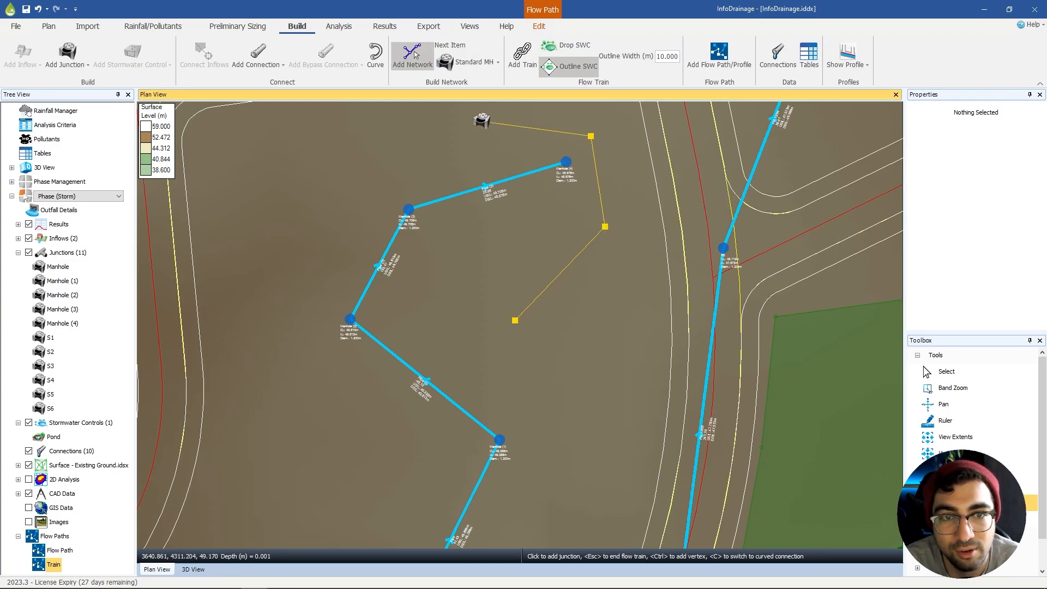
Step: Switch the connection type to Box Culvert, add two more Standard MH junctions heading west, and end the network
right_click(482, 122)
mouse_move(503, 161)
click(594, 162)
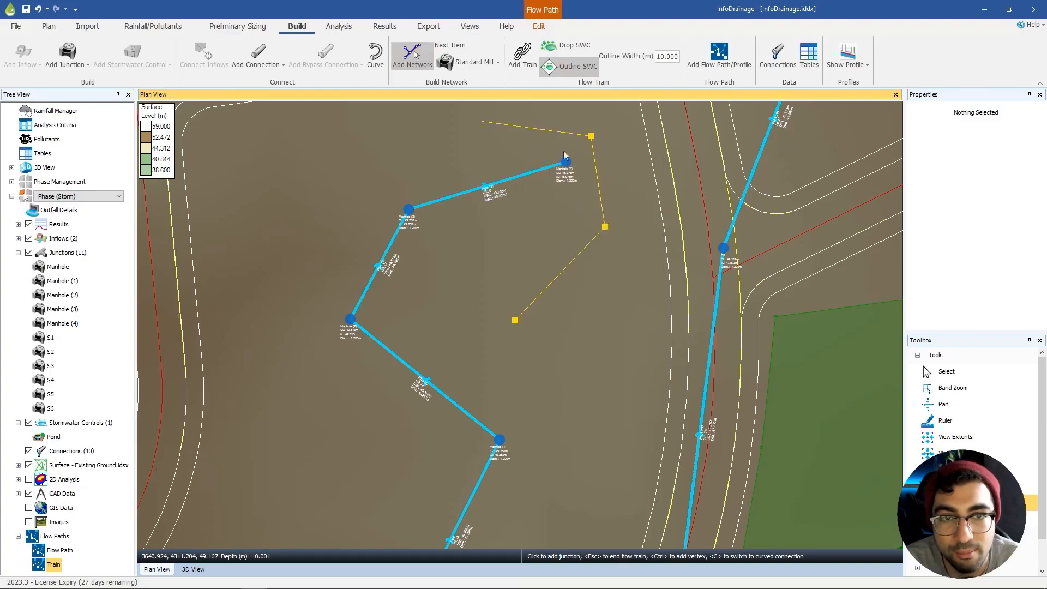
click(488, 129)
click(386, 149)
right_click(329, 199)
click(363, 209)
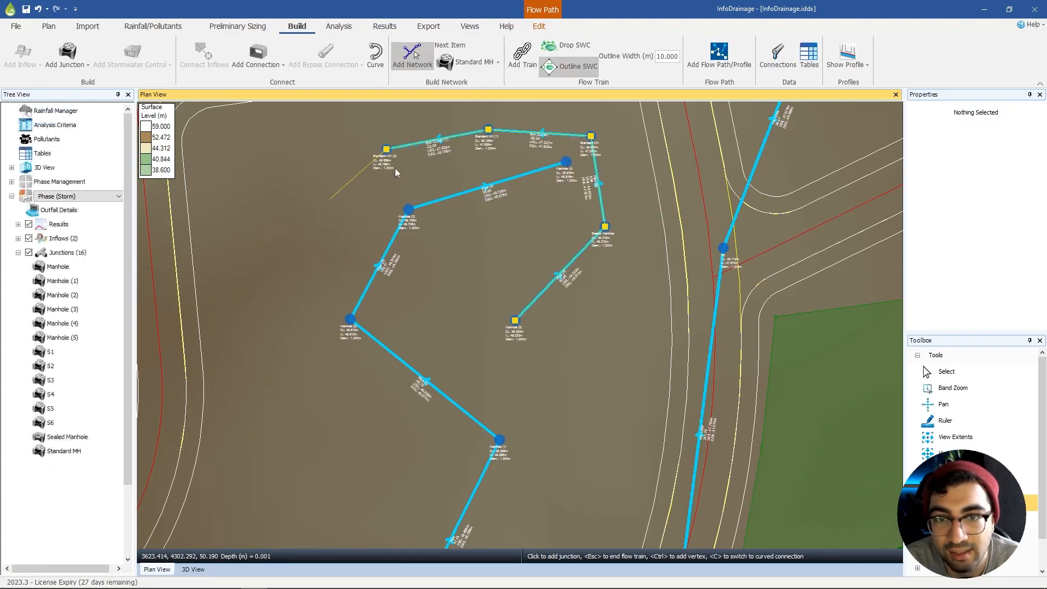
Step: Select the Box Culvert between Standard MH and Standard MH (1) to inspect its properties
scroll(543, 133, up, 5)
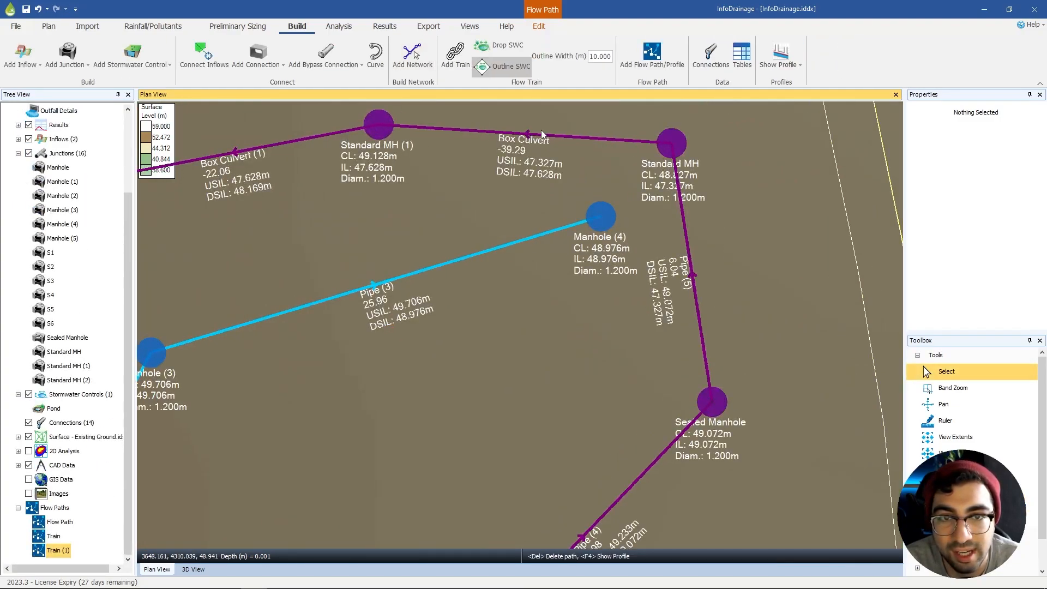
click(543, 135)
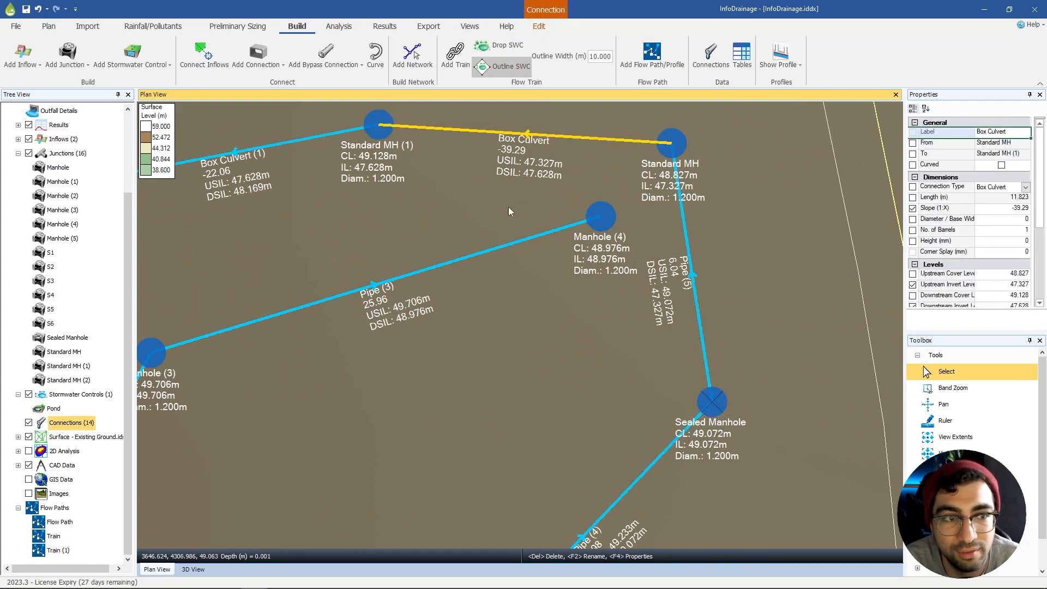
Step: Reposition Standard MH (1), Manhole (4), Manhole (3) and Manhole (5) on the plan to reshape both trains
scroll(480, 262, down, 6)
drag(434, 199, 433, 176)
drag(494, 225, 455, 266)
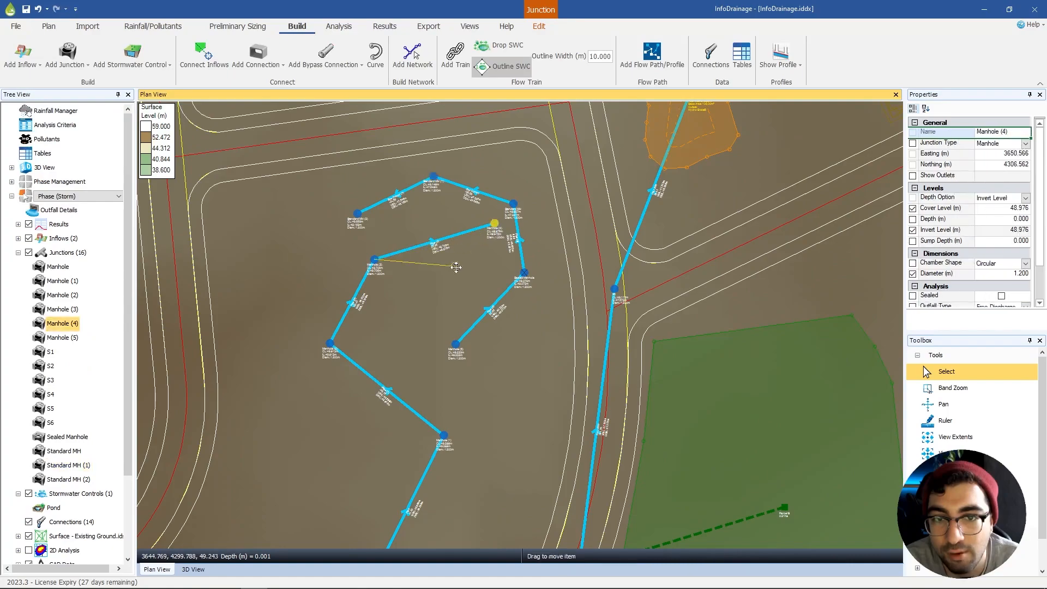
drag(371, 267, 384, 302)
drag(375, 260, 381, 300)
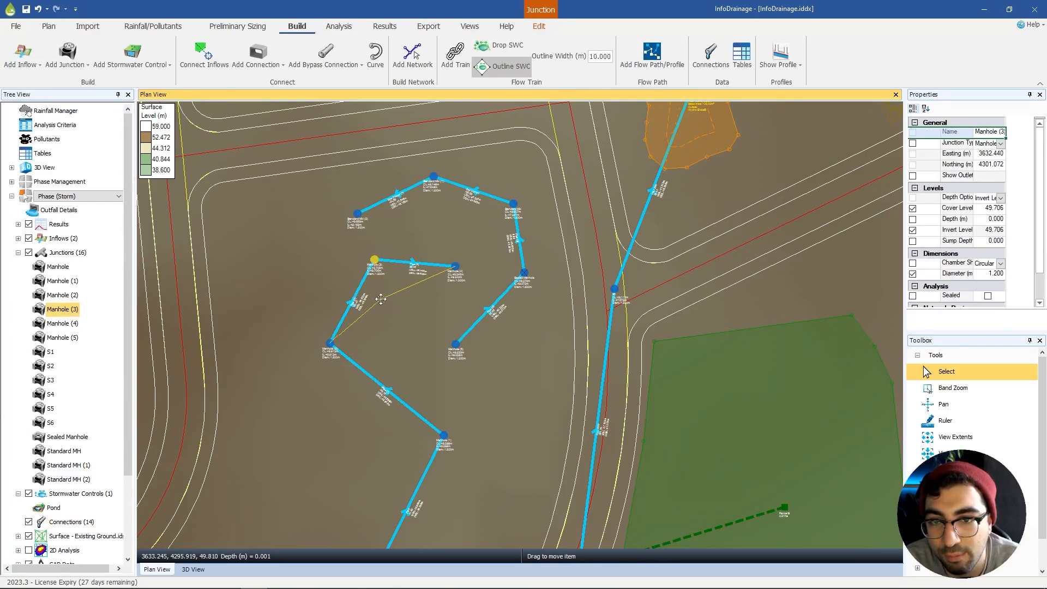
click(458, 346)
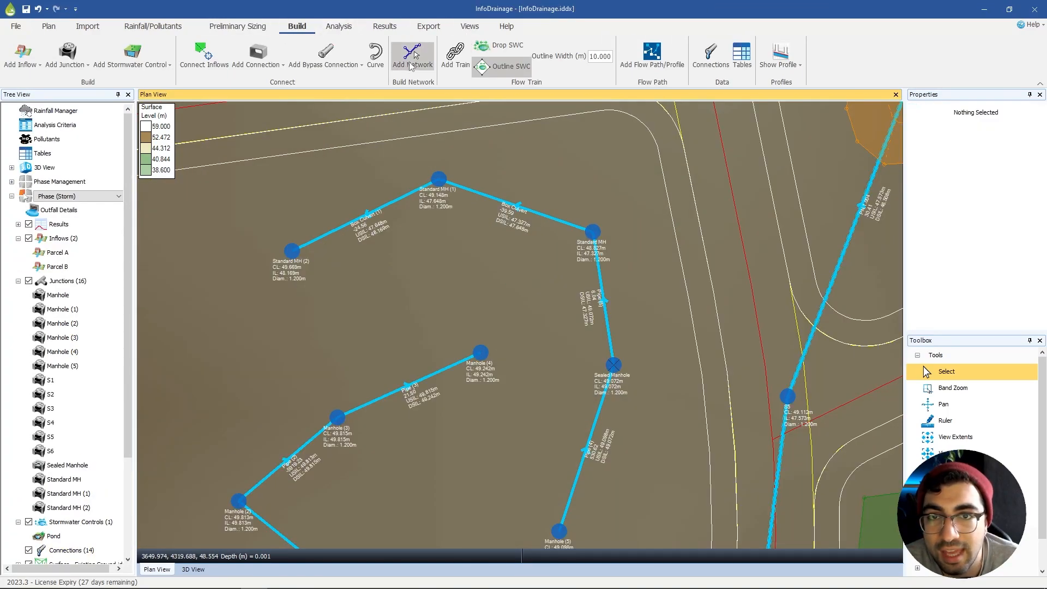
Step: Add a train starting at Manhole (4) and running north through three Standard MH junctions linked by Box Culverts
click(454, 63)
scroll(480, 360, up, 6)
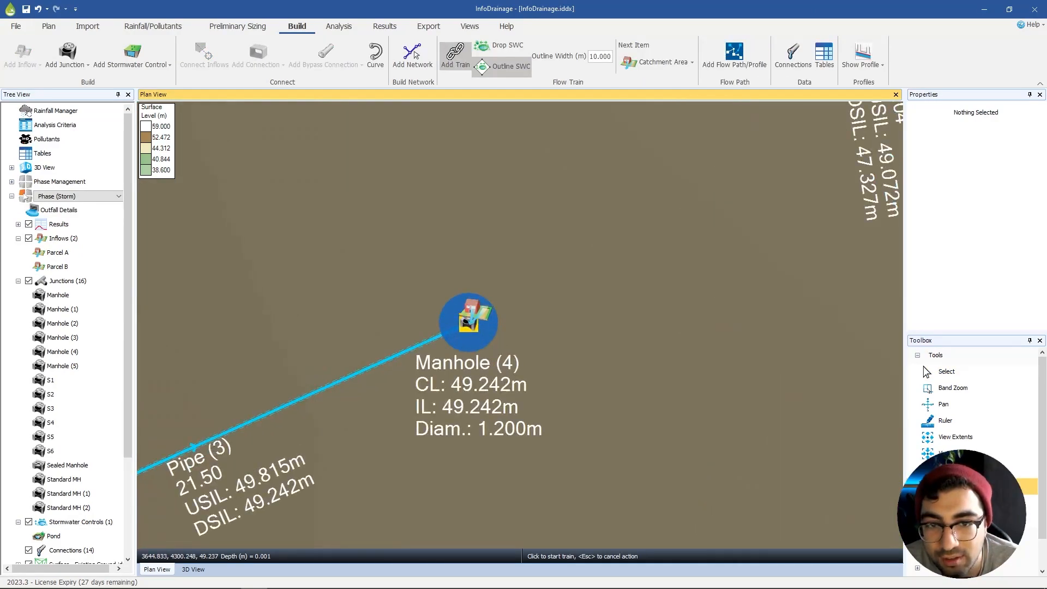
click(486, 303)
middle_drag(480, 205, 539, 387)
scroll(537, 384, down, 1)
middle_drag(334, 388, 502, 363)
click(499, 349)
click(528, 253)
key(Escape)
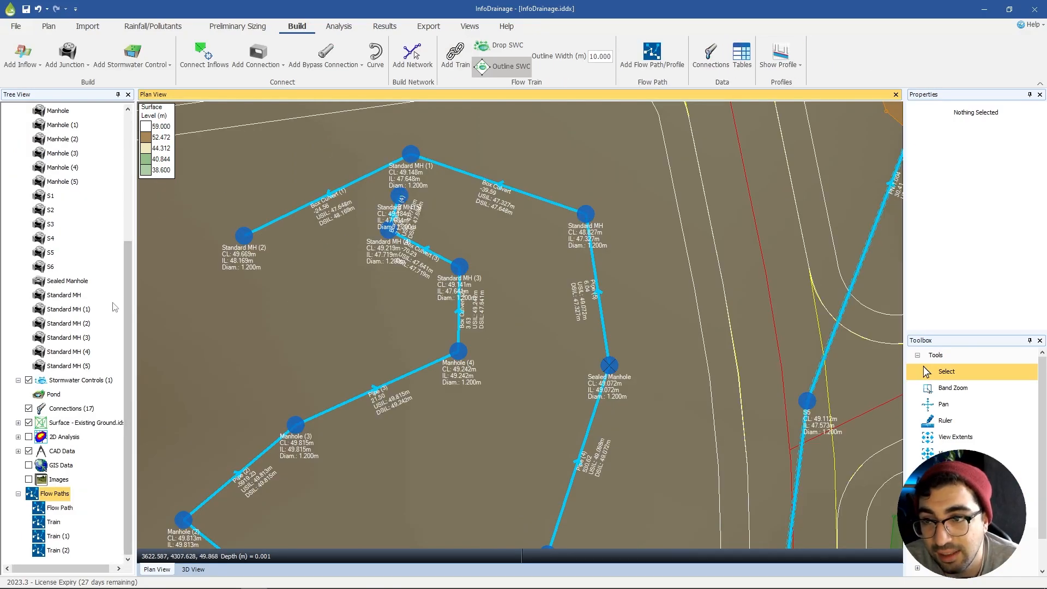
Step: Collapse the Junctions list and highlight Flow Path, Train, Train (1) and Train (2) one by one on the plan
scroll(30, 338, up, 4)
scroll(26, 554, down, 2)
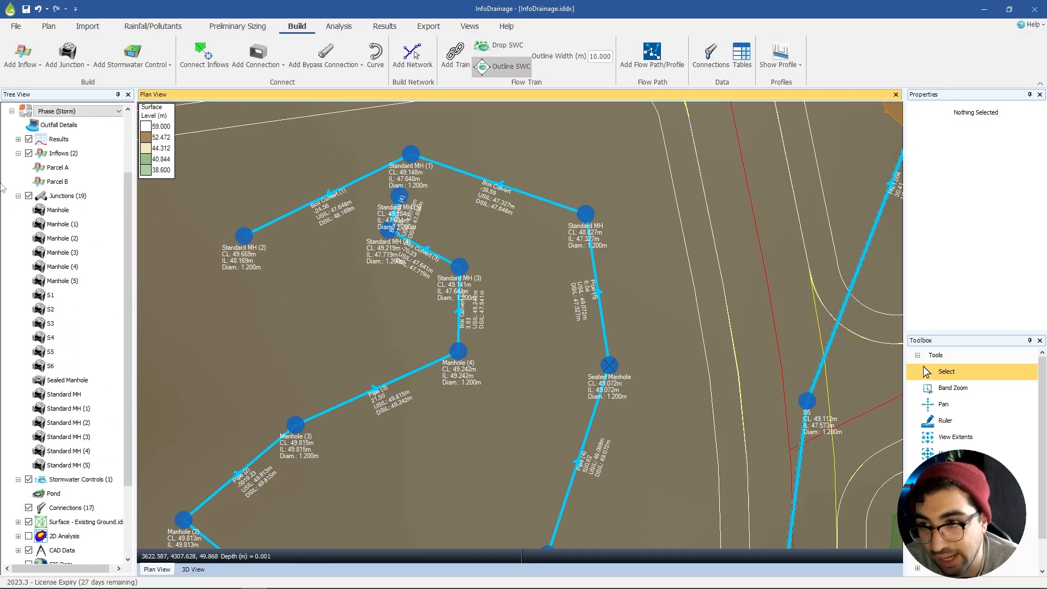
click(18, 196)
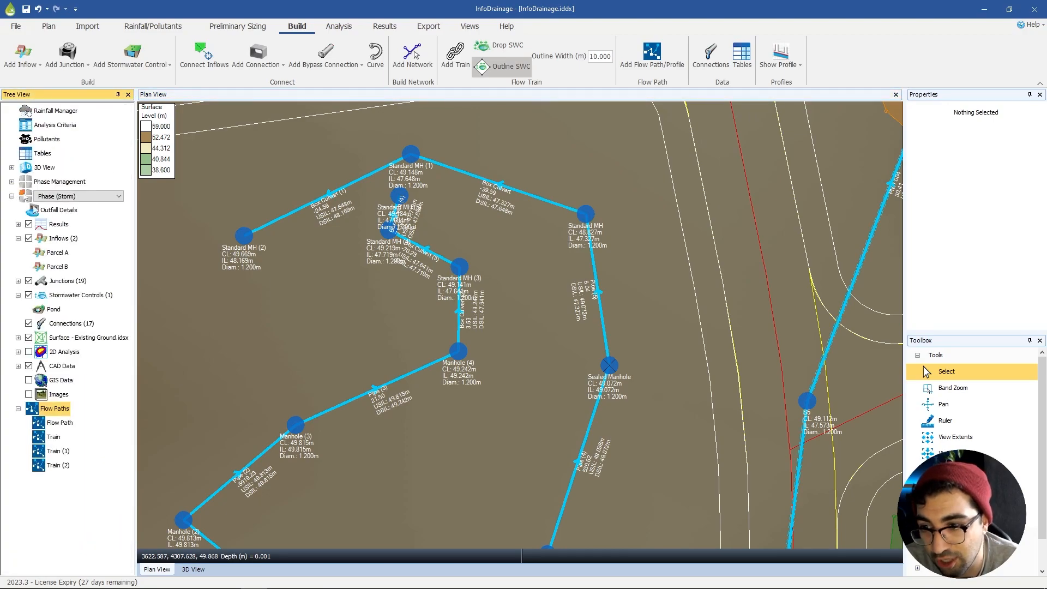
click(55, 423)
scroll(698, 346, down, 6)
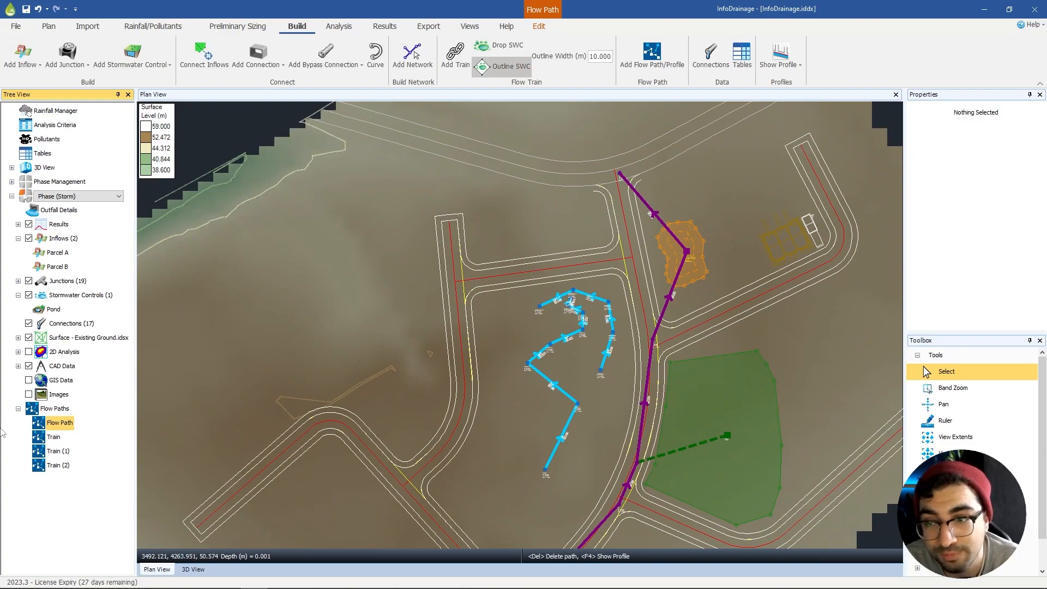
click(53, 437)
scroll(567, 399, up, 2)
click(55, 451)
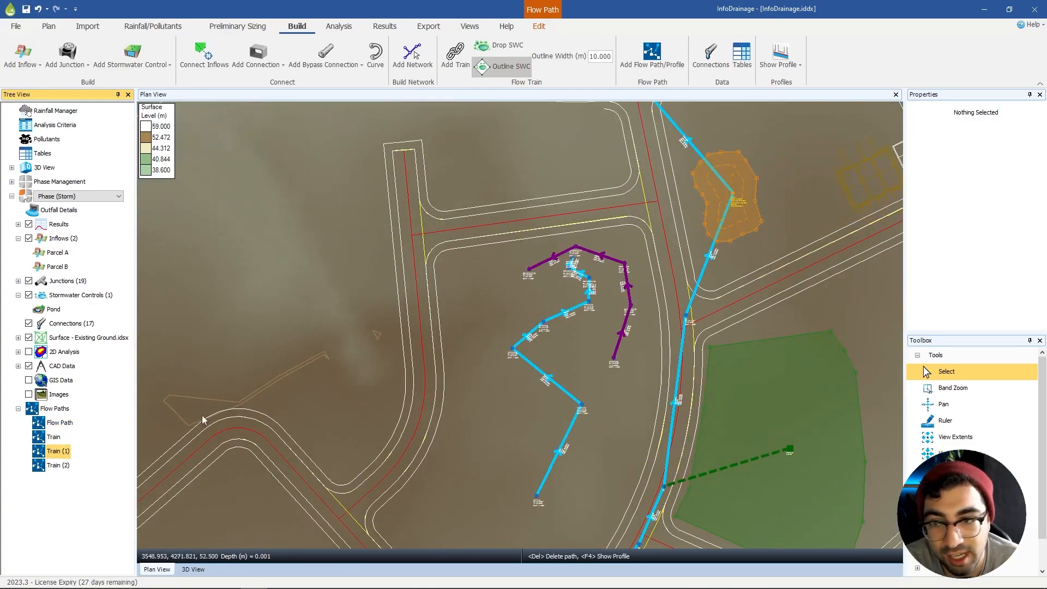
click(54, 465)
scroll(593, 286, up, 3)
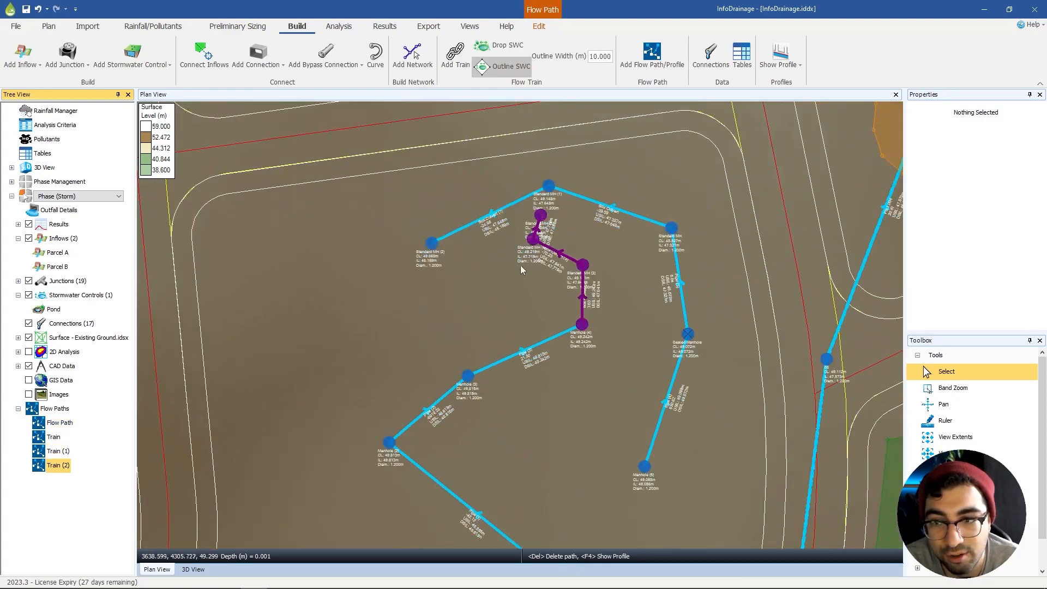
Step: Rename the flow path along the main run as Main Route
click(60, 423)
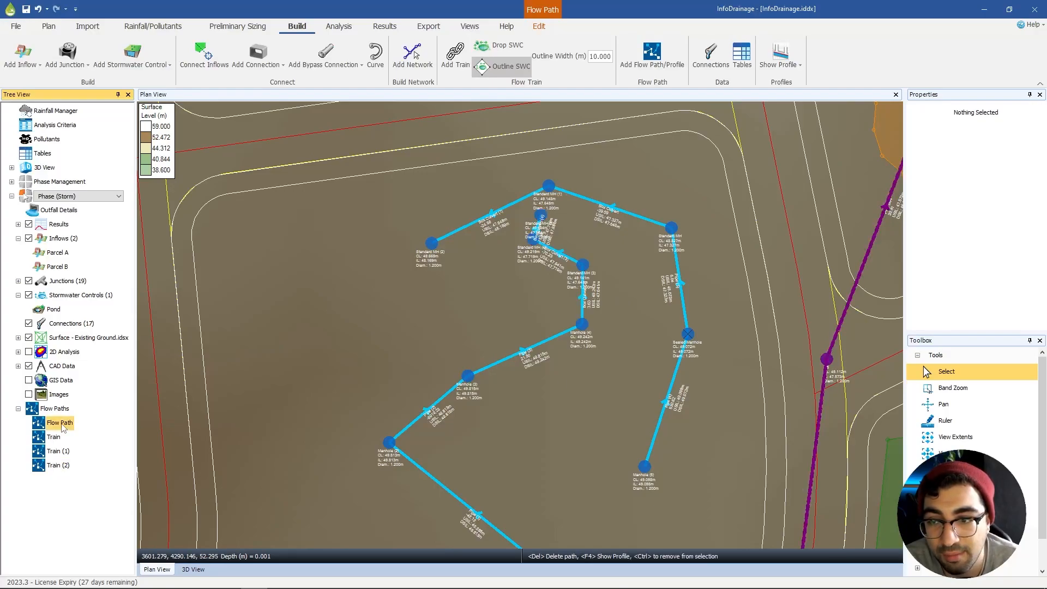
right_click(60, 423)
click(91, 460)
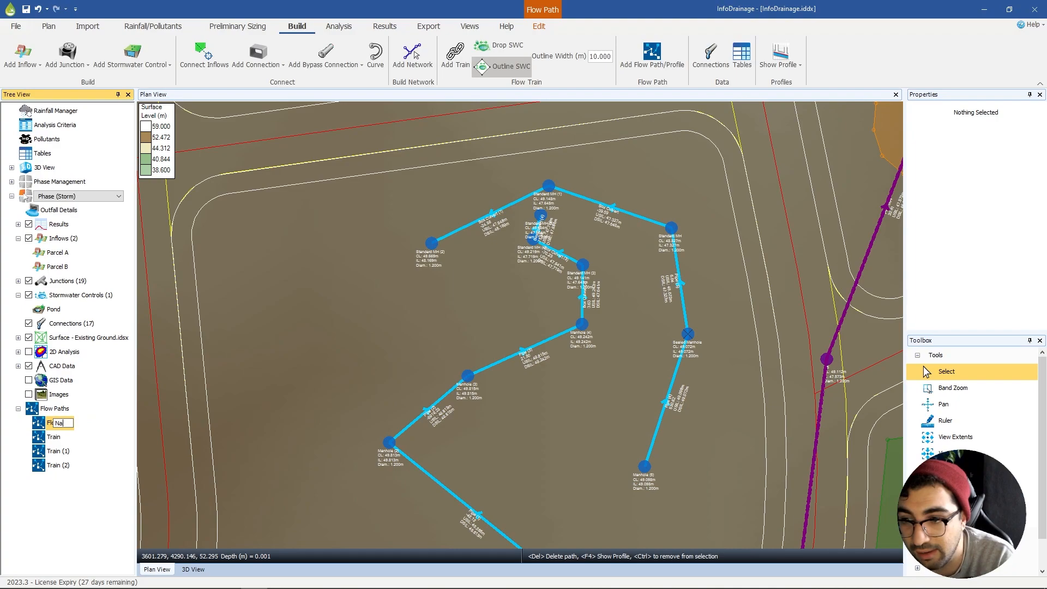
text(Main Ro)
key(Return)
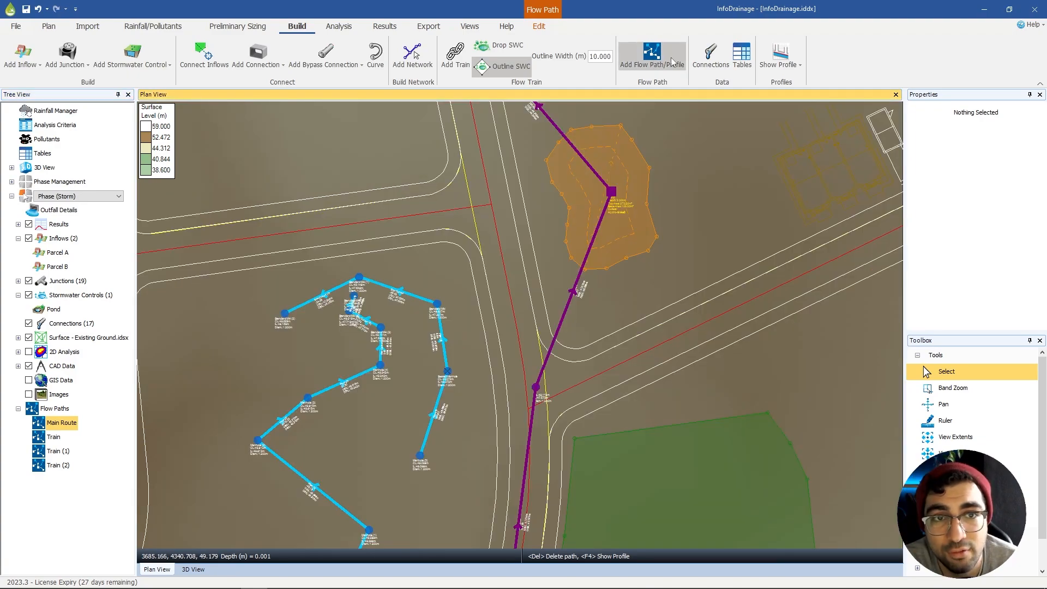
Step: Define a new flow path from the southernmost manhole of the first train to Manhole (2), and select it among the flow paths
scroll(592, 328, down, 2)
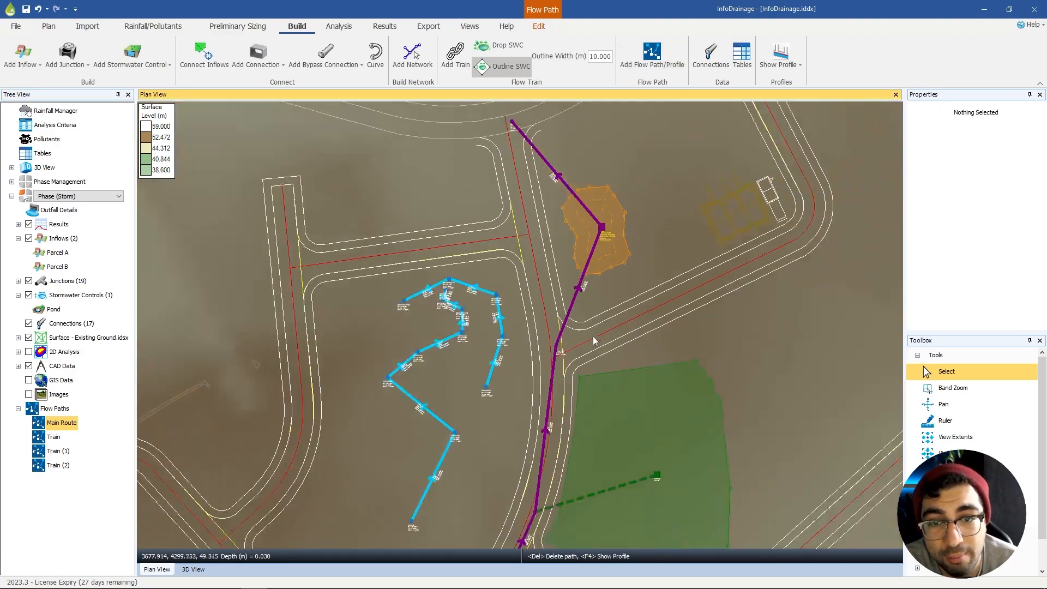
click(652, 54)
middle_drag(444, 428, 444, 332)
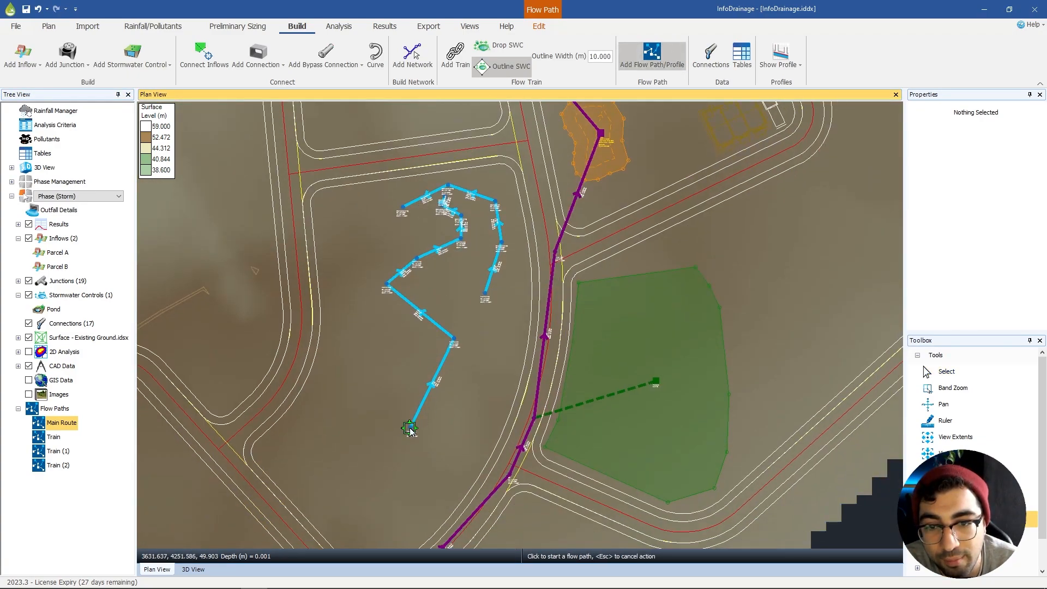
click(410, 429)
click(387, 283)
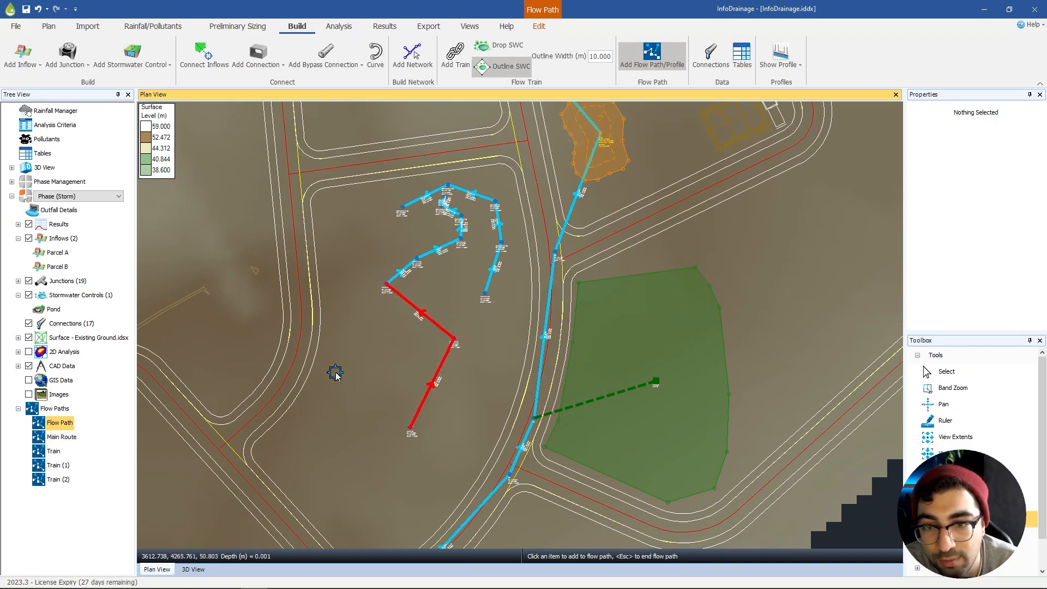
click(64, 424)
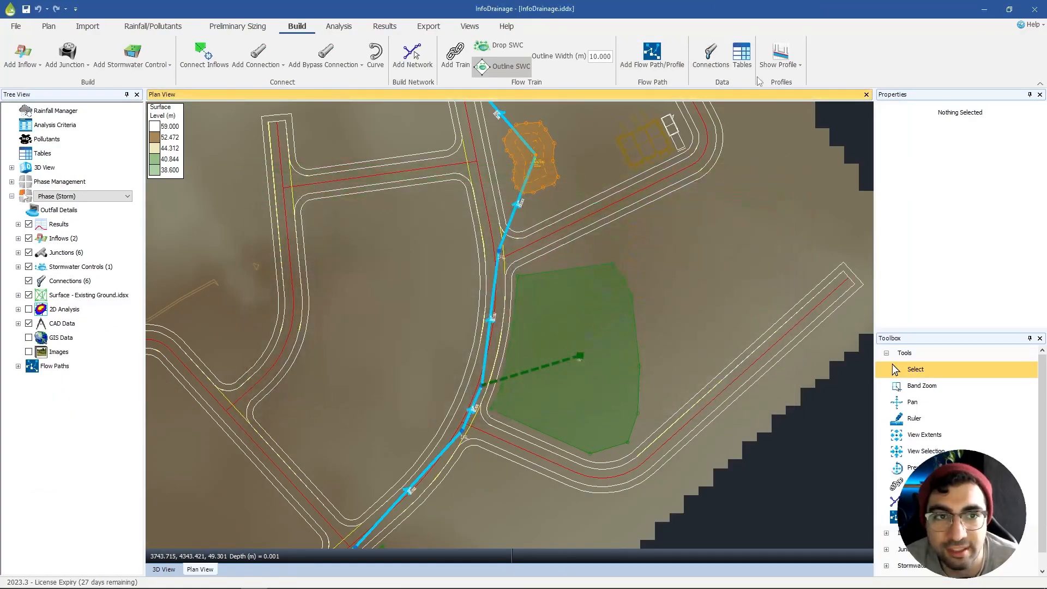
Step: Review the Connections table and its flow path filter choices, keep All Connections, and close it
click(711, 55)
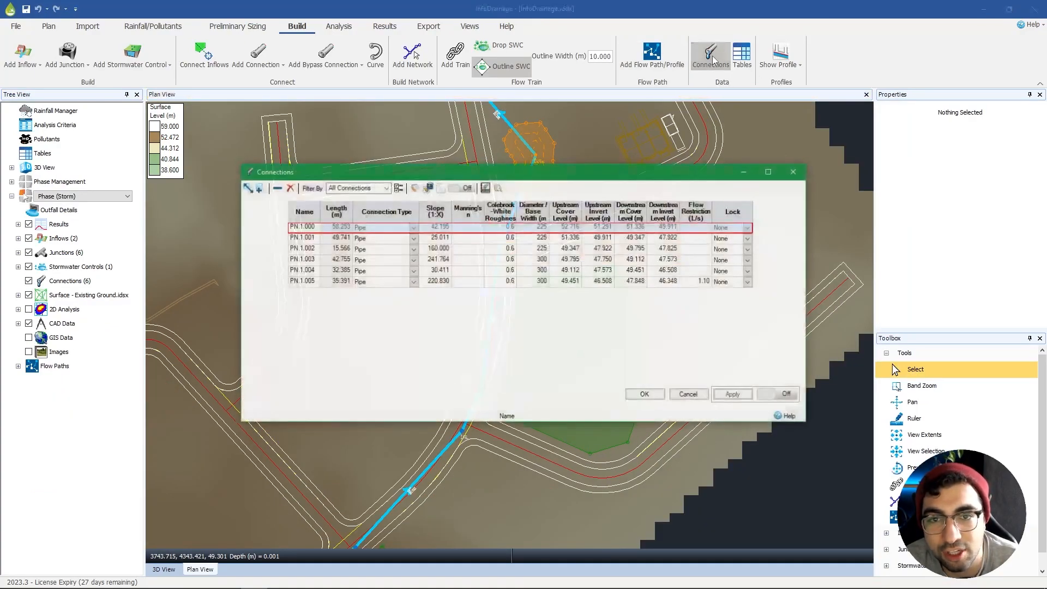
click(369, 188)
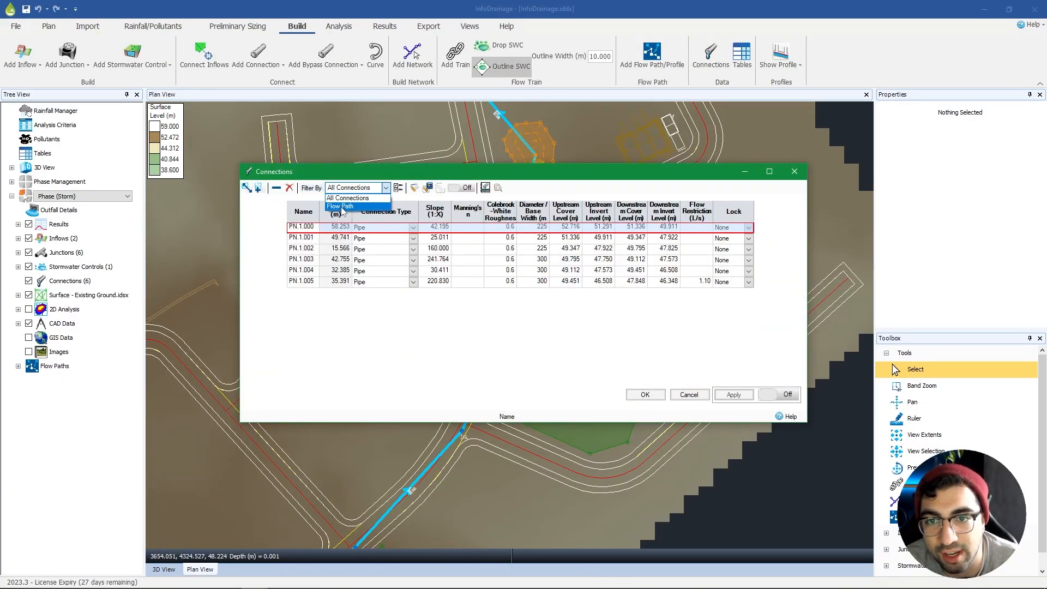
click(349, 198)
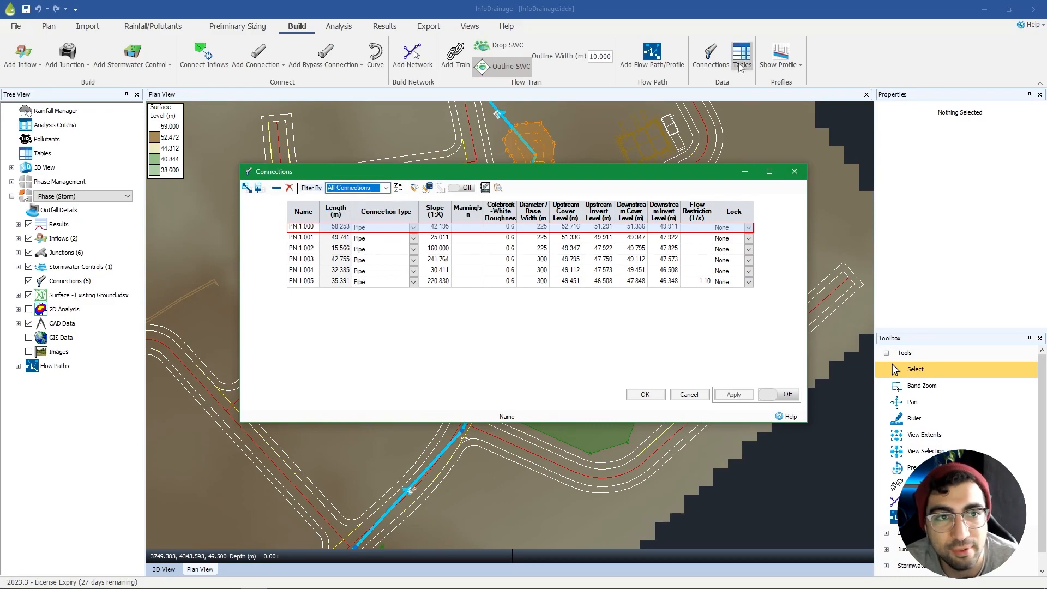
click(792, 172)
Step: Open the Junctions data table, filter it by Flow Path, and hide the Sealed and Depth Option columns
click(743, 56)
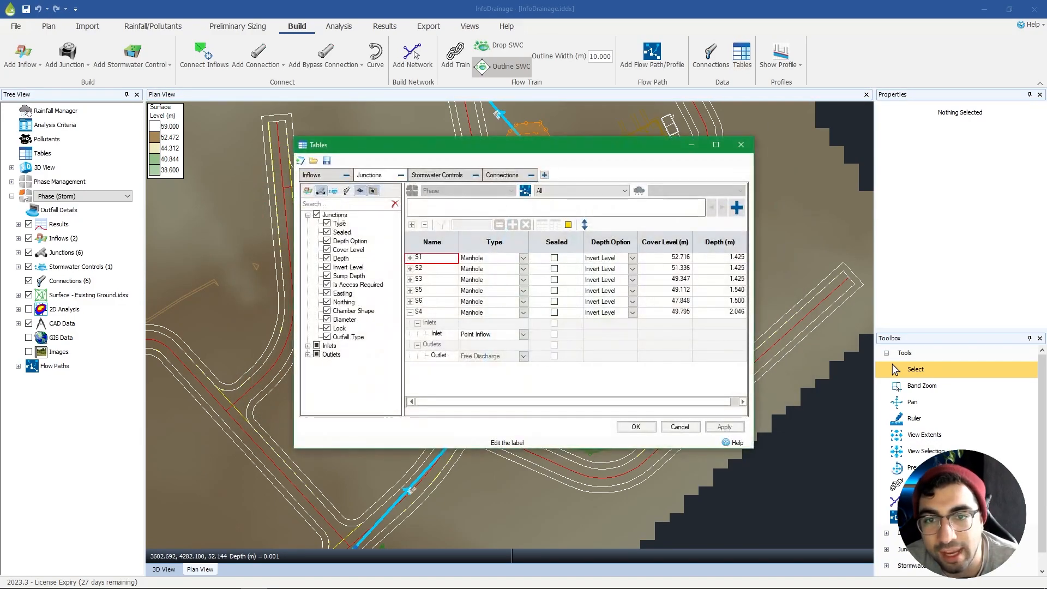
click(555, 192)
click(548, 209)
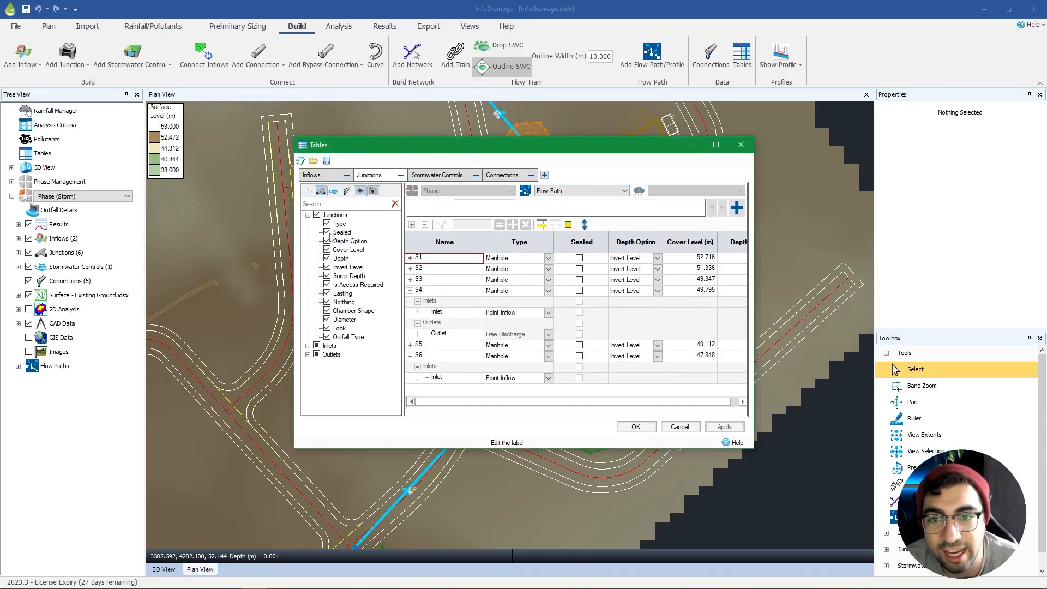
click(327, 232)
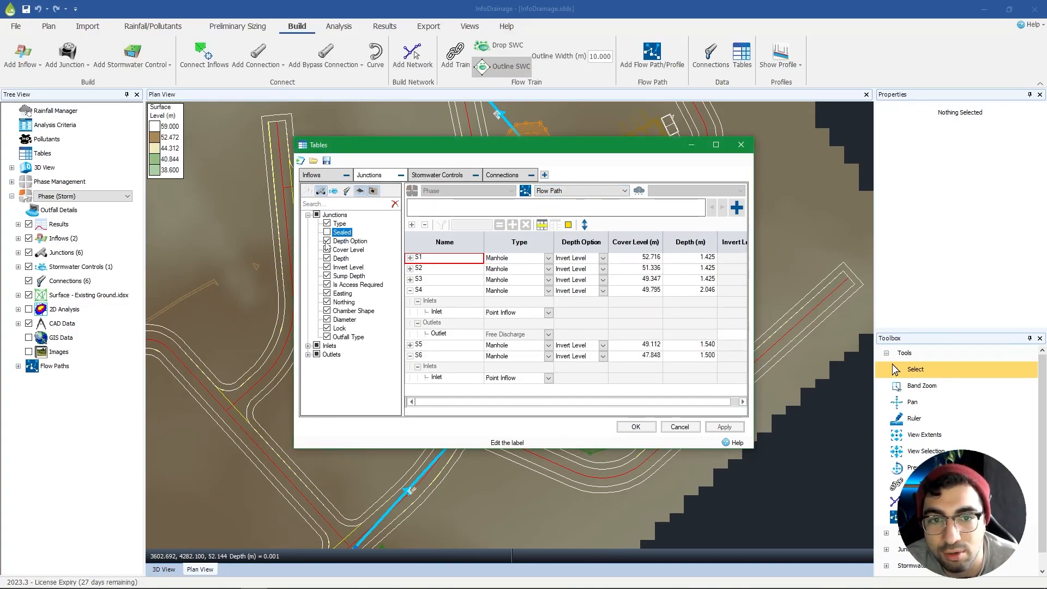
click(327, 241)
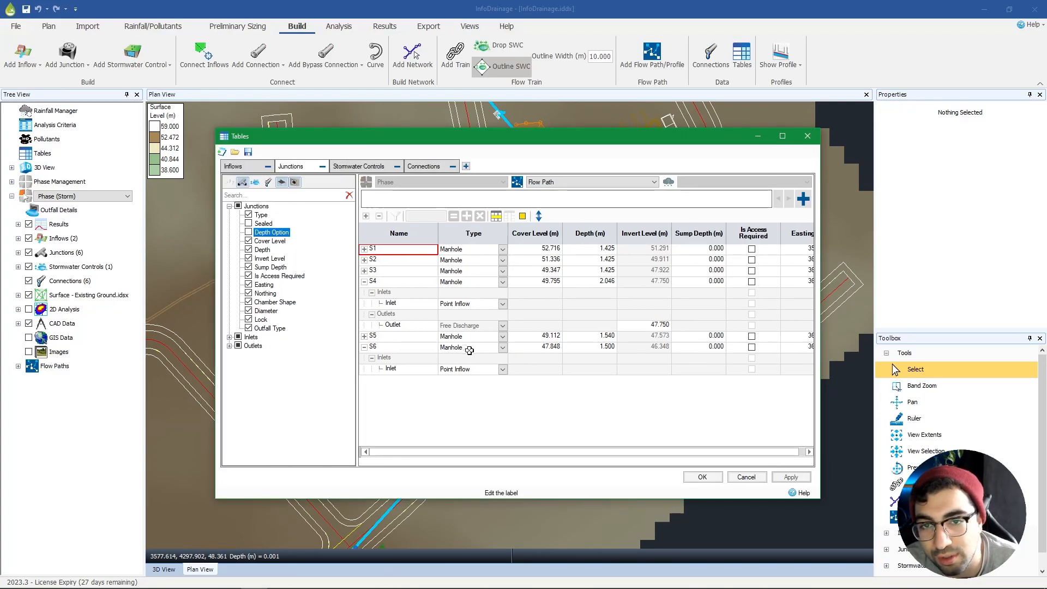
Step: Highlight the S1 and S4 rows in the Junctions table
click(496, 216)
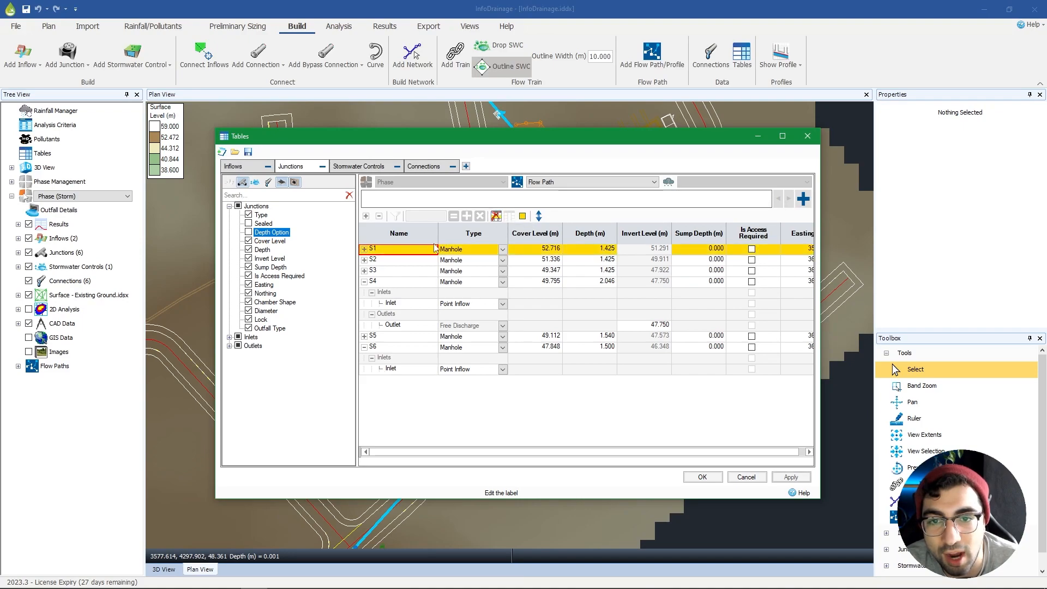
click(385, 327)
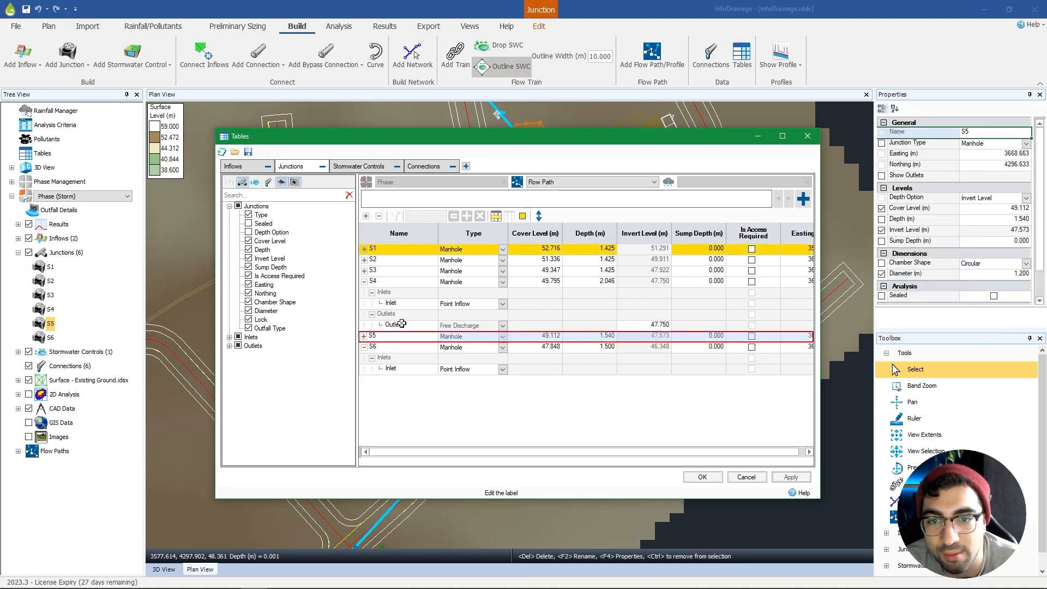
click(633, 282)
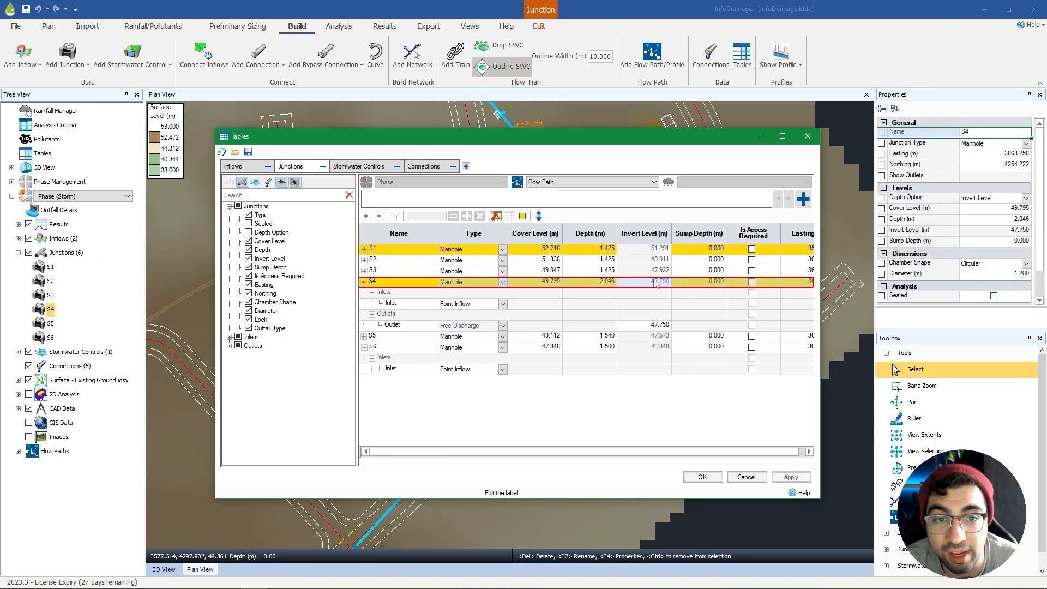
Step: Look over the Junctions table alongside the plan, and close the Tables window
drag(607, 452, 622, 452)
drag(472, 464, 458, 462)
drag(352, 138, 166, 147)
middle_drag(660, 208, 775, 191)
drag(314, 155, 462, 148)
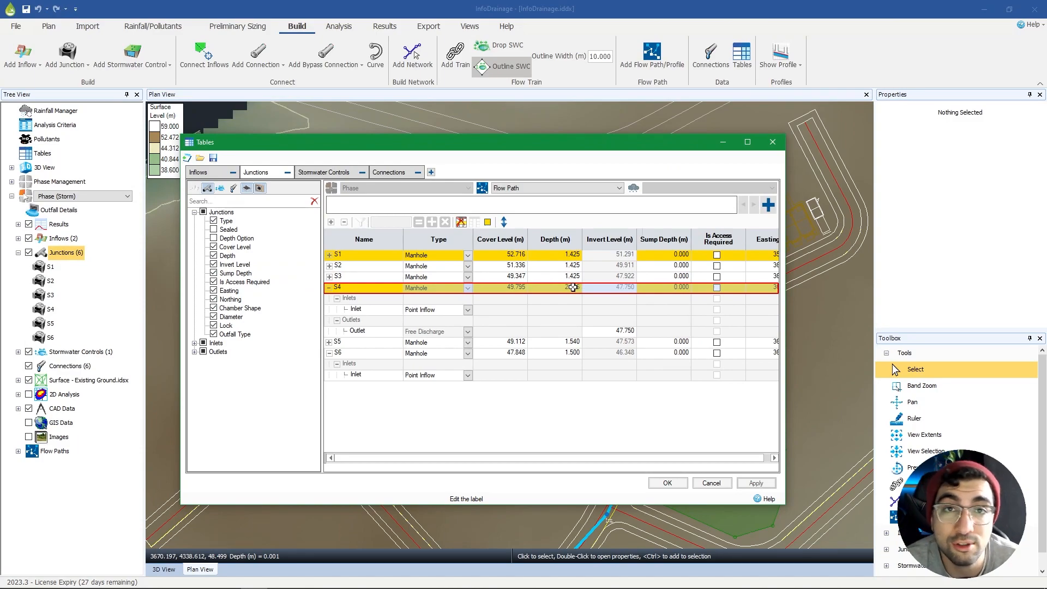
click(772, 142)
Step: Show the profile of the Flow Path and examine its manholes, pipes and the Pond outlet
click(781, 55)
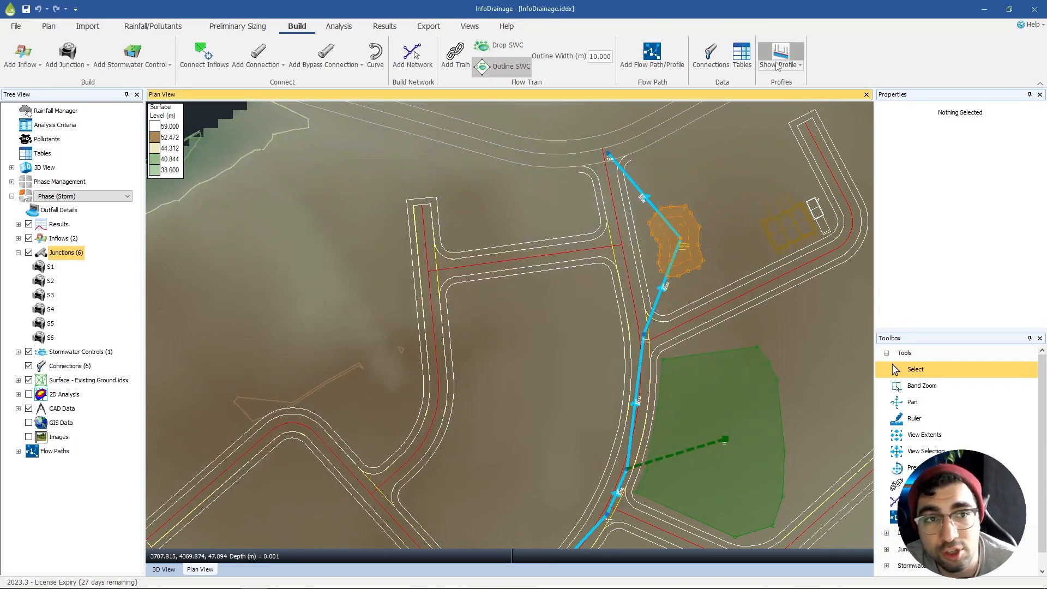
click(760, 127)
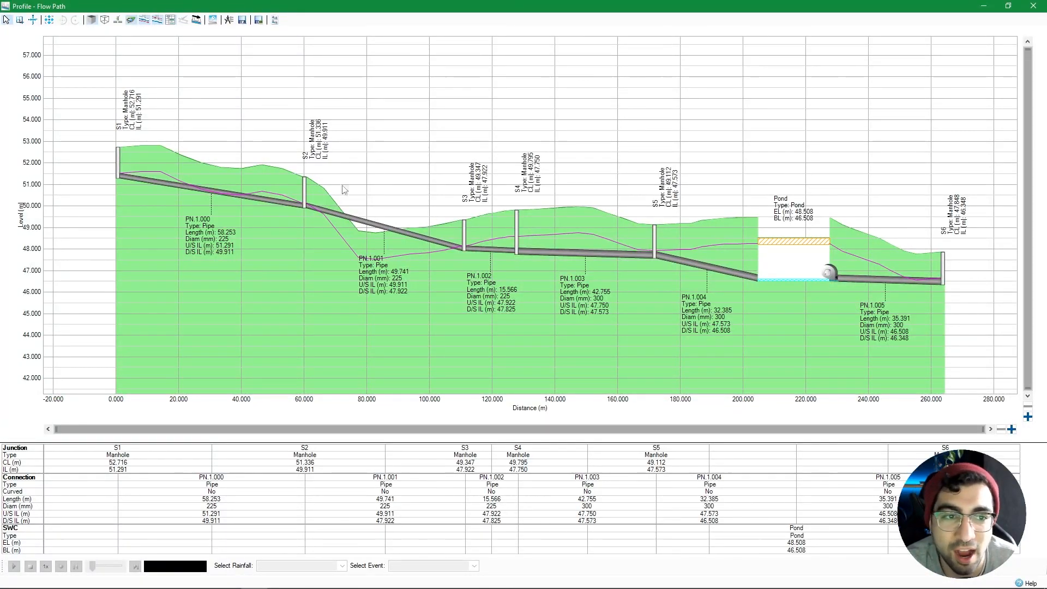
mouse_move(830, 278)
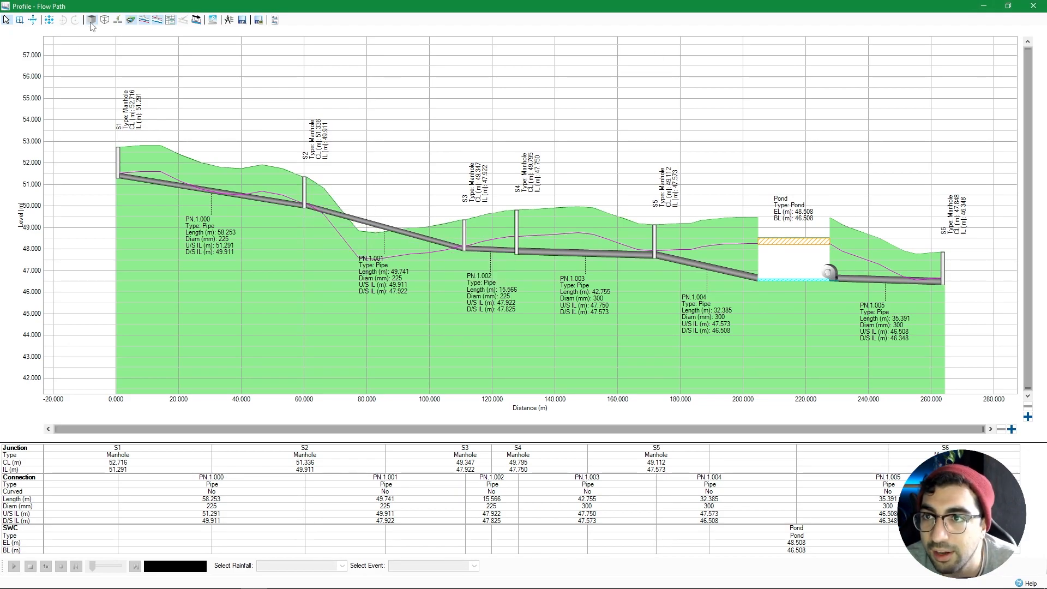
Step: Open the profile's CAD Options, review the scale and layer settings, and close them without exporting
click(241, 21)
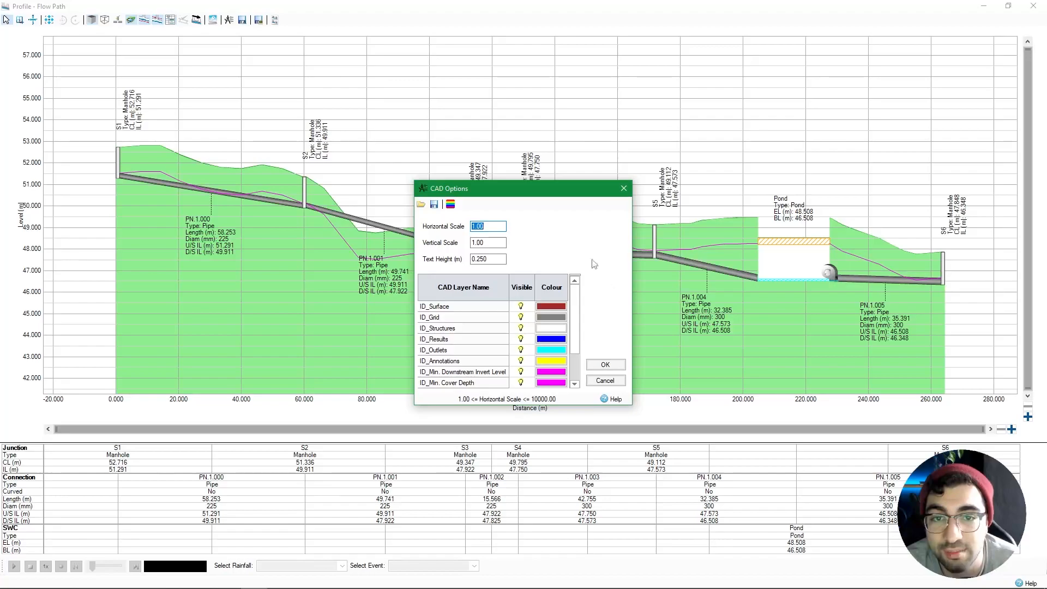
scroll(593, 331, down, 3)
click(623, 189)
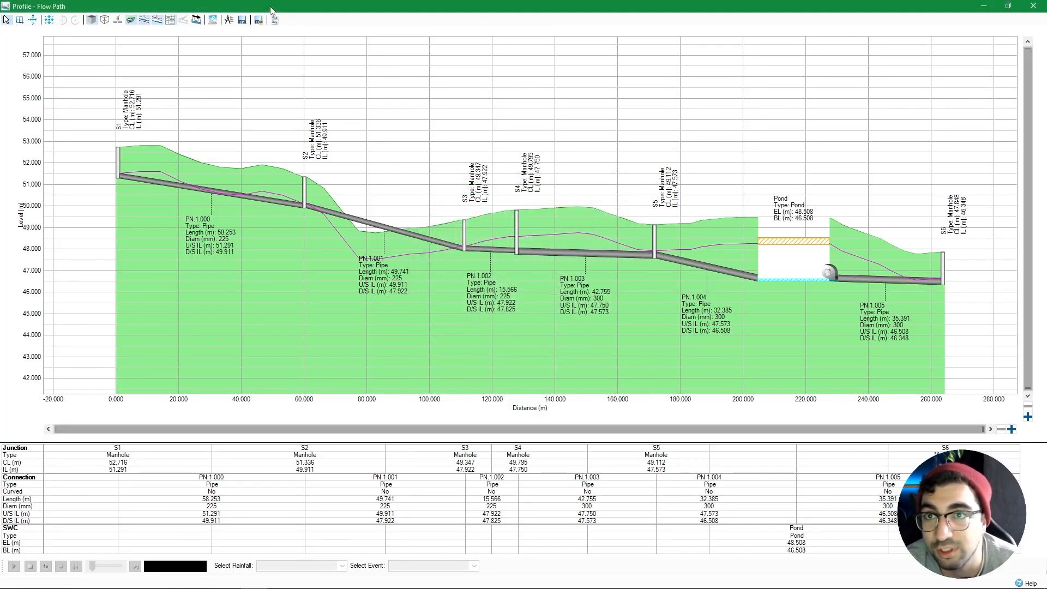
Step: Preview the Flow Path profile's plot sheets and settings, and close the plot preview and the profile
click(275, 20)
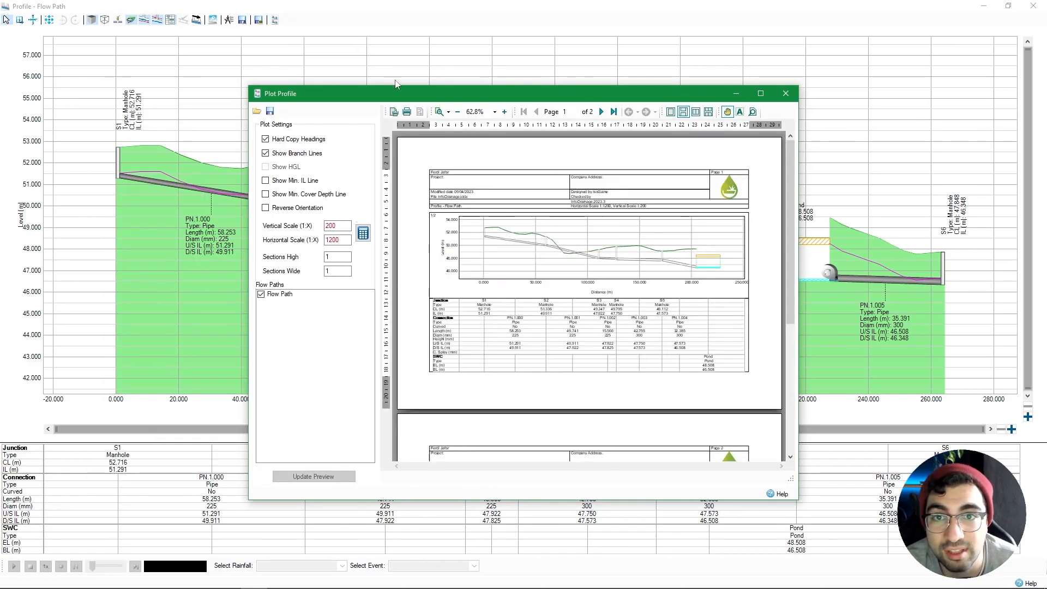
drag(408, 96, 374, 65)
scroll(657, 180, down, 5)
scroll(694, 207, up, 3)
scroll(694, 207, up, 3)
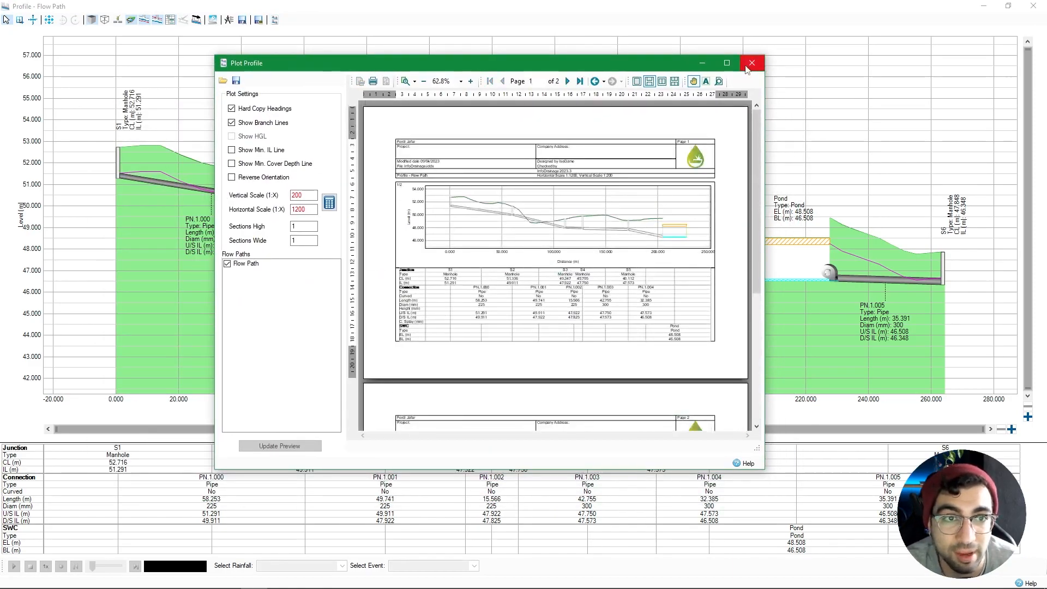
click(752, 63)
click(1033, 8)
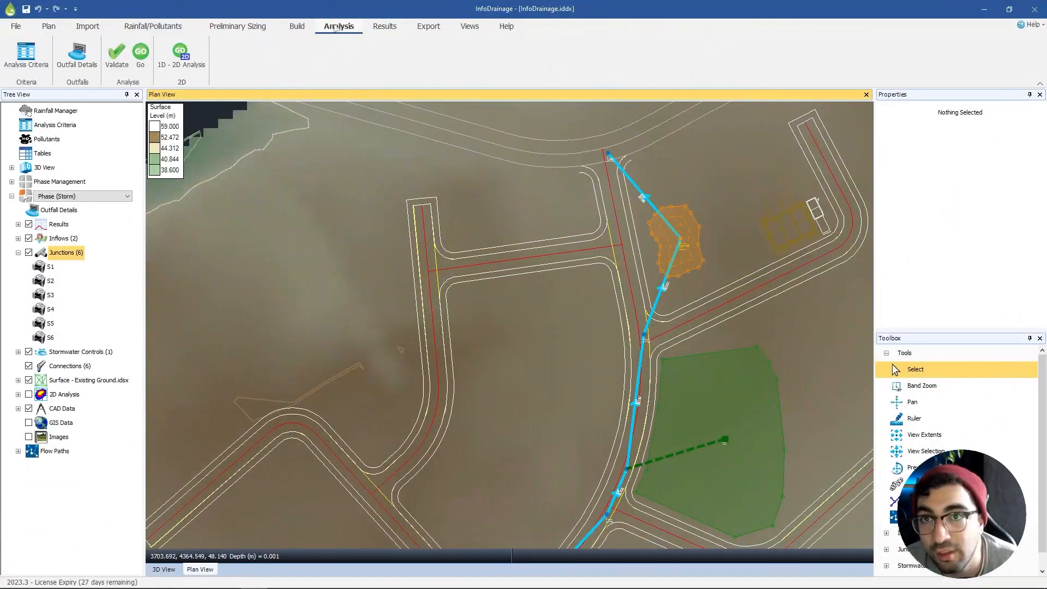
Step: Review the analysis criteria, keep the Dynamic runoff type, set the time step to Reduced and accept them
click(26, 55)
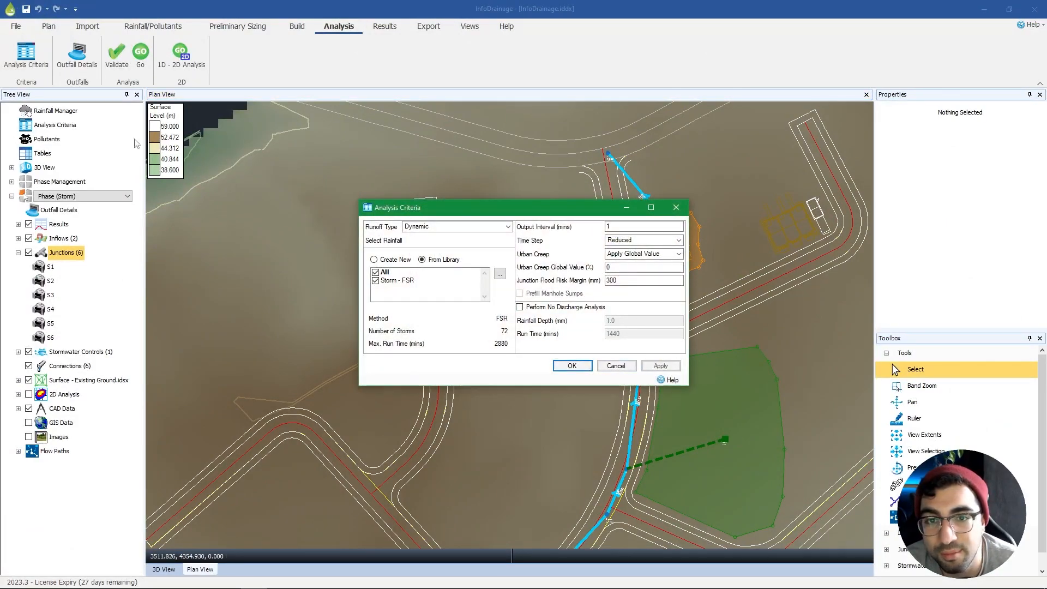
click(609, 226)
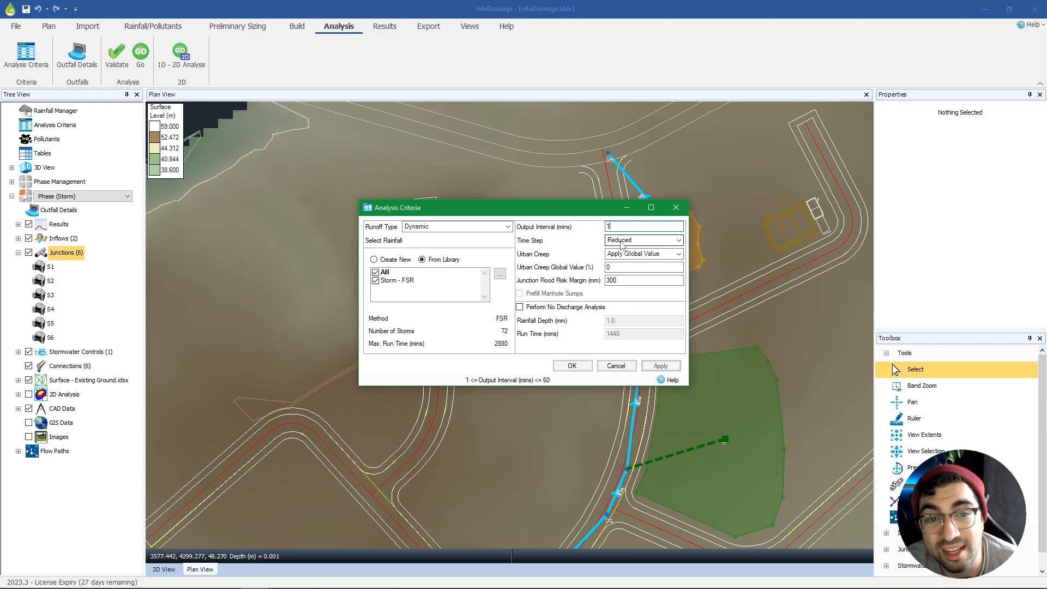
click(651, 244)
click(631, 257)
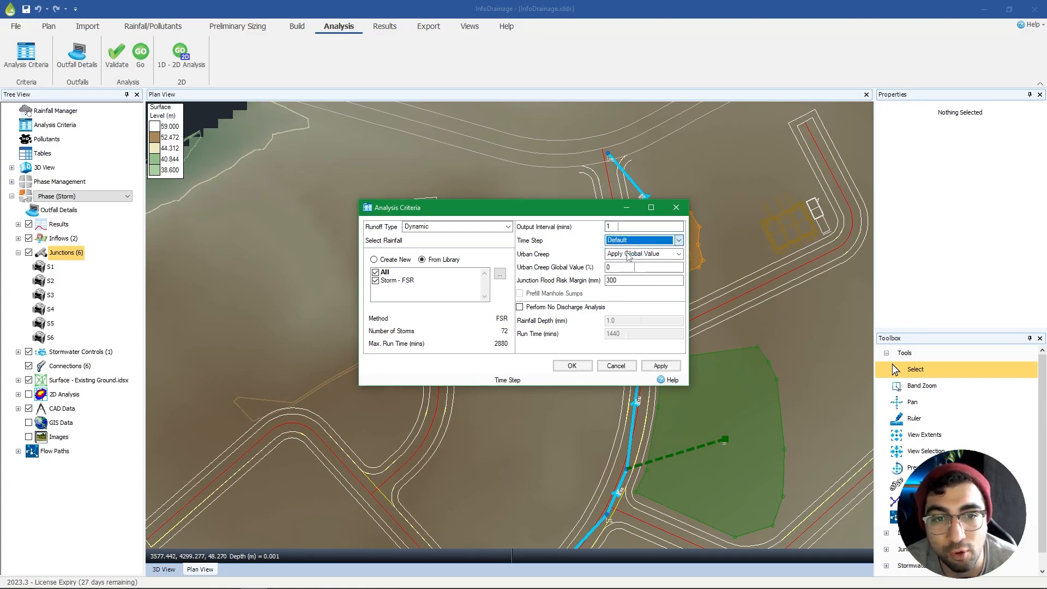
click(622, 242)
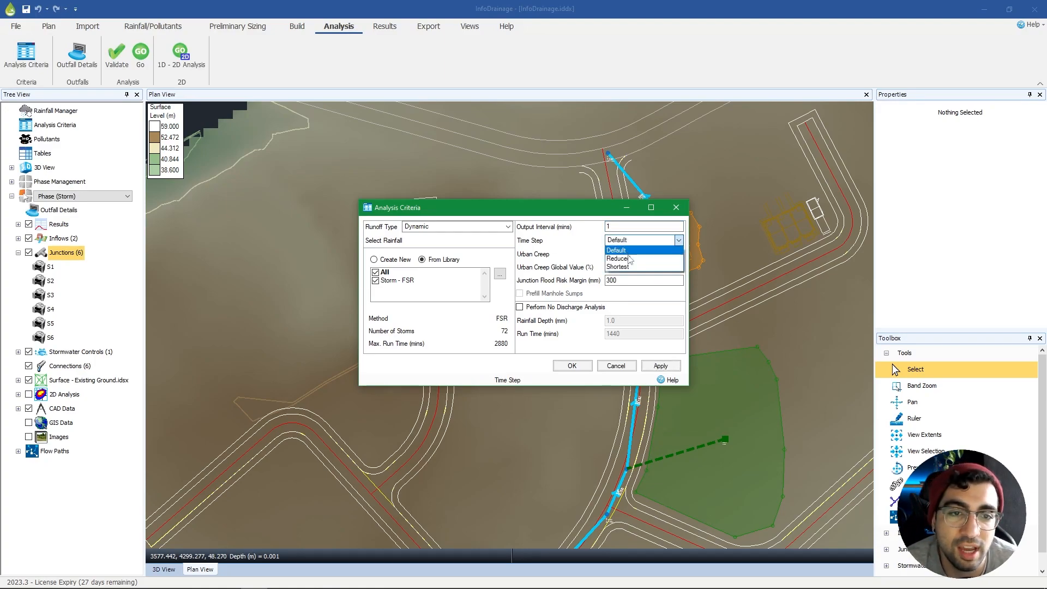
click(630, 259)
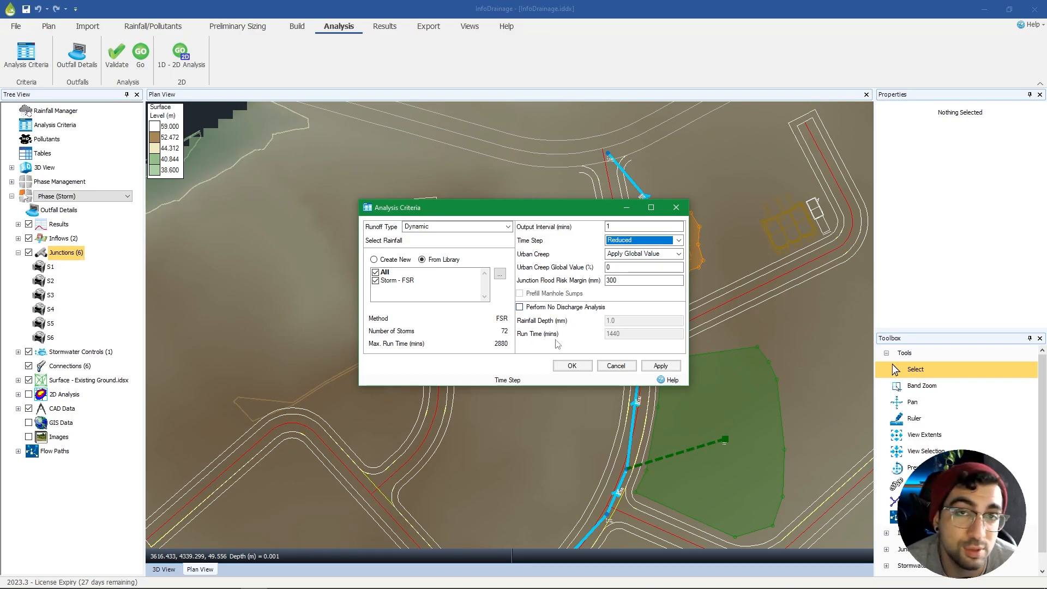
click(437, 228)
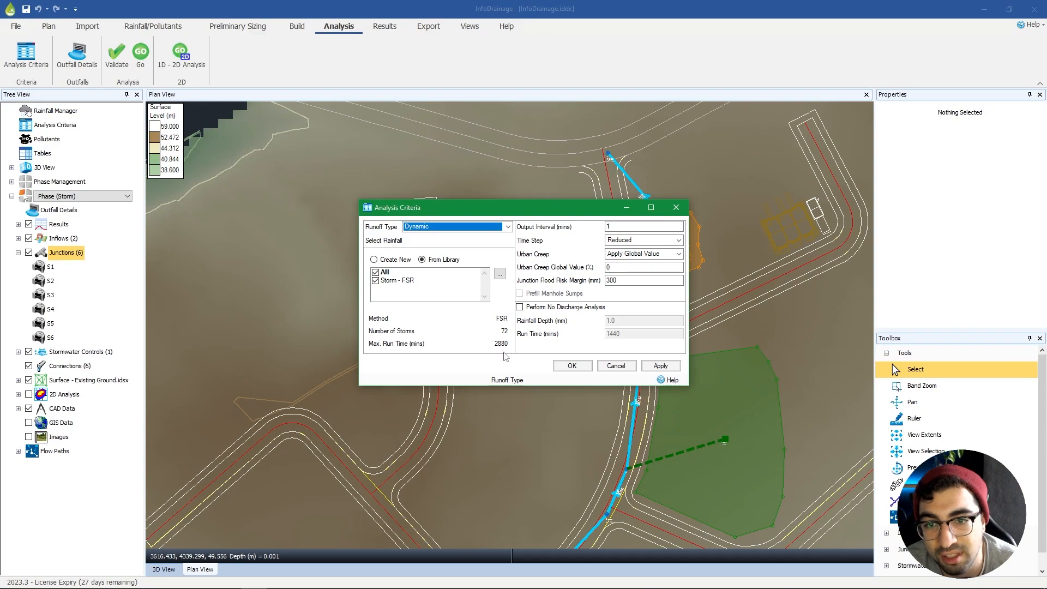
click(571, 365)
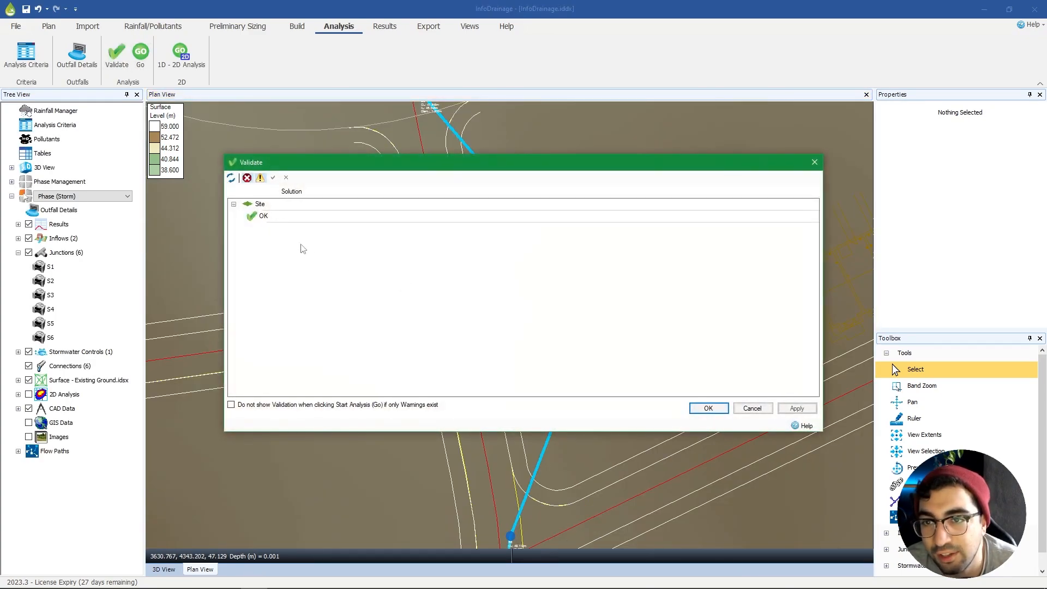
Step: Accept the validation and run the analysis, and review the Pond's critical storm in the Stormwater Controls Summary
click(709, 408)
click(132, 50)
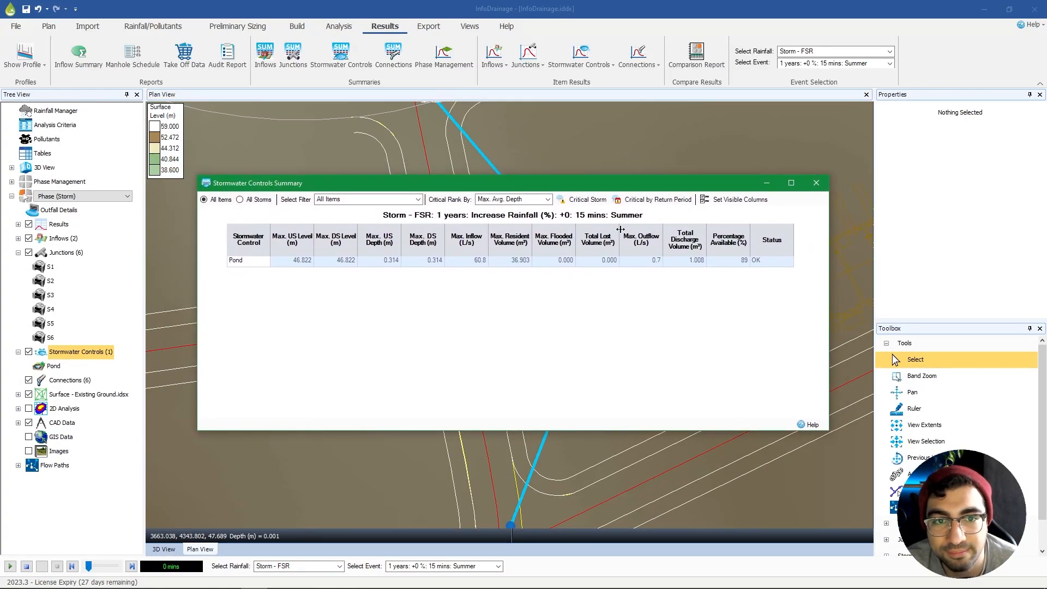
click(587, 199)
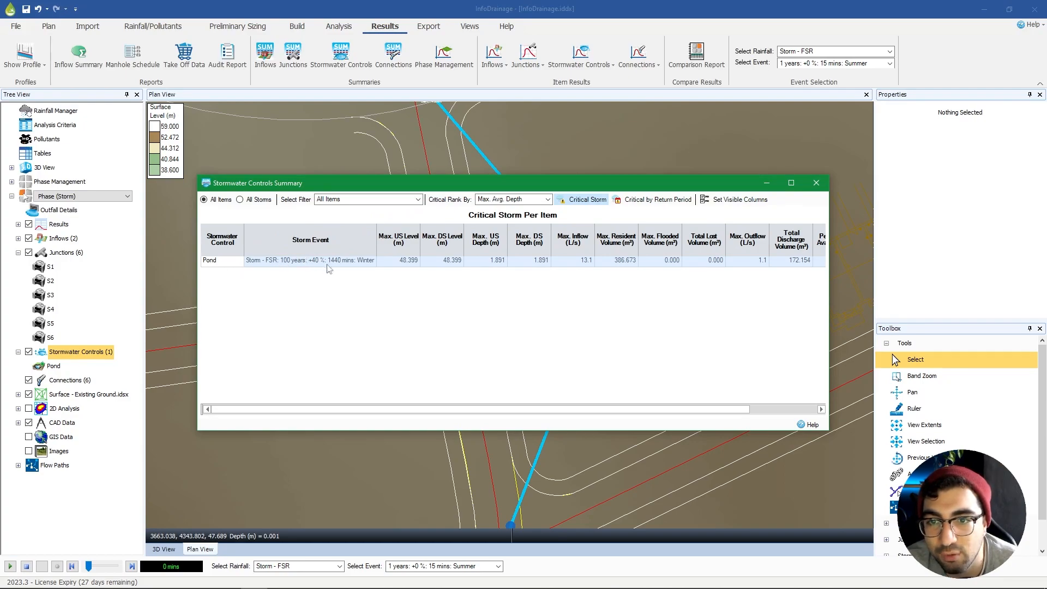
drag(316, 410, 403, 410)
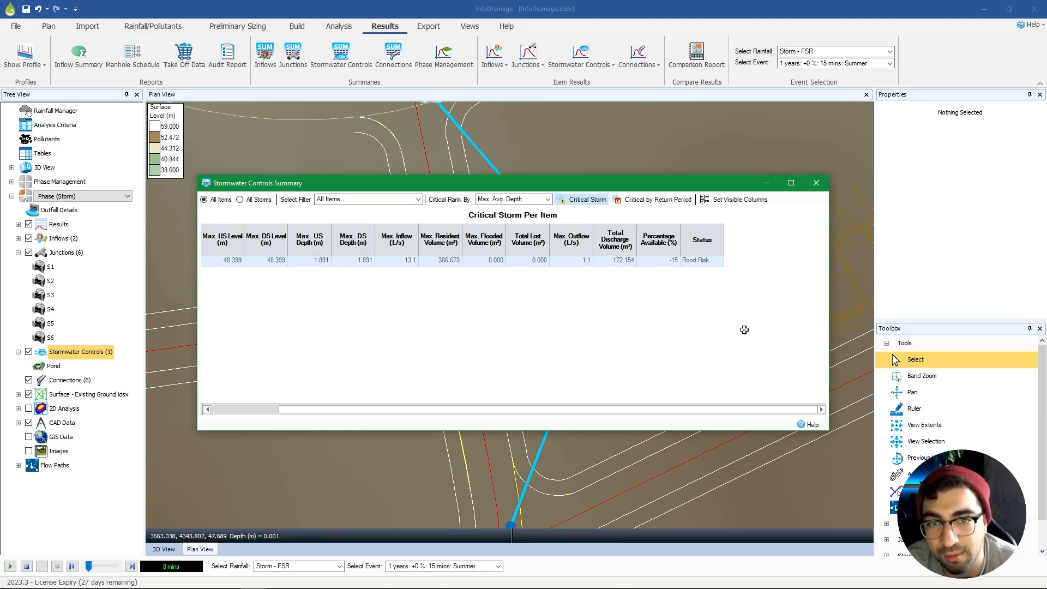
drag(591, 182, 590, 147)
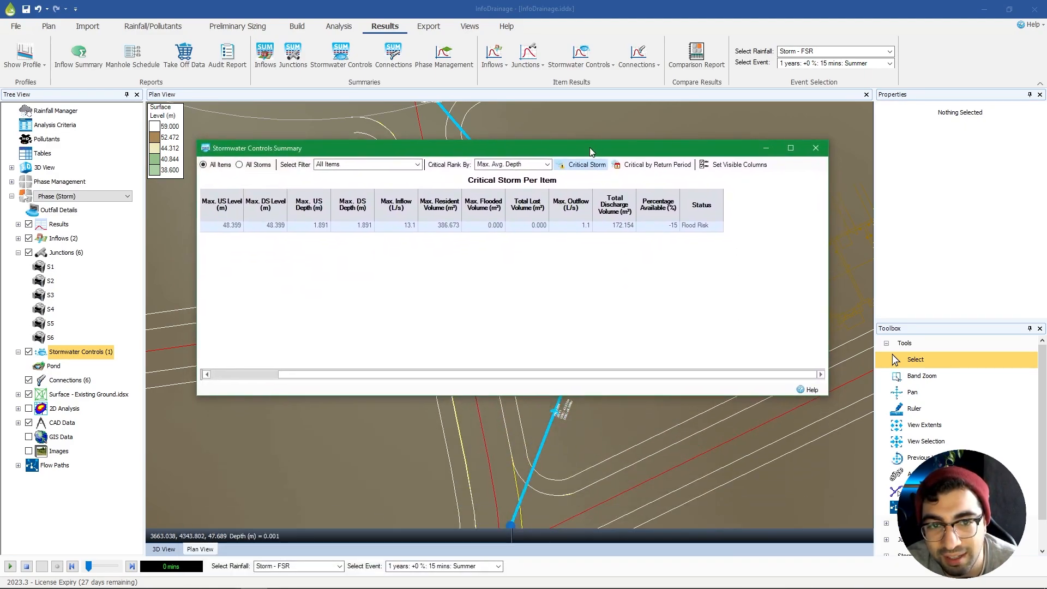
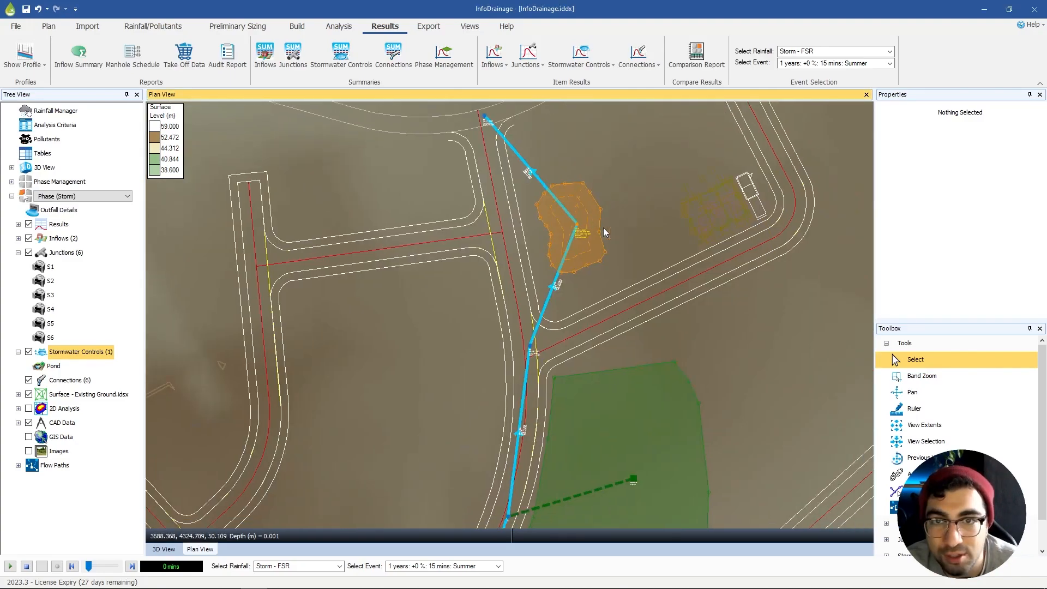
Step: Review Parcel A and Parcel B in the Inflow Summary and locate both catchments on the plan
middle_drag(603, 231, 597, 227)
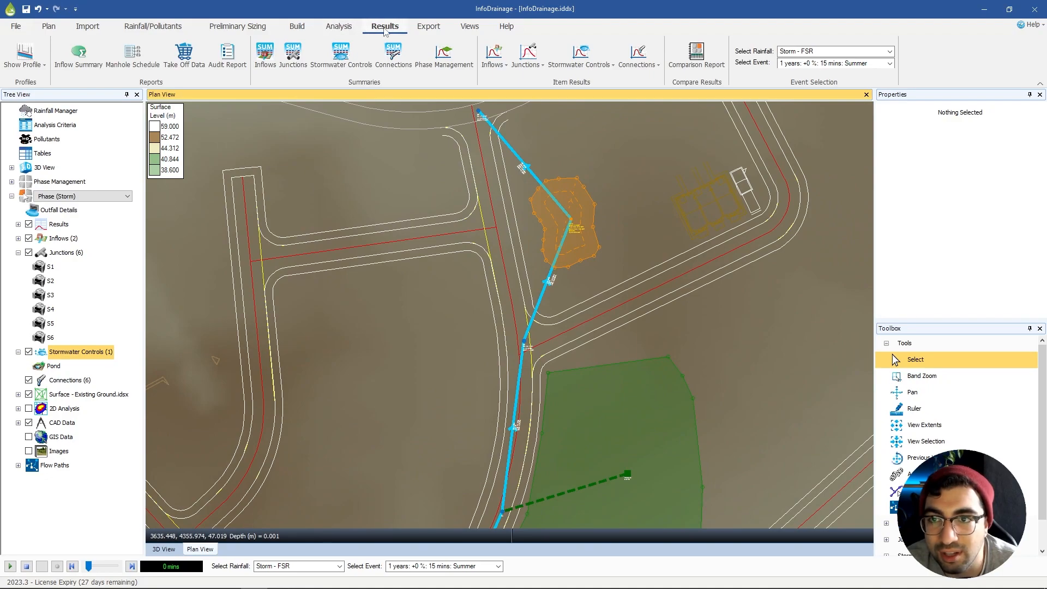
click(77, 66)
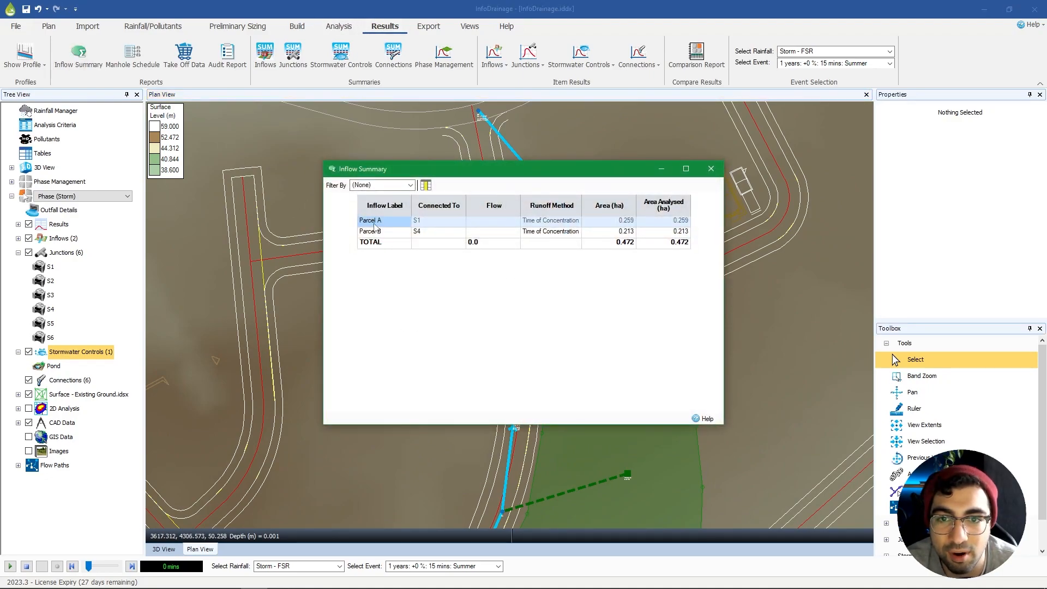
click(389, 232)
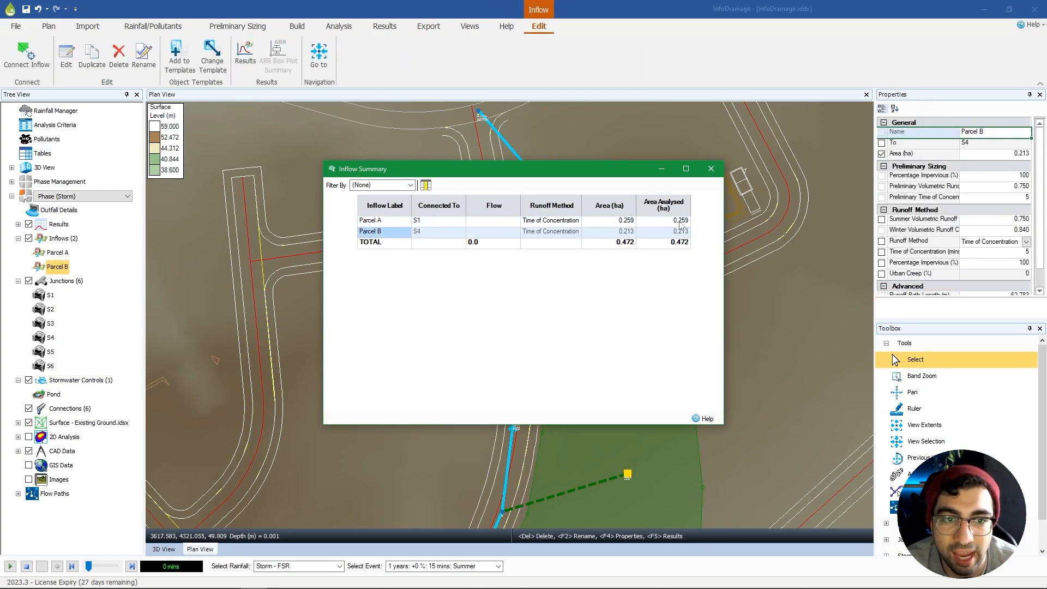
click(711, 169)
scroll(590, 207, down, 3)
scroll(442, 353, up, 3)
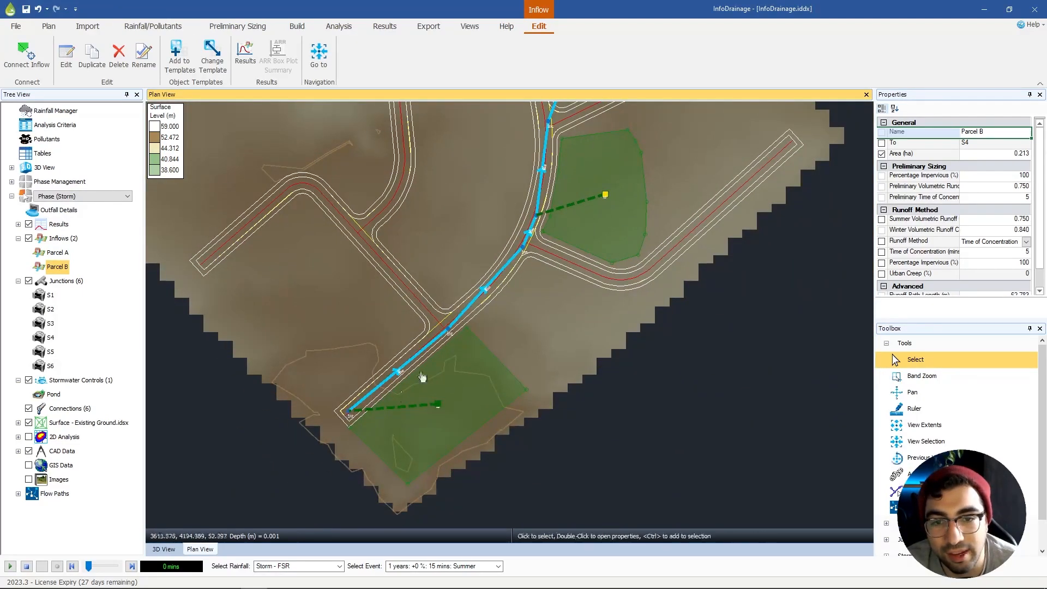
click(472, 374)
click(591, 218)
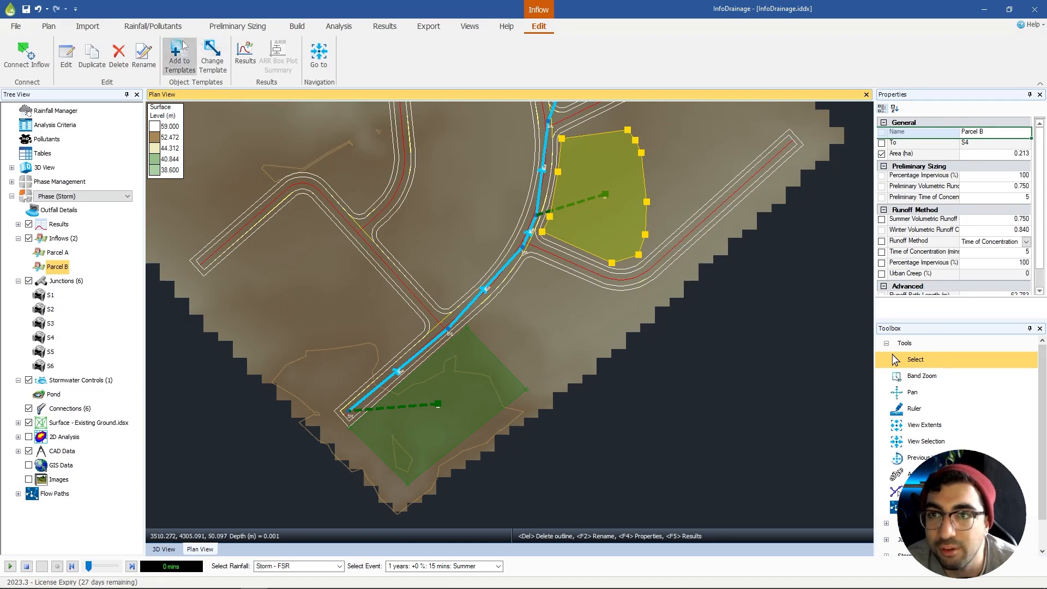
Step: Open the Manhole Schedule report, look through its entries and close it
click(385, 26)
click(148, 66)
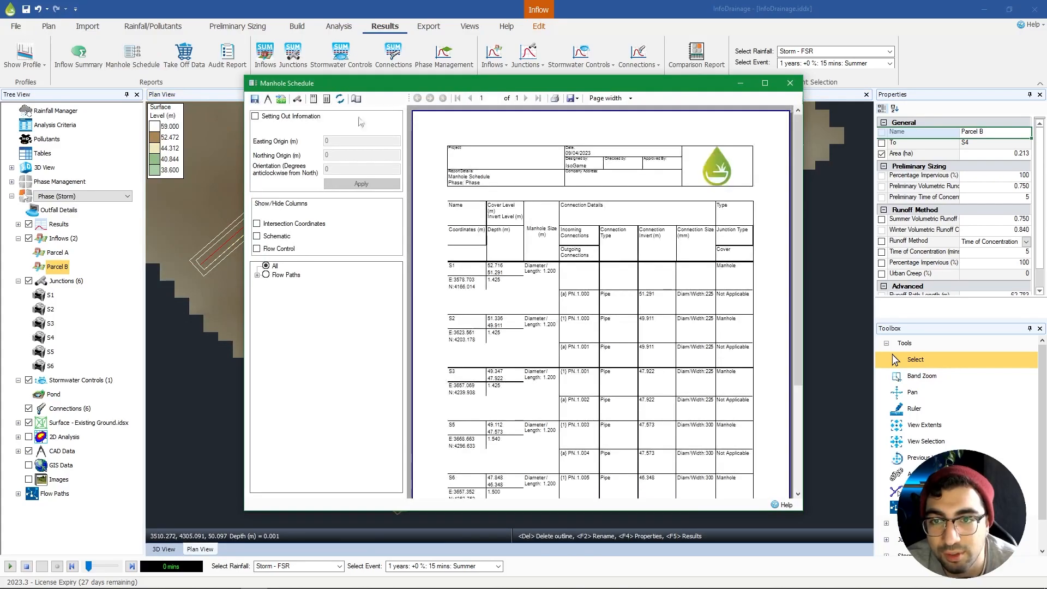
scroll(716, 289, down, 5)
click(789, 83)
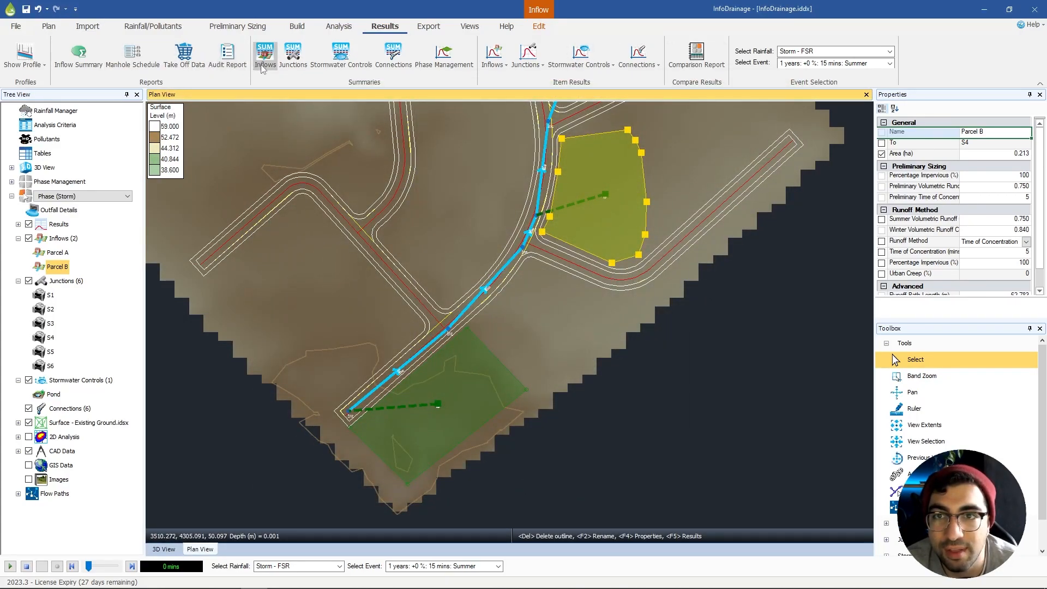
Step: Review the critical storm per junction in the Junctions Summary, checking S1 and S3, and close it
click(293, 53)
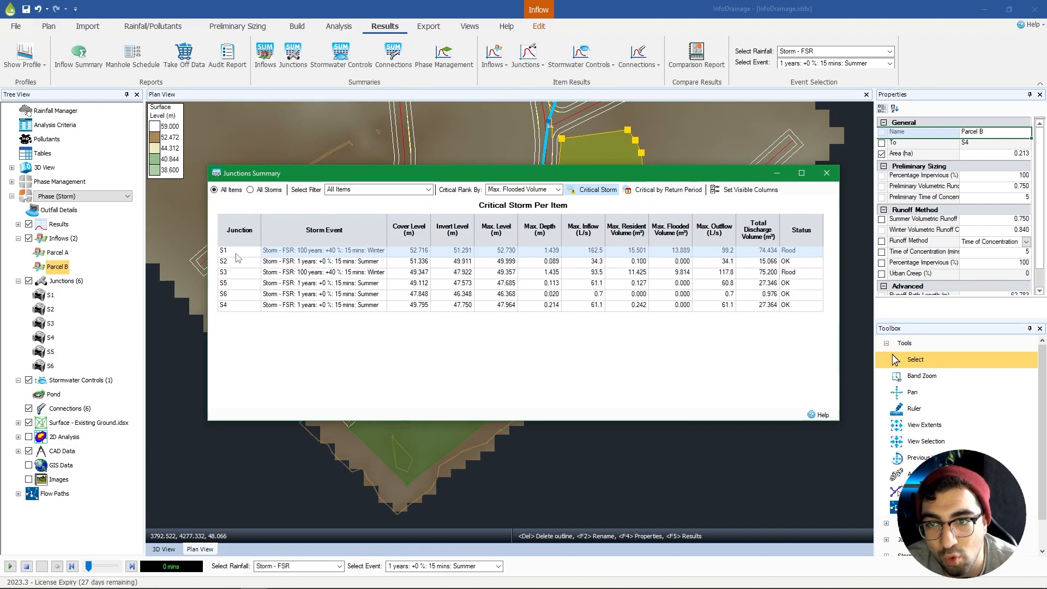
click(239, 272)
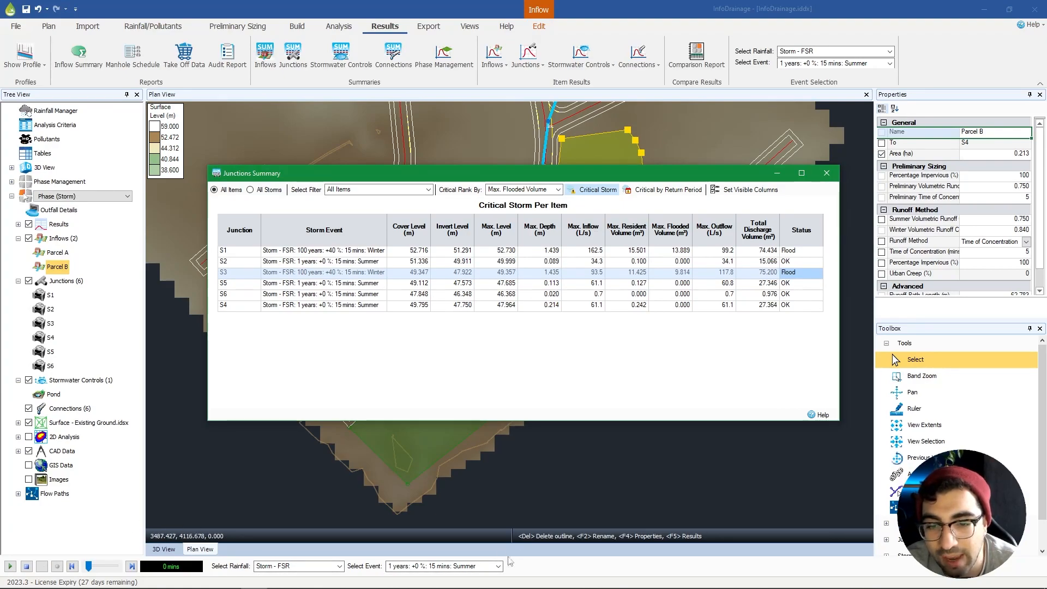
click(827, 173)
middle_drag(526, 193, 496, 232)
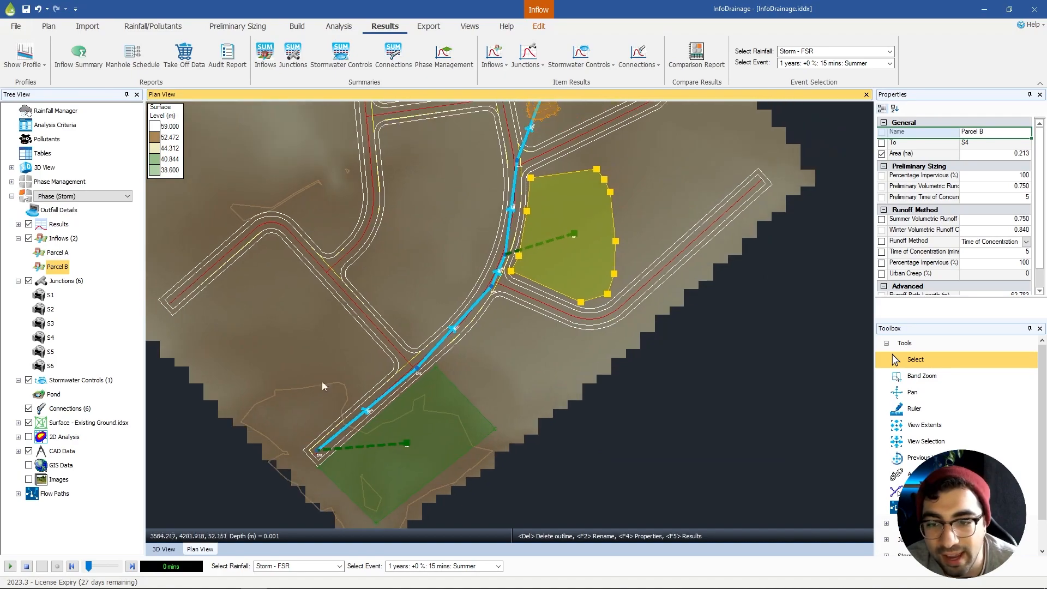
Step: Recheck the critical storm event for S1 and S3 in the Junctions Summary before choosing an event
click(442, 566)
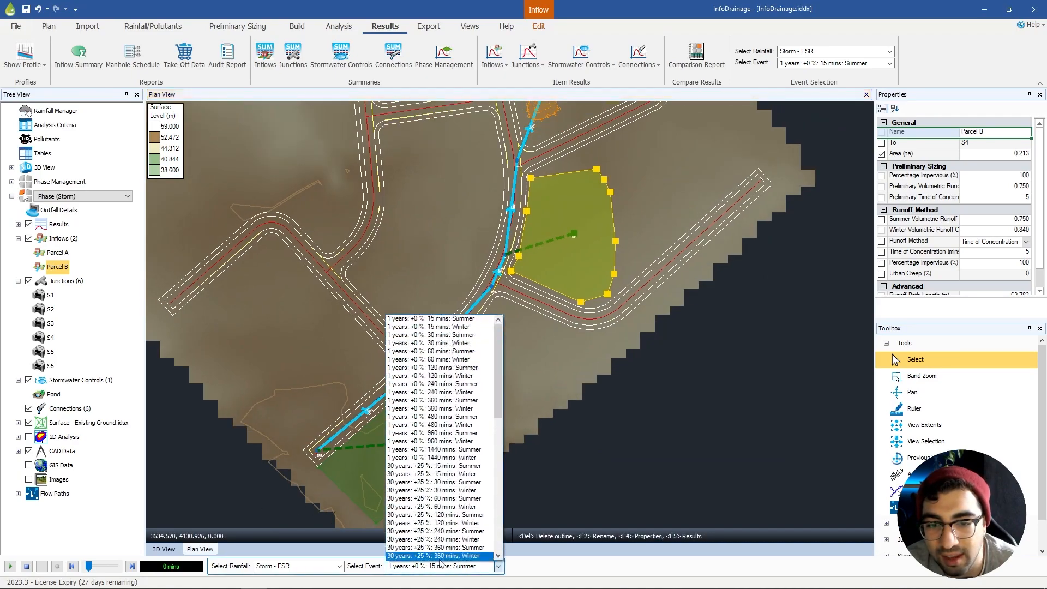
click(336, 59)
click(293, 54)
click(600, 189)
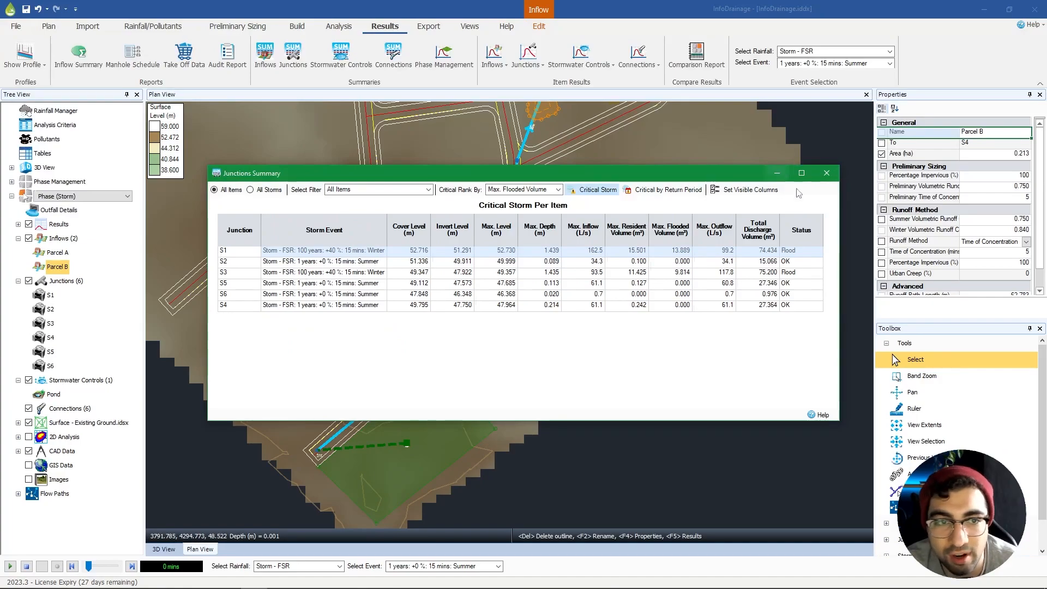
click(827, 173)
Step: Select the 100 years +40 % 15 mins Winter event, play its animation on the plan and stop it
click(498, 567)
drag(501, 367, 496, 526)
click(458, 425)
click(10, 566)
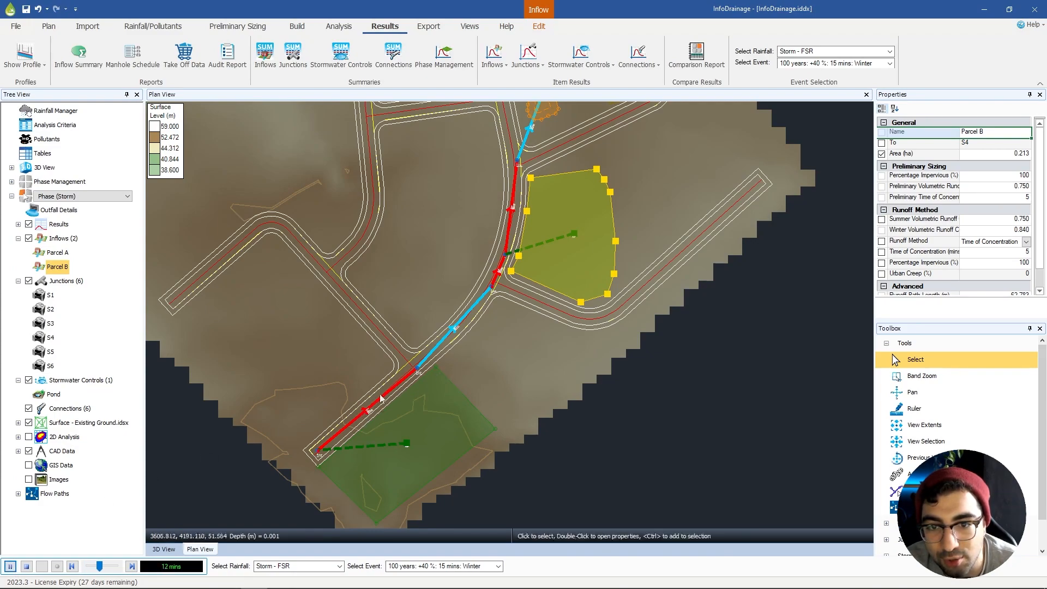
click(27, 566)
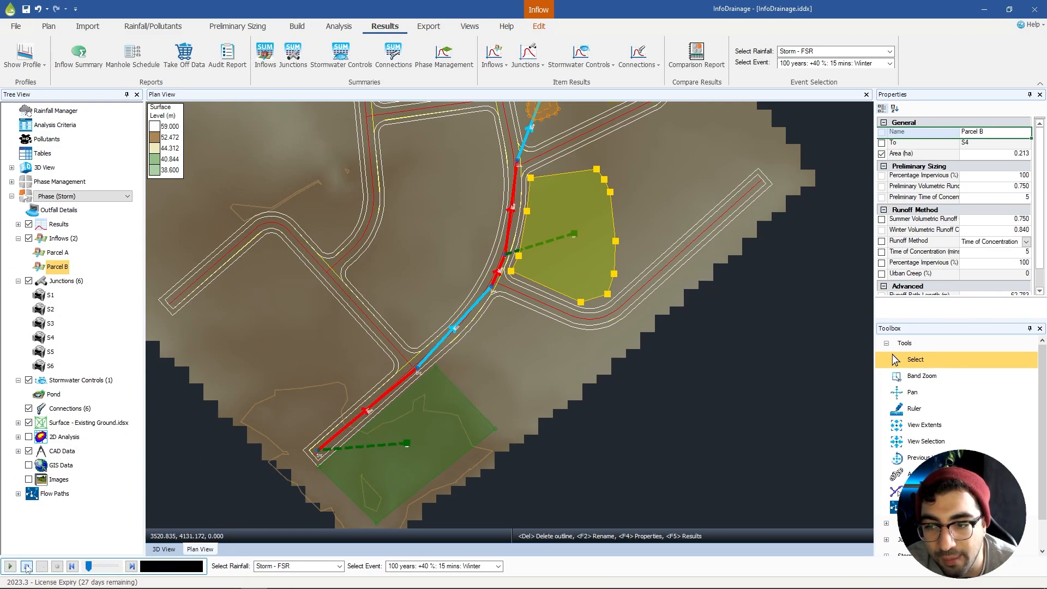
Step: Show the model in 3D and play the selected storm event's animation over the network
click(164, 549)
scroll(596, 397, up, 2)
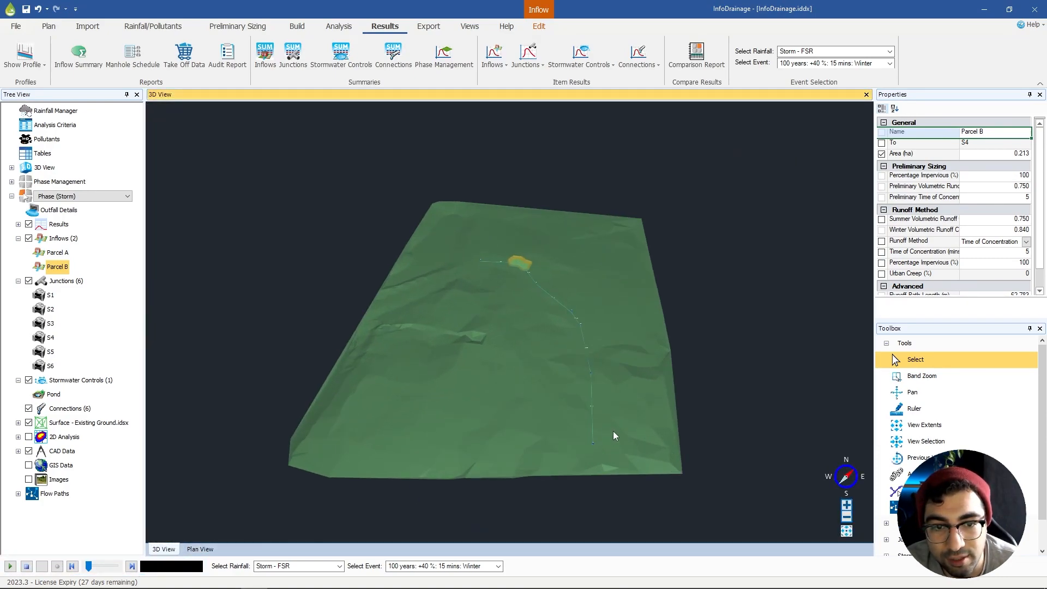
drag(609, 430, 542, 375)
scroll(545, 381, up, 4)
drag(576, 486, 578, 446)
click(10, 566)
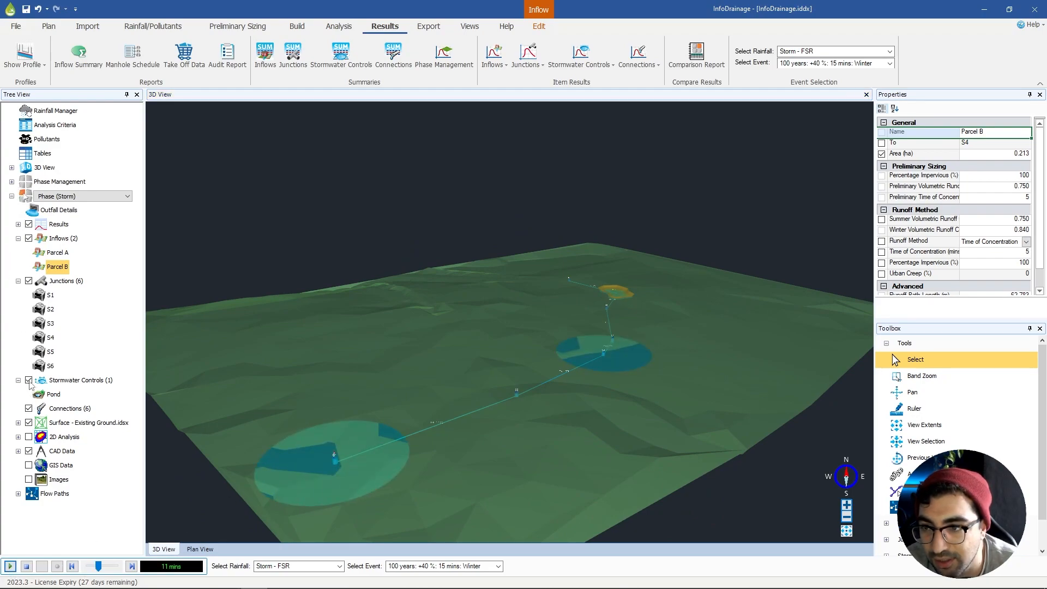
Step: Hide the Existing Ground surface in the 3D view and resume the storm animation
click(18, 281)
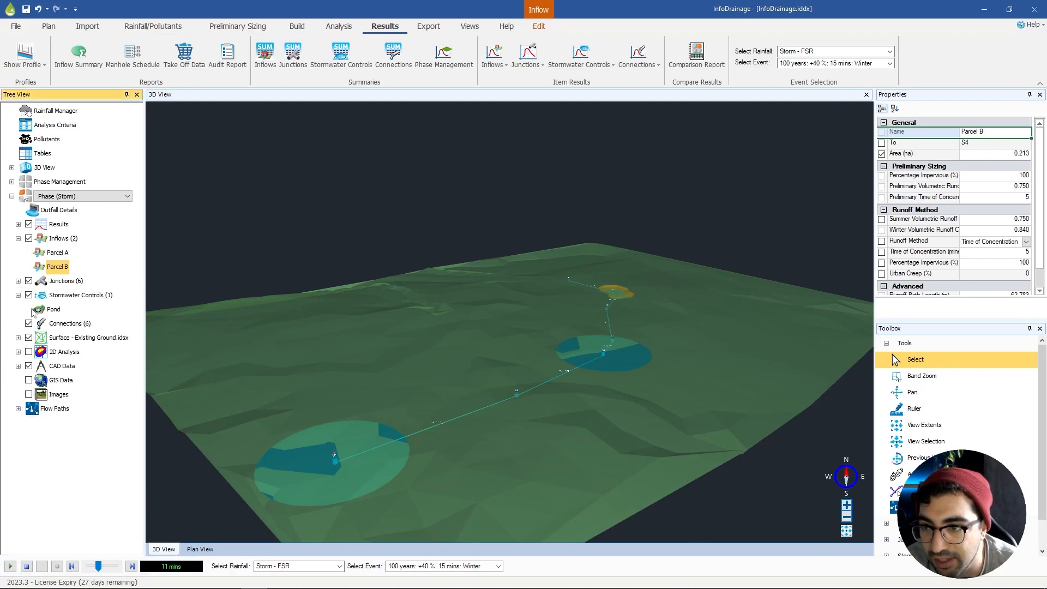
click(28, 338)
drag(545, 417, 418, 453)
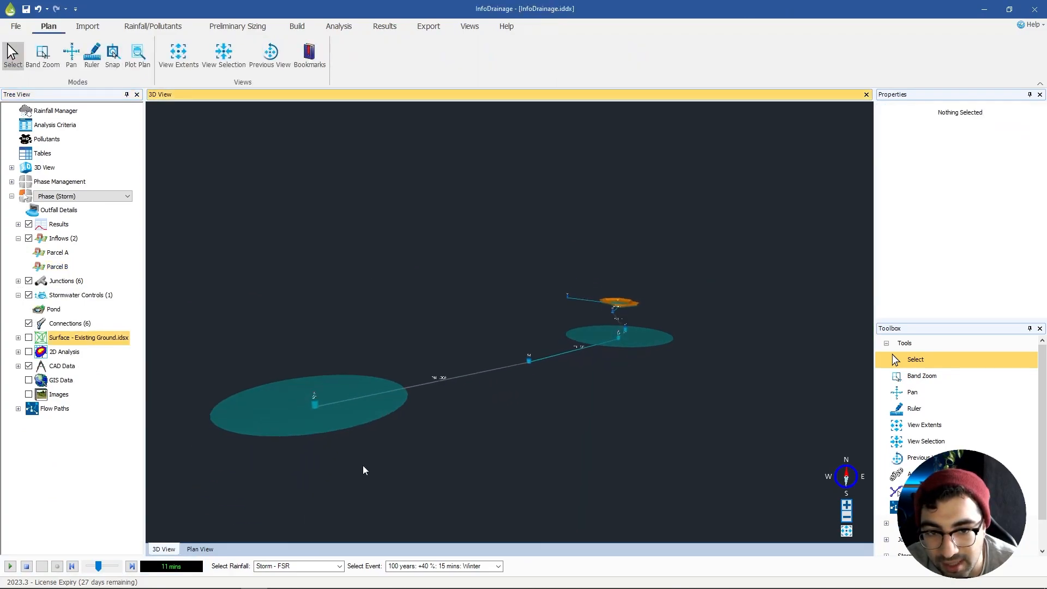
click(10, 567)
Step: Examine the pond, manholes and pipes from several 3D angles during the animation, and return to the results commands
scroll(562, 329, up, 10)
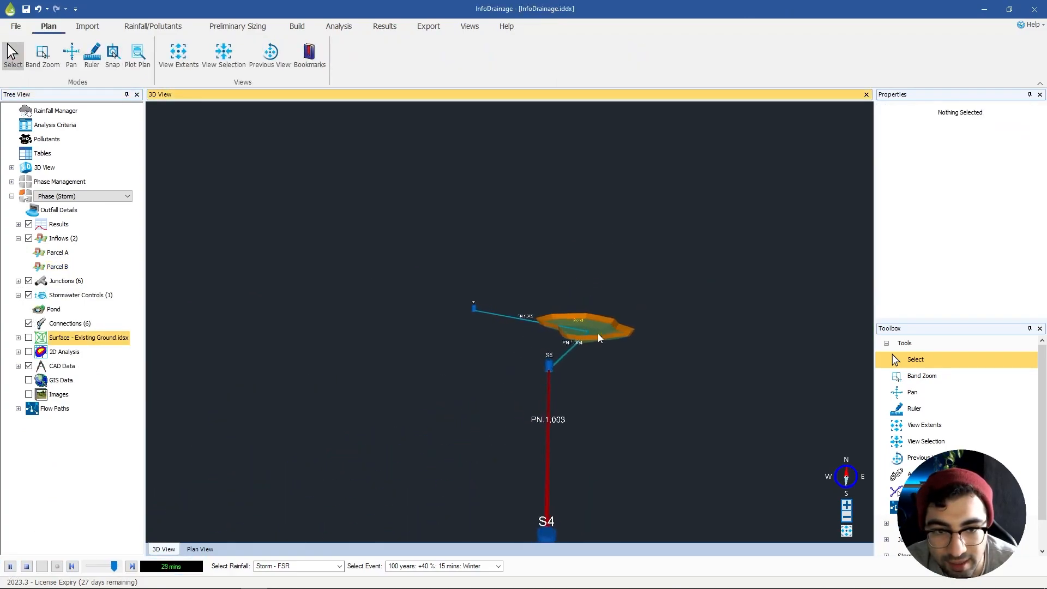
drag(625, 421, 560, 383)
scroll(586, 424, up, 3)
scroll(587, 425, down, 5)
drag(587, 425, 614, 409)
scroll(614, 409, down, 10)
click(385, 27)
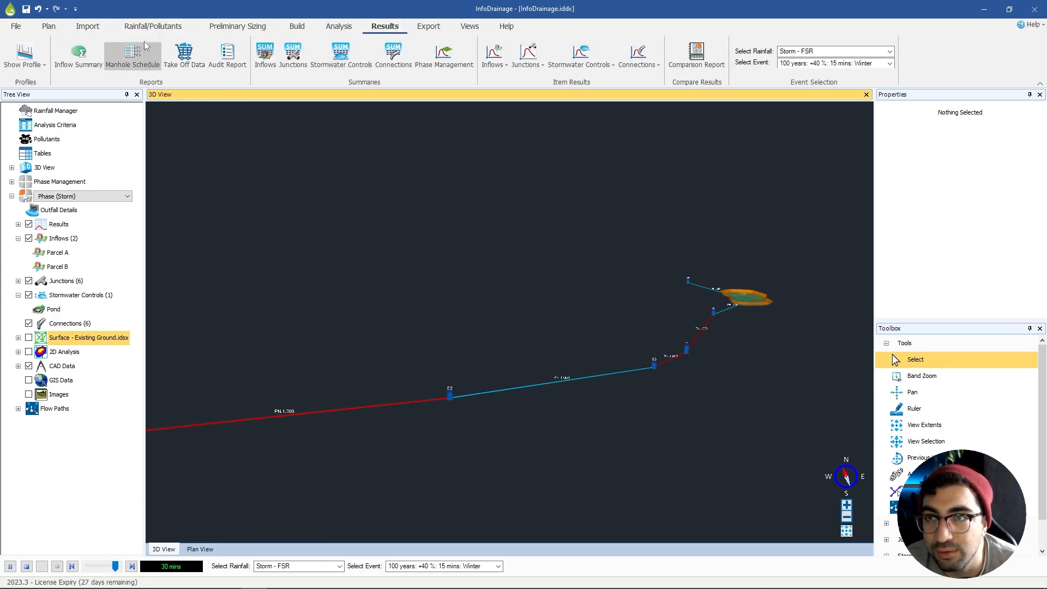
Step: Run the 1D-2D analysis with Urban Manning's n, 2.00 m² minimum element area and the Storm - FSR 100 years +40 % 15 mins Winter event, and dismiss the summary
scroll(153, 40, up, 1)
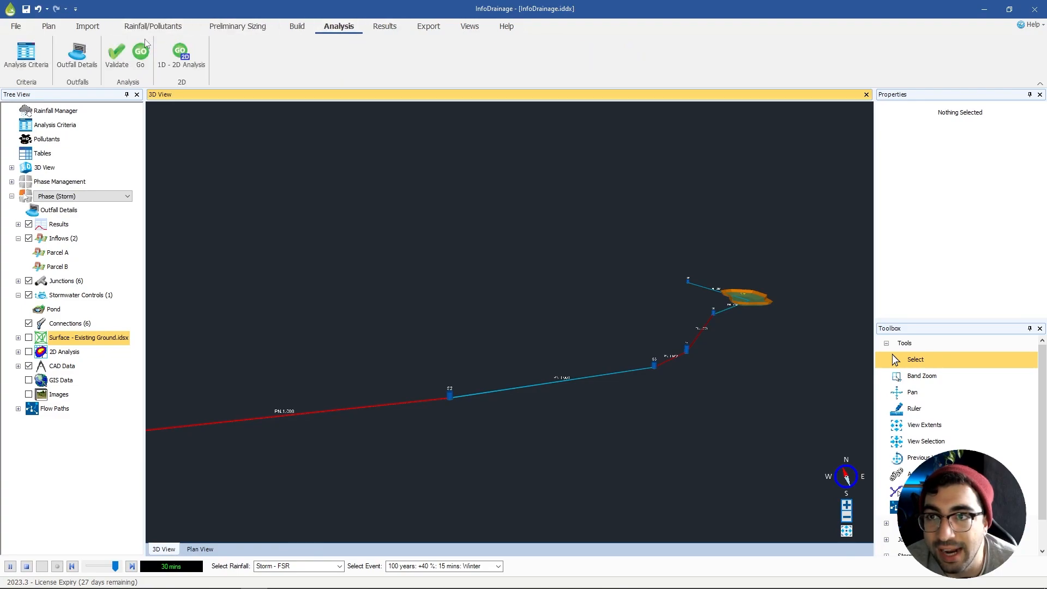
click(176, 65)
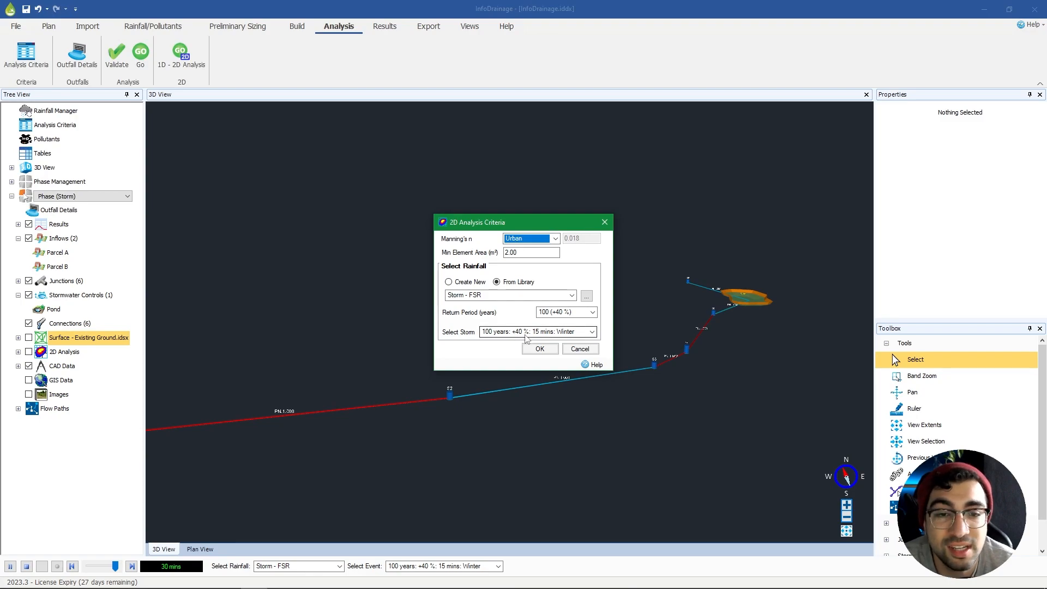
click(535, 254)
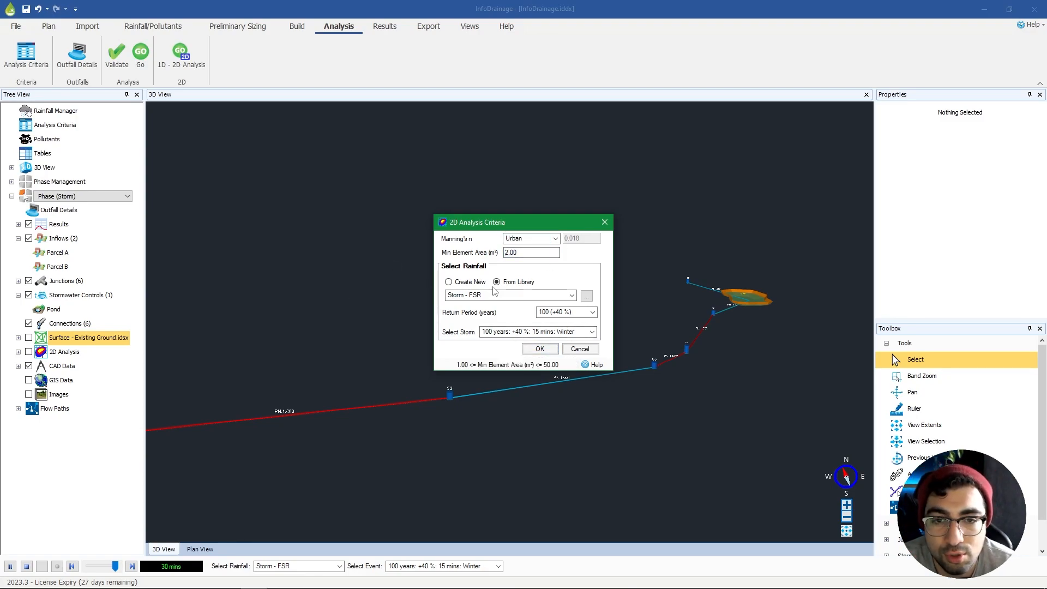
click(541, 350)
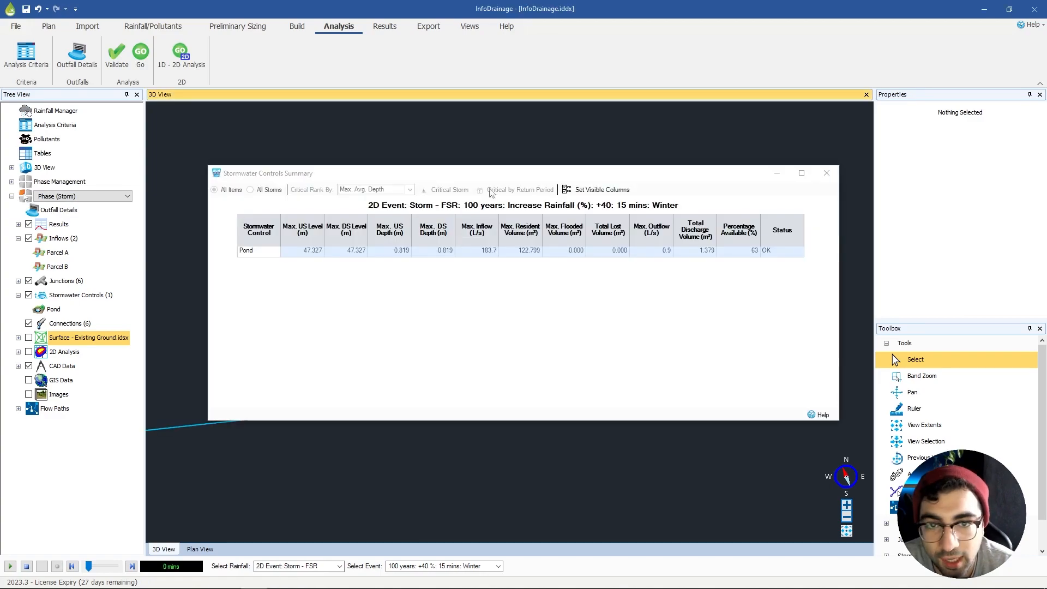
click(826, 174)
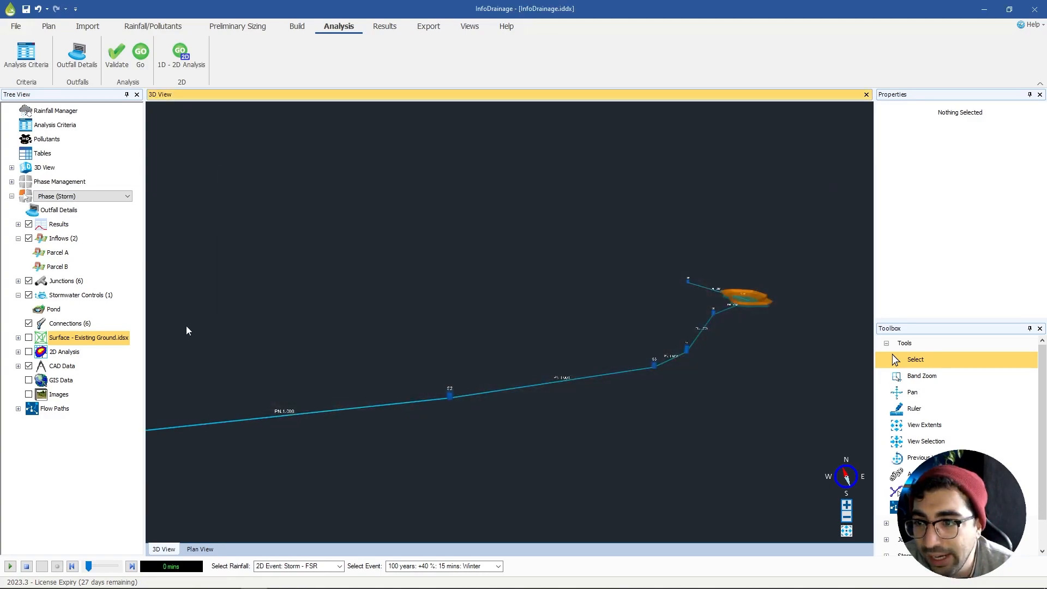
Step: Show the 2D analysis results as 1D - 2D Analysis in the 3D view, together with the Existing Ground surface
click(20, 337)
click(19, 337)
click(28, 352)
click(114, 367)
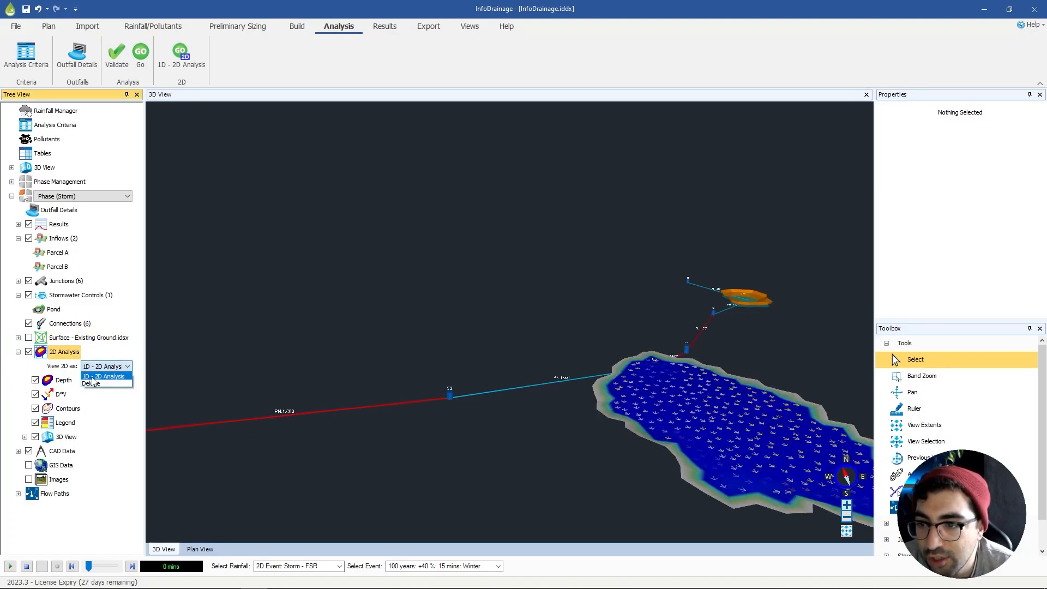
click(92, 378)
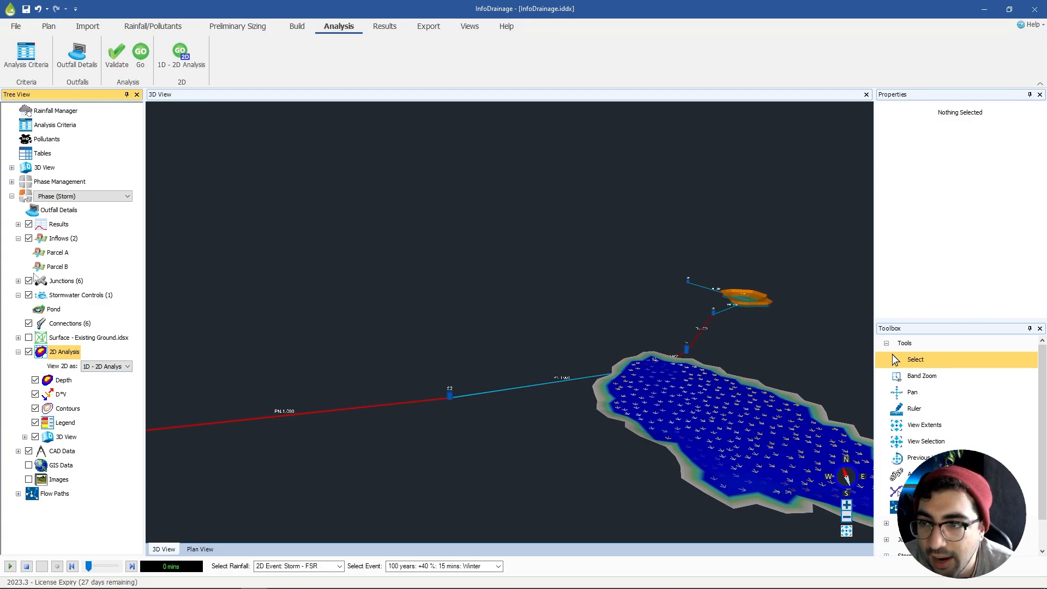
click(29, 338)
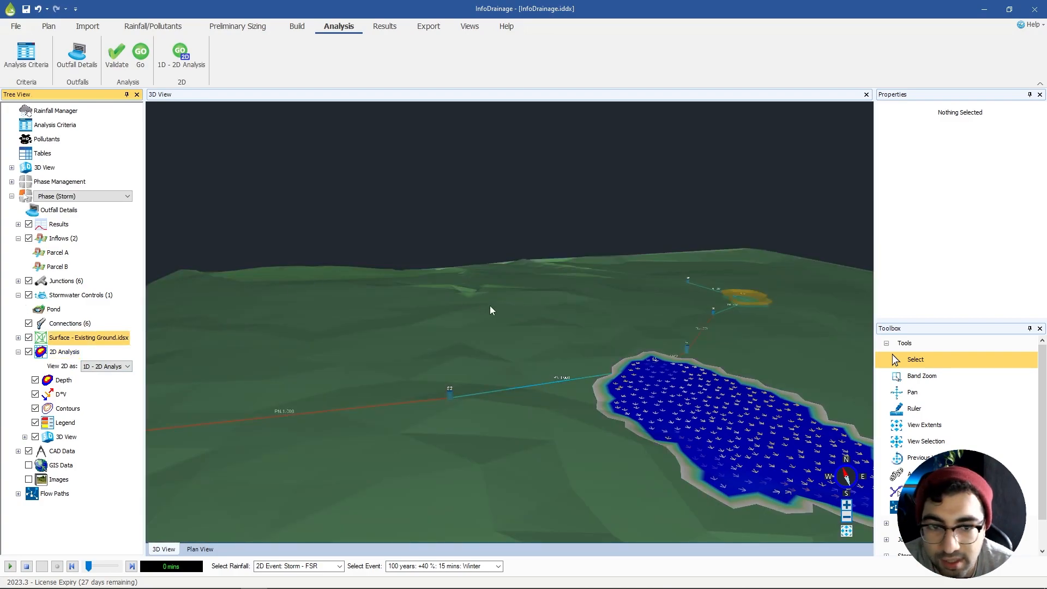
Step: Play the 2D storm event's animation and examine the flooded areas on the ground surface from several 3D angles
drag(487, 251, 482, 439)
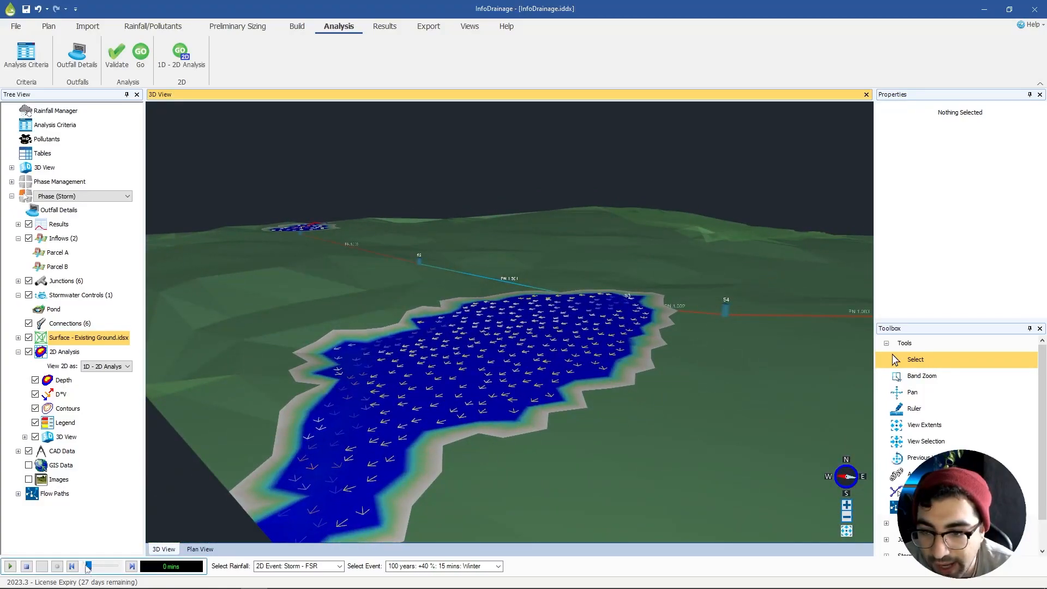
click(11, 566)
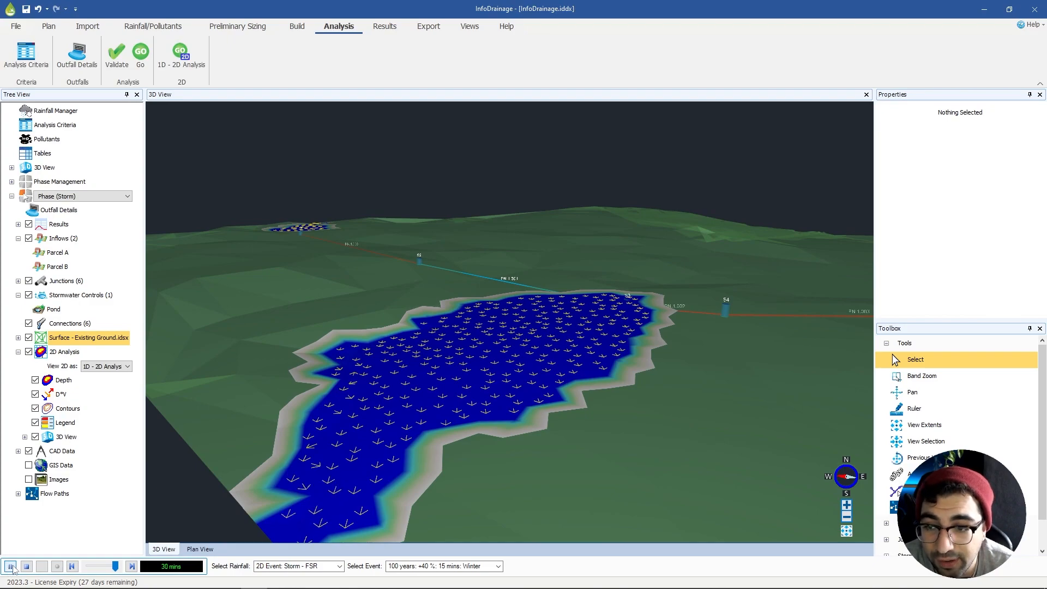
drag(430, 363, 554, 392)
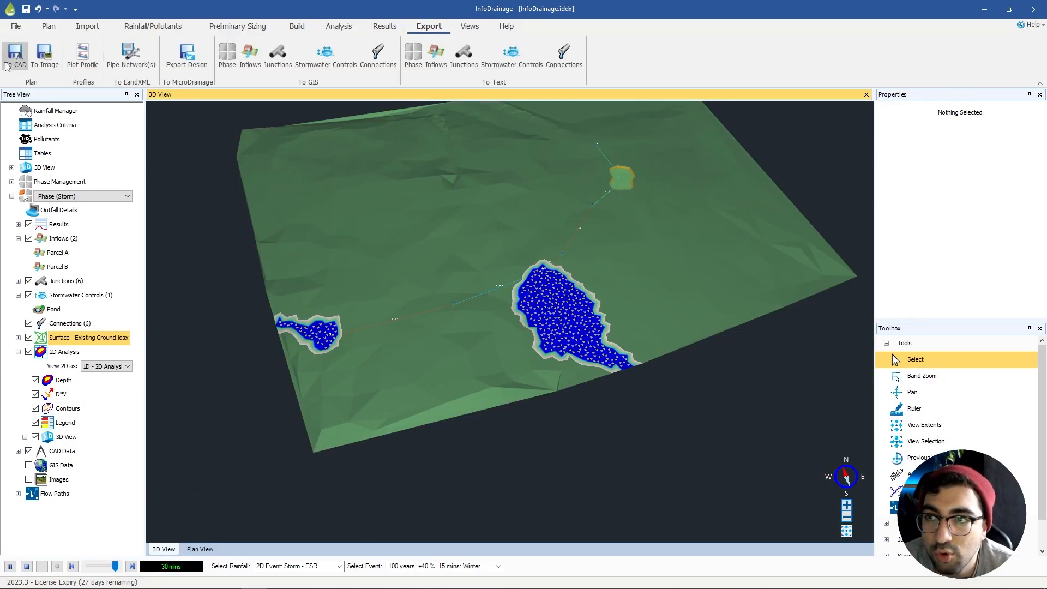
Step: Preview the profile plot and the LandXML pipe network export, closing both without exporting
click(91, 62)
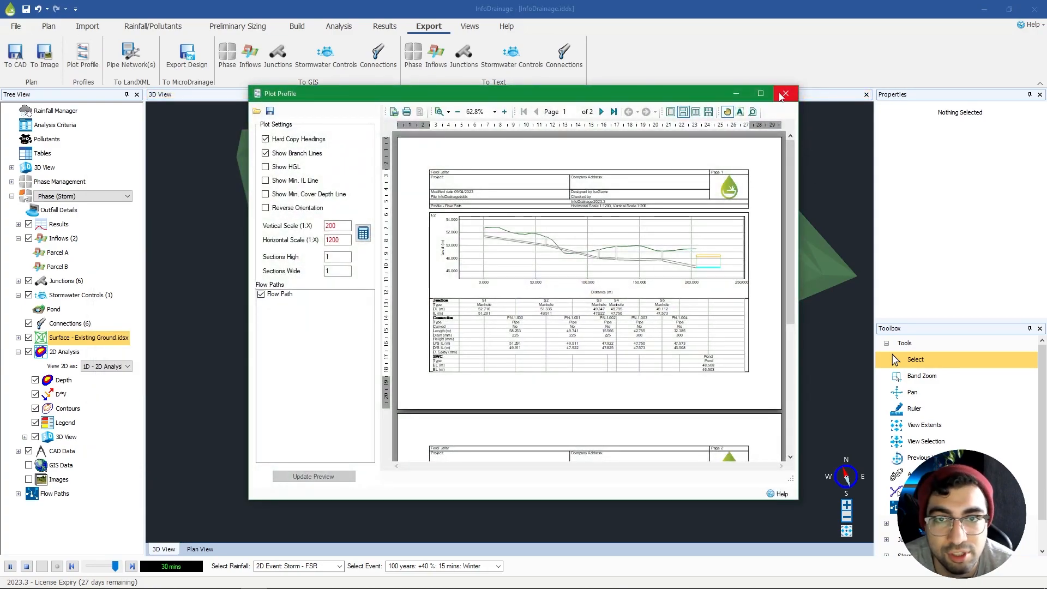
click(779, 94)
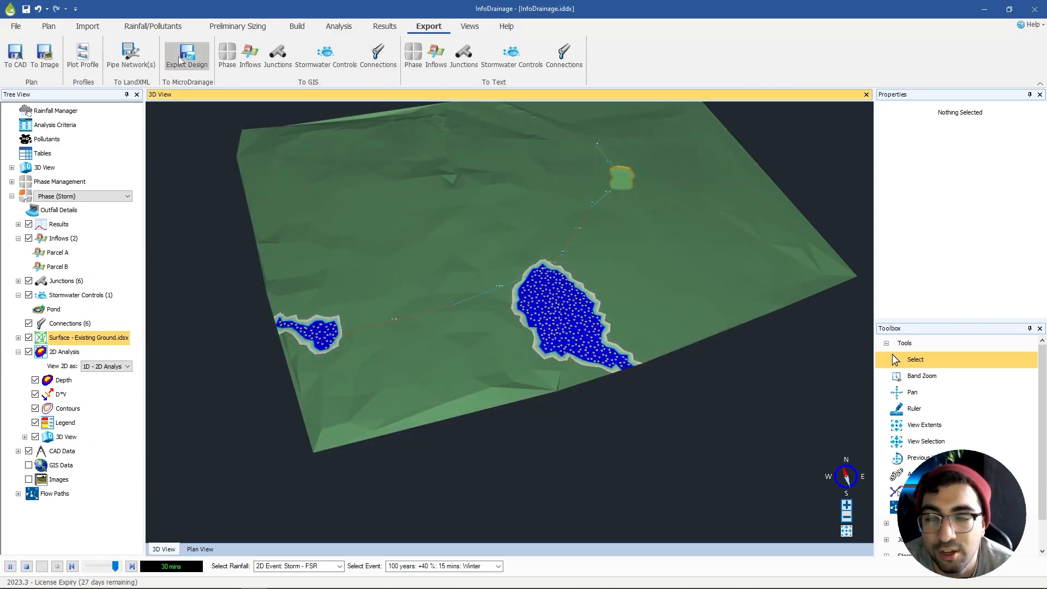
click(125, 64)
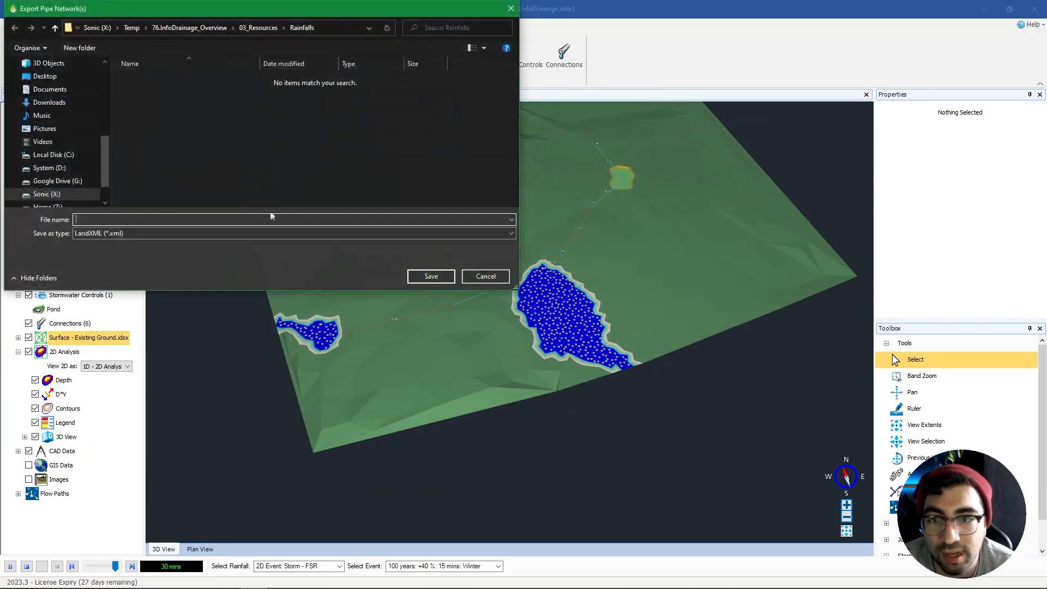
click(481, 276)
drag(481, 273, 456, 307)
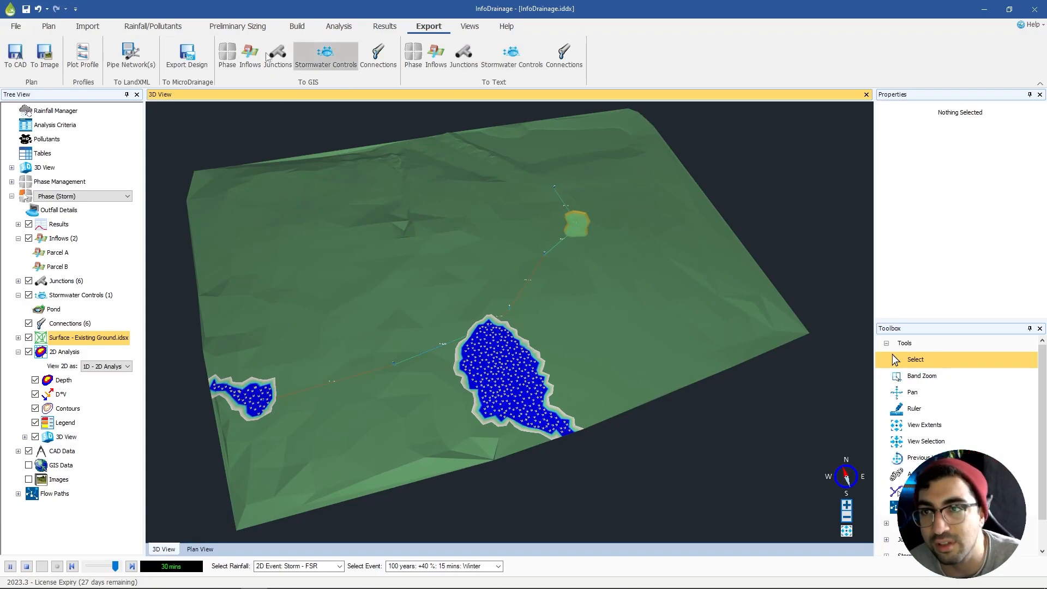
Step: Apply a preset window layout that stacks the Toolbox above the Properties
click(470, 26)
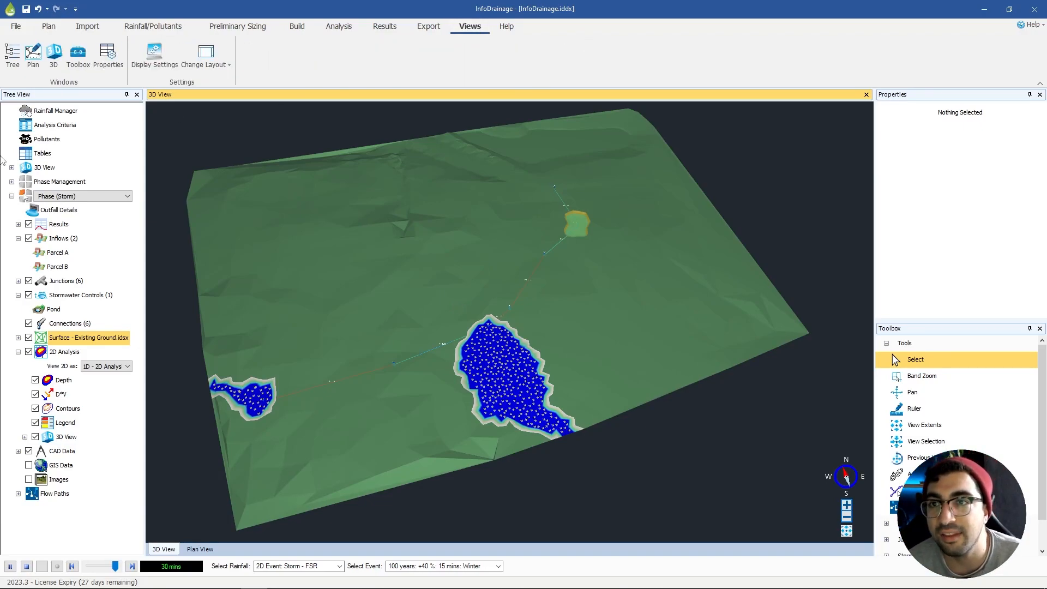
click(206, 55)
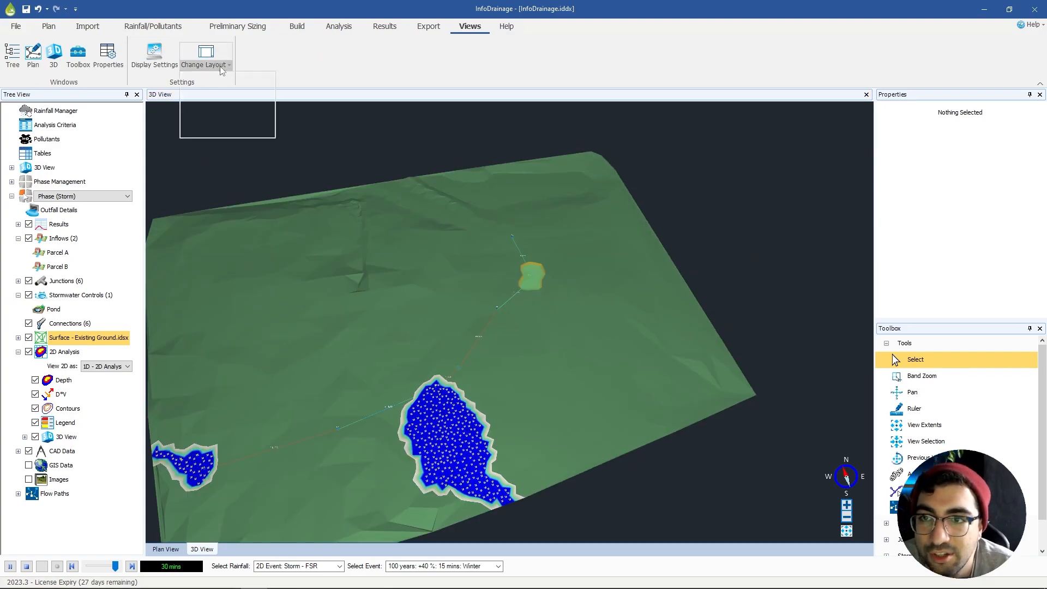
click(221, 70)
click(221, 78)
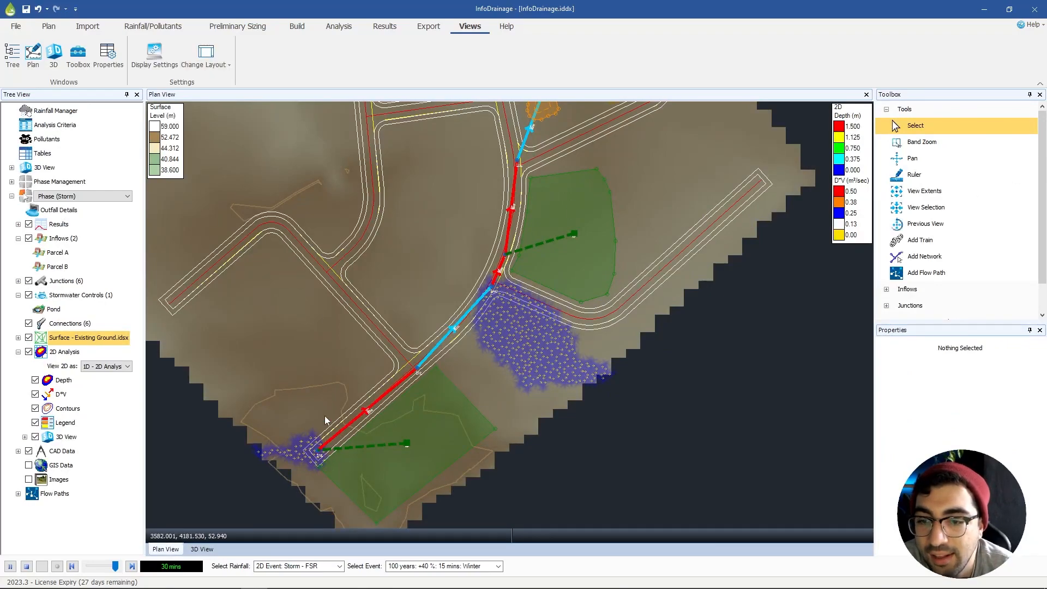
Step: Undock and resize the 3D view, and dock it beside the Plan View for a side-by-side layout
click(202, 549)
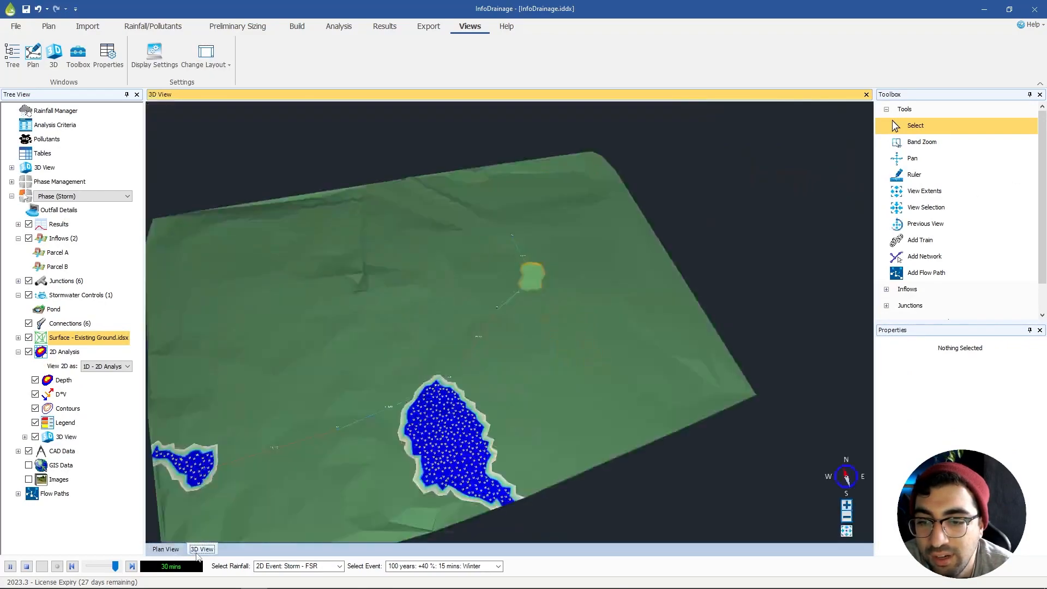
click(167, 551)
click(196, 550)
drag(202, 549, 356, 378)
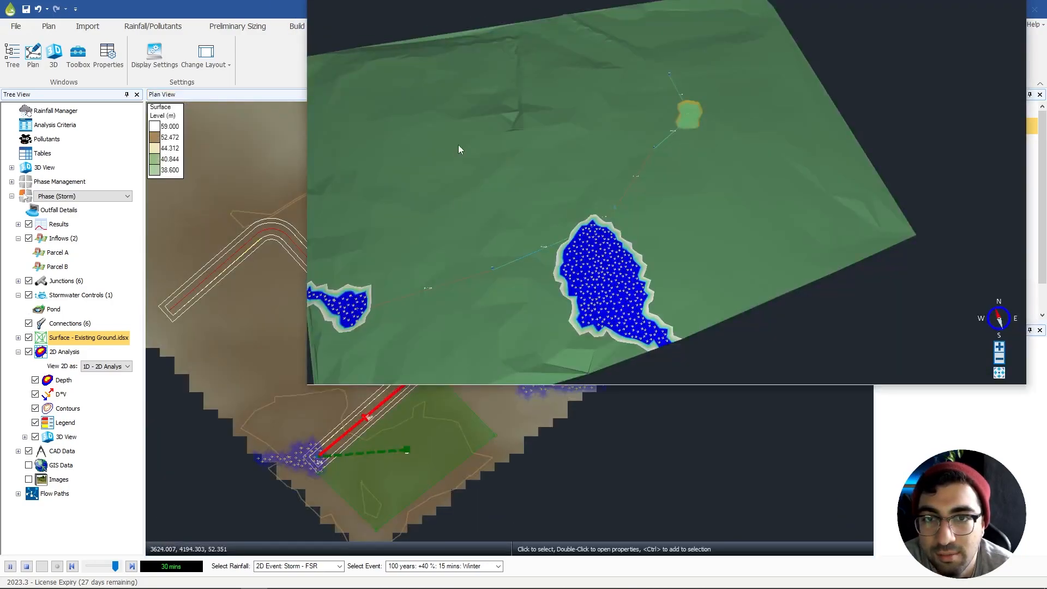
drag(1023, 386, 874, 395)
drag(709, 11, 534, 321)
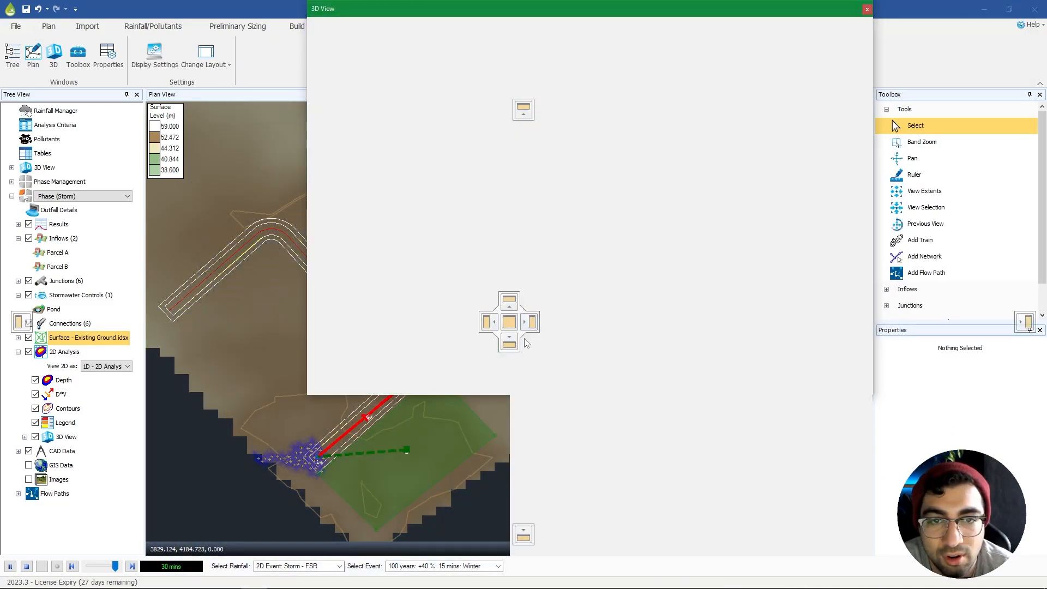
scroll(345, 382, down, 3)
scroll(346, 382, up, 1)
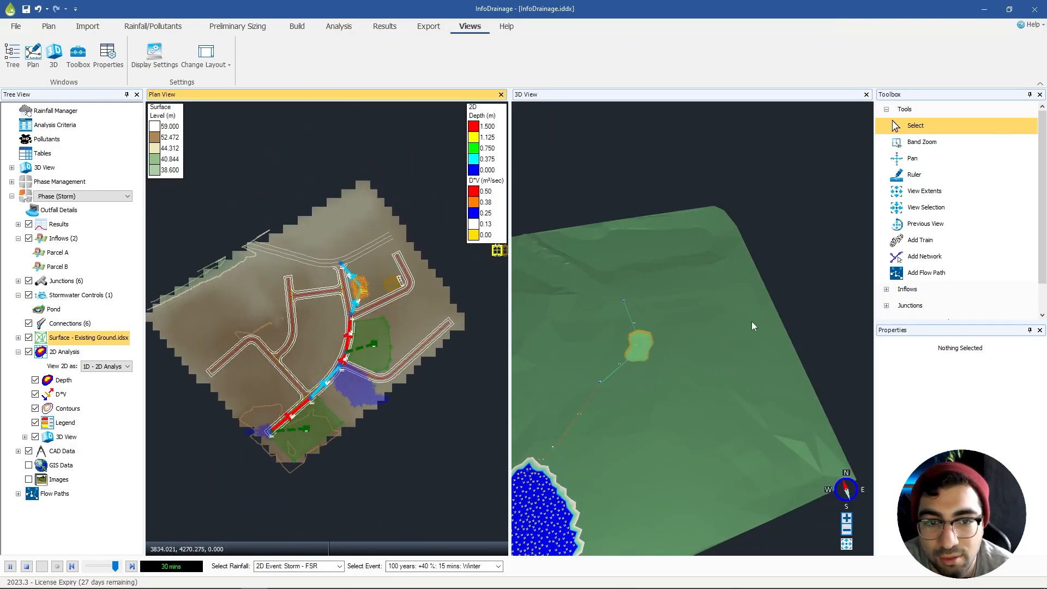
Step: Float the 3D view as a separate window, inspect the flooded area in it and close the 3D view
mouse_move(542, 94)
mouse_down()
mouse_move(440, 217)
mouse_move(421, 222)
mouse_move(409, 187)
mouse_move(494, 71)
mouse_move(501, 142)
mouse_move(541, 107)
mouse_up()
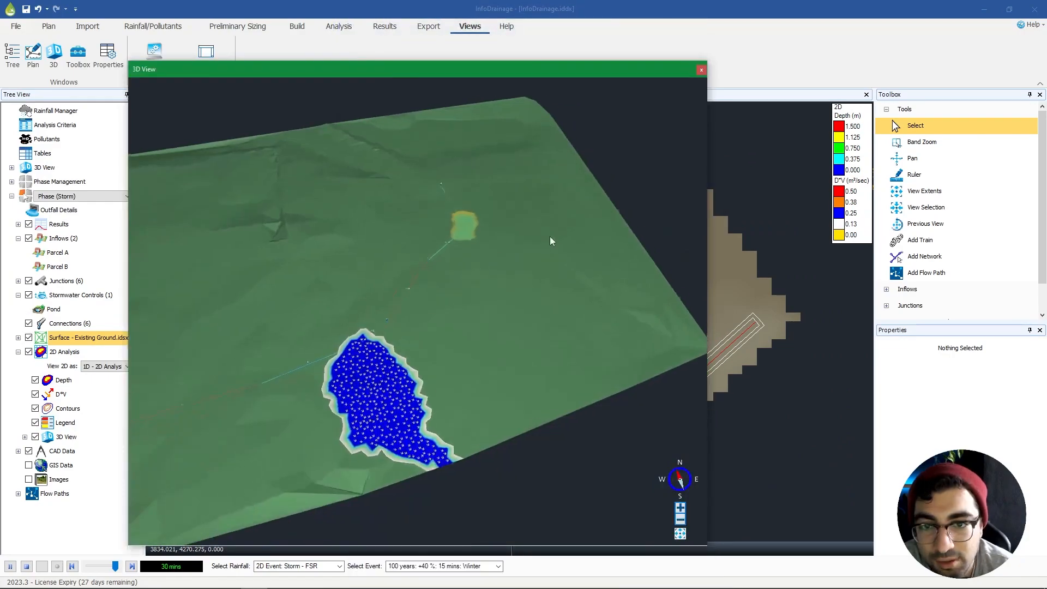
scroll(375, 420, up, 2)
drag(375, 420, 517, 341)
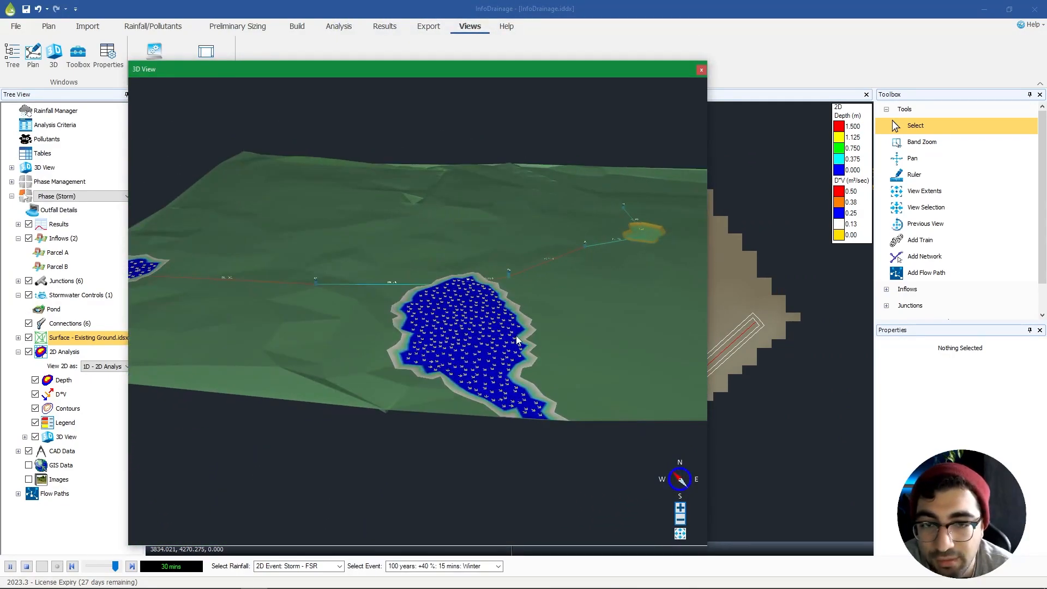
click(701, 69)
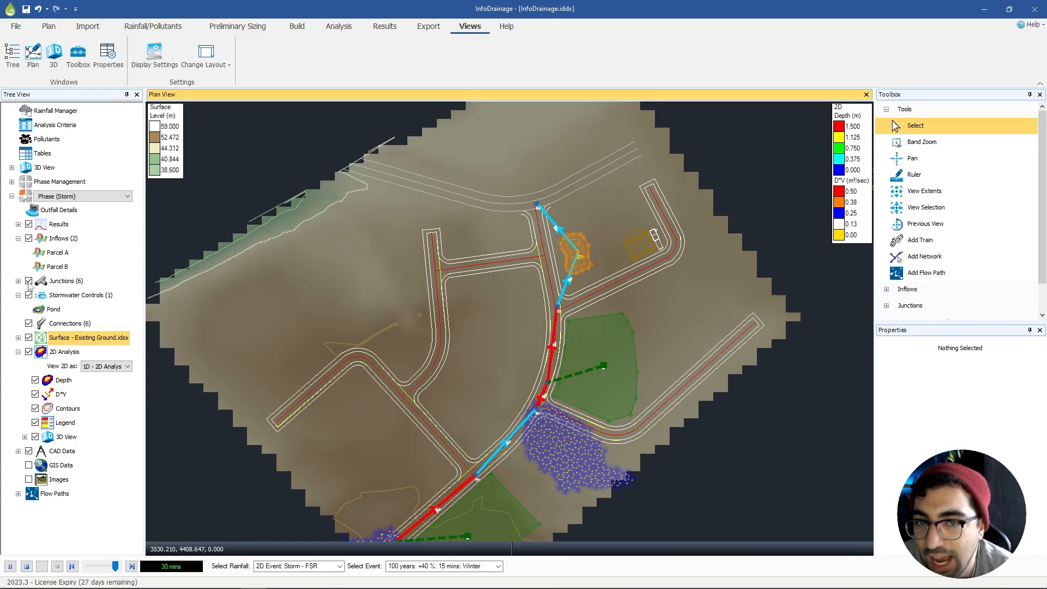
Step: Try the visibility toggles for Junctions and Connections and examine the labels around manhole S5 on the plan
scroll(596, 298, up, 9)
click(28, 284)
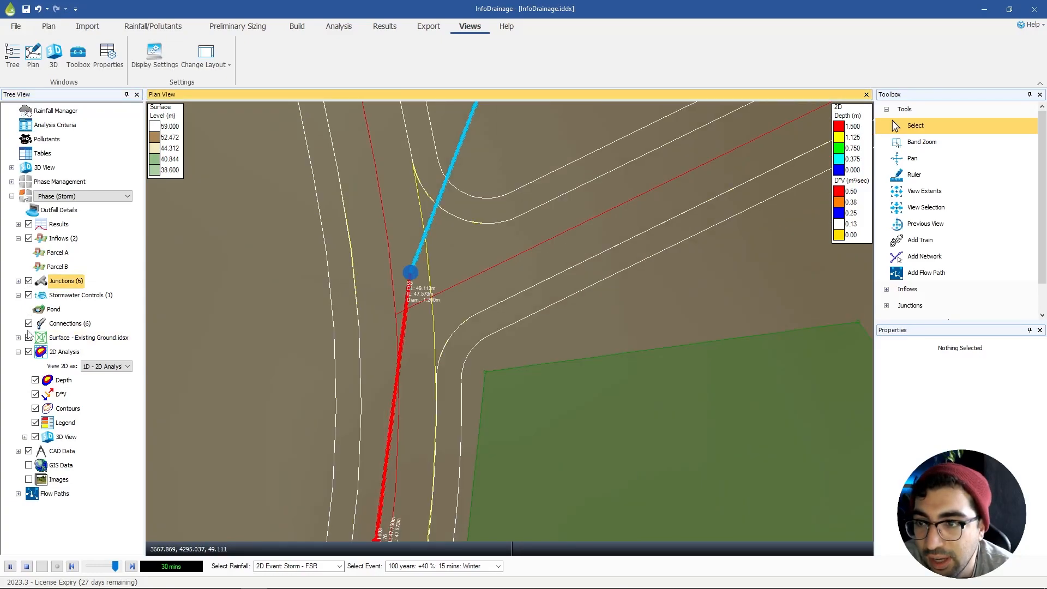
click(29, 324)
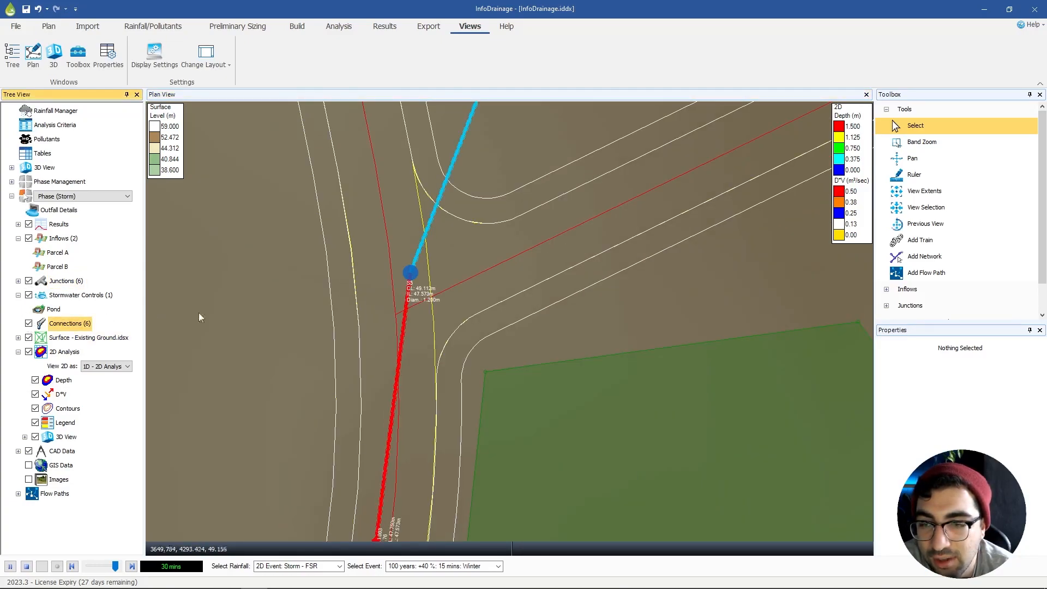
scroll(480, 363, down, 3)
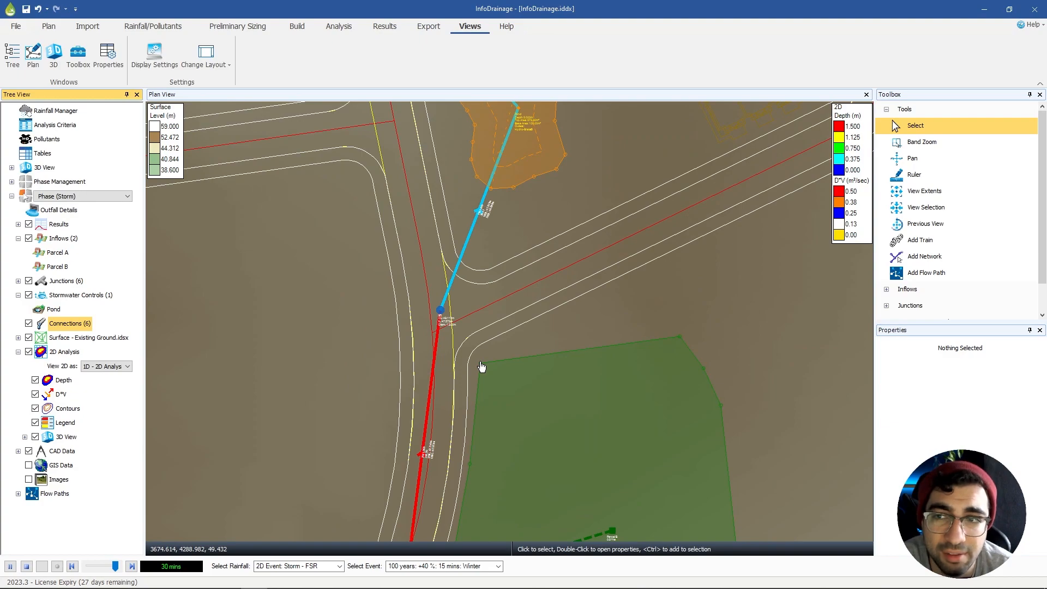
scroll(456, 295, up, 4)
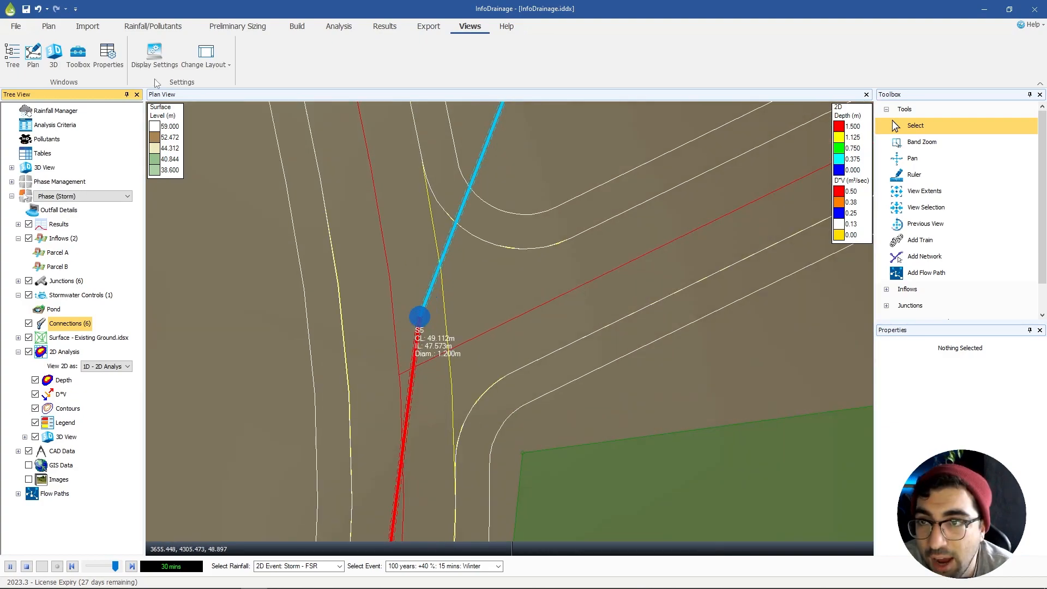
Step: Open the display settings and review the Layers, Surface, 2D, Plan, Profile, Additional and 3D options
click(157, 65)
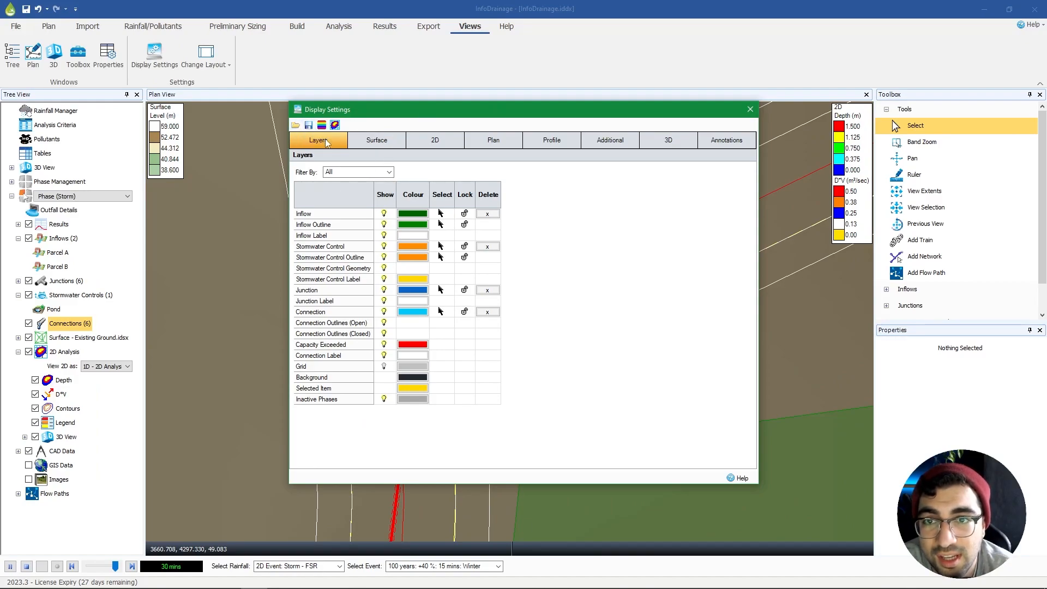
click(366, 144)
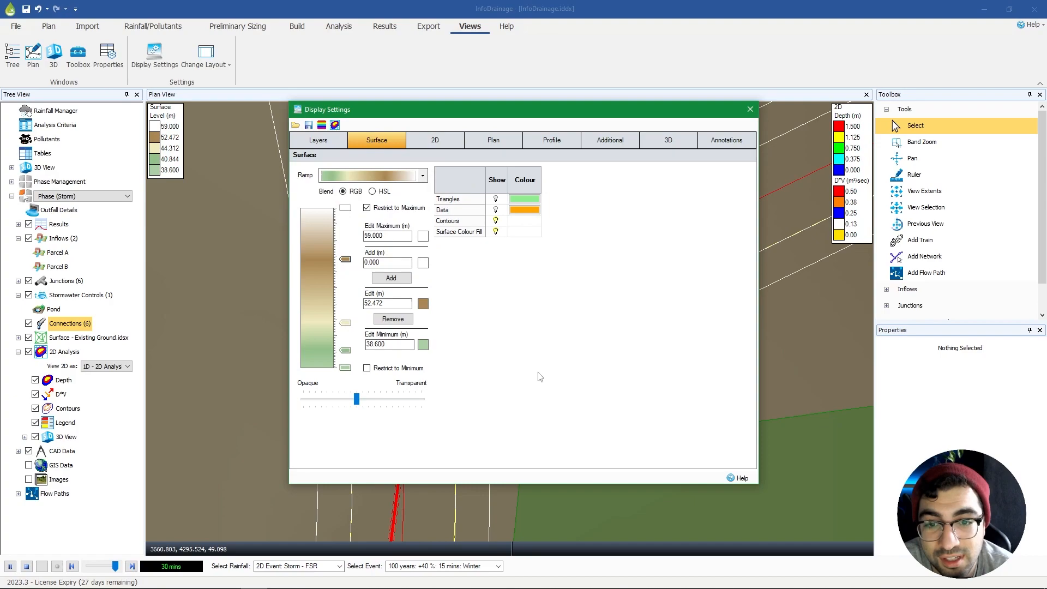
click(424, 143)
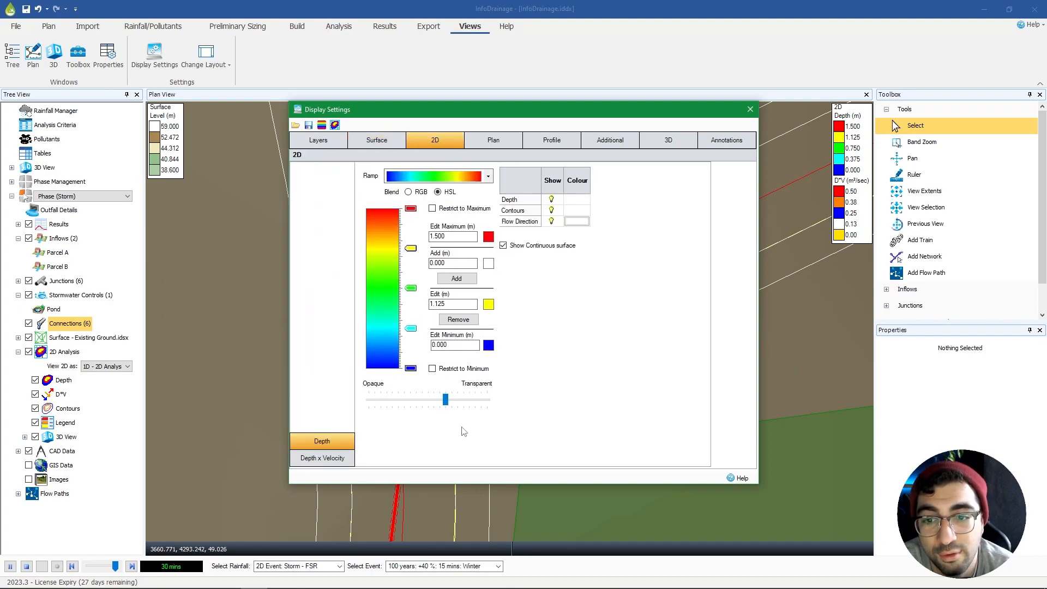
click(473, 143)
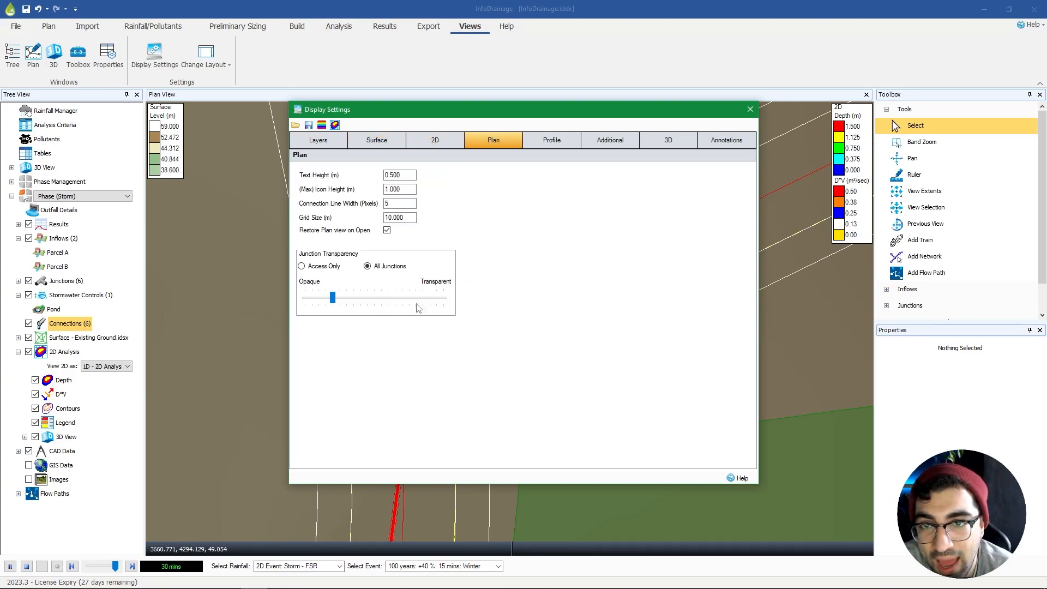
click(552, 144)
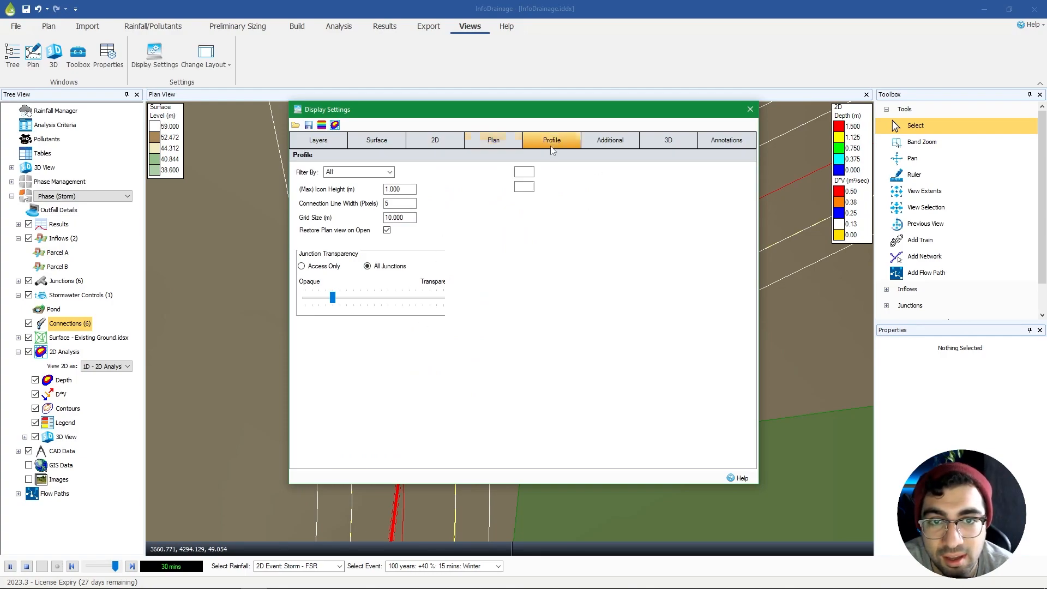
click(621, 140)
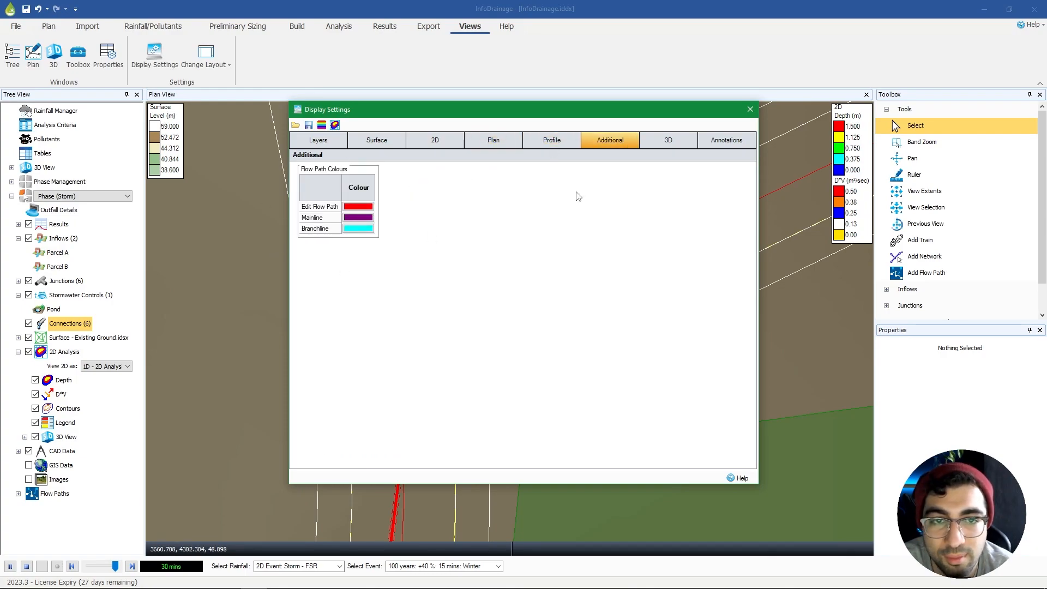
click(688, 145)
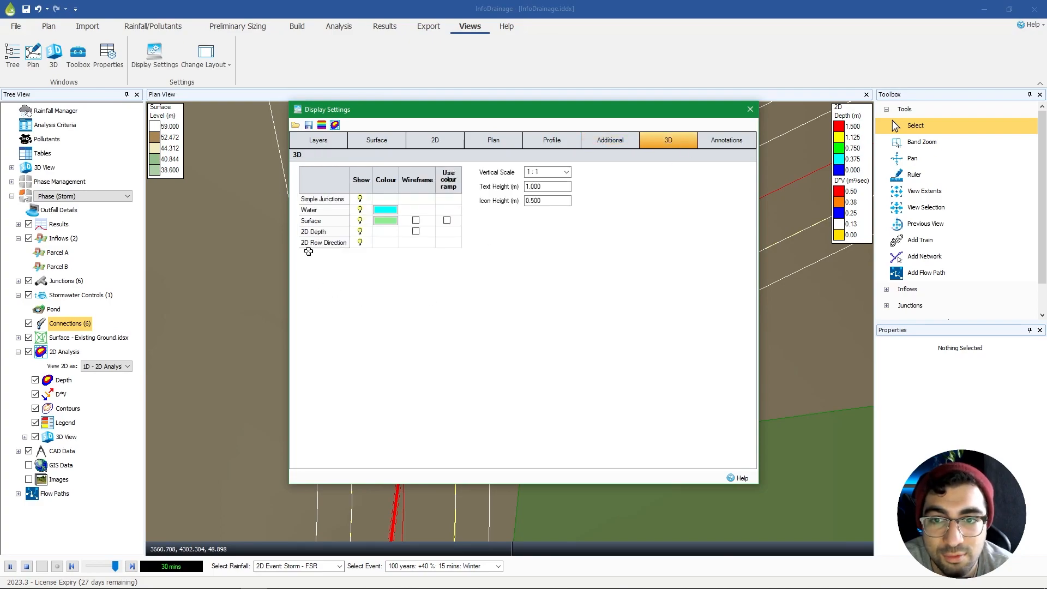
Step: Try showing the Type property in the Junctions annotations, apply it to all junctions, and switch it off again
click(725, 145)
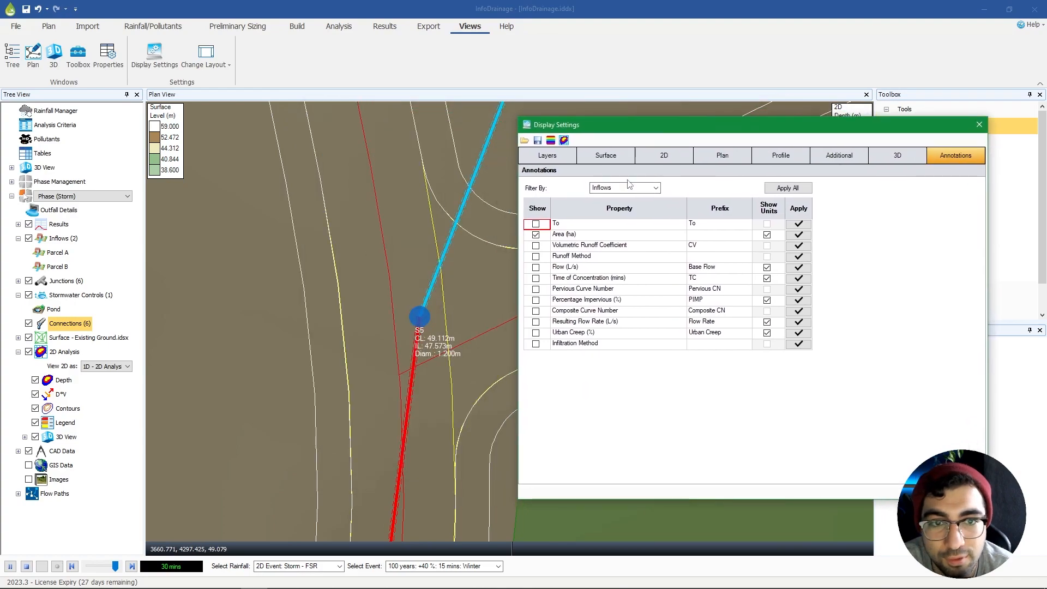
click(622, 188)
click(620, 206)
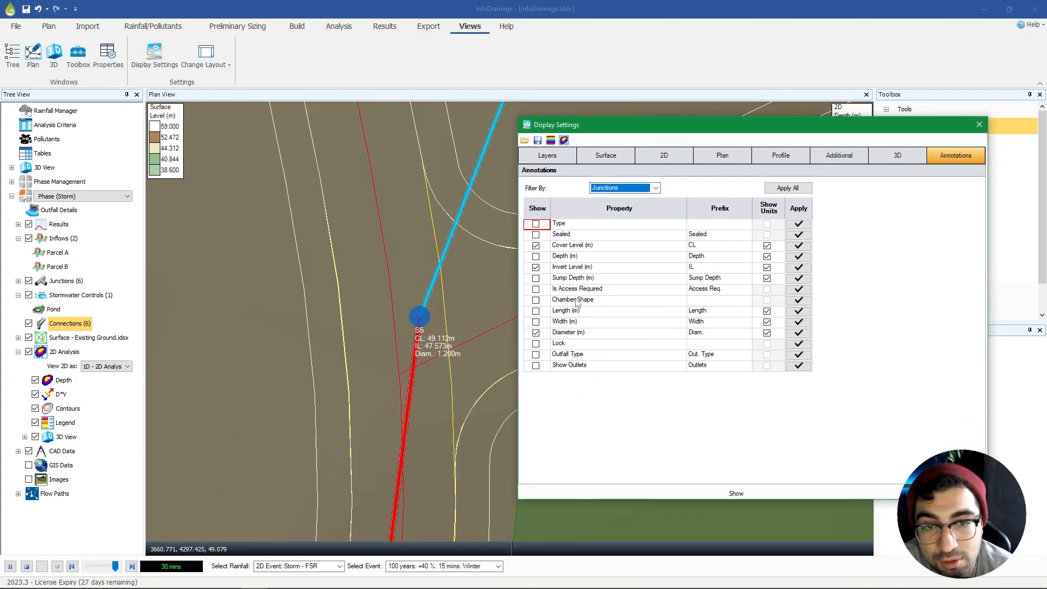
click(535, 224)
click(779, 188)
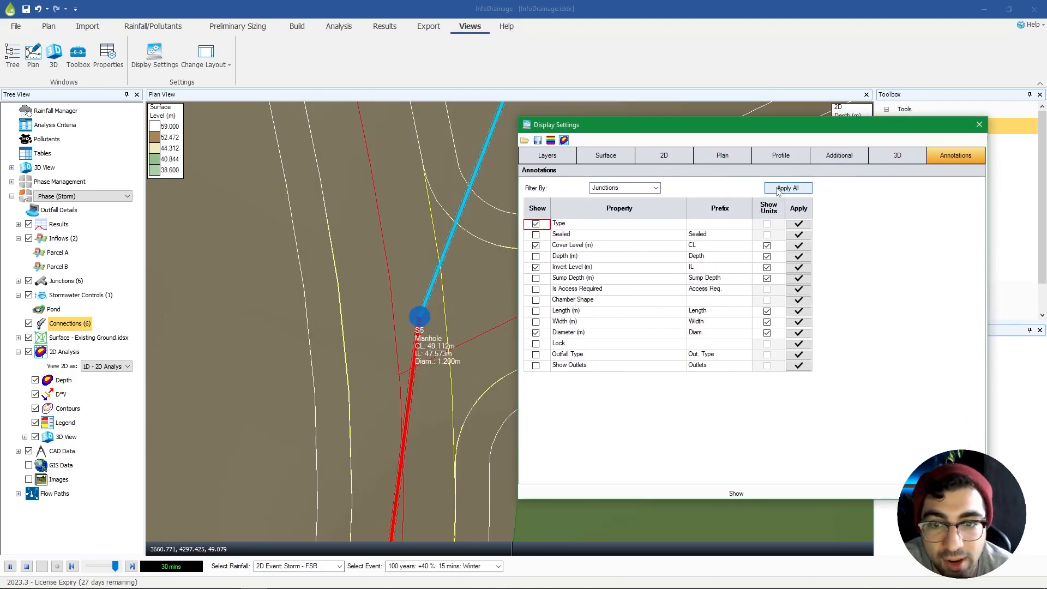
click(535, 223)
click(535, 289)
Step: Review the annotation properties available for Inflows and Connections, and close the display settings
click(611, 188)
click(609, 197)
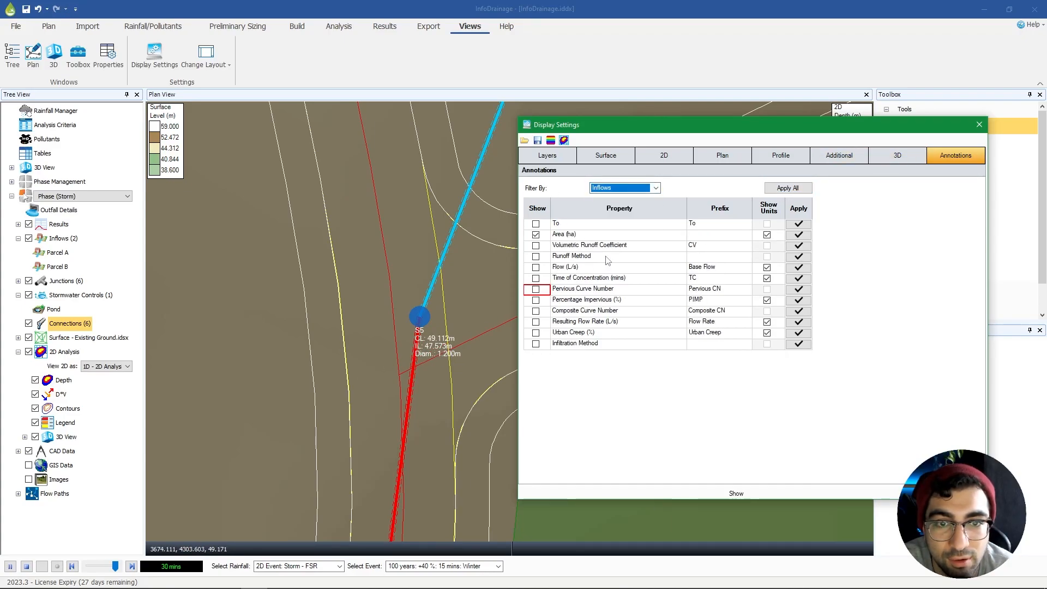
click(621, 188)
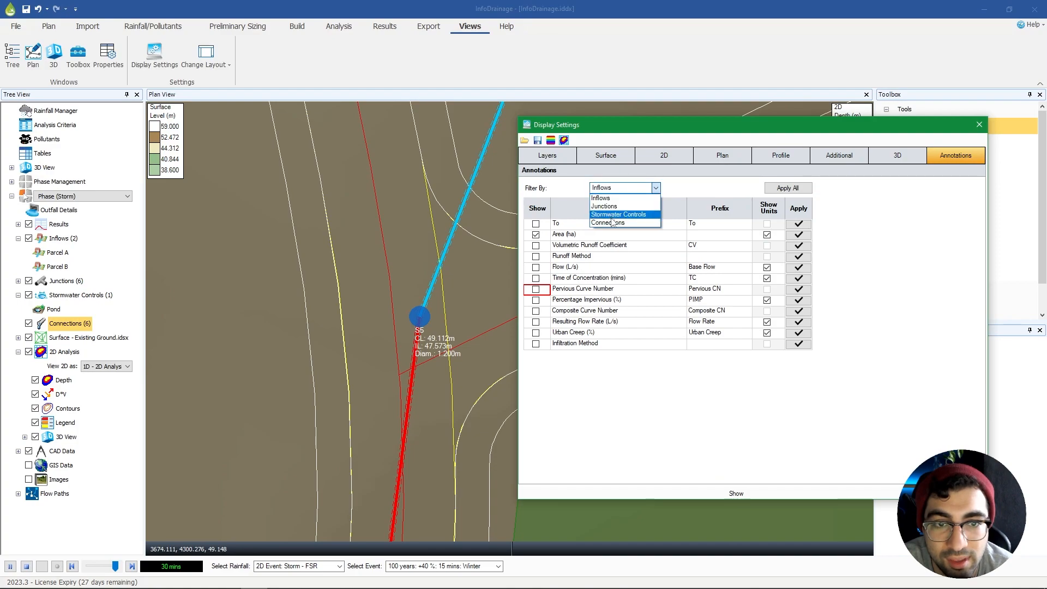
click(611, 212)
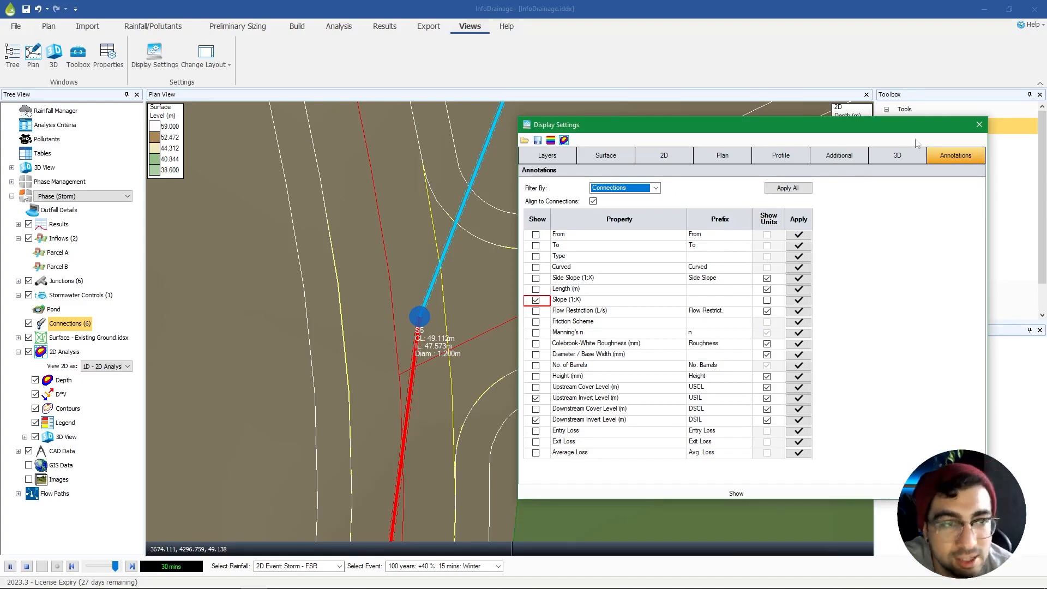
click(979, 125)
Step: Show the help and support options, and examine the whole drainage network with its parcels, pond and flooded areas on the plan
scroll(521, 343, down, 2)
middle_drag(507, 353, 384, 175)
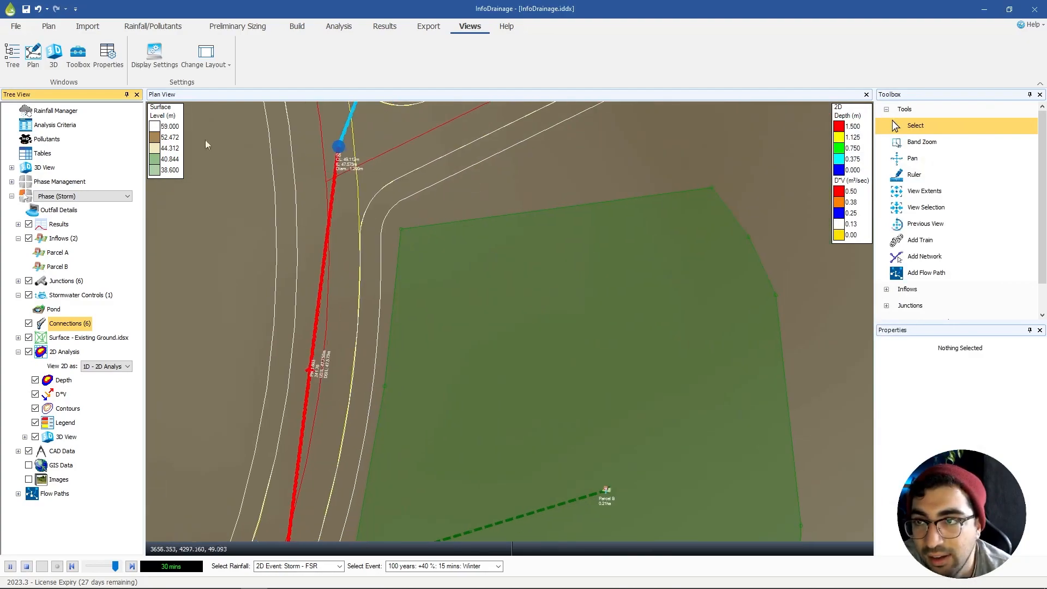
click(224, 147)
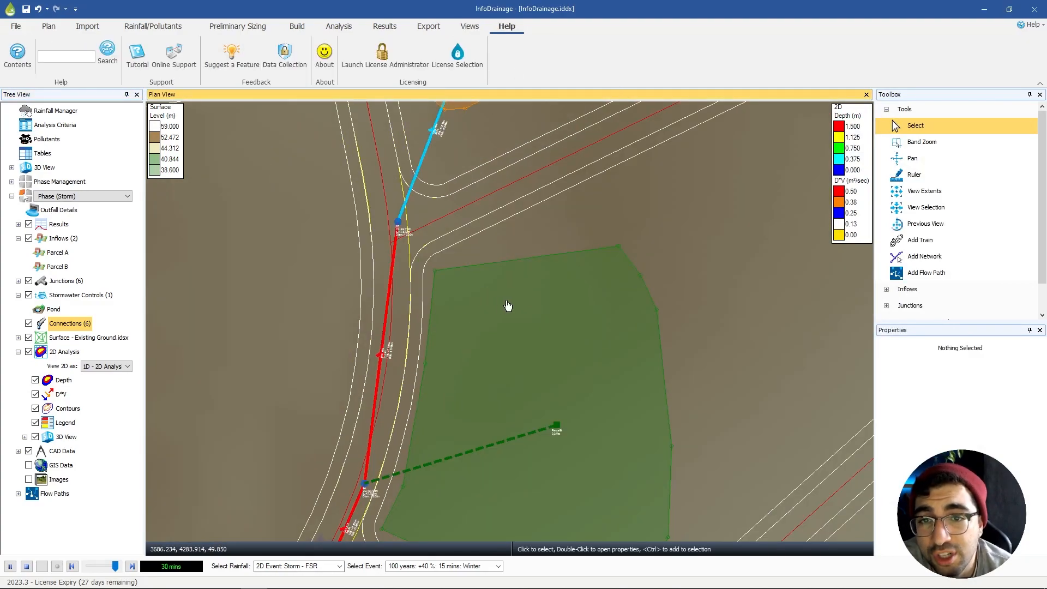
scroll(507, 306, down, 1)
scroll(376, 260, down, 2)
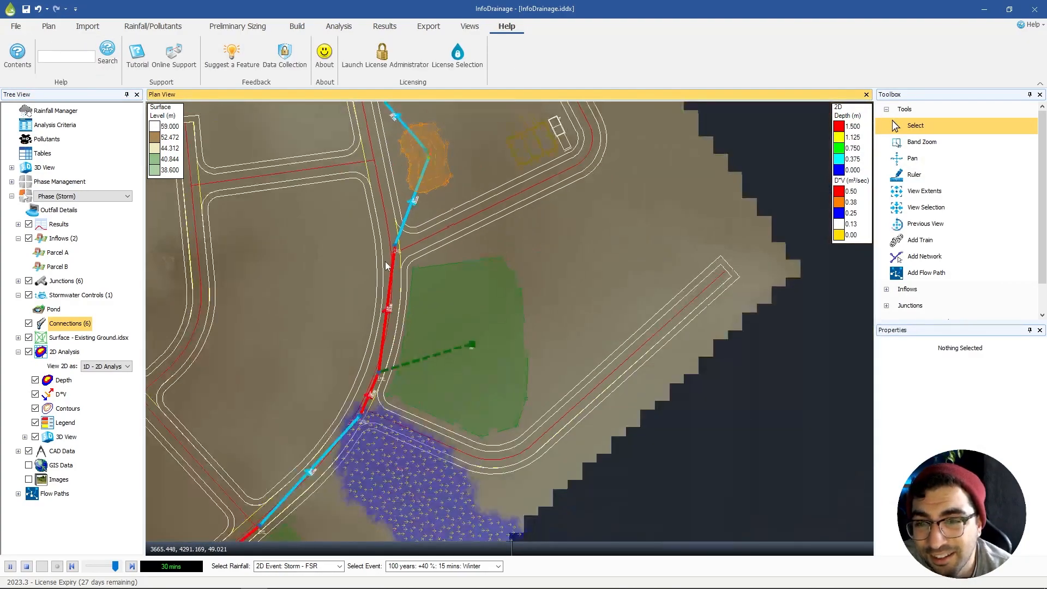
scroll(381, 273, down, 2)
middle_drag(367, 289, 462, 226)
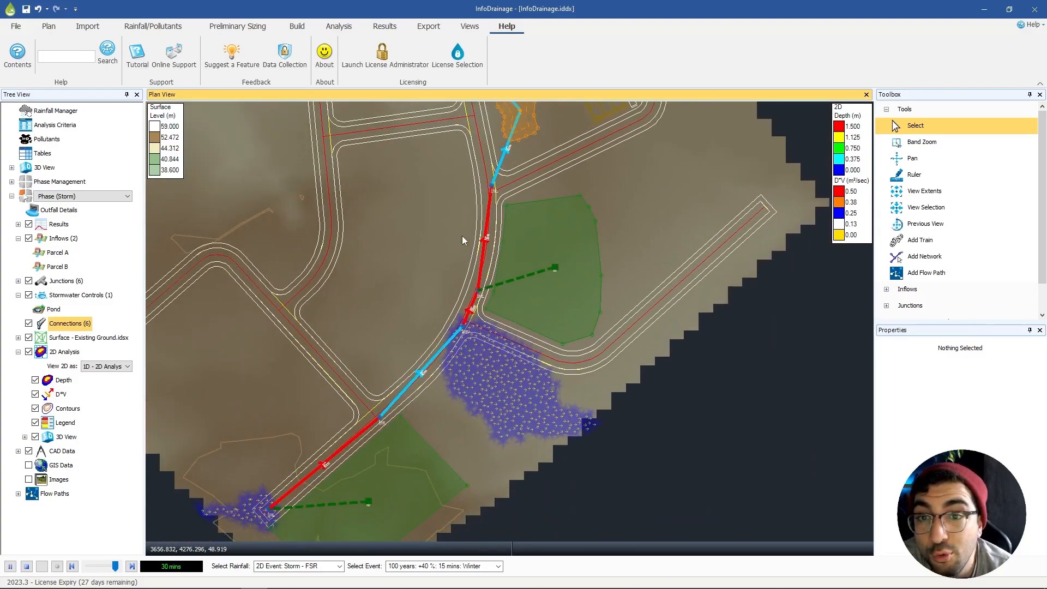
scroll(462, 236, down, 2)
middle_drag(486, 174, 492, 242)
scroll(437, 331, up, 1)
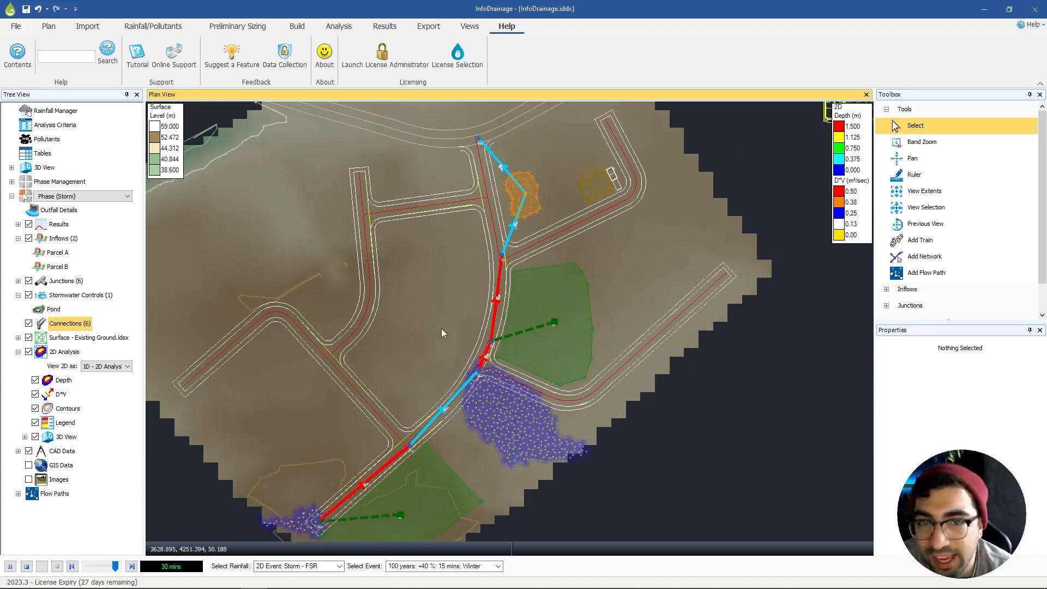
middle_drag(421, 347, 444, 325)
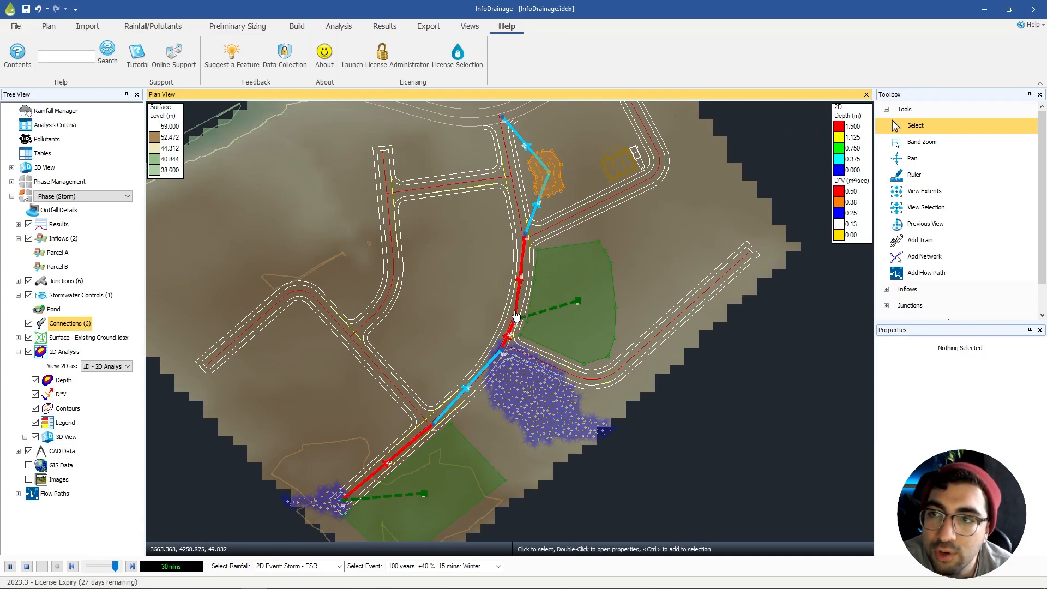
middle_drag(419, 219, 416, 216)
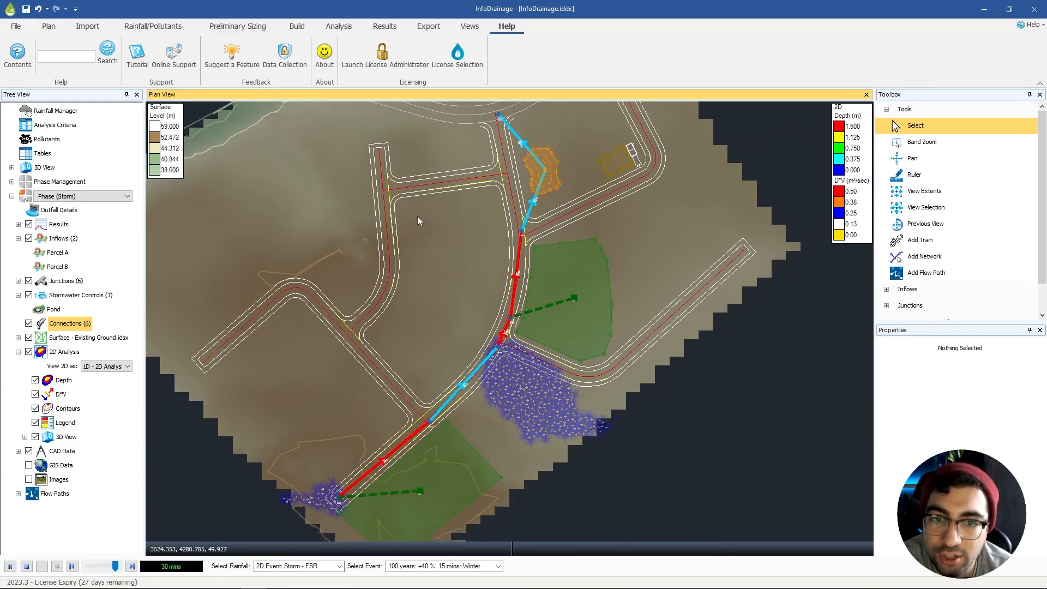